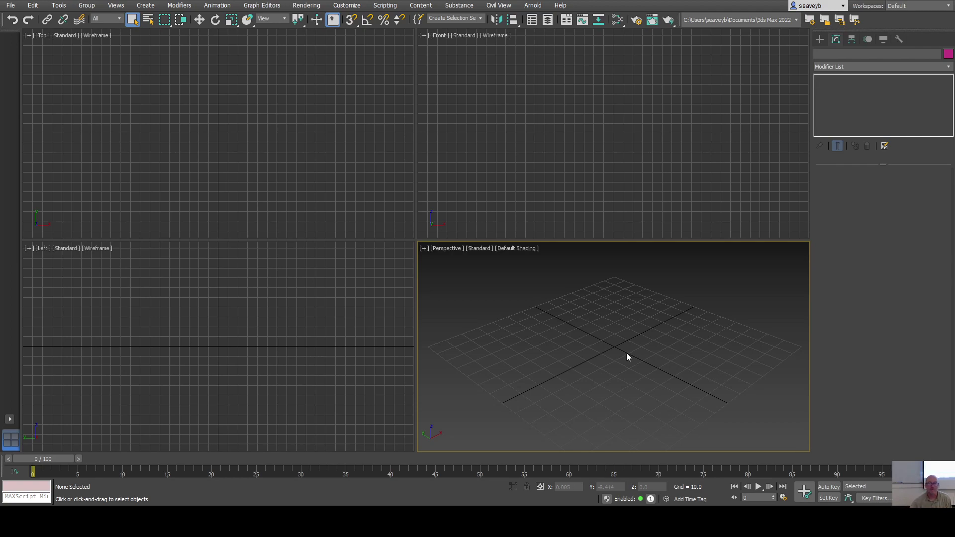
Create a sphere with a radius of about 44 at the grid origin in the Perspective viewport.
left_click(819, 40)
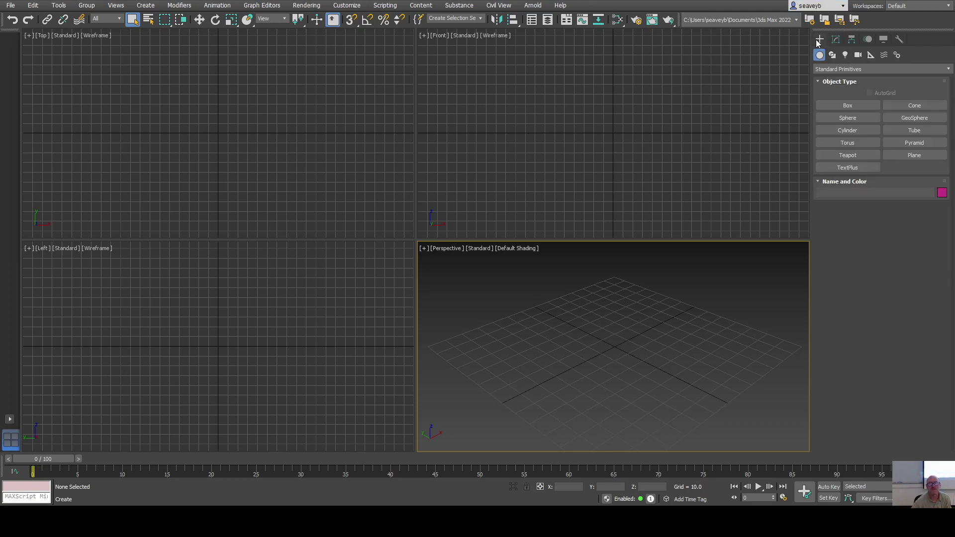
left_click(847, 118)
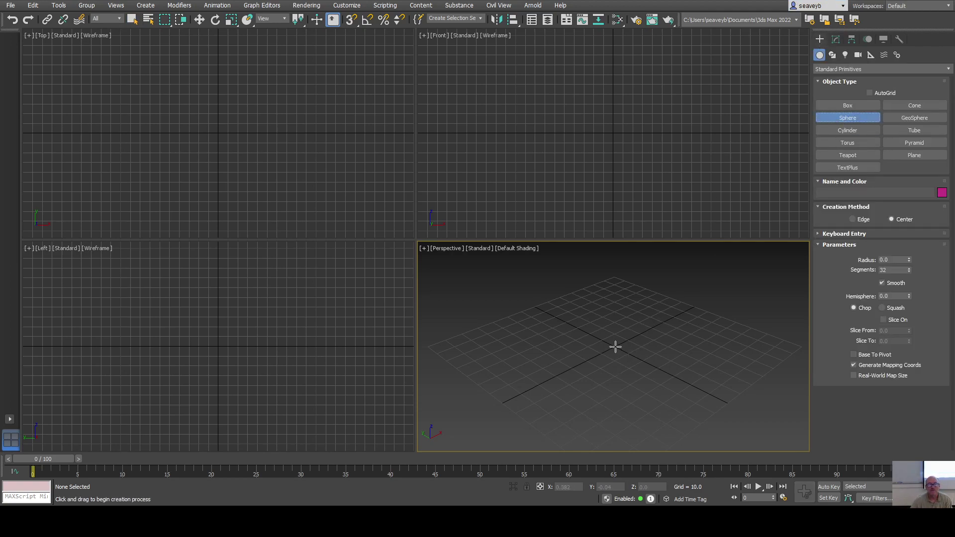
left_click_drag(617, 348, 691, 371)
right_click(744, 345)
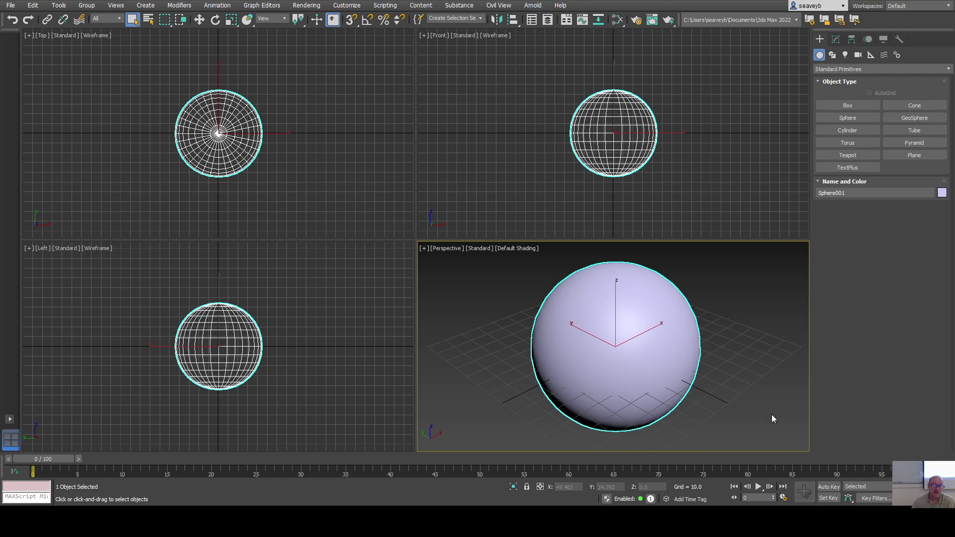
Add an Edit Poly modifier to the sphere.
left_click(836, 39)
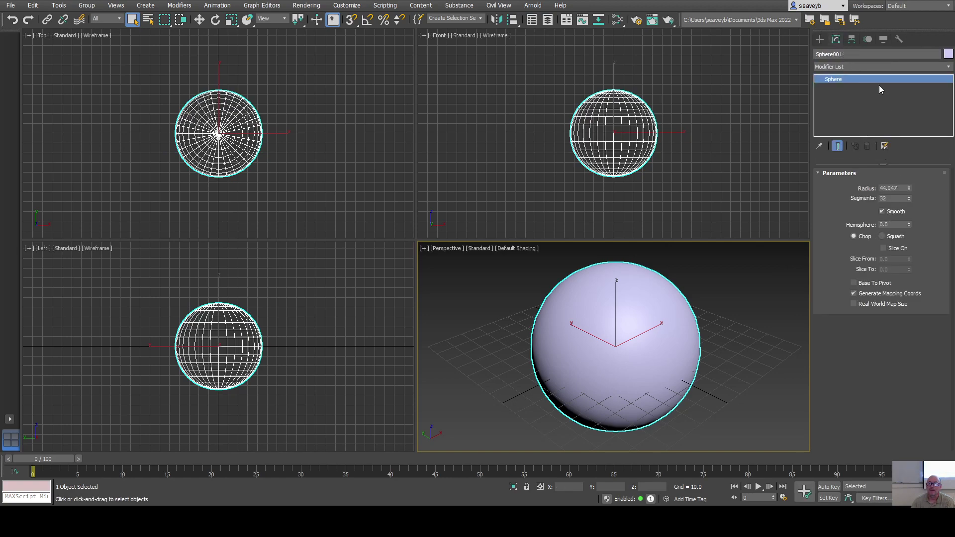
left_click(947, 68)
type("edit poly")
key("Return")
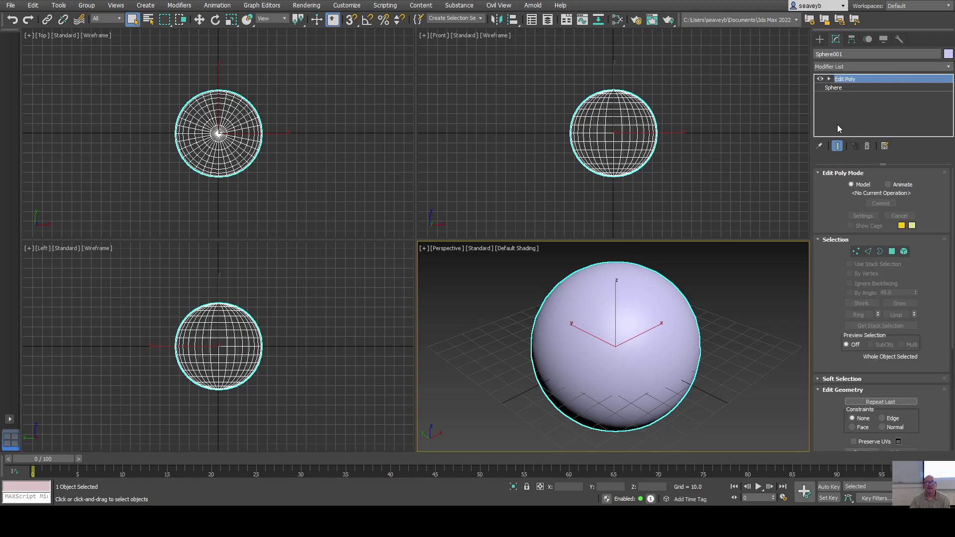
Extrude a single vertex on the sphere's upper front surface into a small pyramid-shaped spike.
left_click(855, 251)
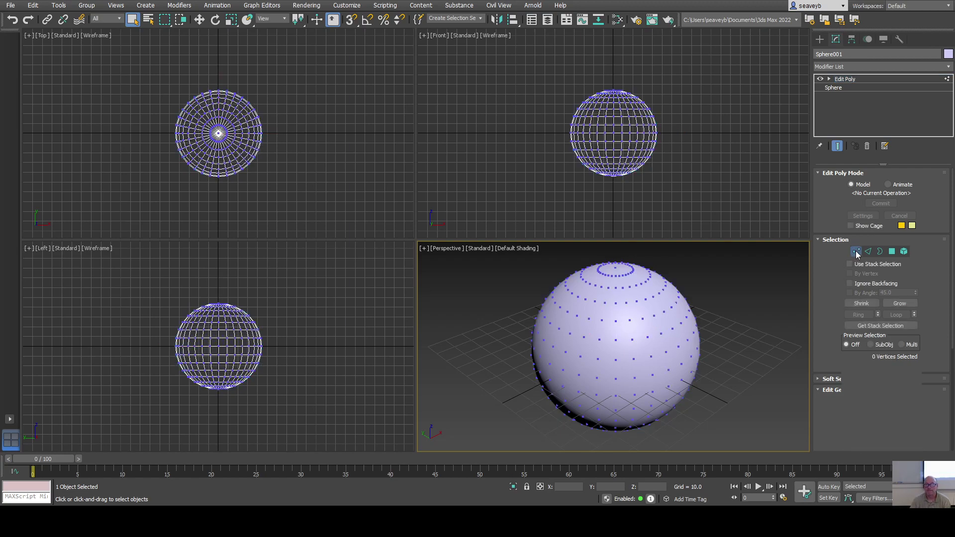
left_click(630, 321)
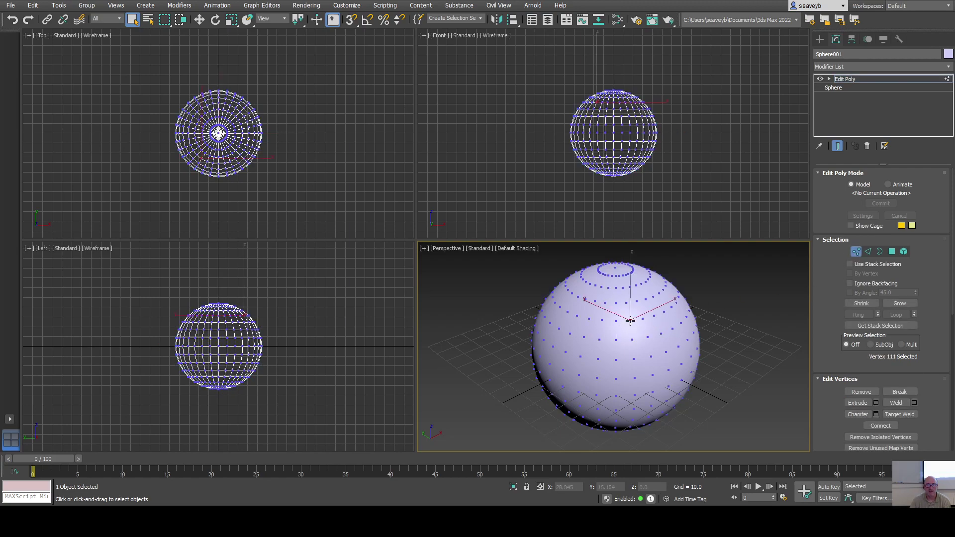
left_click(868, 403)
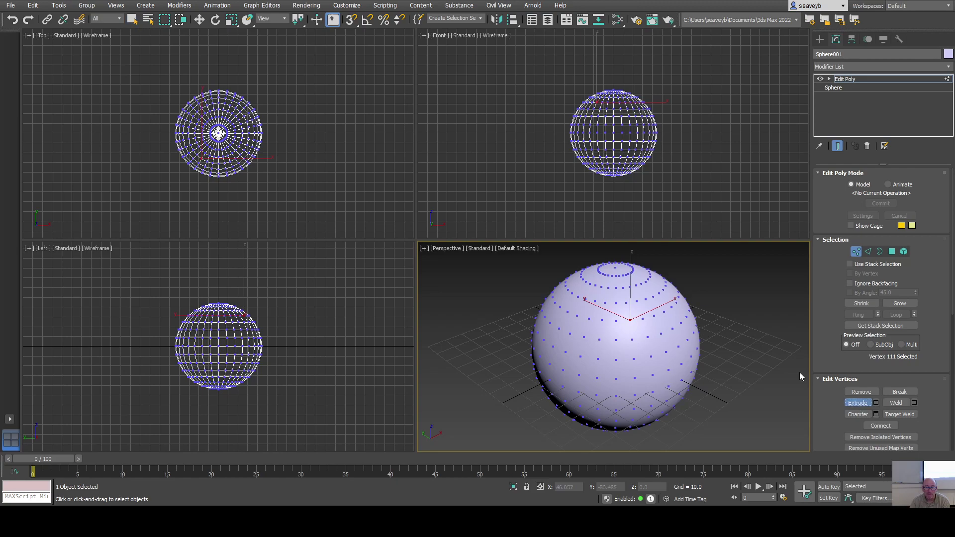
mouse_move(630, 317)
left_mouse_down()
mouse_move(645, 293)
mouse_move(640, 306)
left_mouse_up()
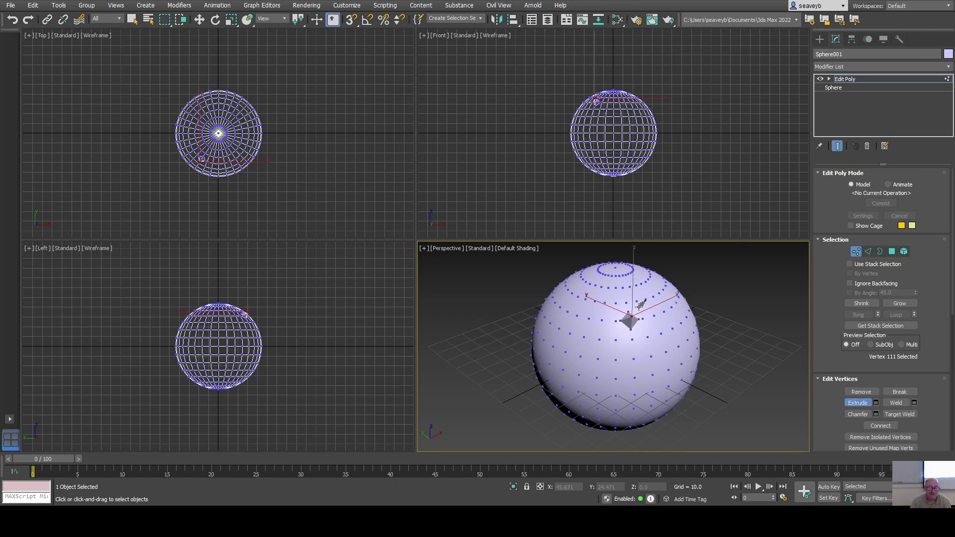
right_click(660, 333)
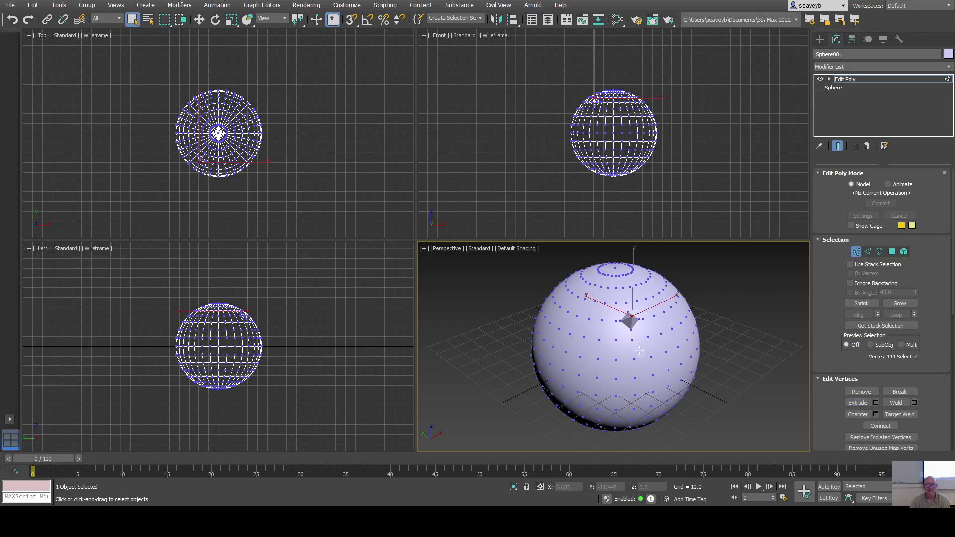
mouse_move(652, 351)
middle_mouse_down("alt")
mouse_move(686, 315)
mouse_move(713, 334)
mouse_move(628, 316)
mouse_move(640, 356)
middle_mouse_up("alt")
scroll(632, 323, "up", 4)
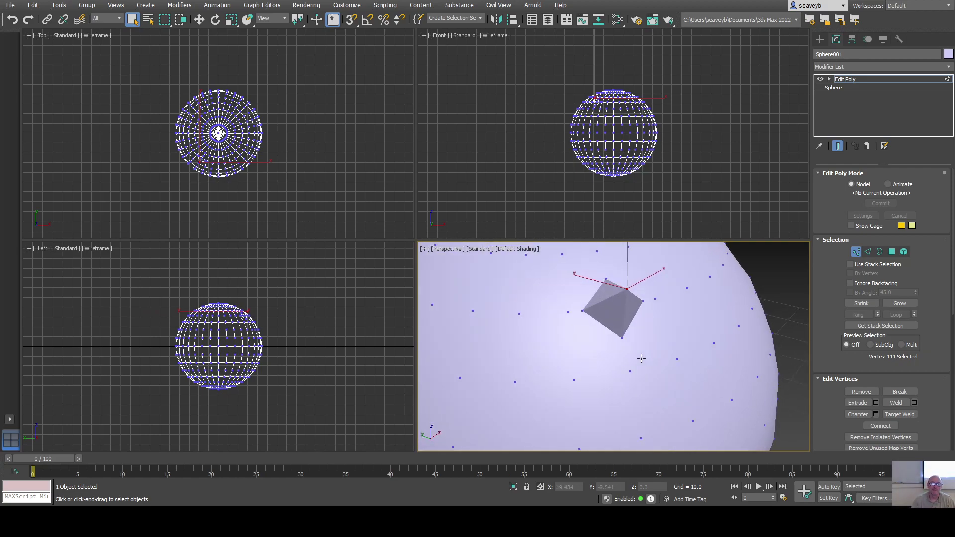
Return to the base Sphere level beneath Edit Poly and reduce the radius to about 29.95.
left_click(831, 90)
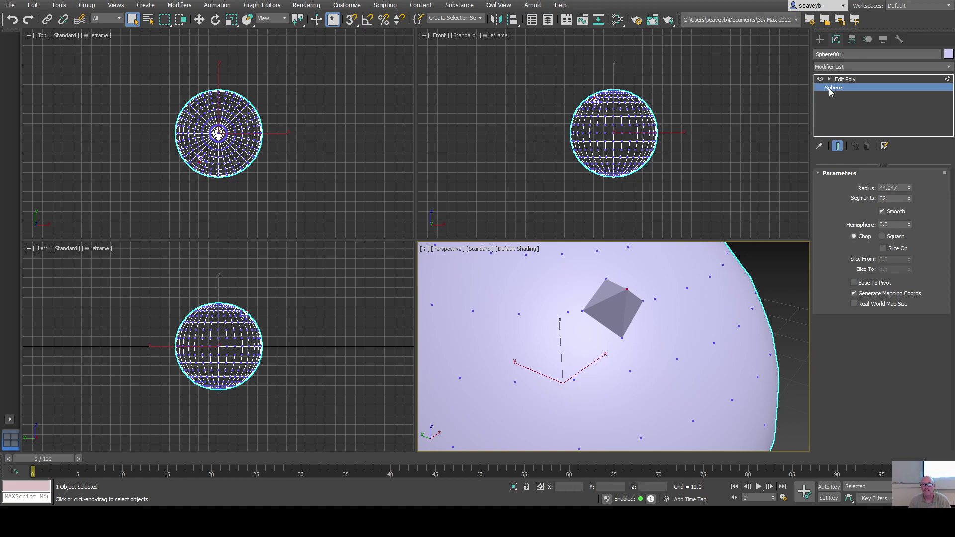
left_click(842, 79)
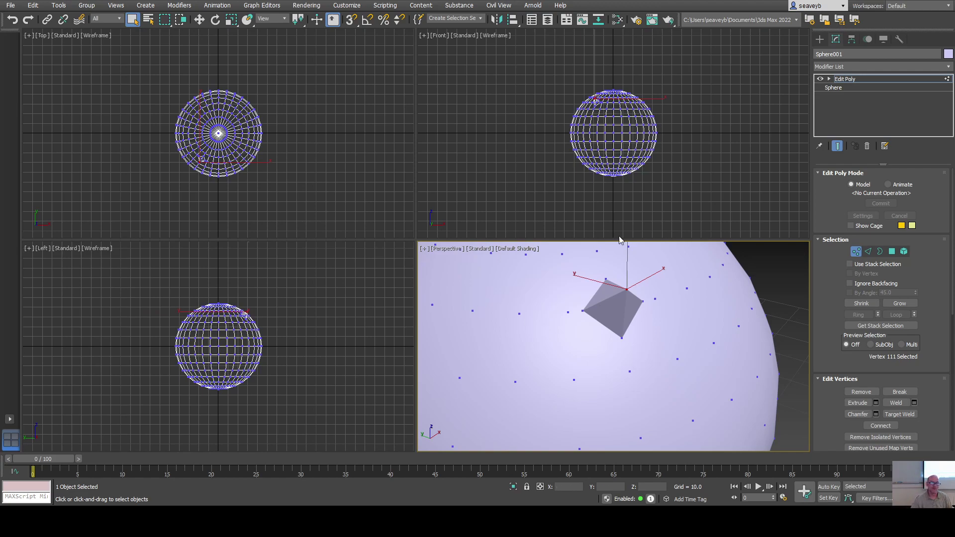
left_click(832, 88)
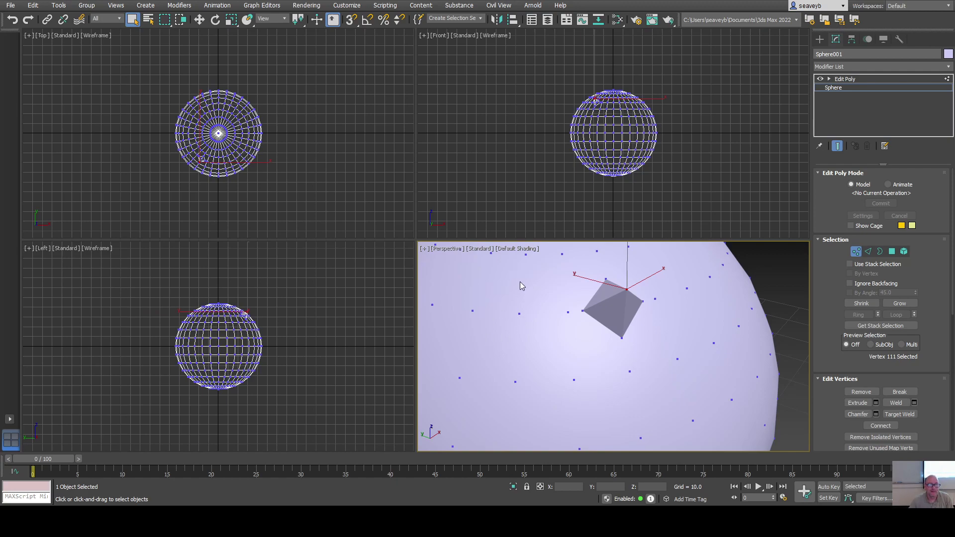
key("Down")
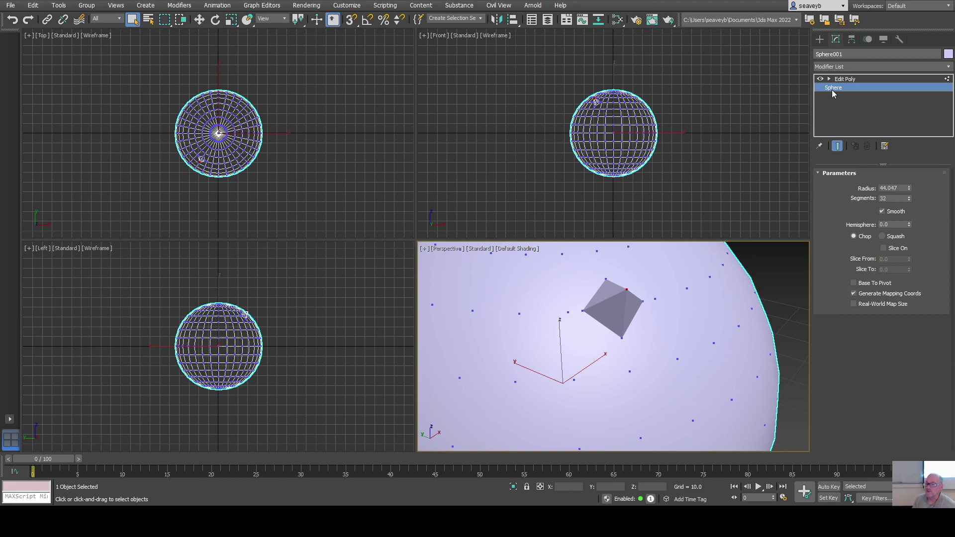
left_click(909, 188)
mouse_move(909, 191)
left_mouse_down()
mouse_move(909, 227)
mouse_move(916, 202)
left_mouse_up()
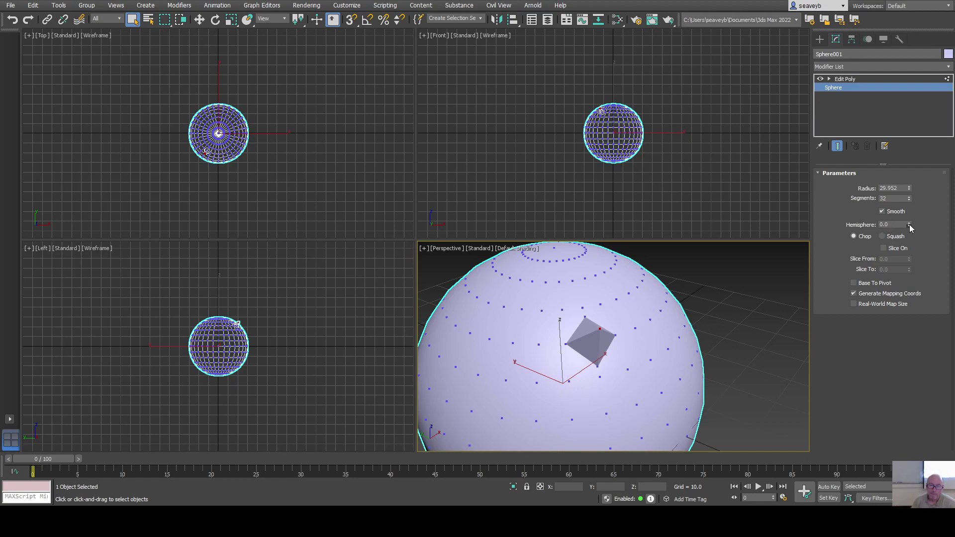
Try a hemisphere value of 0.55 on the base sphere and reset it to 0.
left_click_drag(909, 225, 911, 170)
middle_click_drag(640, 351, 694, 365)
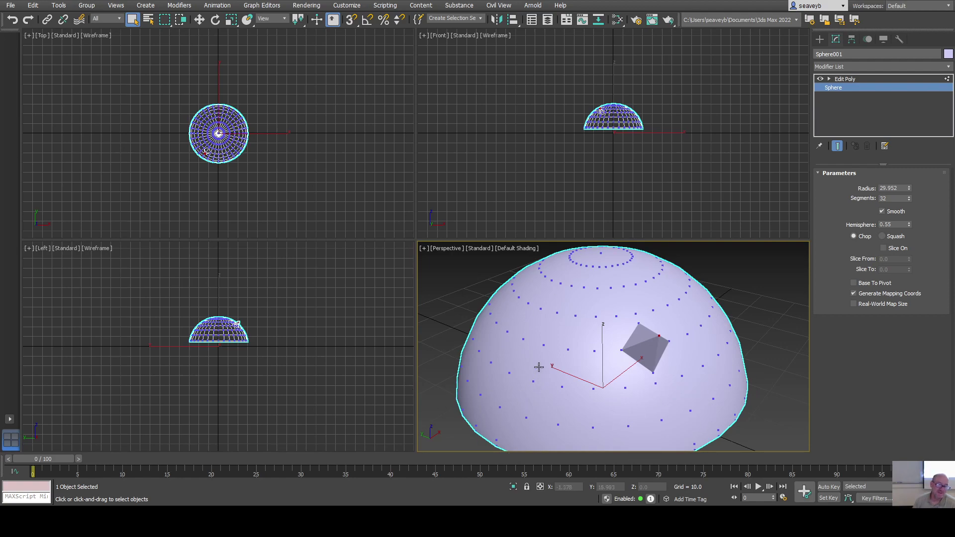
mouse_move(592, 390)
middle_mouse_down("alt")
mouse_move(601, 348)
mouse_move(607, 369)
mouse_move(591, 385)
middle_mouse_up("alt")
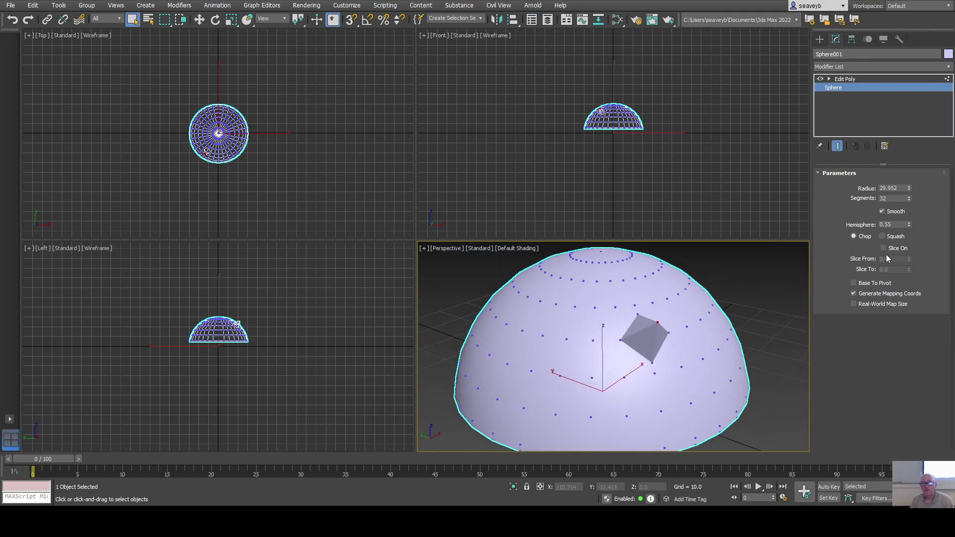
right_click(909, 225)
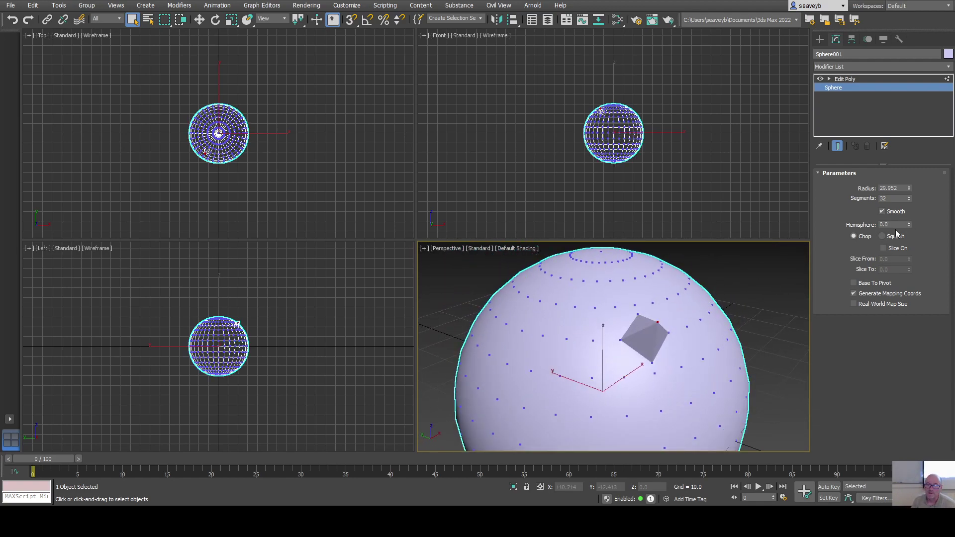
Return to the Edit Poly modifier, leave Vertex level, and expand its sub-object list with the modifier stack area enlarged.
left_click(843, 81)
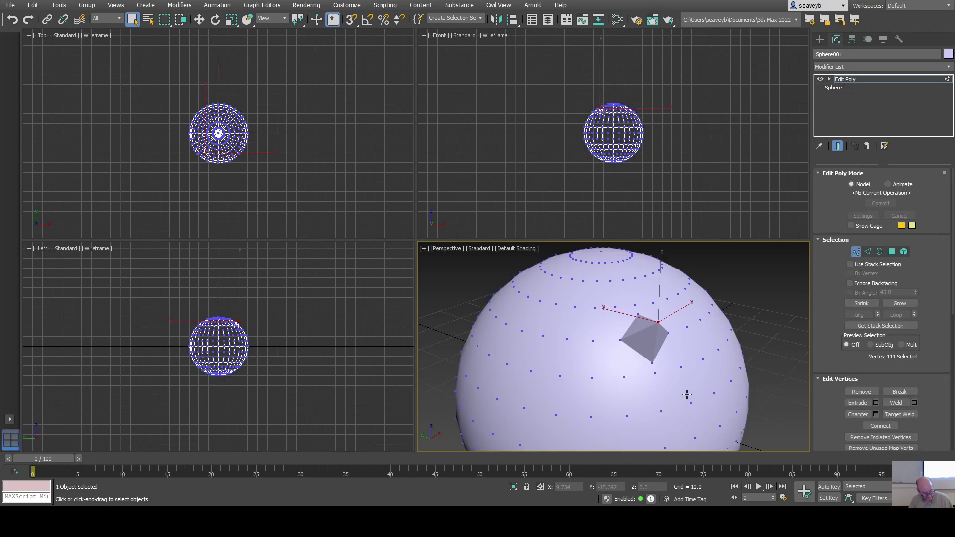
key("1")
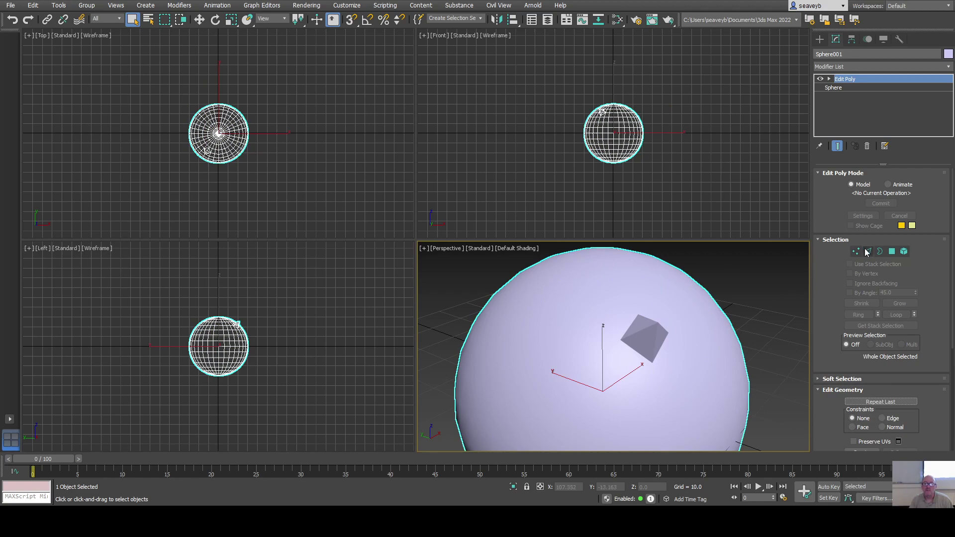
left_click(829, 79)
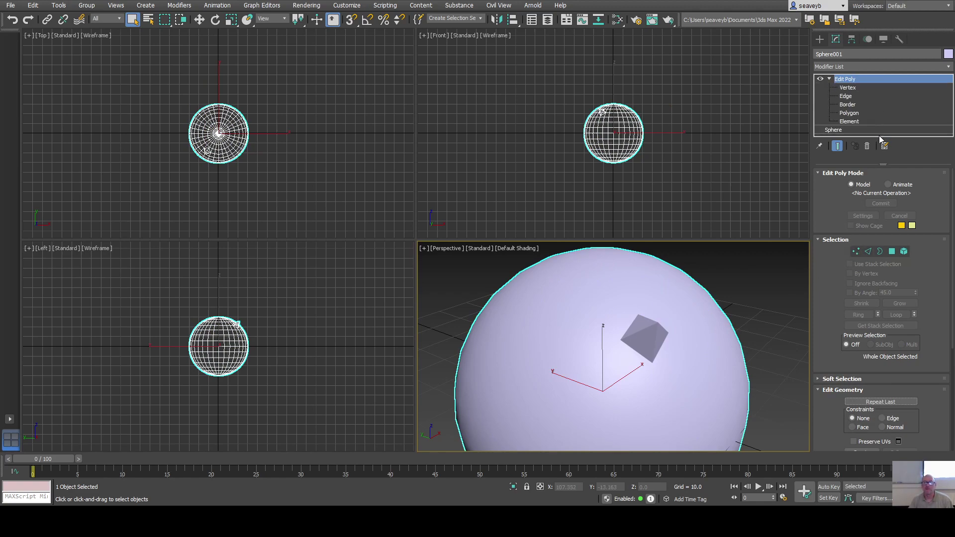
mouse_move(884, 164)
left_mouse_down()
mouse_move(890, 233)
mouse_move(893, 175)
left_mouse_up()
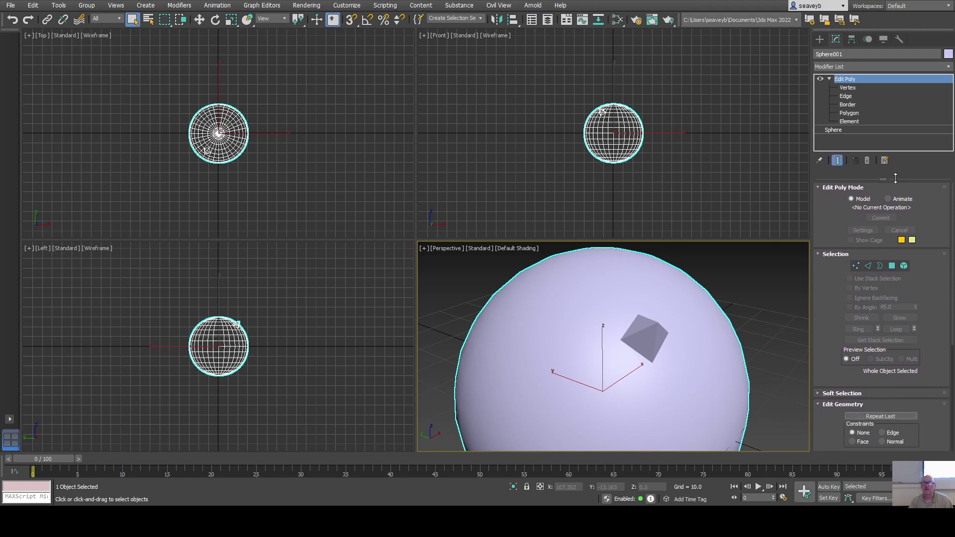
Set the Edit Poly modifier to Edge sub-object level.
left_click(856, 267)
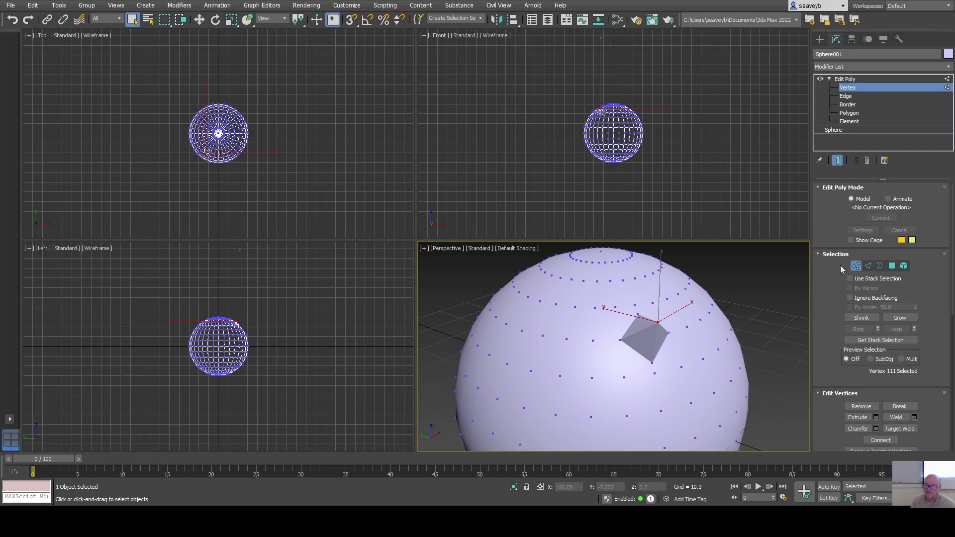
left_click(867, 266)
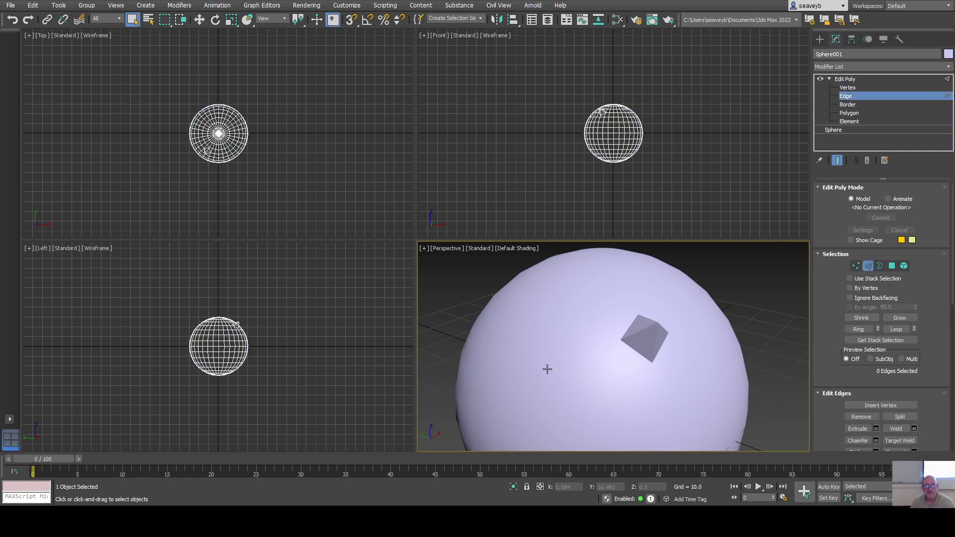
middle_click_drag(571, 384, 569, 356)
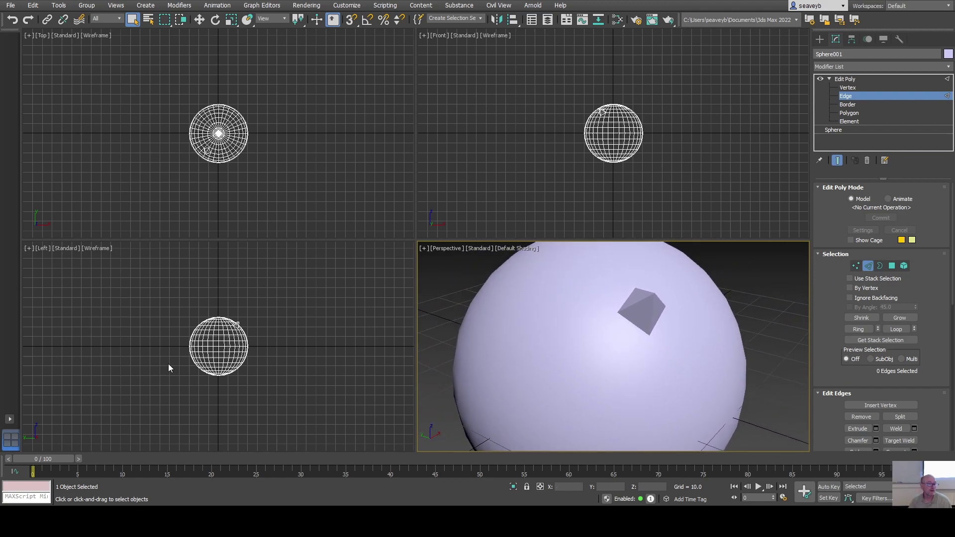
middle_click_drag(202, 351, 180, 344)
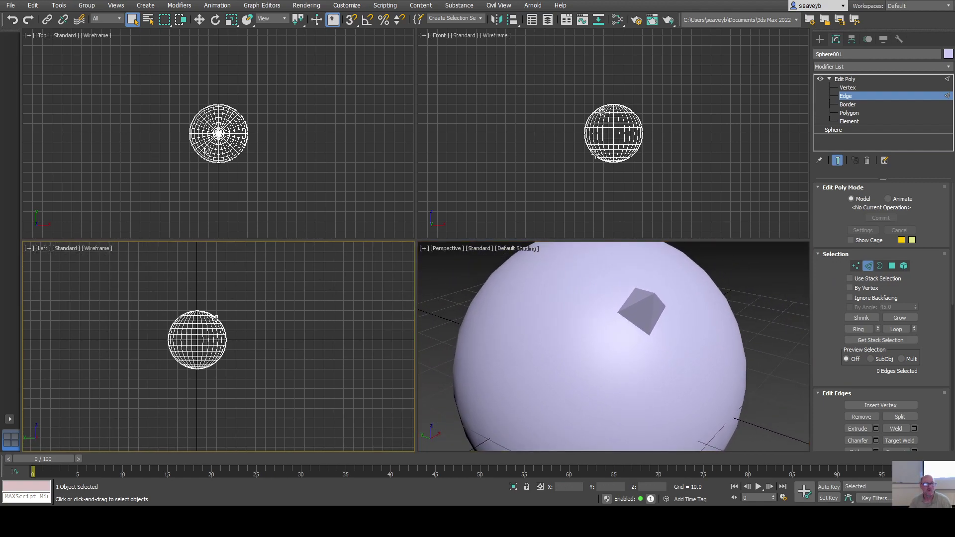
middle_click_drag(586, 347, 609, 357)
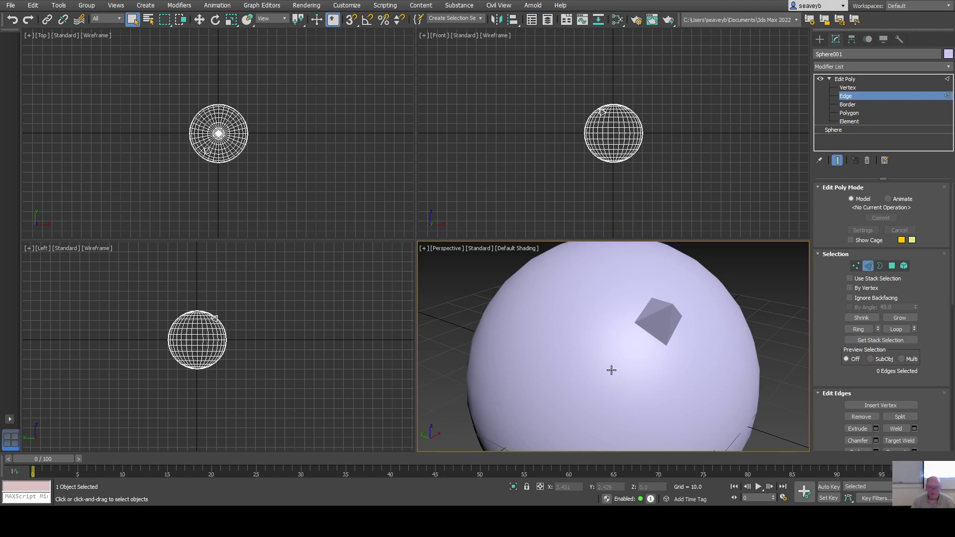
Turn on edged faces in the Perspective viewport and briefly compare them with the wireframe display.
key("F4")
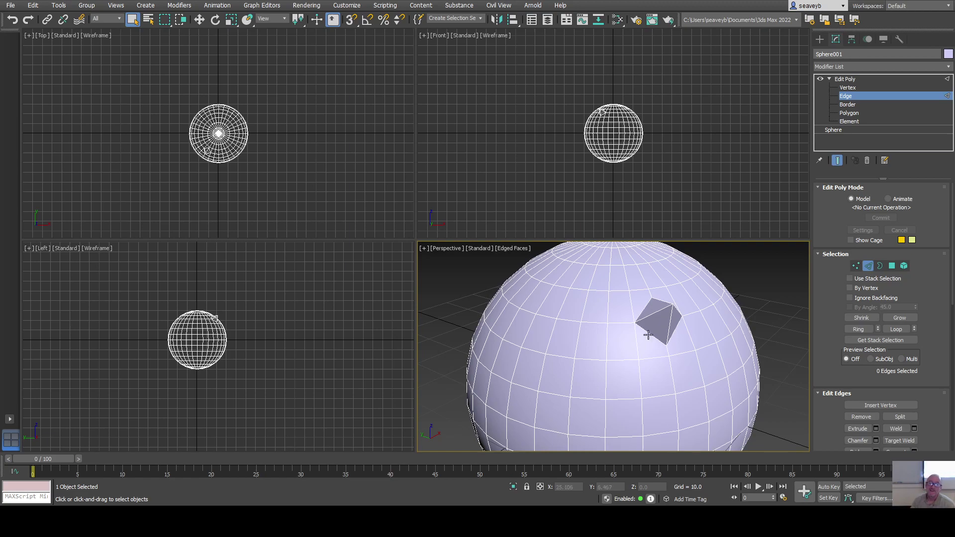
mouse_move(681, 401)
middle_mouse_down()
mouse_move(607, 401)
mouse_move(665, 409)
middle_mouse_up()
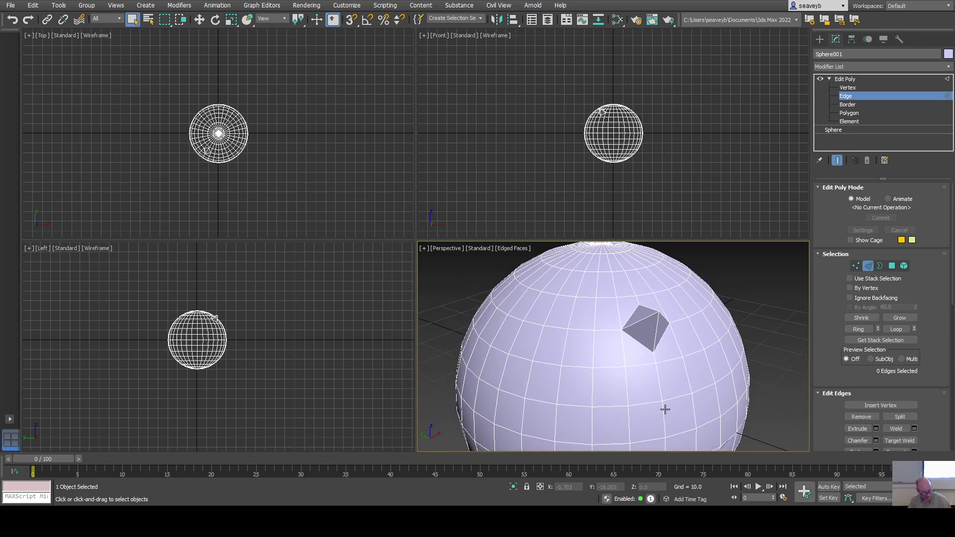
key("F3")
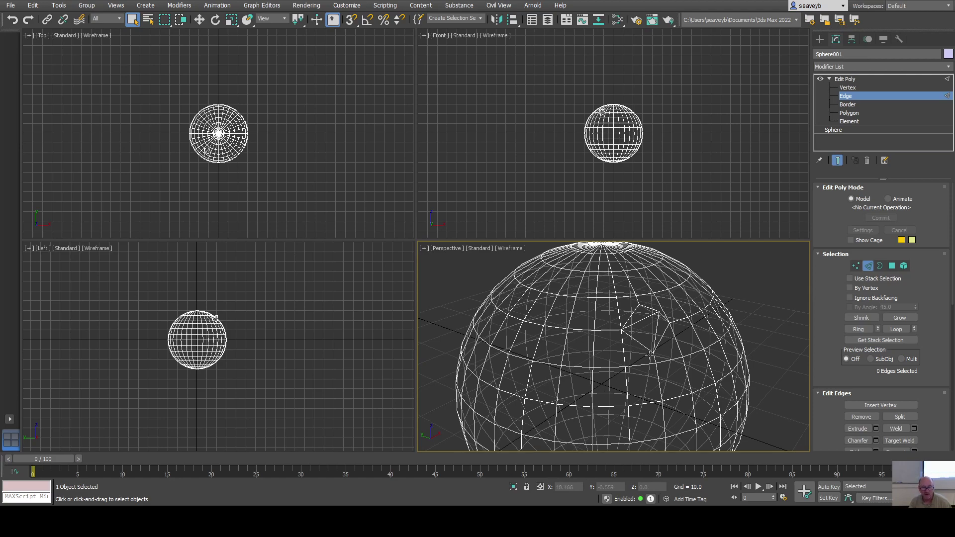
key("F3")
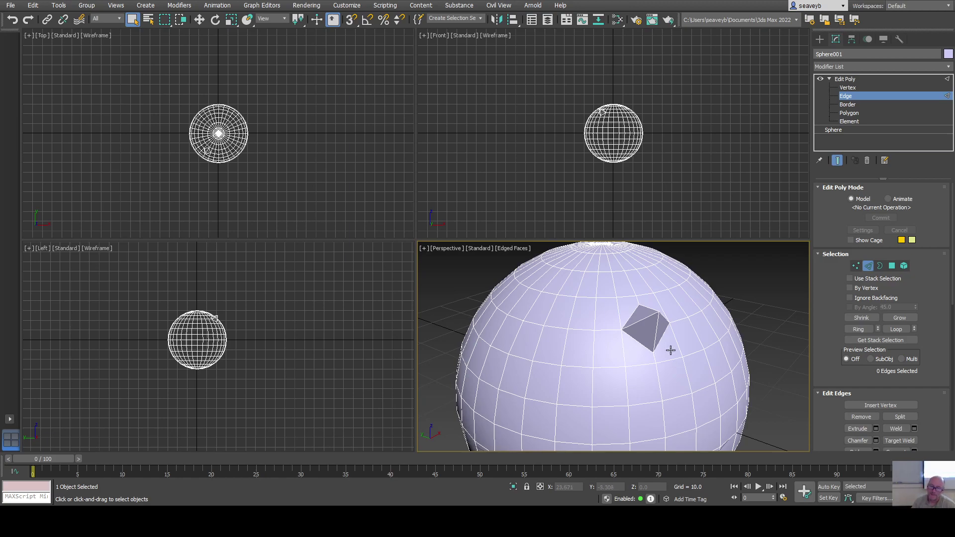
Select the full horizontal edge loop around the sphere, just below the extruded vertex.
left_click(572, 405)
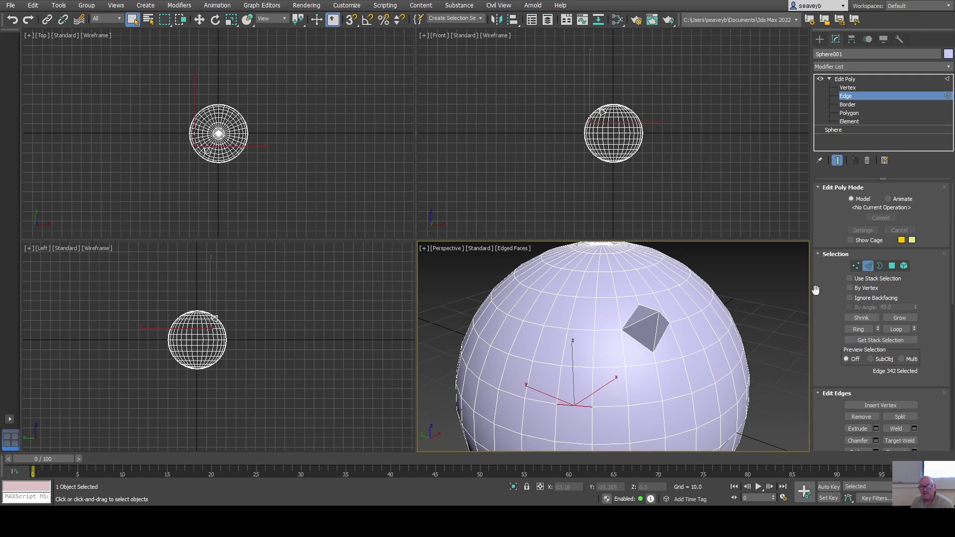
left_click(896, 330)
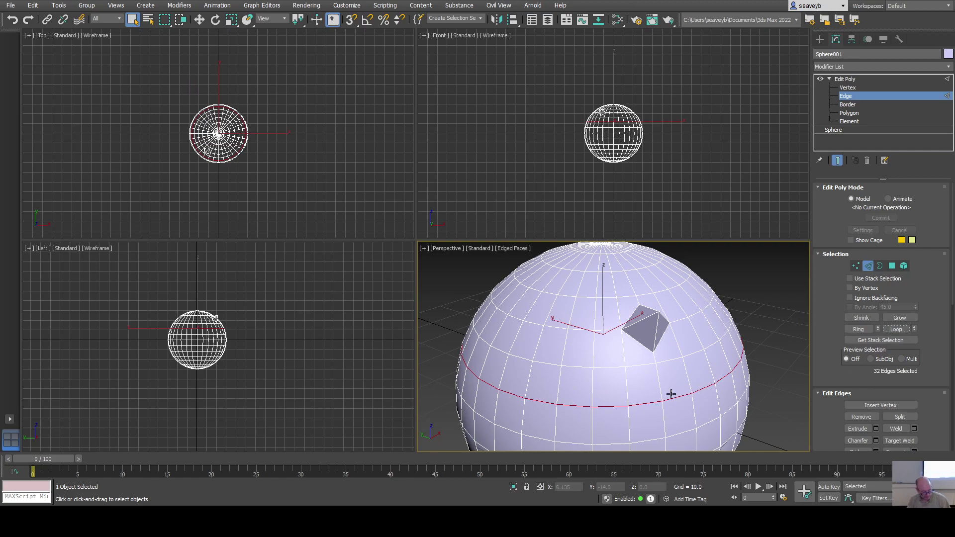
middle_click_drag(674, 408, 694, 401, "alt")
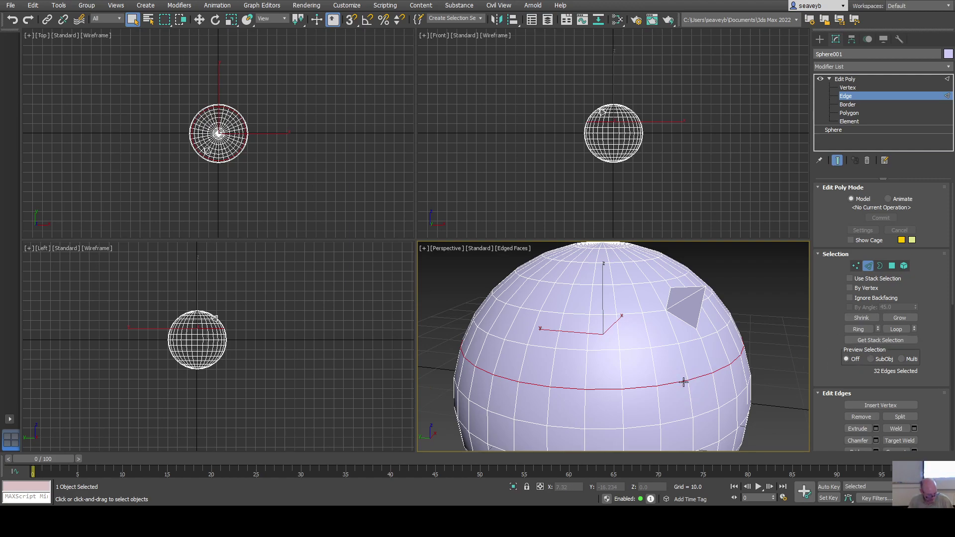
Select one horizontal edge below the spike, expand it to its edge ring, and extend that ring into loops around the sphere.
left_click(641, 387)
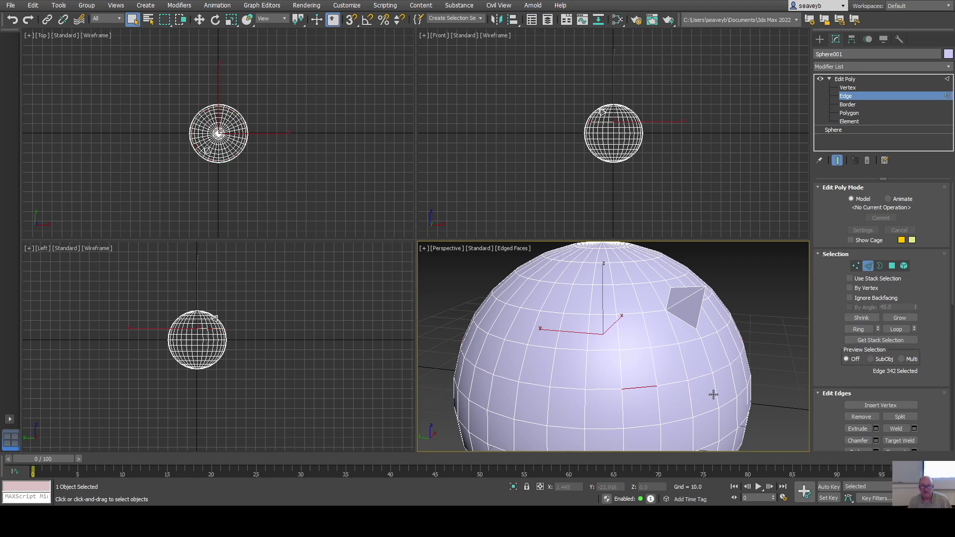
left_click(860, 331)
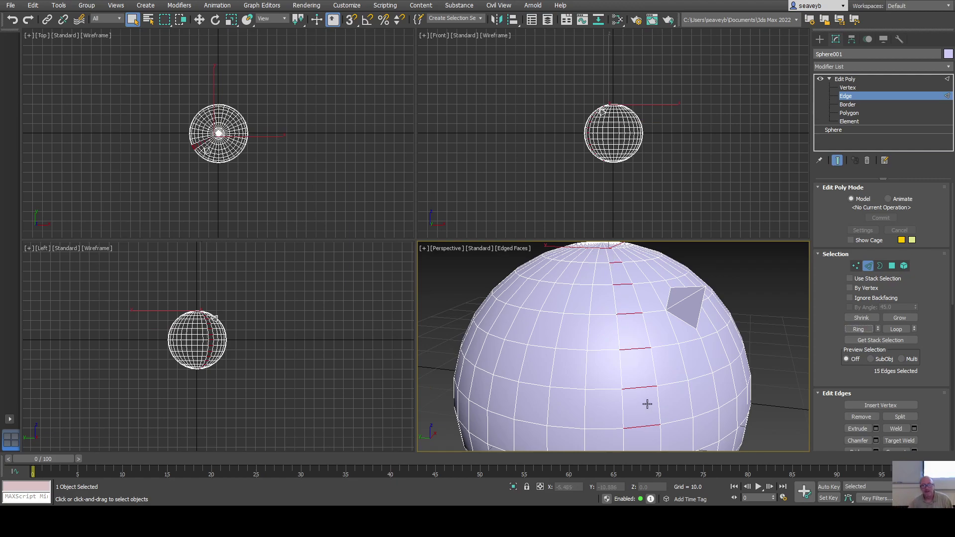
middle_click_drag(686, 415, 661, 390, "alt")
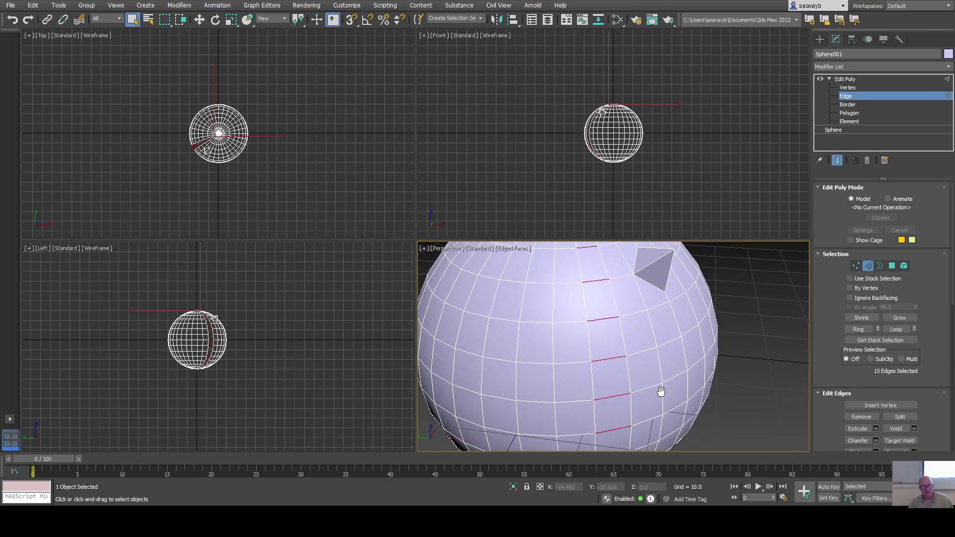
left_click(895, 330)
middle_click_drag(618, 438, 599, 426, "alt")
middle_click_drag(613, 383, 662, 438, "alt")
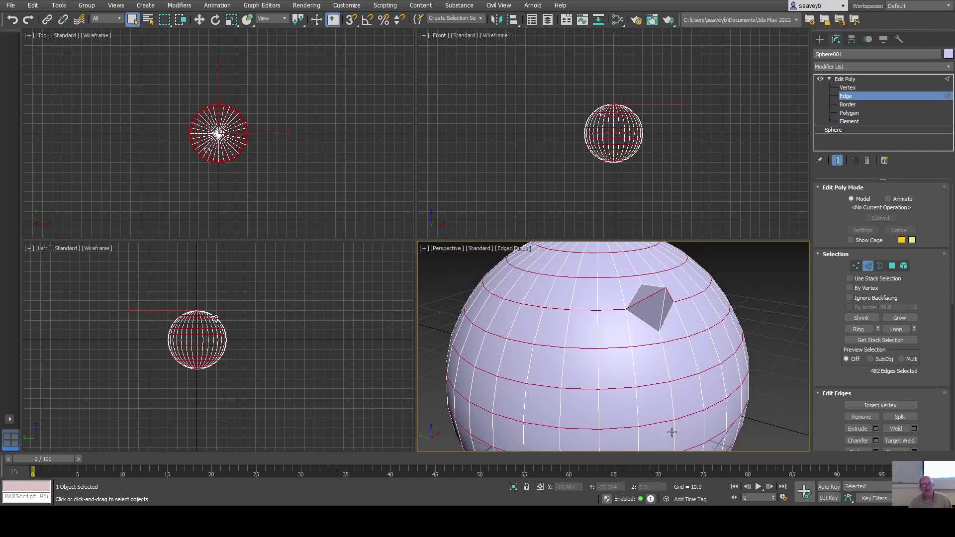
Select one vertical edge below the spike and apply Ring and then Loop to select all the sphere's vertical edges.
left_click(665, 366)
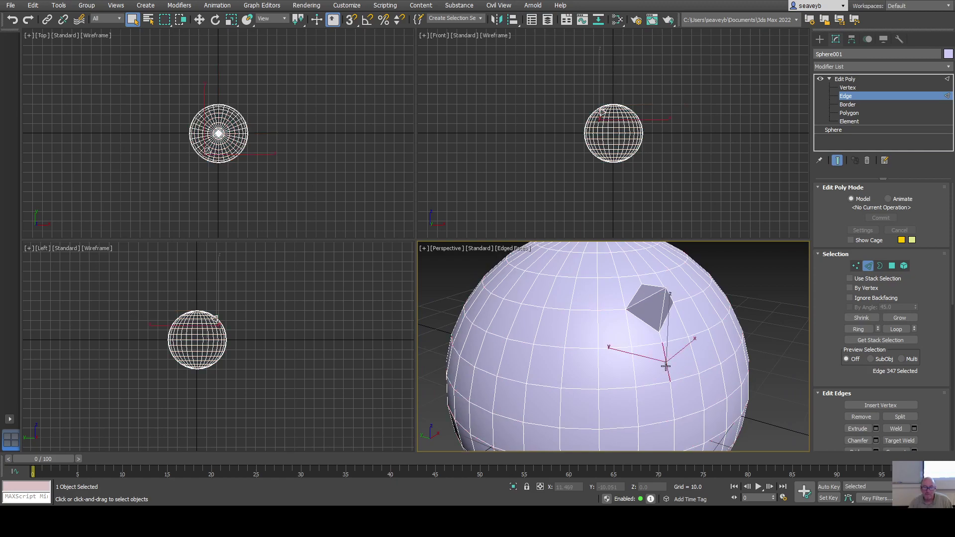
left_click(861, 330)
left_click(896, 329)
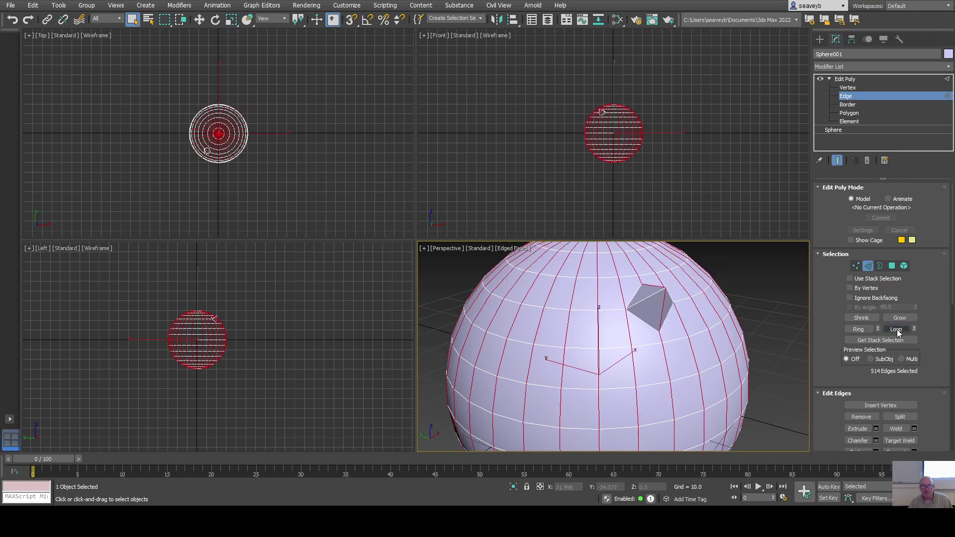
middle_click_drag(669, 414, 651, 382, "alt")
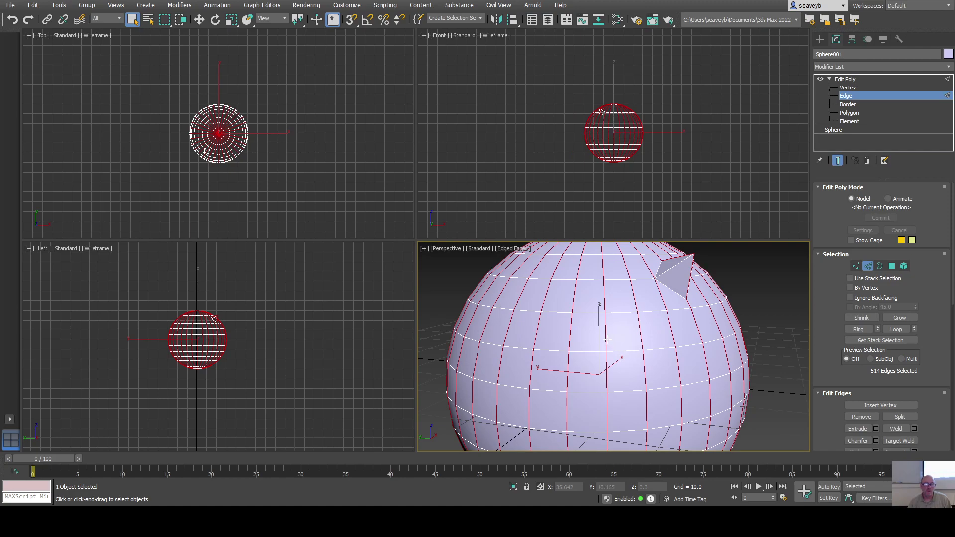
Clear the edge selection, select a single vertical edge's loop, expand it with Ring, and undo the Ring expansion.
left_click(774, 335)
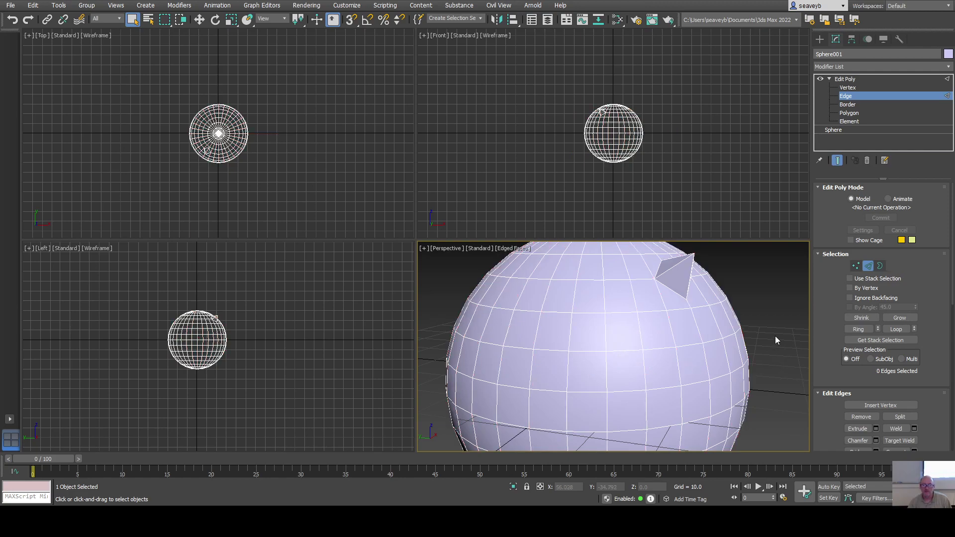
left_click(678, 367)
left_click(895, 329)
middle_click_drag(725, 400, 621, 199, "alt")
left_click(857, 330)
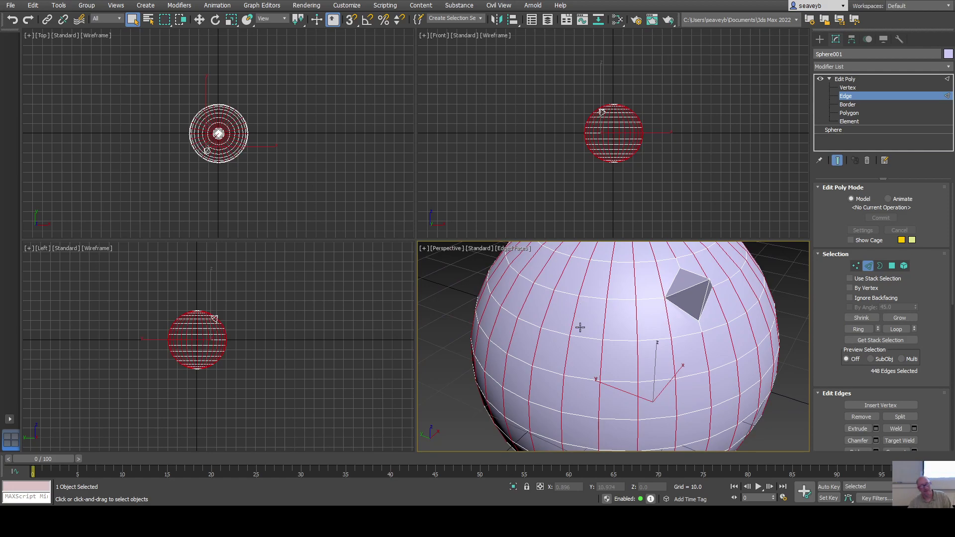
scroll(578, 328, "down", 8)
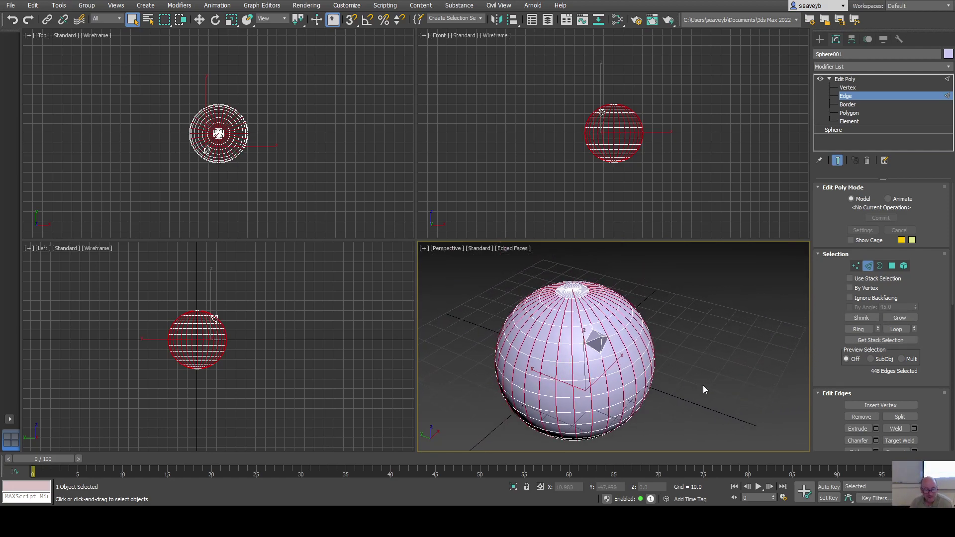
key("ctrl+z")
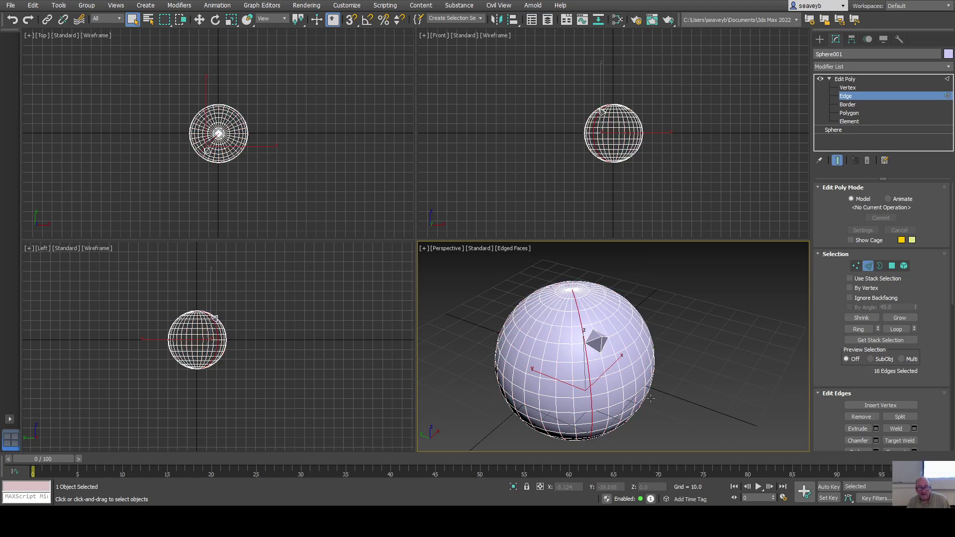
Select a single vertical edge below the spike and grow the edge selection twice.
left_click(620, 381)
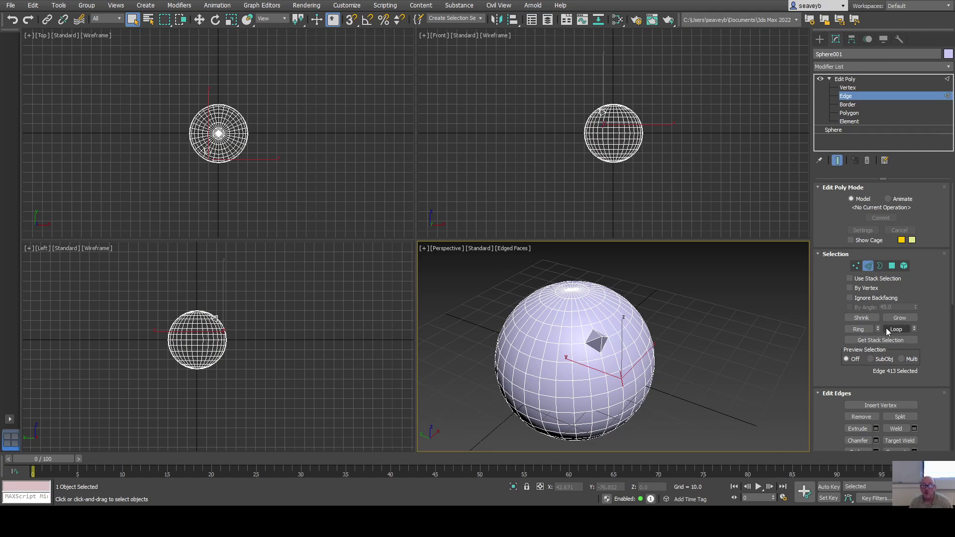
left_click(896, 318)
scroll(626, 376, "up", 6)
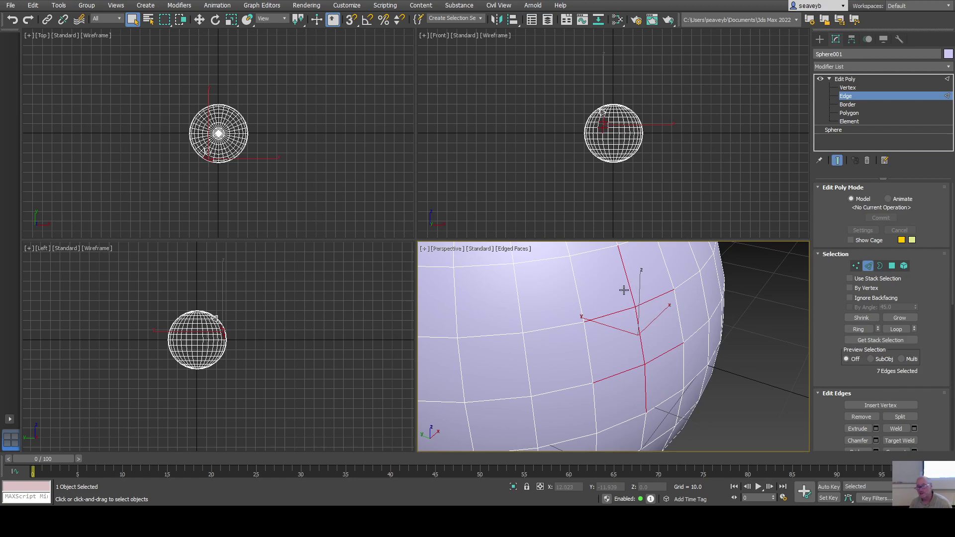
left_click(900, 319)
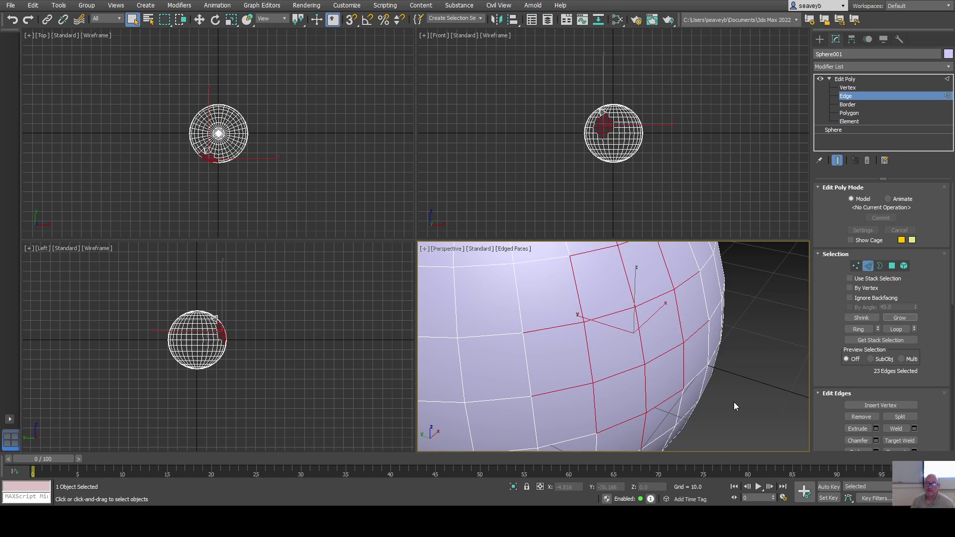
scroll(744, 403, "down", 5)
middle_click_drag(744, 405, 668, 385, "alt")
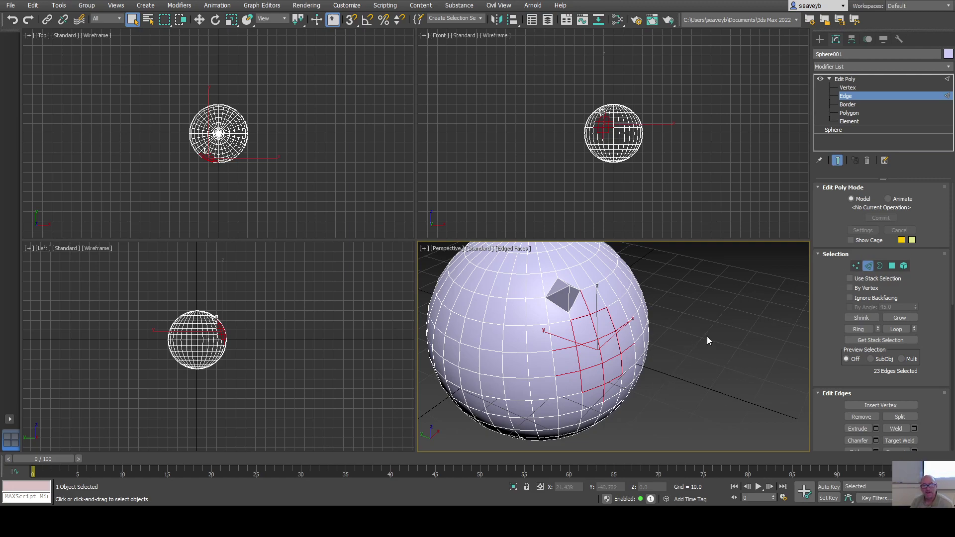
Clear the edge selection, switch to Vertex sub-object level, and delete the extruded vertex together with its adjoining faces.
left_click(721, 357)
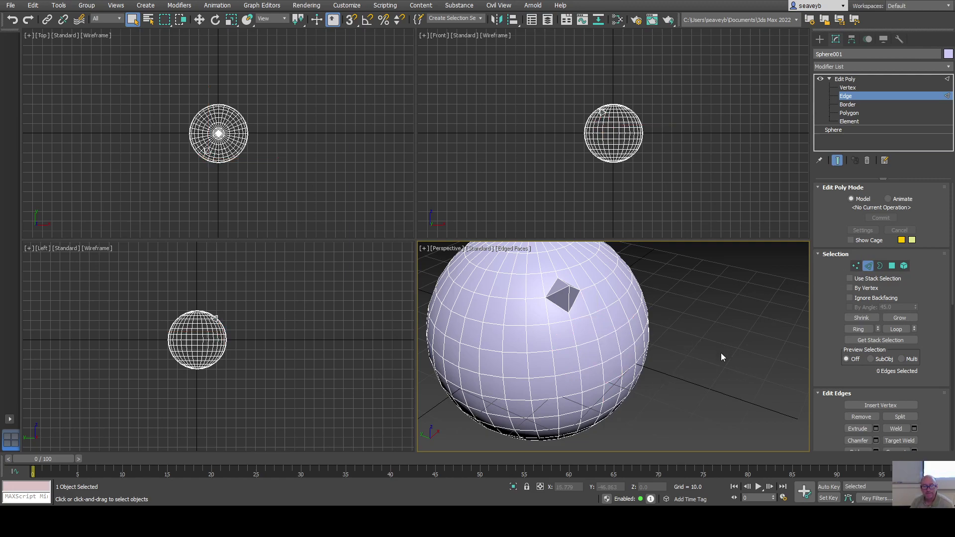
left_click(856, 266)
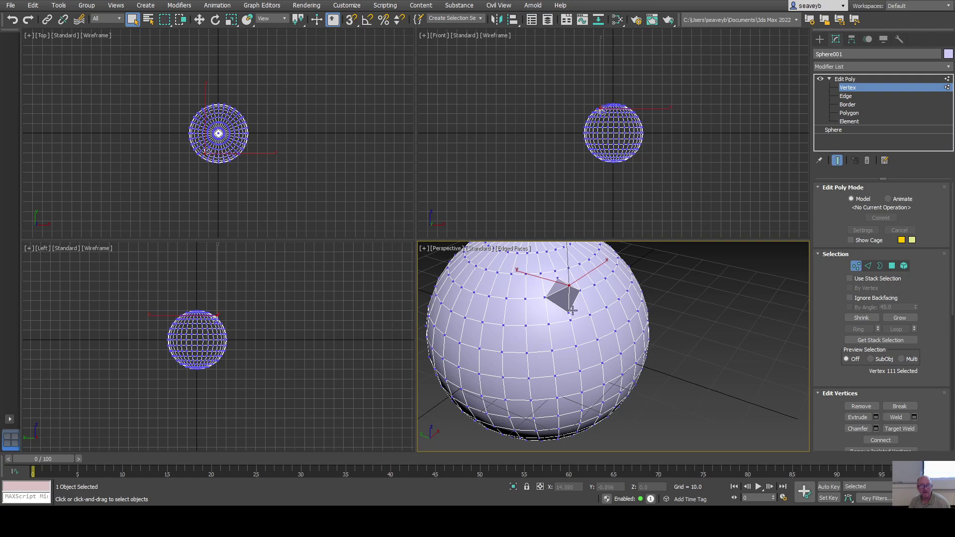
key("Delete")
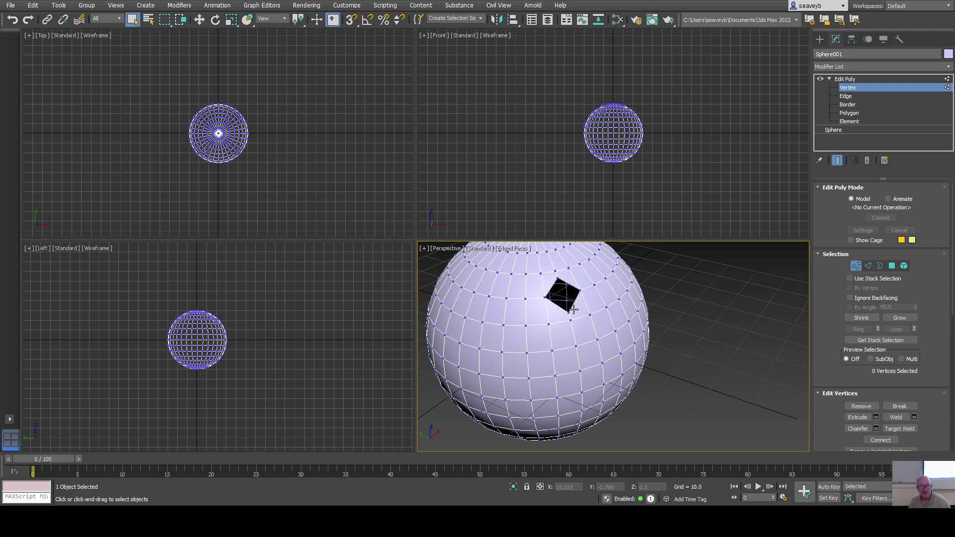
Undo the vertex deletion and remove the extruded vertex instead, keeping the surface closed.
scroll(566, 301, "up", 3)
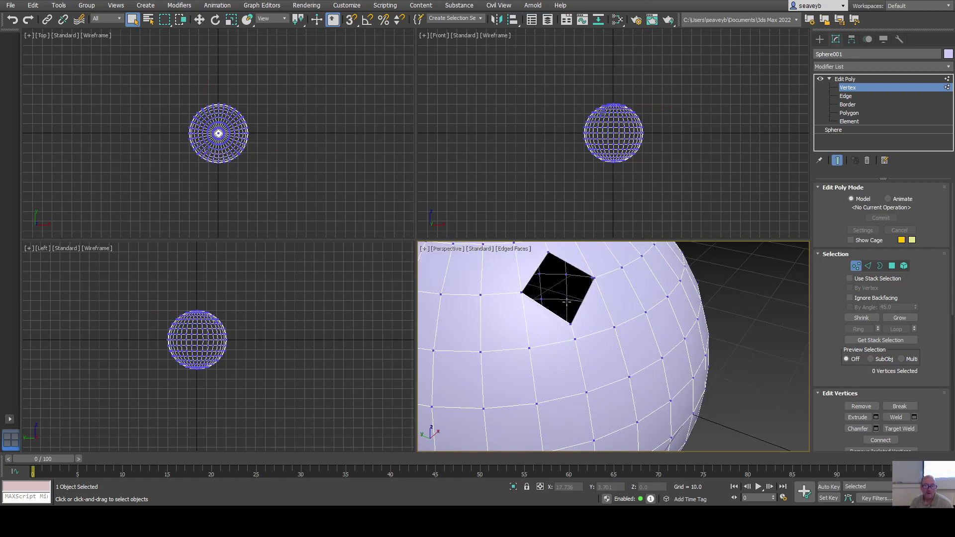
middle_click_drag(581, 323, 663, 374)
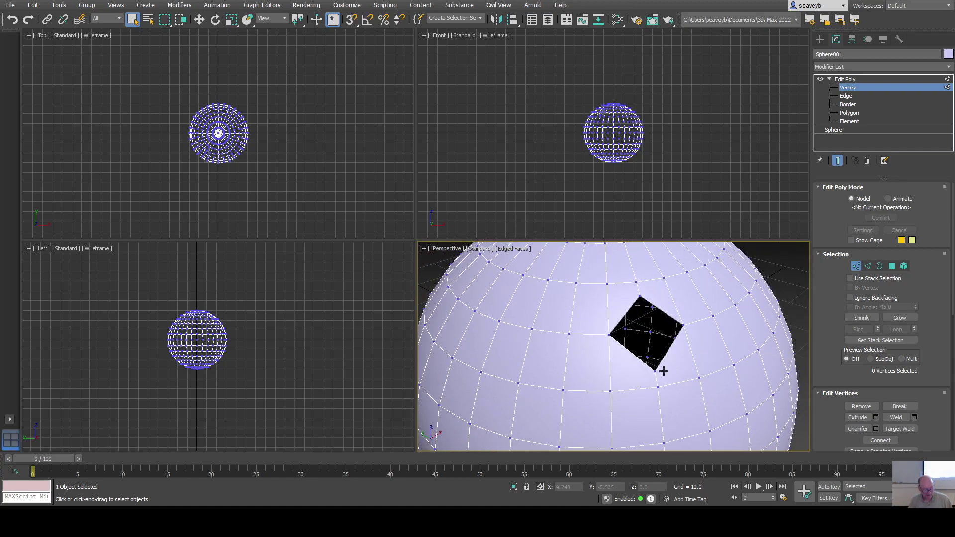
left_click(663, 371)
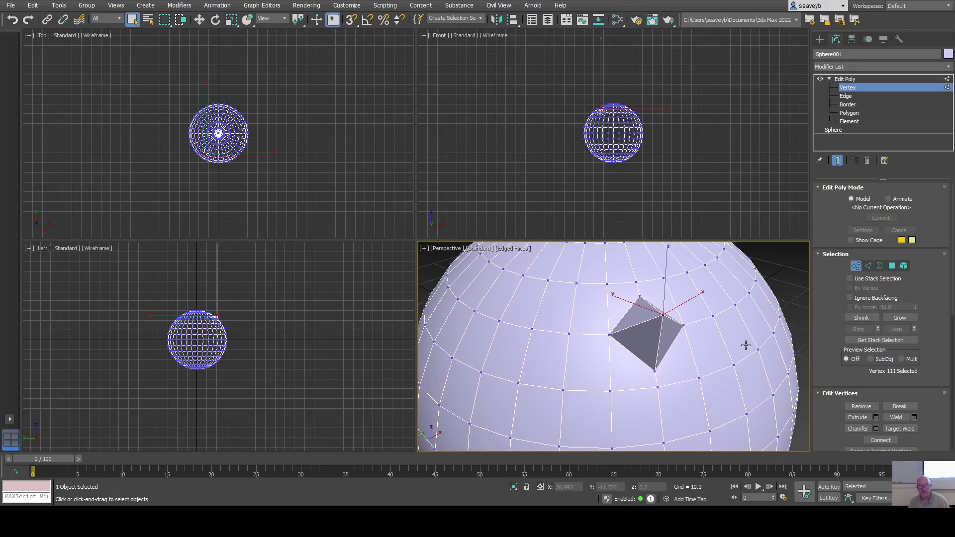
key("BackSpace")
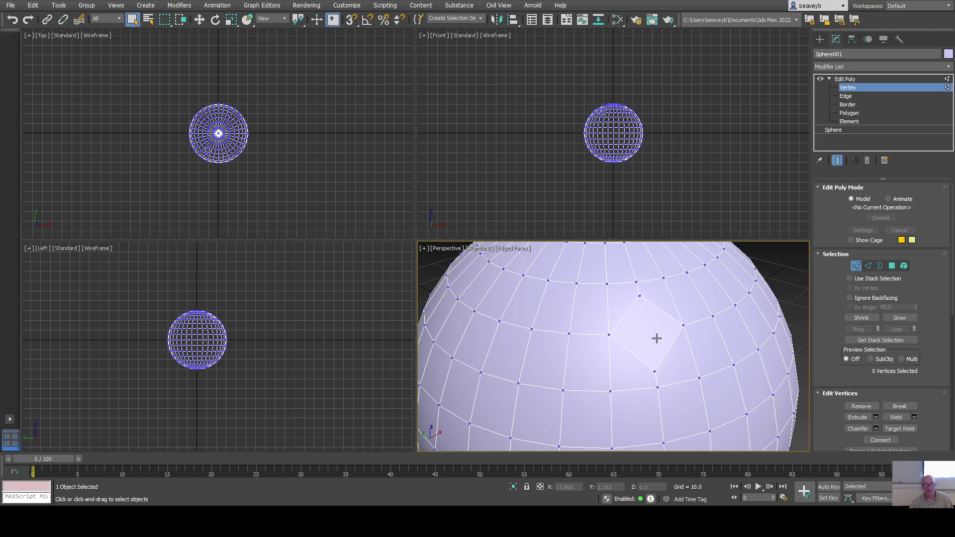
Remove two more separate vertices from the horizontal row beside the former spike, merging the faces around each without opening a hole.
middle_click_drag(675, 363, 713, 372, "alt")
left_click(628, 374)
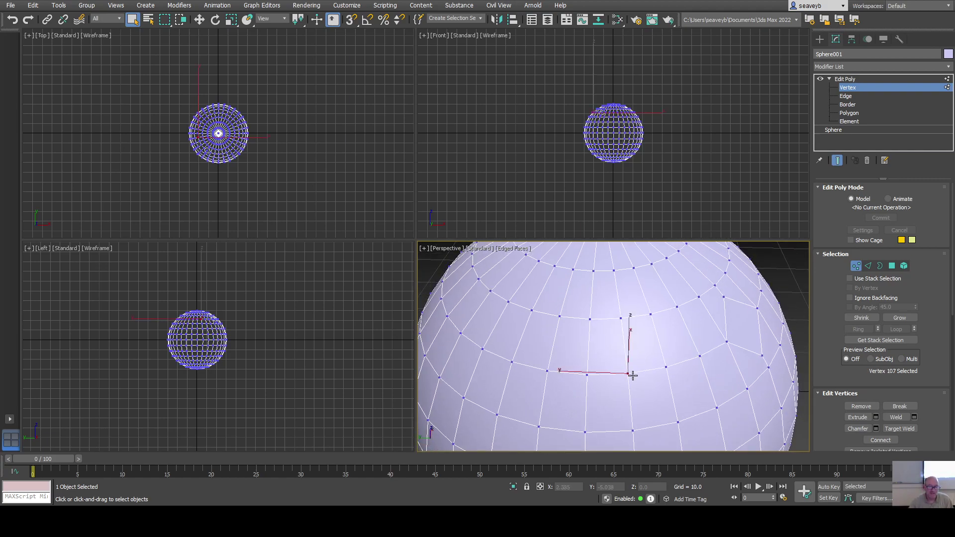
left_click(722, 383)
middle_click_drag(661, 398, 620, 396, "alt")
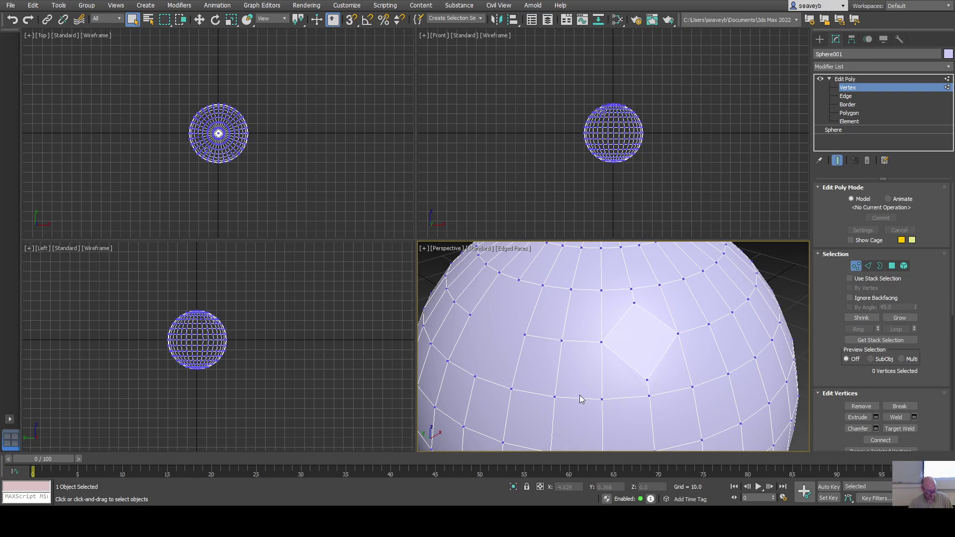
middle_click_drag(574, 396, 628, 399, "alt")
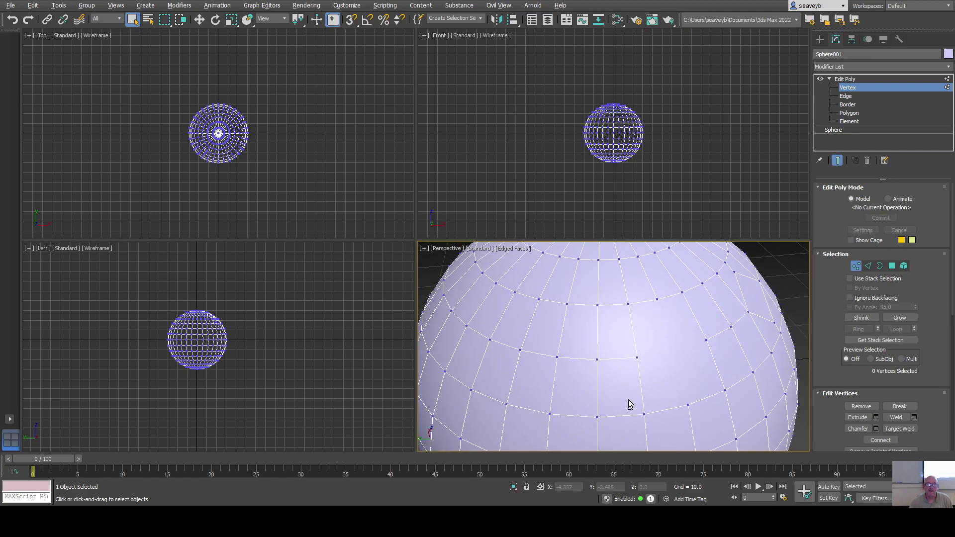
left_click(521, 351)
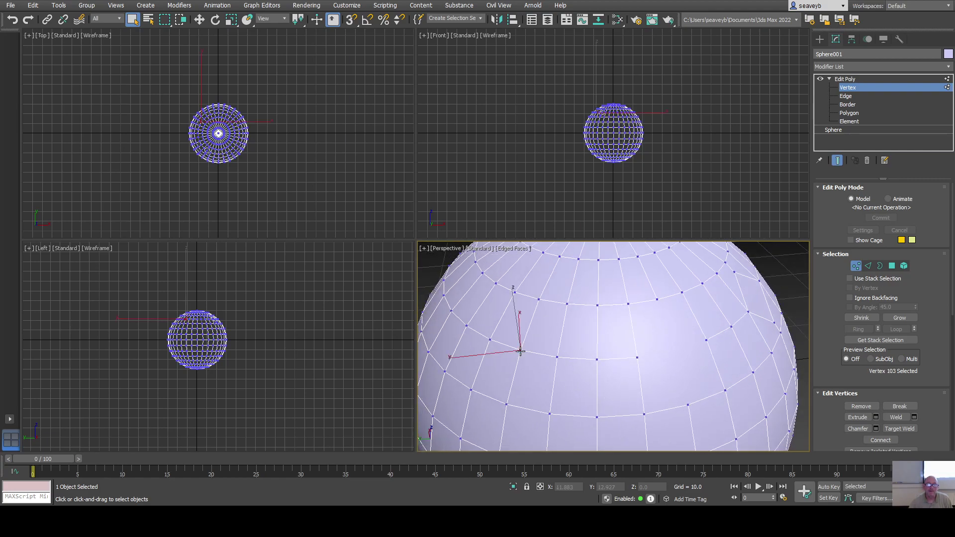
left_click(565, 367)
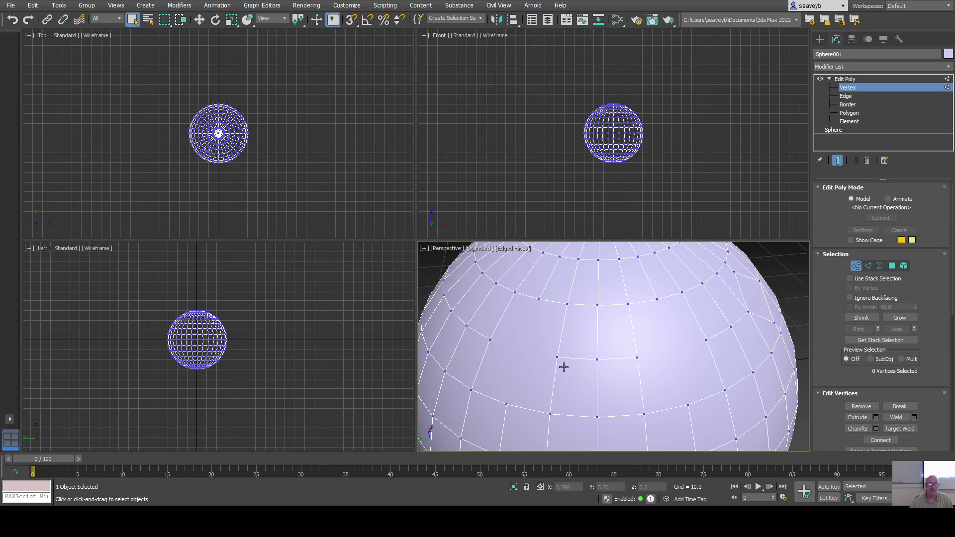
middle_click_drag(612, 418, 683, 440, "alt")
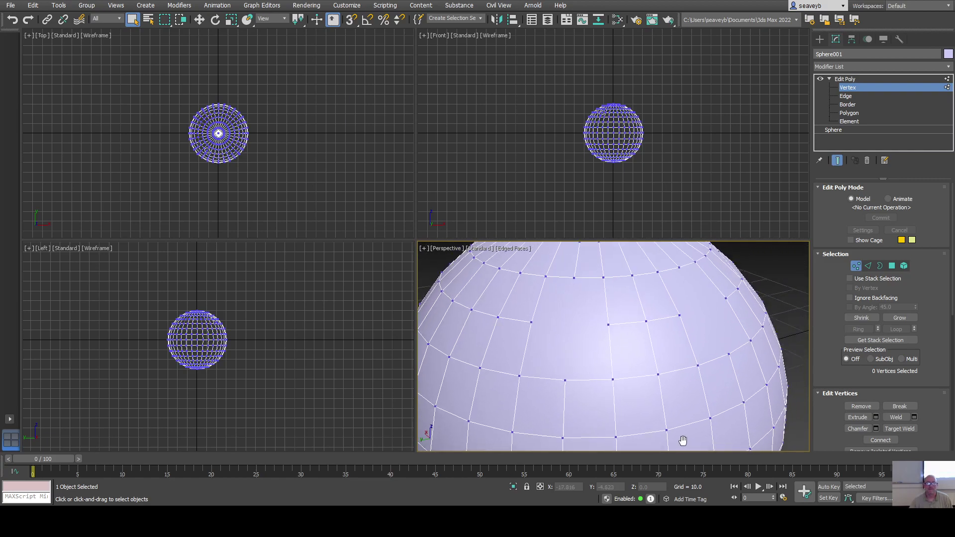
At Polygon sub-object level, select both large merged polygons, deselect the first one, and add it back to the selection.
left_click(892, 265)
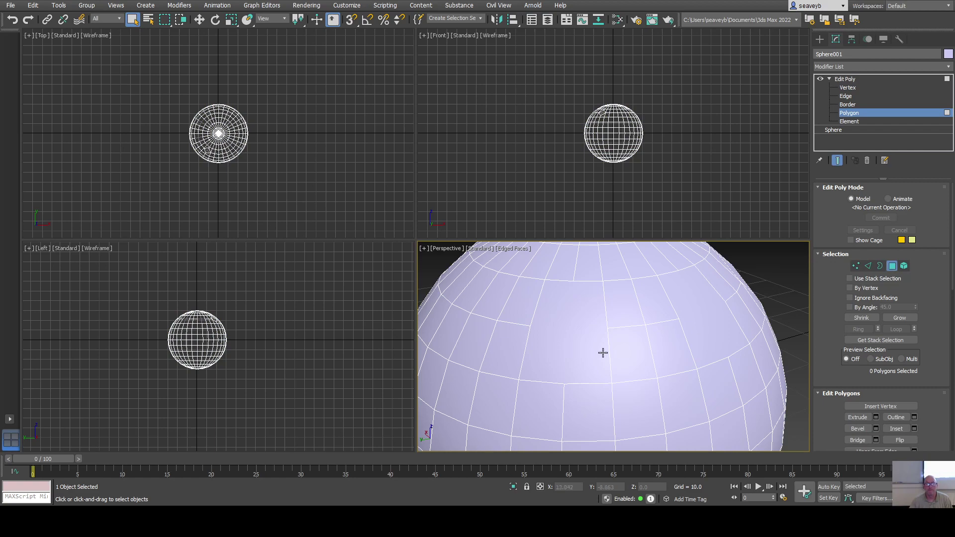
left_click(590, 346)
left_click(709, 320, "ctrl")
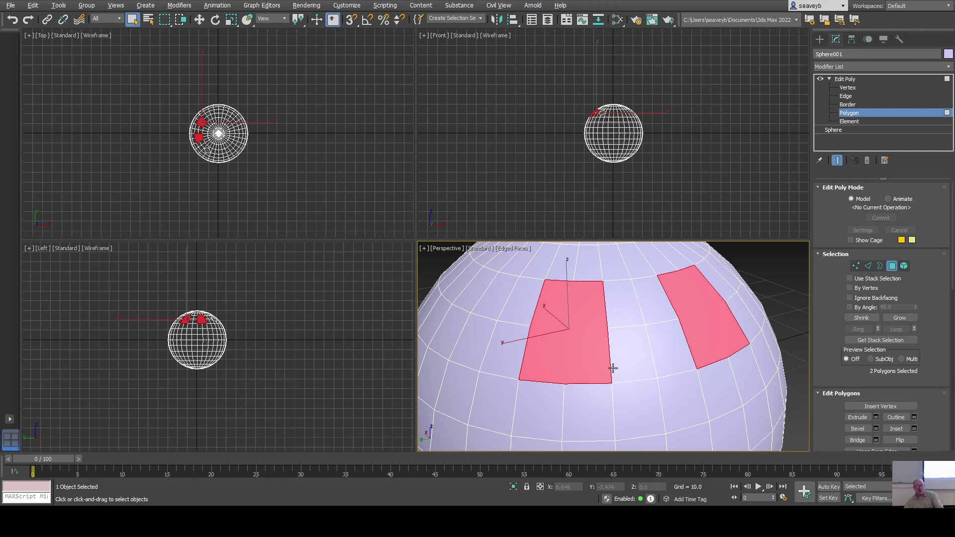
left_click(583, 352, "alt")
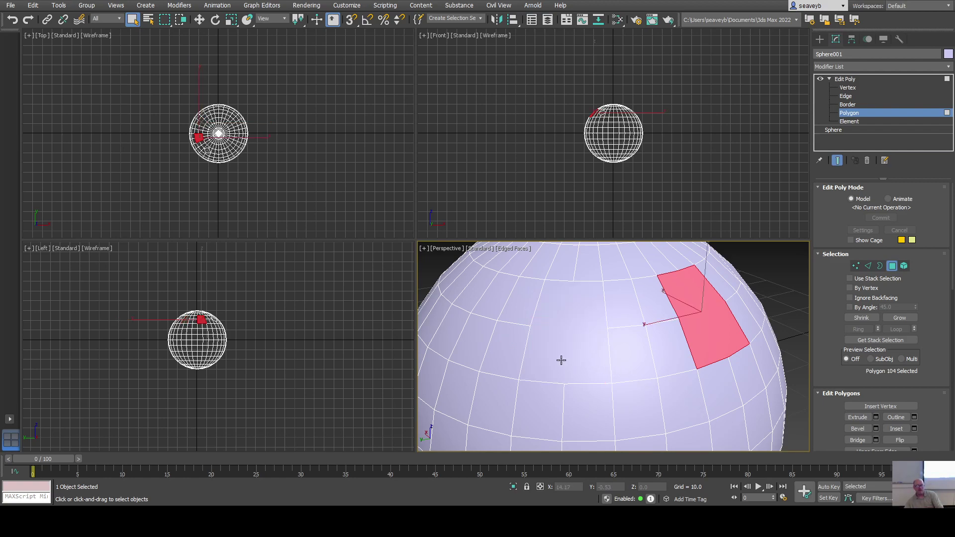
left_click(575, 355, "ctrl")
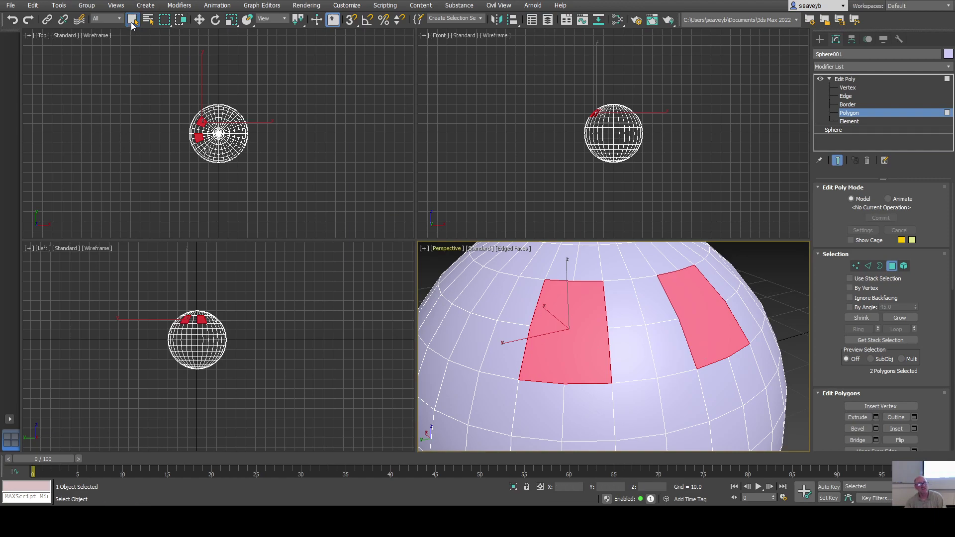
Clear the polygon selection and select the two large merged polygons again.
left_click(761, 279)
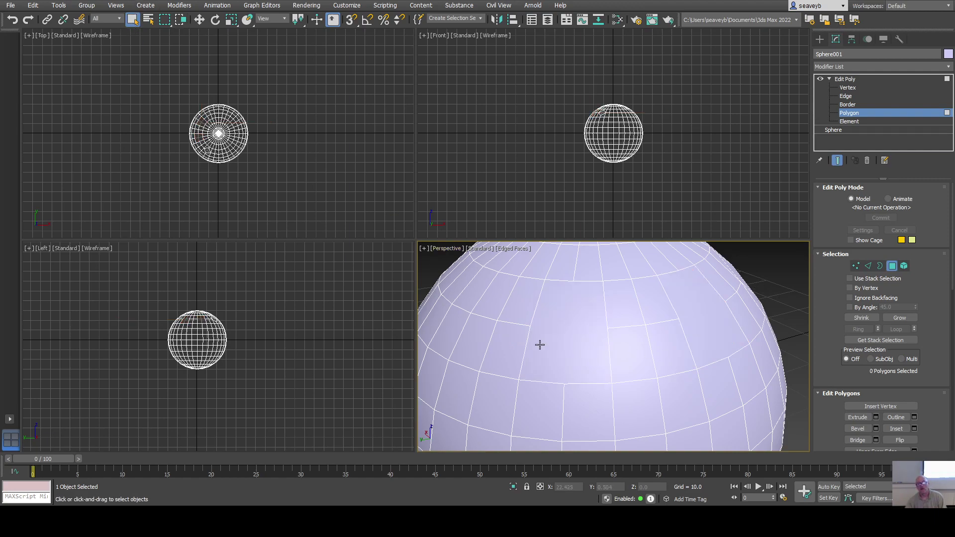
left_click(565, 332)
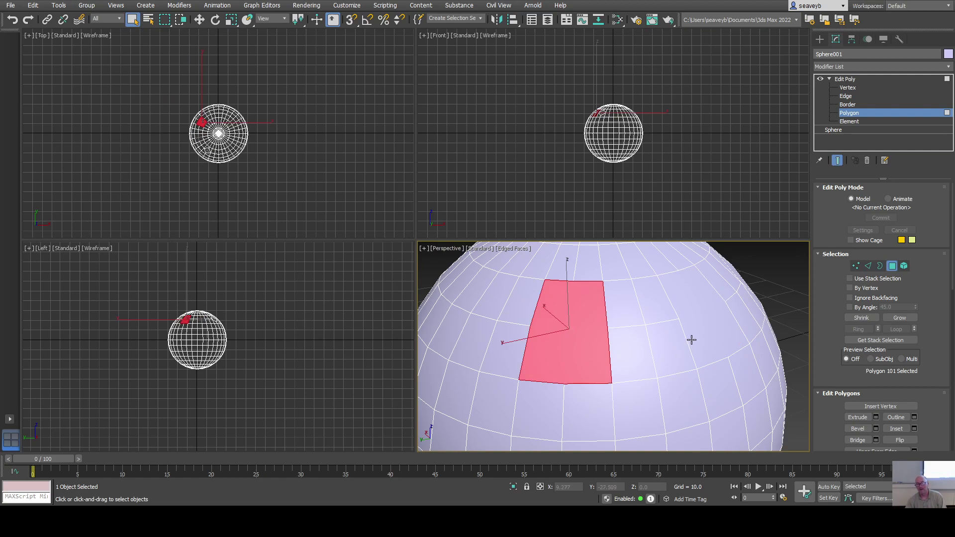
left_click(707, 327, "ctrl")
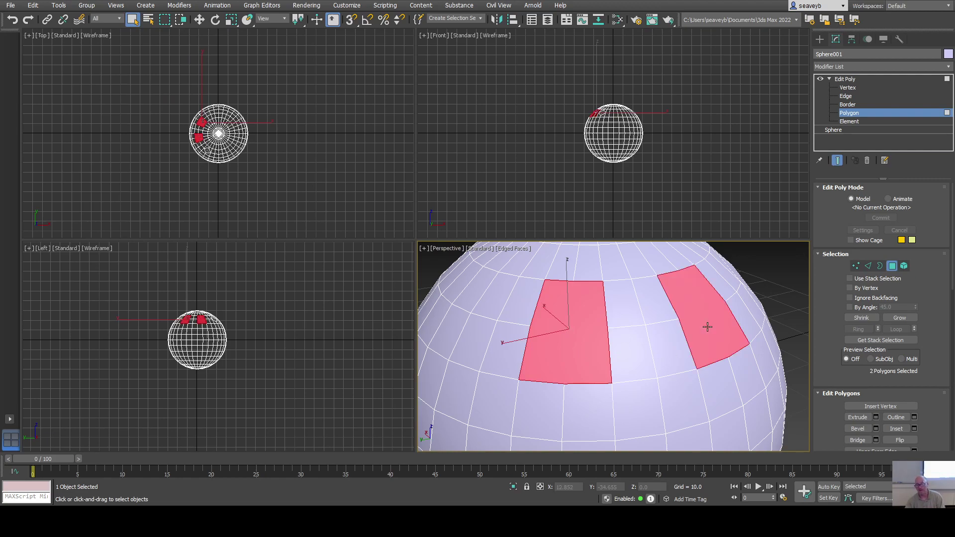
Try beveling the two selected large polygons inward and raising them back out past the surface, and undo both bevels.
middle_click_drag(682, 376, 655, 374)
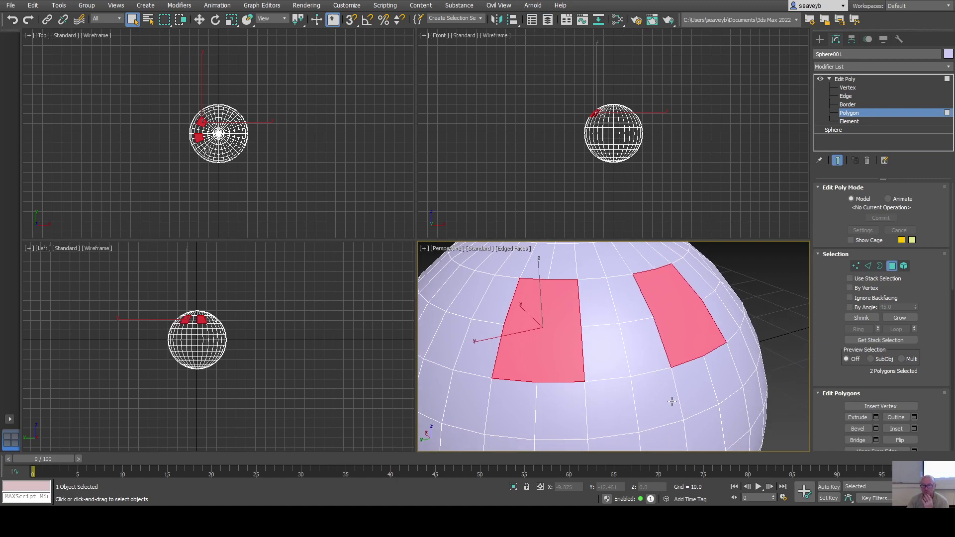
scroll(907, 397, "down", 5)
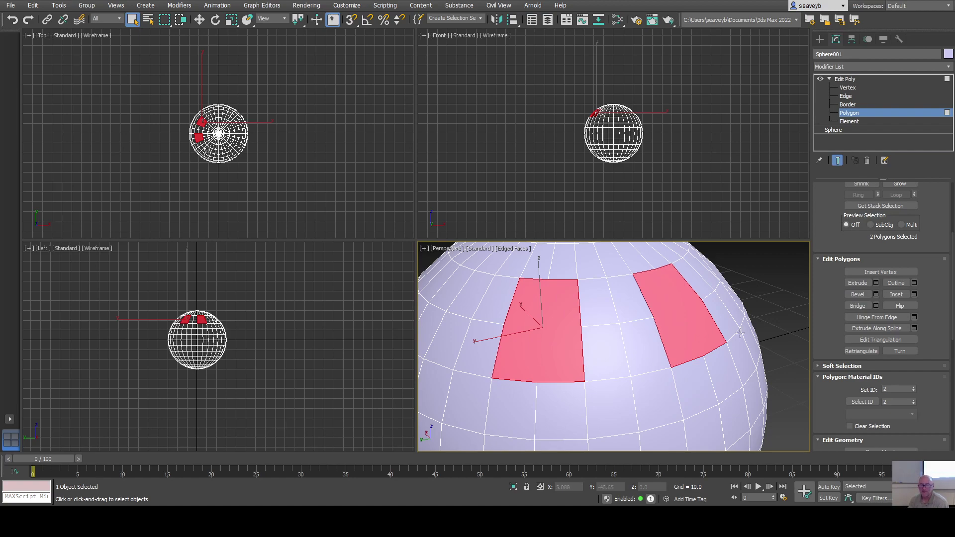
left_click(856, 293)
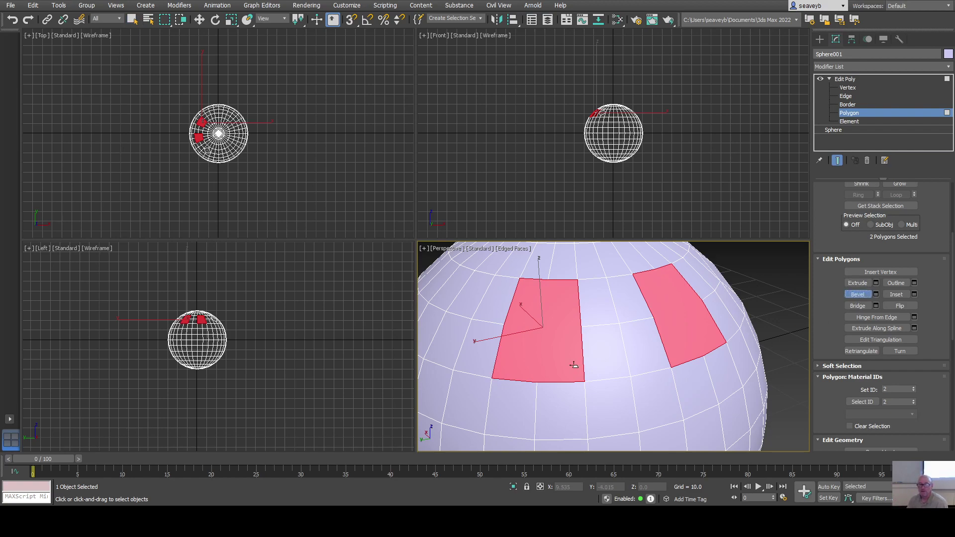
mouse_move(567, 325)
left_mouse_down()
mouse_move(568, 350)
mouse_move(567, 333)
left_mouse_up()
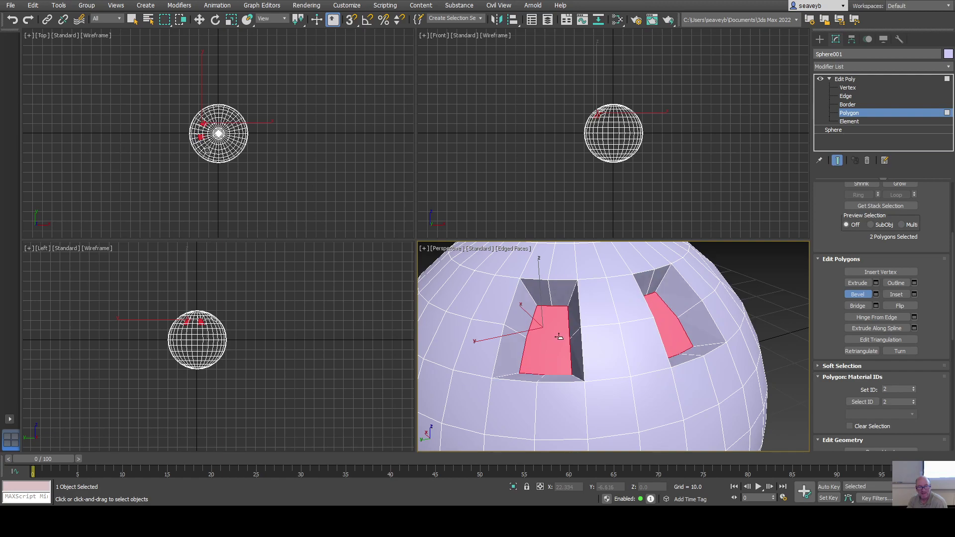
left_click(561, 335)
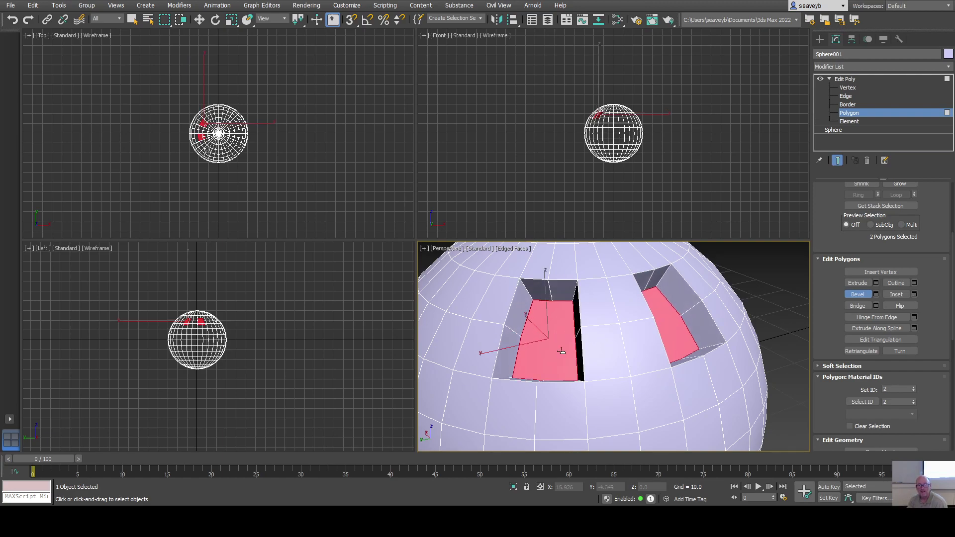
left_click_drag(562, 352, 566, 335)
left_click(567, 336)
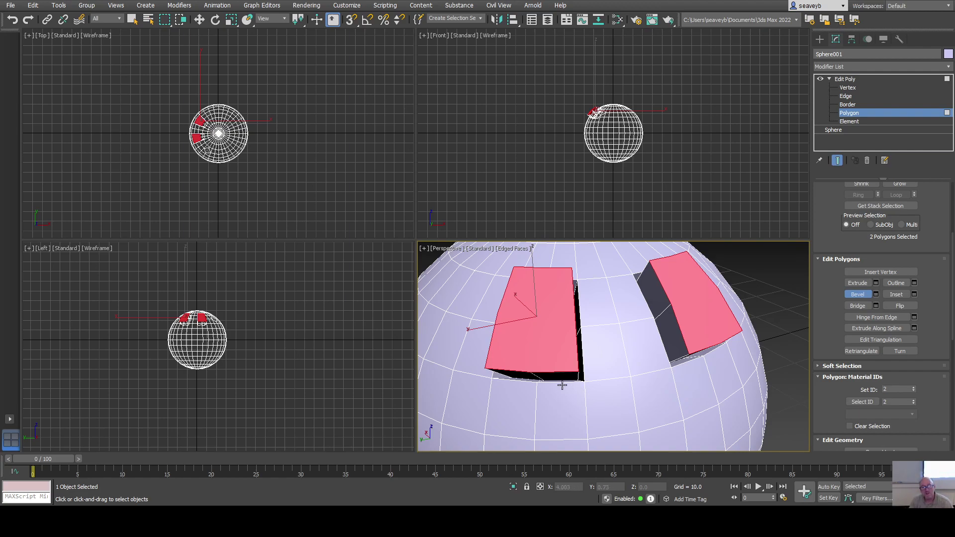
right_click(563, 354)
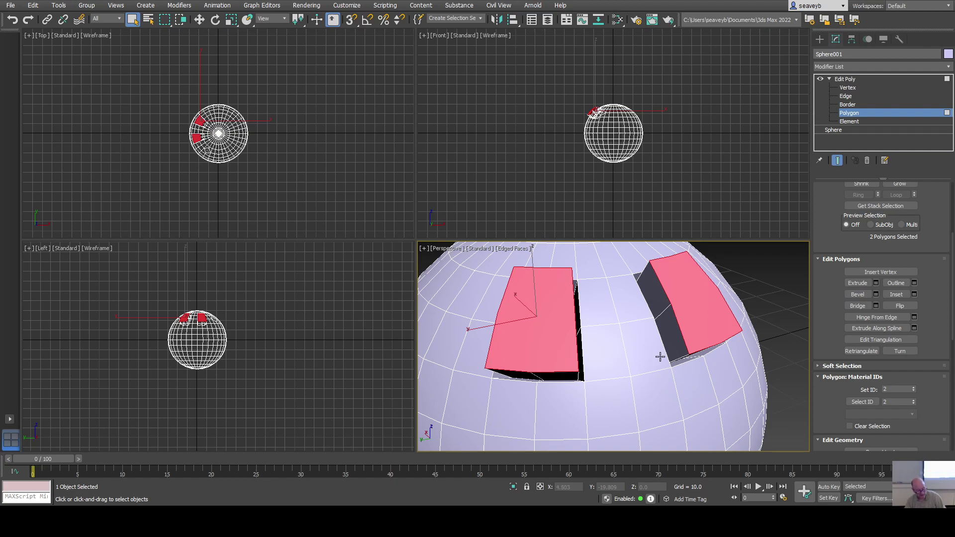
key("ctrl+z")
key("ctrl+z")
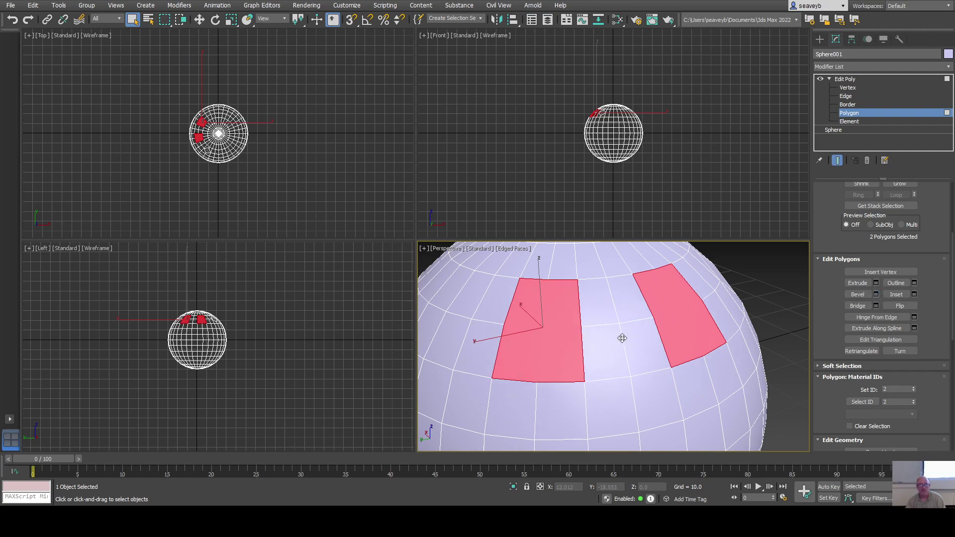
Maximize the perspective viewport and bevel the two selected polygons into the sphere with a slightly reduced outline, applying it to continue with another bevel.
key("alt+w")
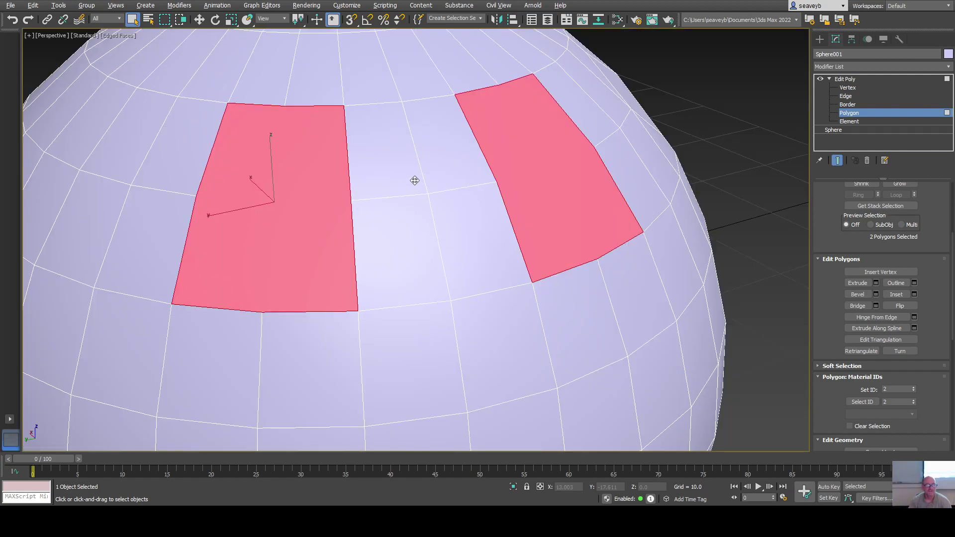
middle_click_drag(451, 308, 471, 292)
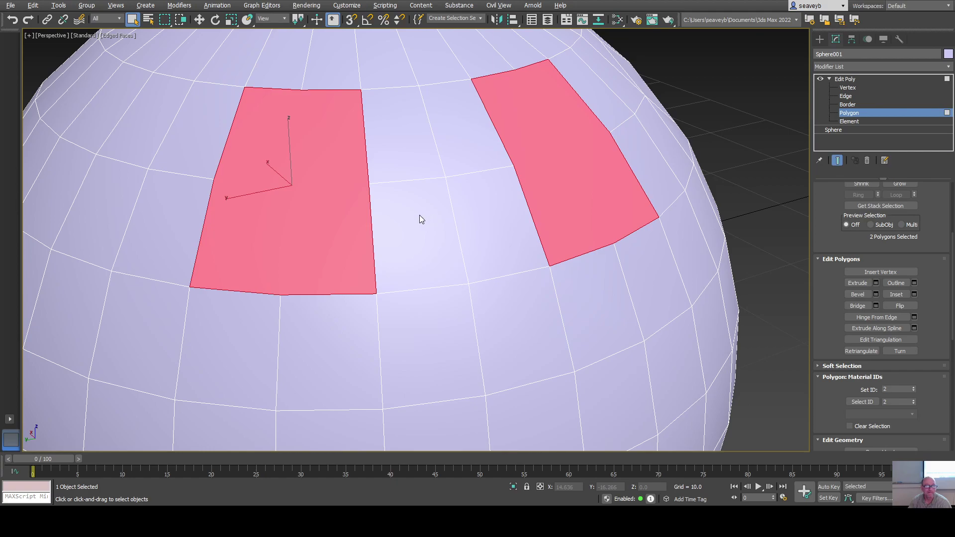
left_click_drag(418, 219, 420, 232)
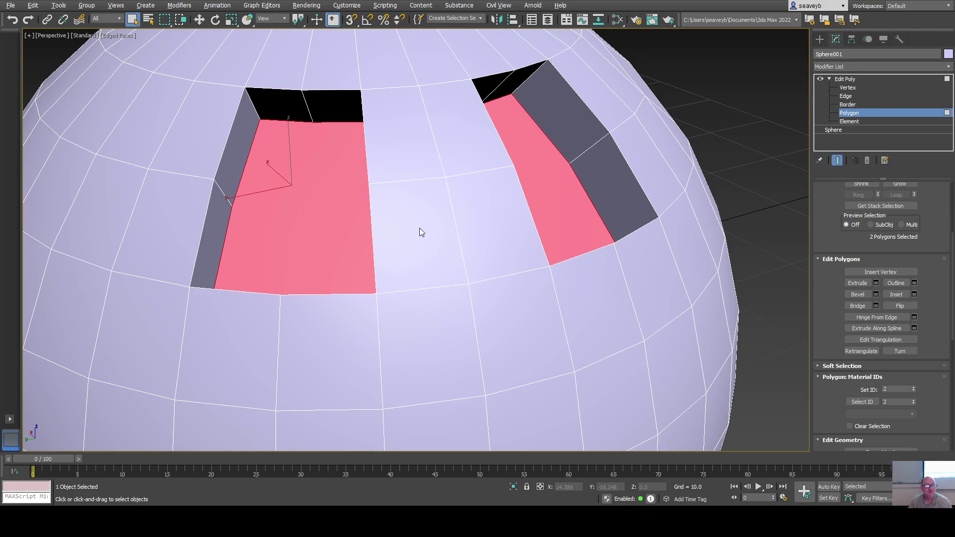
mouse_move(419, 231)
left_mouse_down()
mouse_move(422, 239)
mouse_move(423, 231)
left_mouse_up()
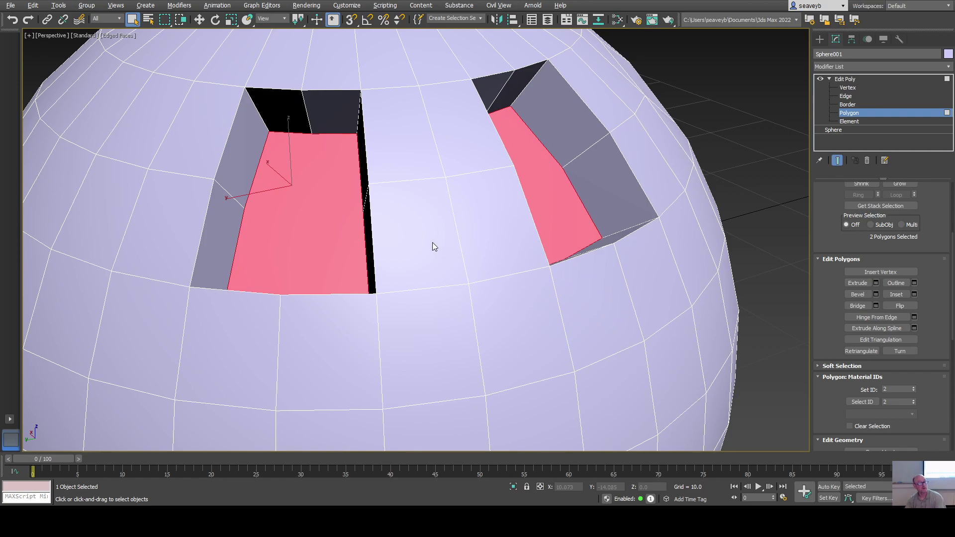
key("semicolon")
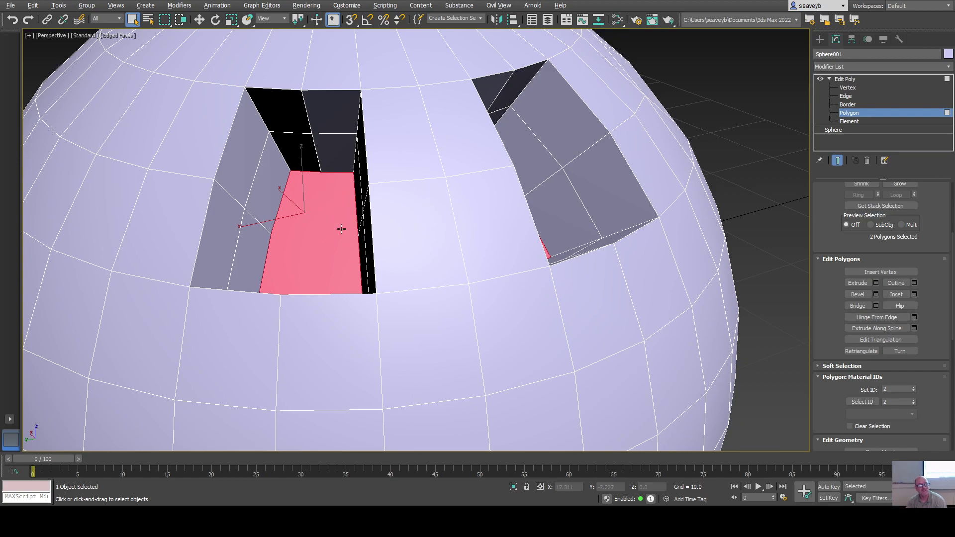
Bevel the recessed polygons back outward past the sphere's surface and widen their outline to nearly fill the openings.
left_click_drag(420, 209, 424, 162)
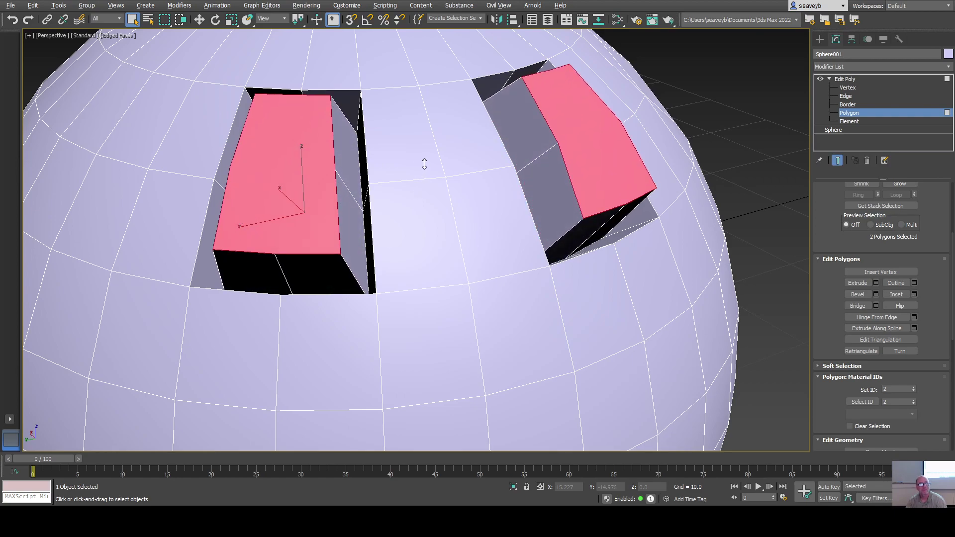
left_click_drag(420, 222, 420, 221)
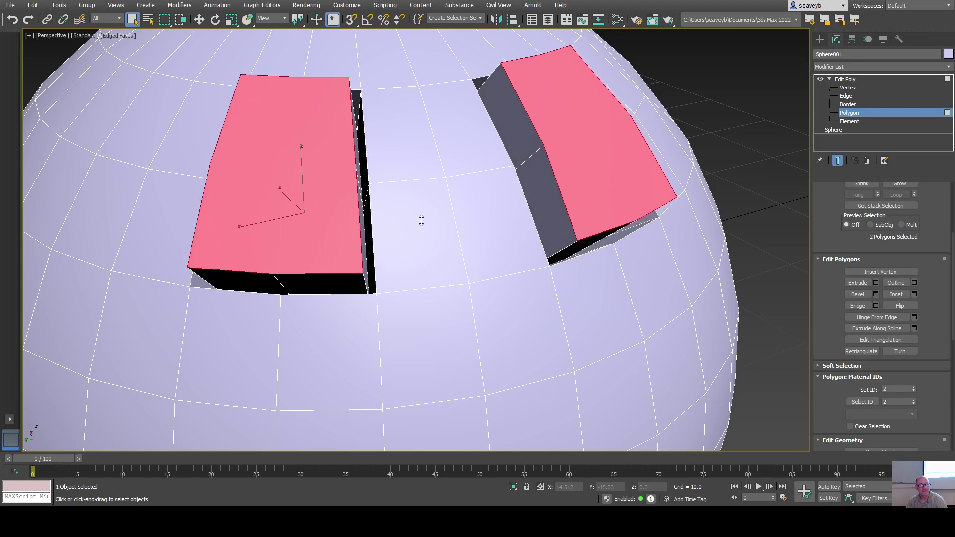
mouse_move(409, 353)
middle_mouse_down("alt")
mouse_move(448, 345)
mouse_move(449, 330)
mouse_move(411, 365)
mouse_move(463, 358)
mouse_move(465, 371)
mouse_move(416, 350)
mouse_move(402, 300)
mouse_move(395, 347)
mouse_move(416, 356)
mouse_move(413, 365)
middle_mouse_up("alt")
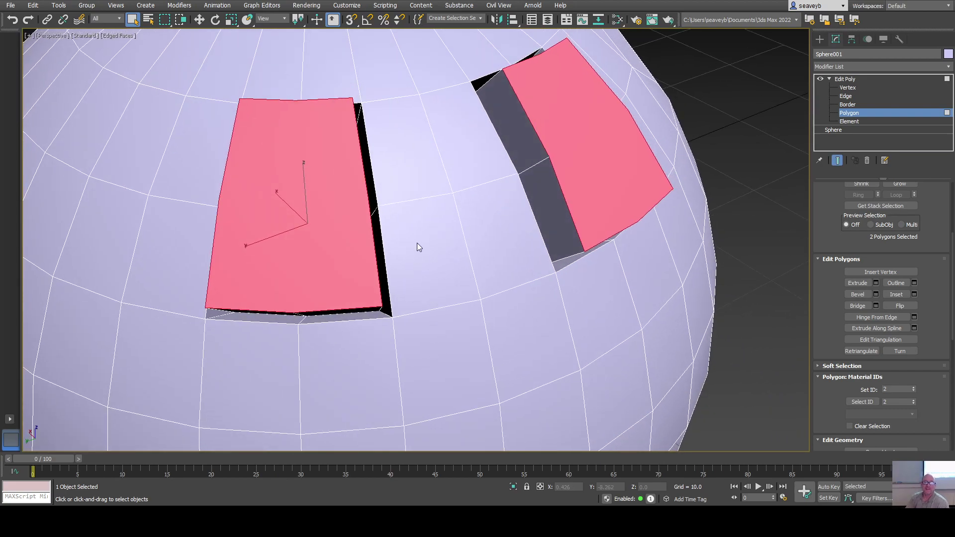
scroll(547, 338, "down", 5)
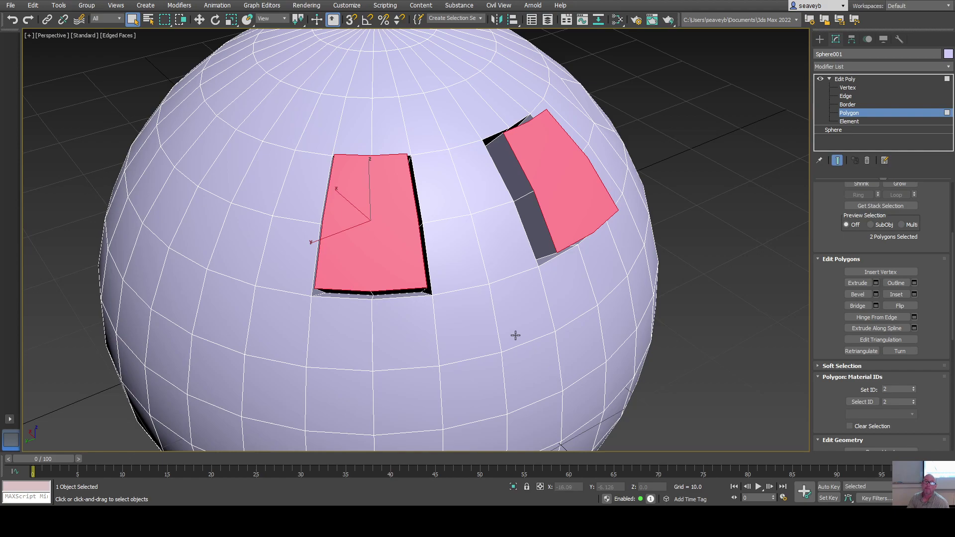
middle_click_drag(533, 396, 508, 317)
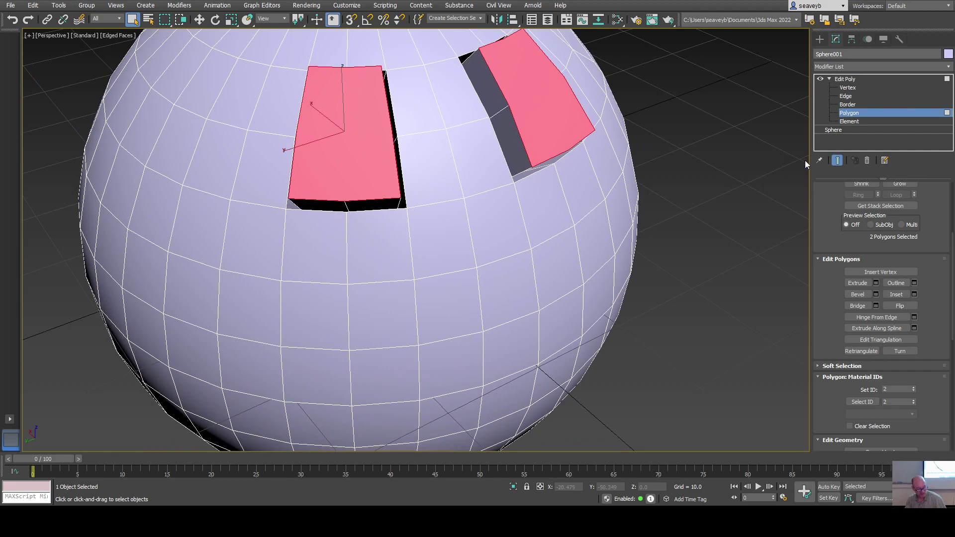
At Edge sub-object level, select three consecutive vertical edges running downward between the two beveled shapes.
key("2")
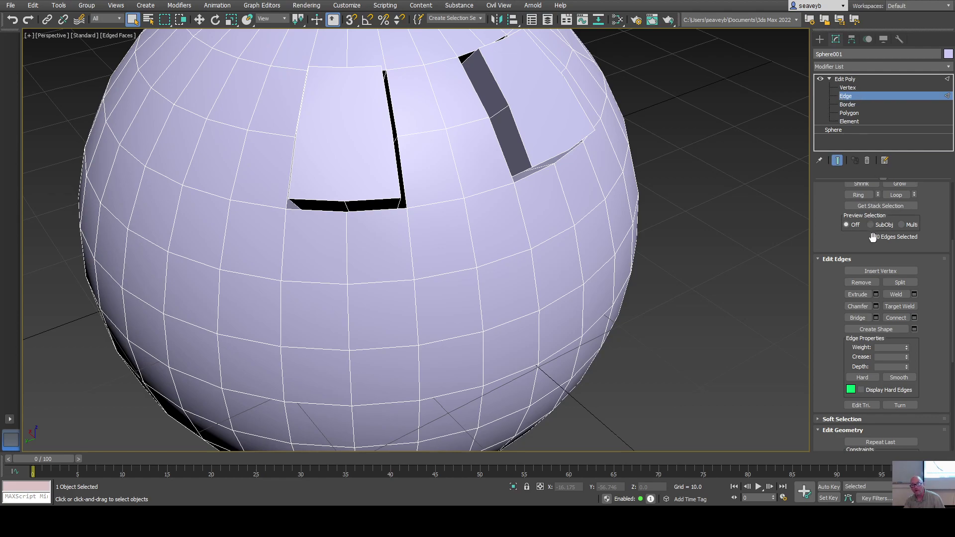
scroll(865, 225, "up", 5)
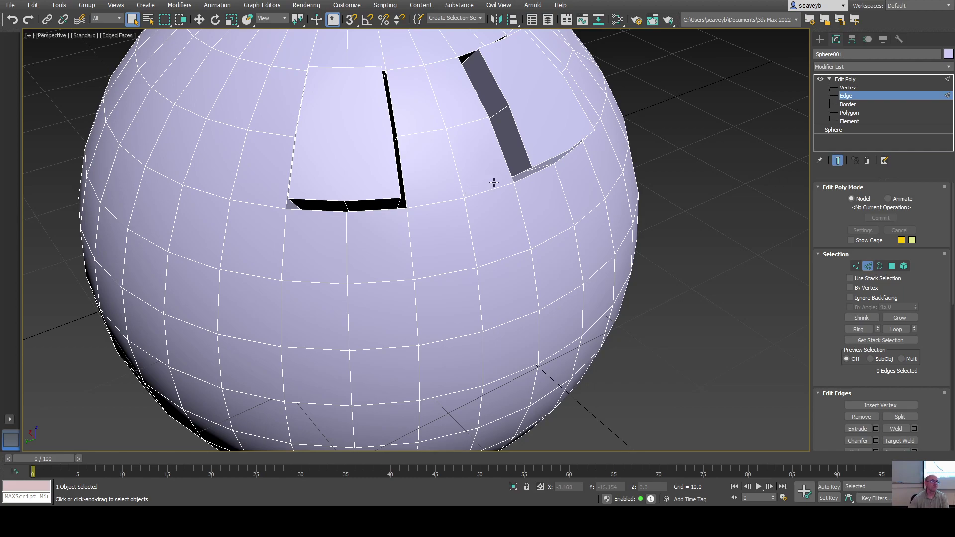
left_click(459, 182)
left_click(471, 237, "ctrl")
left_click(479, 297, "ctrl")
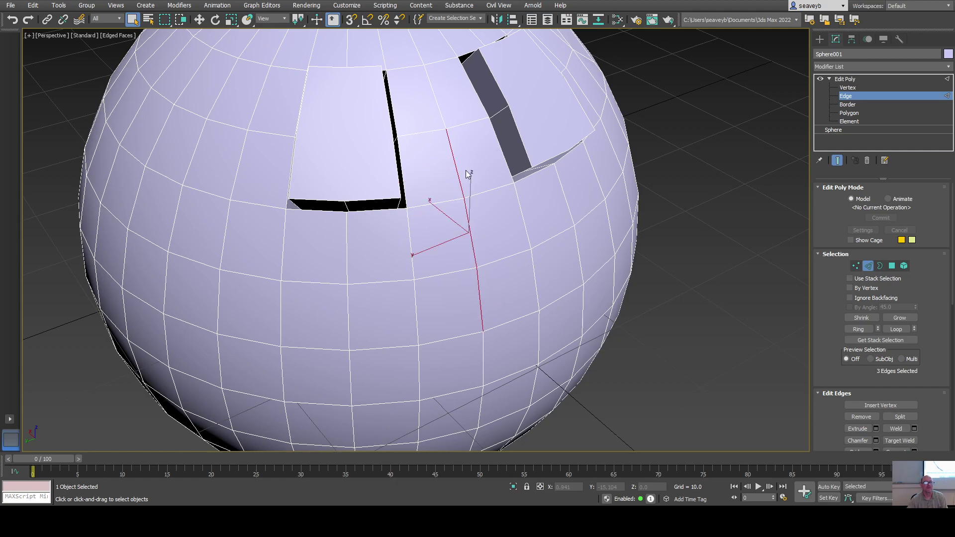
middle_click_drag(512, 315, 520, 288)
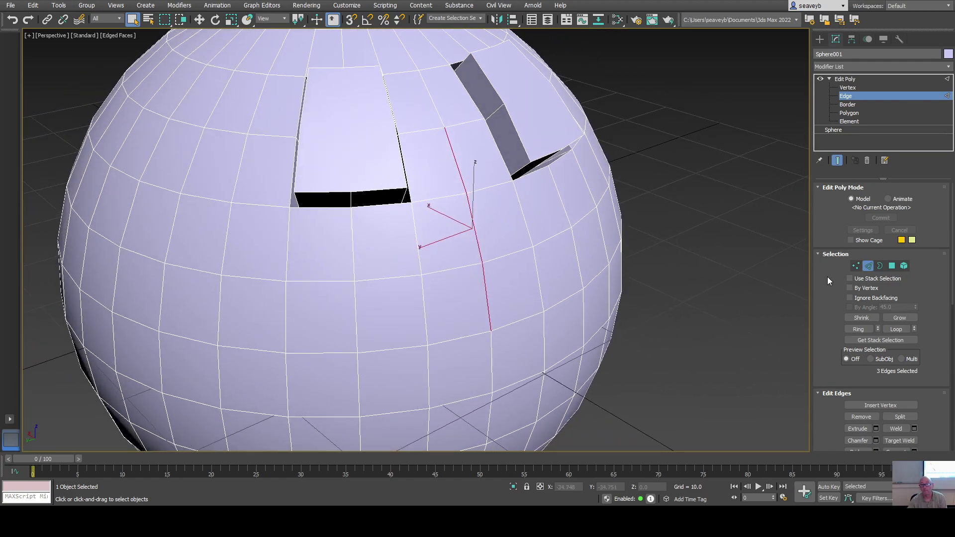
Extrude the three selected edges outward with a widened base to form a nose-like ridge.
left_click(876, 427)
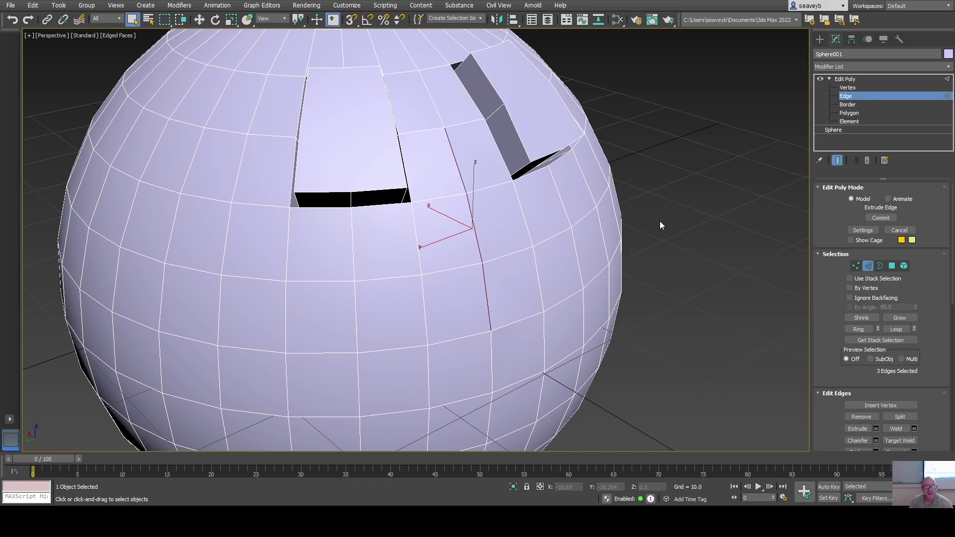
mouse_move(661, 220)
left_mouse_down()
mouse_move(686, 164)
mouse_move(684, 201)
mouse_move(685, 187)
left_mouse_up()
left_click_drag(659, 236, 667, 217)
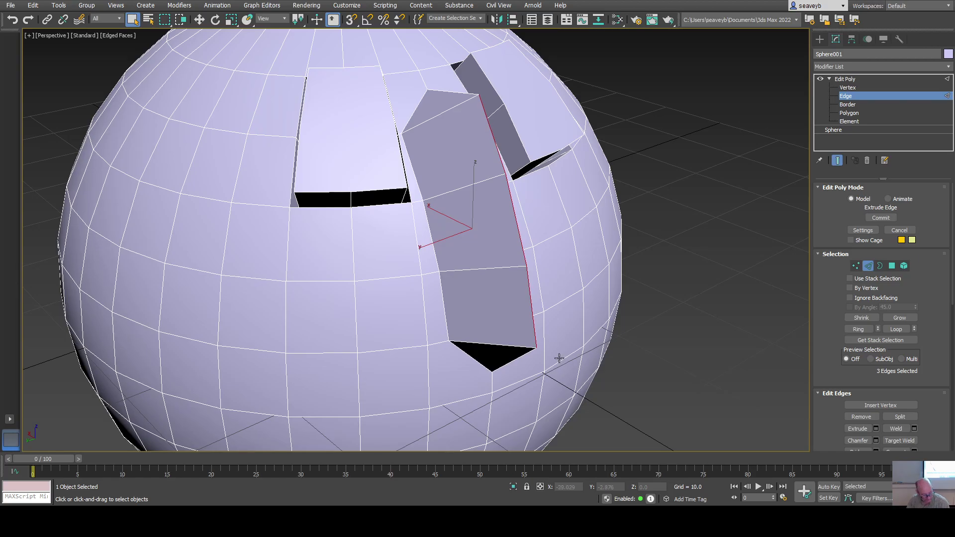
middle_click_drag(557, 358, 503, 387, "alt")
middle_click_drag(463, 351, 492, 359, "alt")
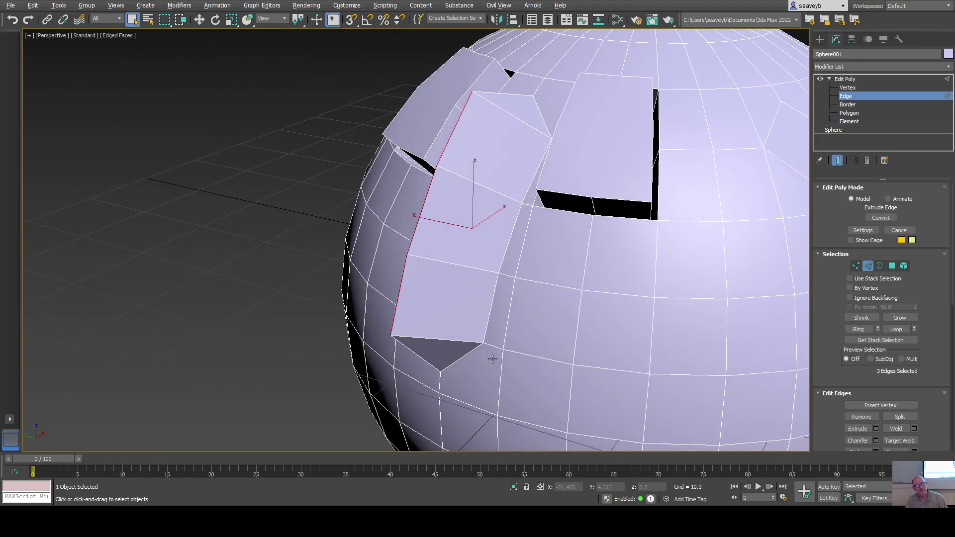
left_click(657, 253)
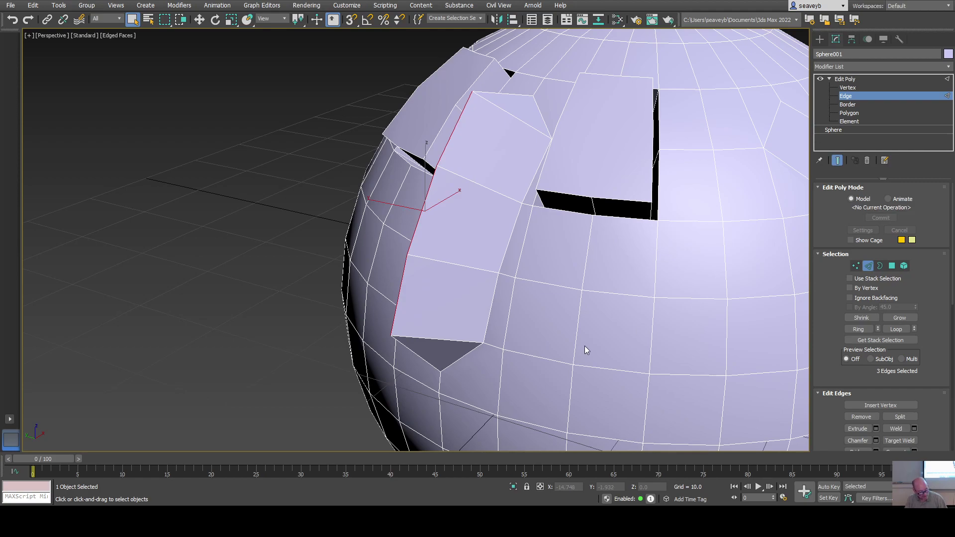
At Vertex sub-object level, select the ridge's top outer vertex for moving and set the reference coordinate system to Local.
key("1")
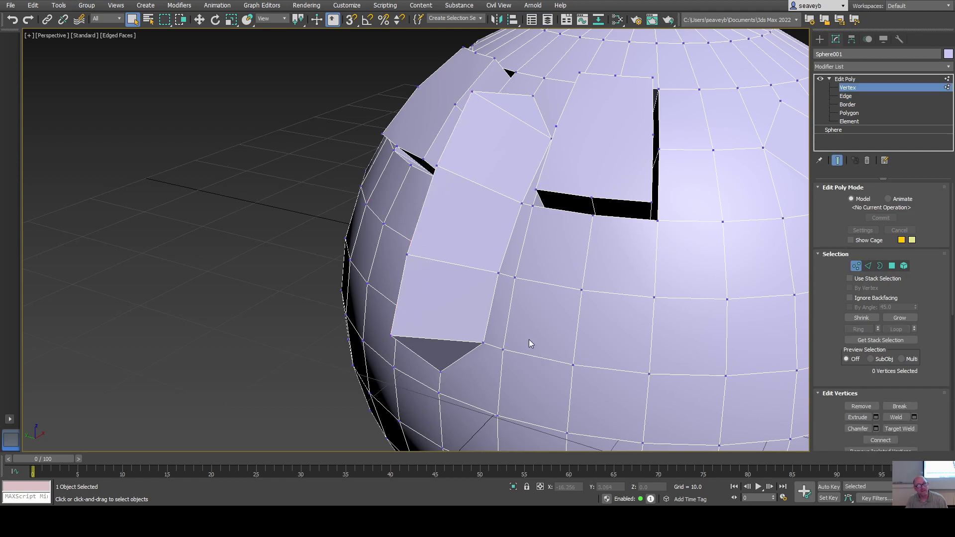
middle_click_drag(536, 300, 571, 309, "alt")
left_click(654, 154)
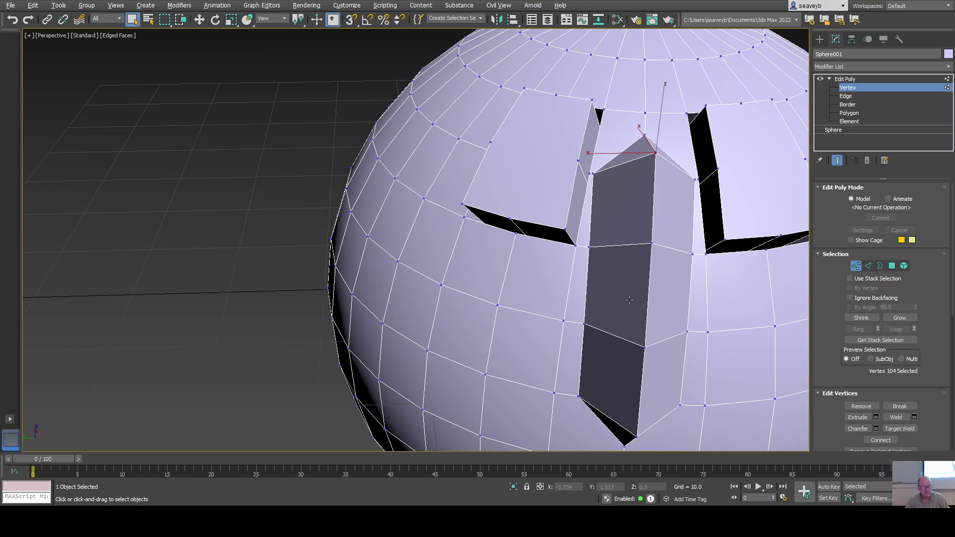
key("w")
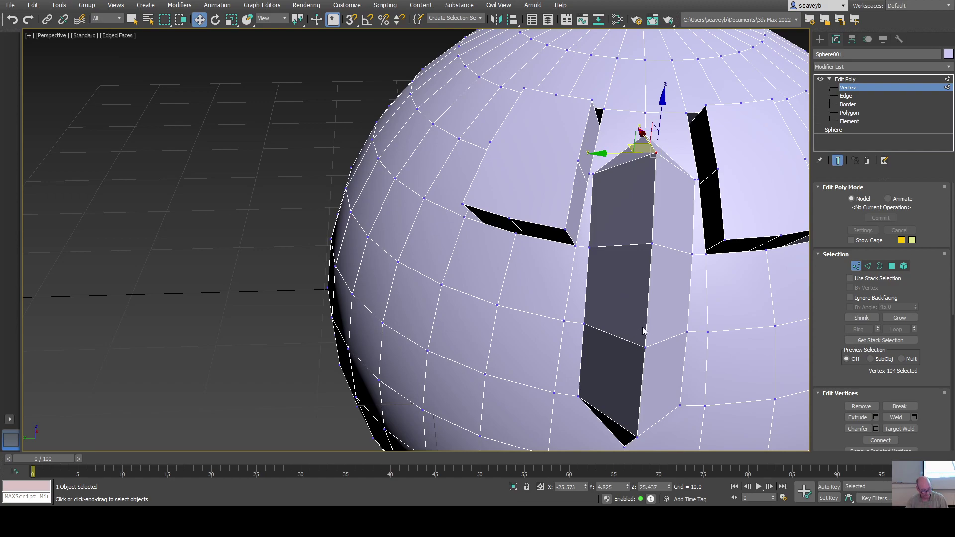
middle_click_drag(651, 342, 744, 410, "alt")
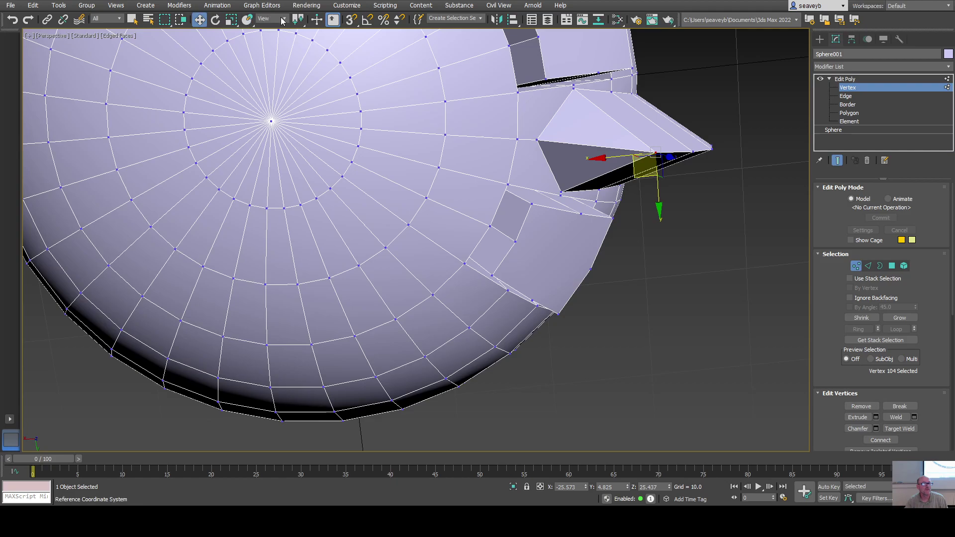
left_click(273, 52)
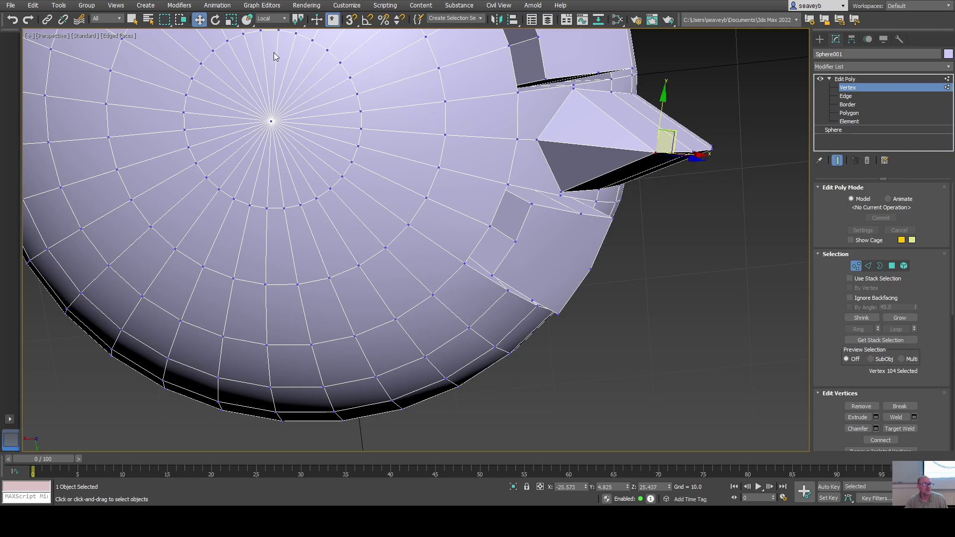
middle_click_drag(541, 192, 517, 115, "alt")
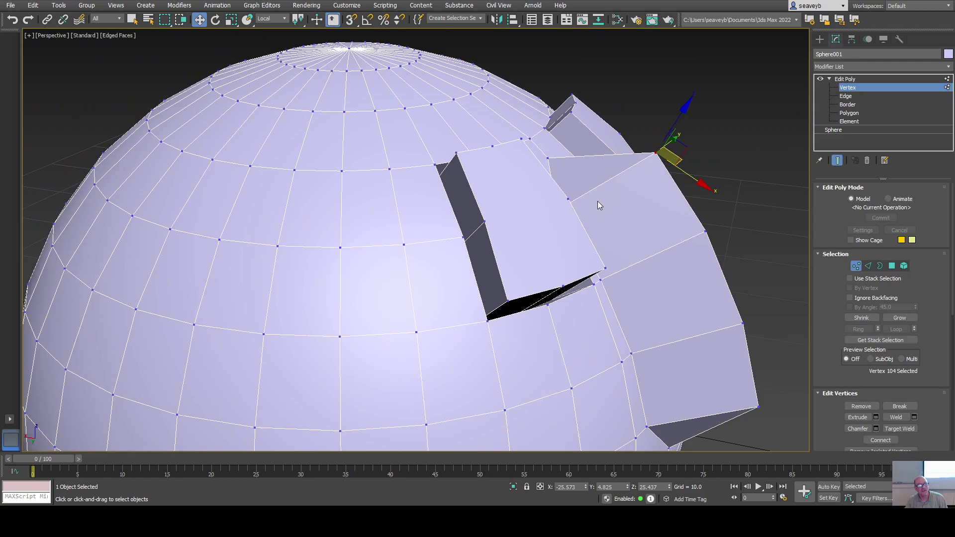
Move the ridge's top outer vertex and the one below it inward toward the sphere to slope the nose.
left_click_drag(685, 105, 646, 149)
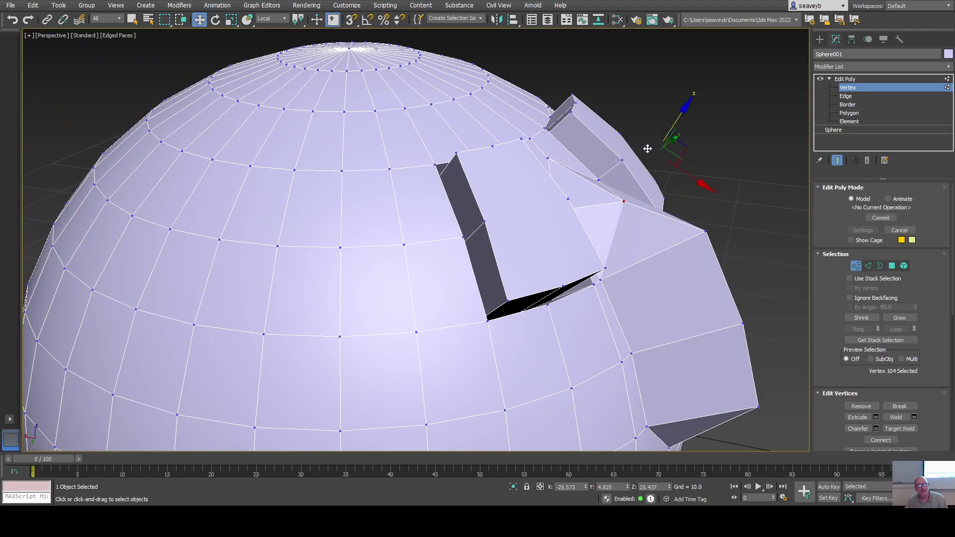
left_click_drag(707, 232, 689, 248)
middle_click_drag(737, 319, 679, 314, "alt")
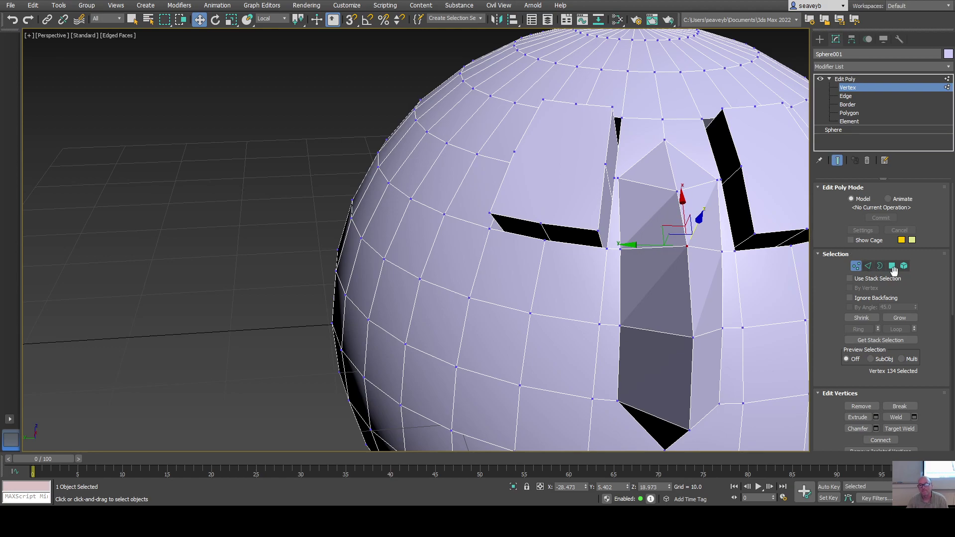
At Polygon sub-object level, select the uppermost four-sided polygon on the nose ridge's side nearest the sphere's open left flank.
key("4")
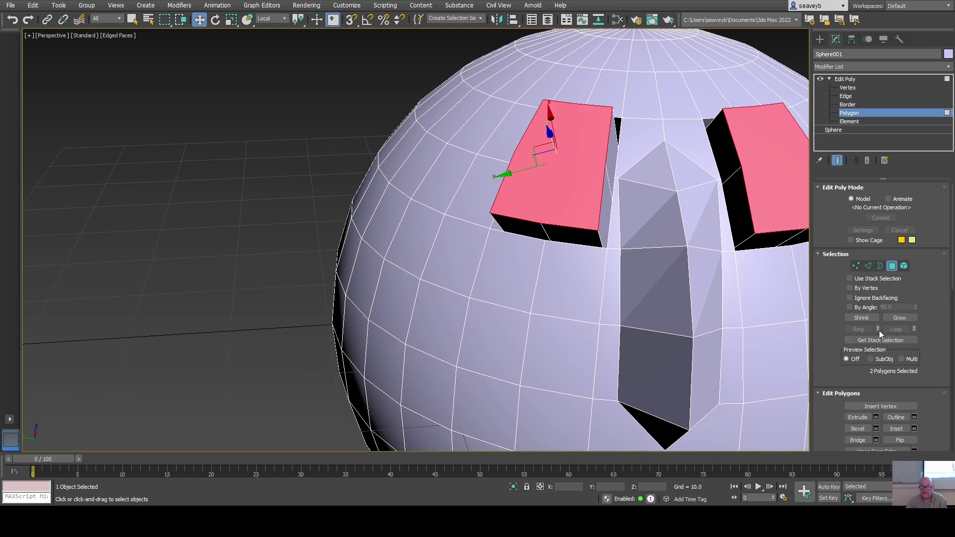
left_click(655, 220)
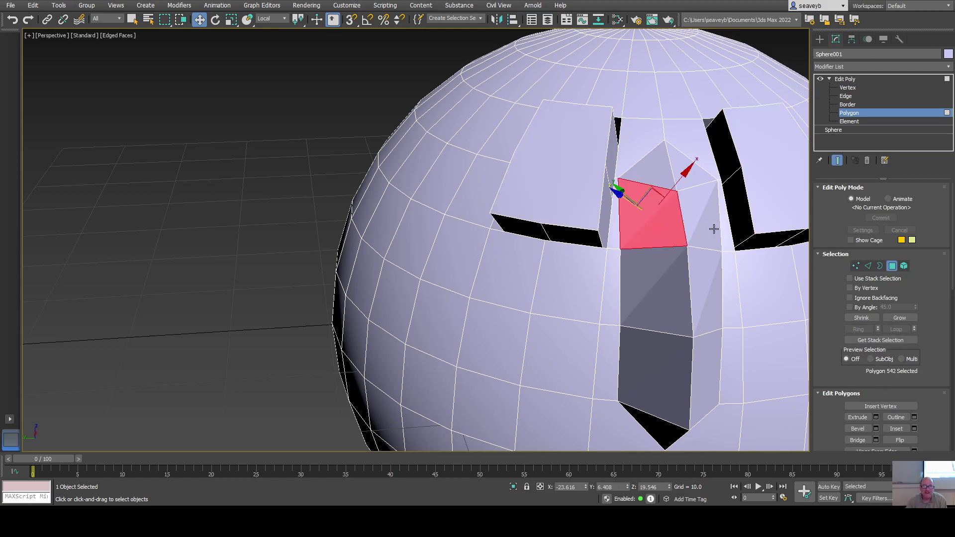
left_click(699, 224)
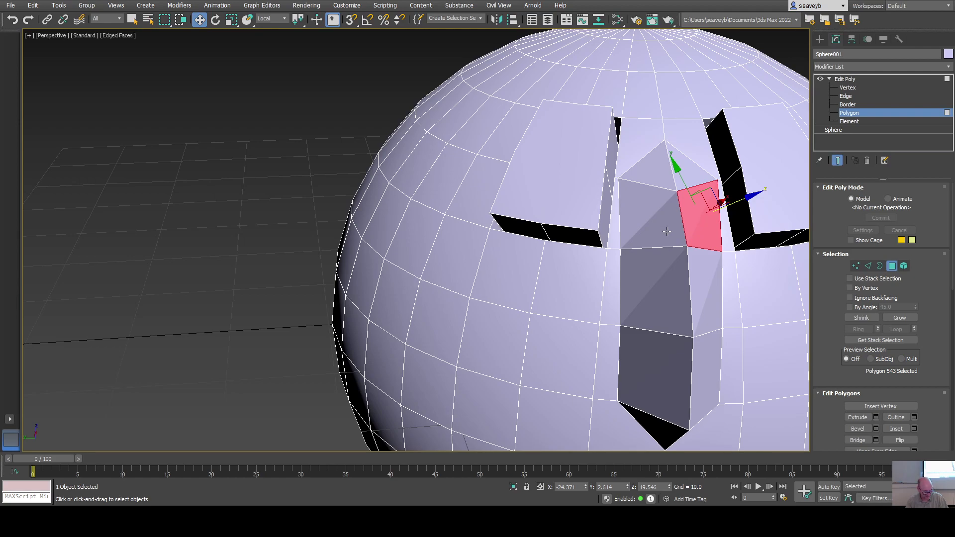
left_click(667, 226)
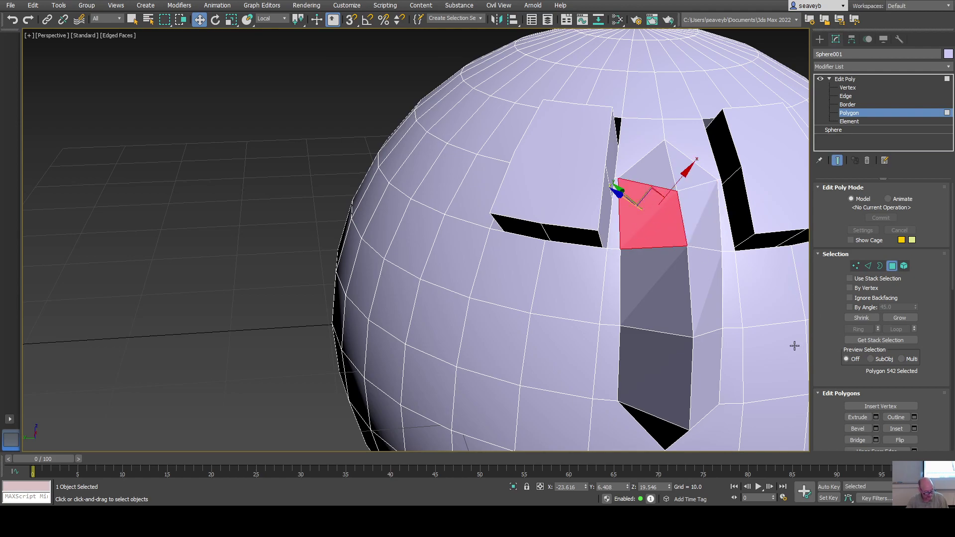
middle_click_drag(780, 356, 716, 258, "alt")
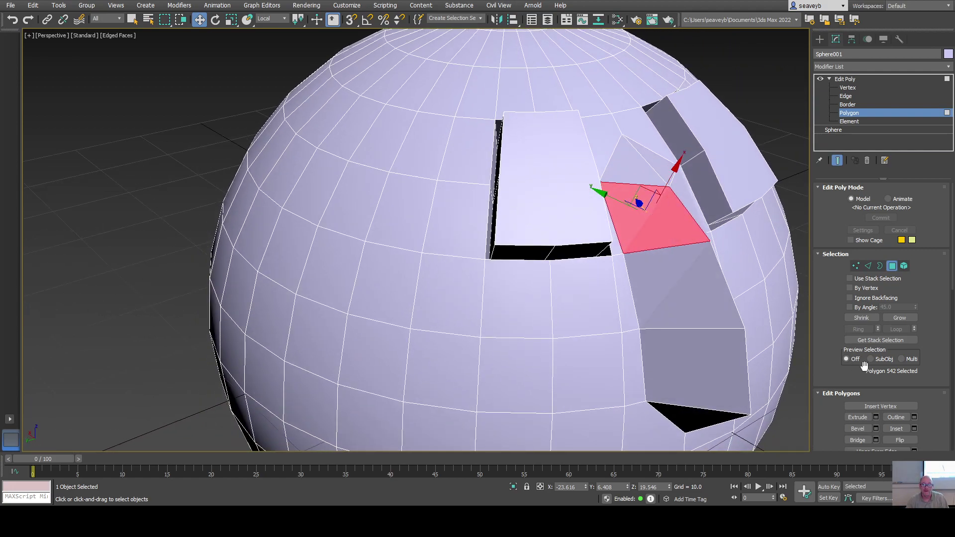
scroll(865, 350, "down", 4)
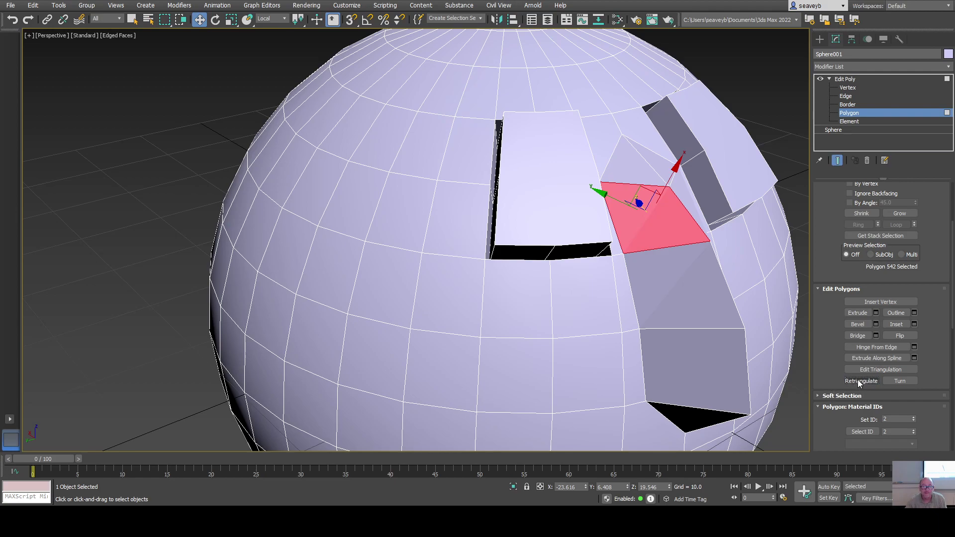
middle_click_drag(710, 326, 666, 326, "alt")
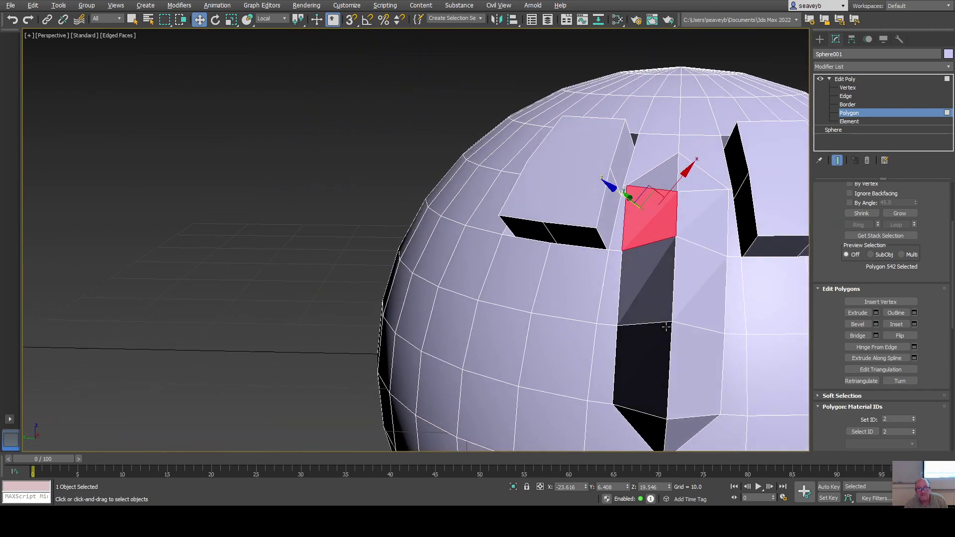
left_click(315, 252)
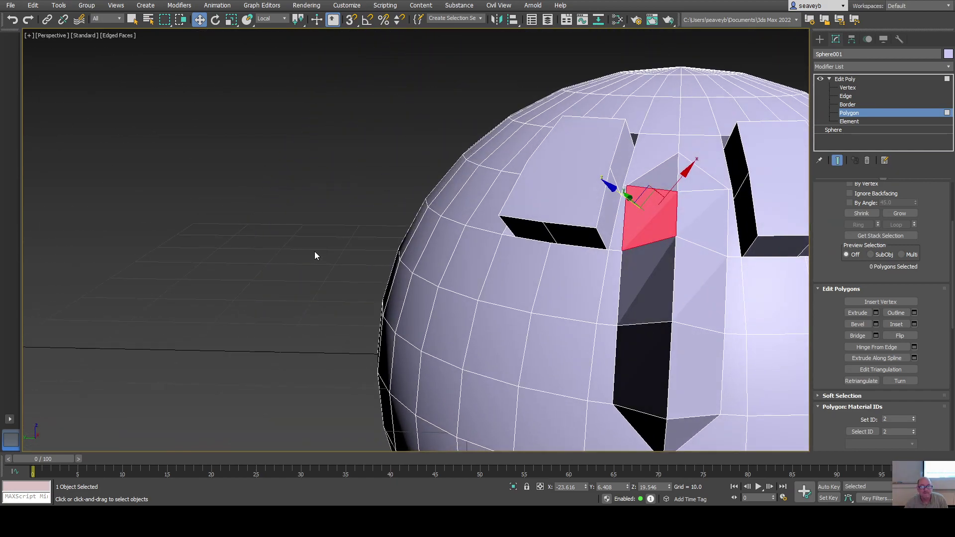
left_click(649, 222)
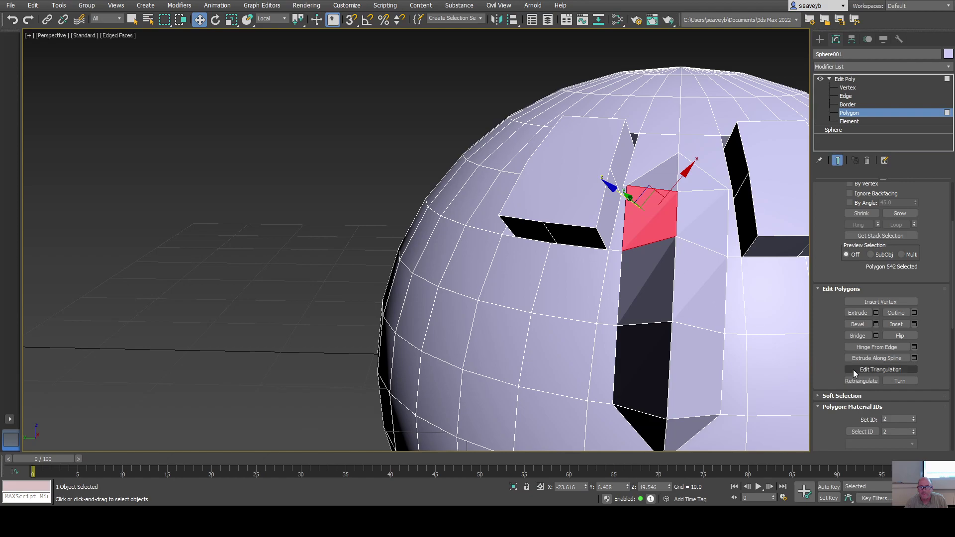
Turn the triangulation diagonals of the selected nose polygon and the polygon directly below it, then leave Turn mode.
left_click(893, 379)
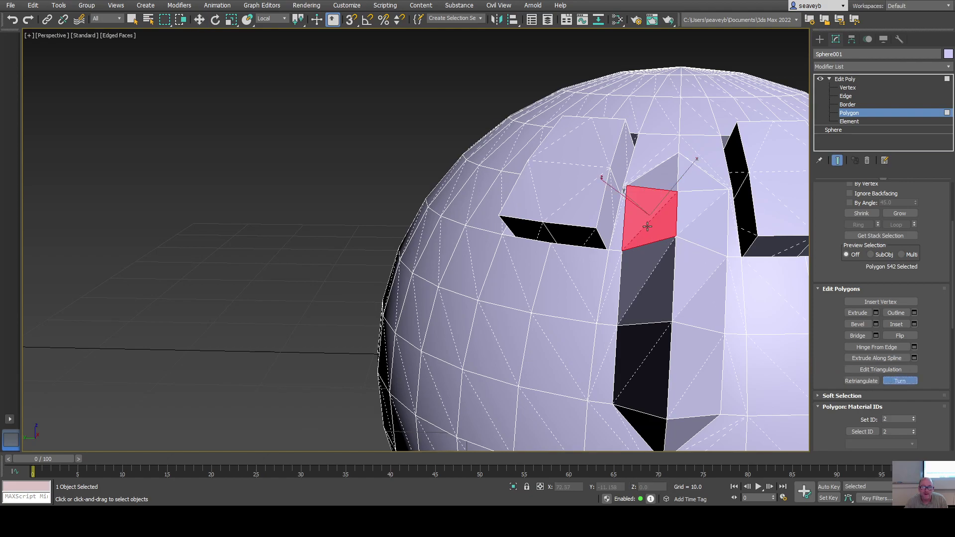
left_click(646, 225)
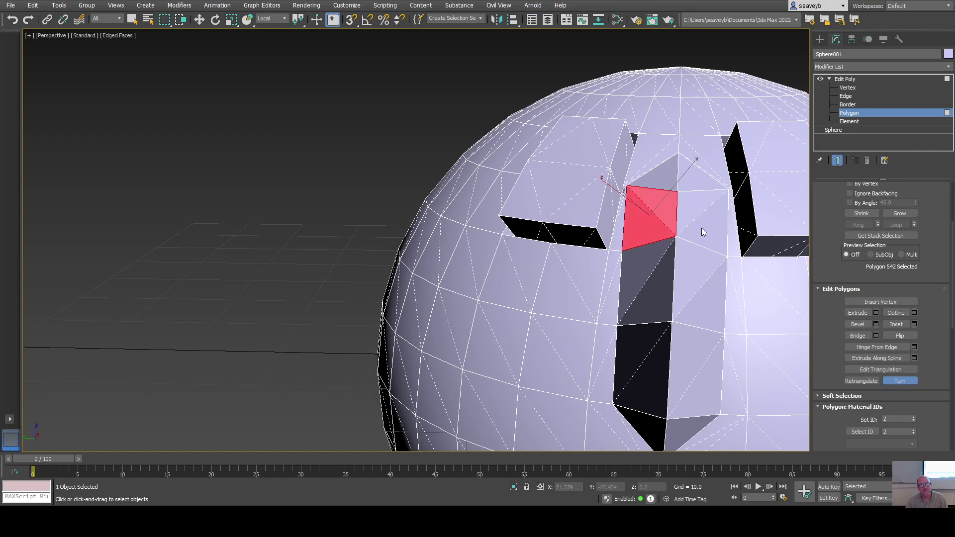
left_click(644, 285)
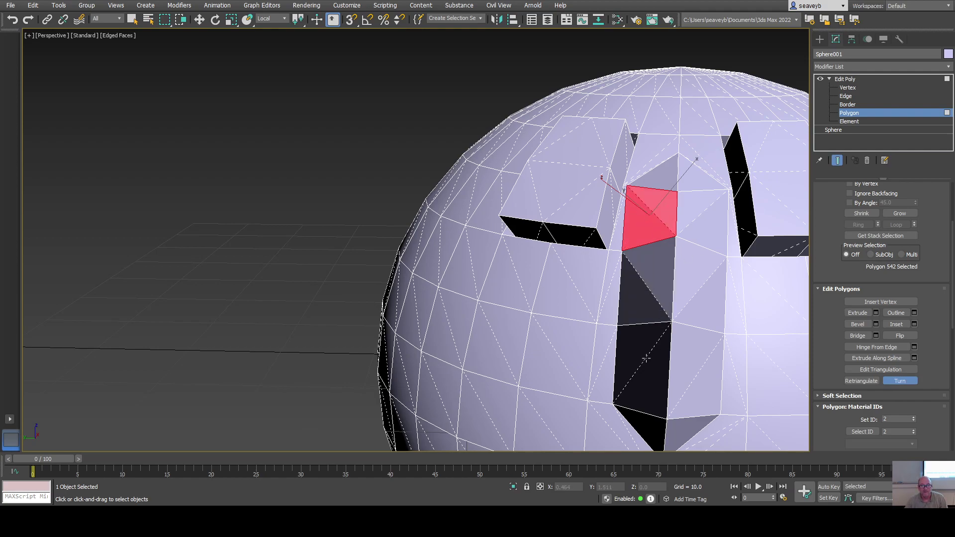
middle_click_drag(690, 387, 716, 310)
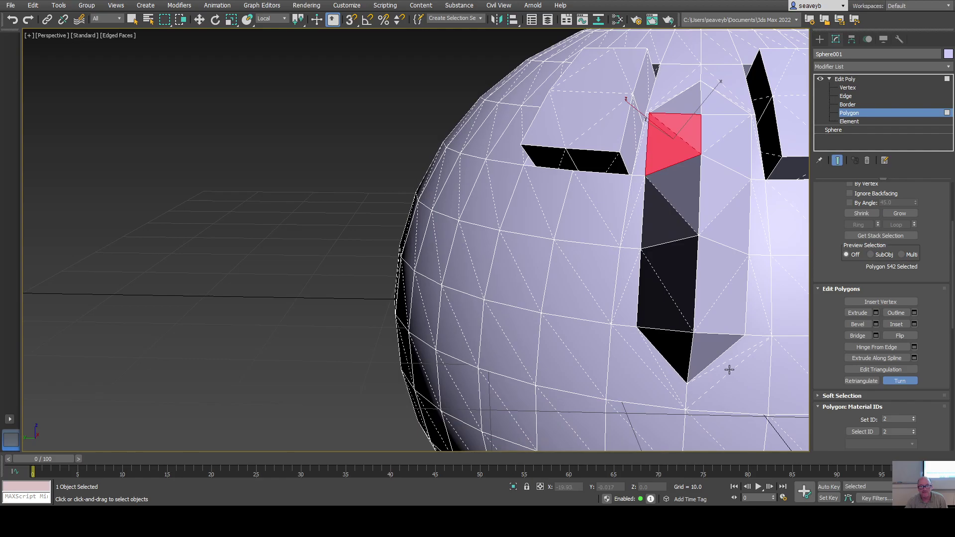
mouse_move(732, 386)
middle_mouse_down("alt")
mouse_move(765, 372)
mouse_move(722, 381)
middle_mouse_up("alt")
middle_click_drag(655, 256, 712, 323, "alt")
middle_click_drag(712, 222, 570, 283)
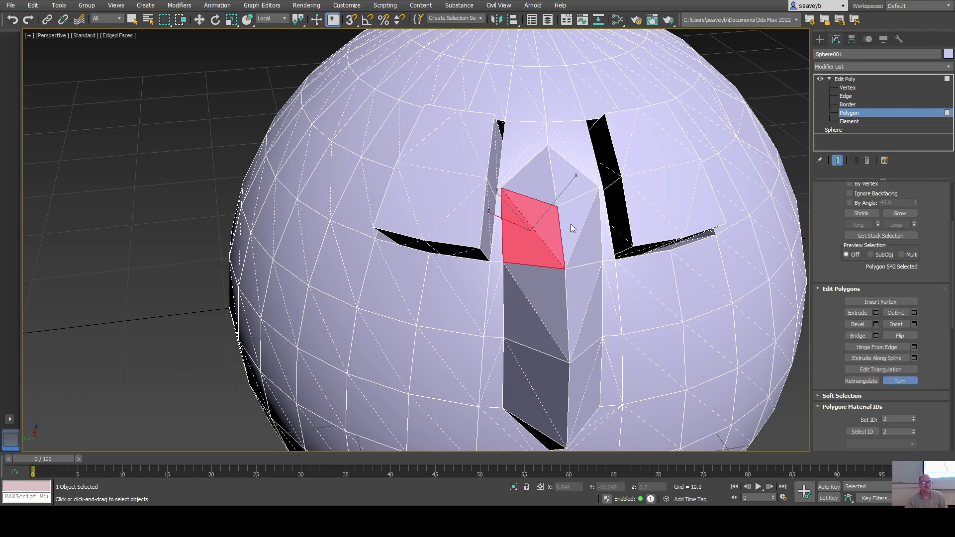
middle_click_drag(560, 267, 587, 291, "alt")
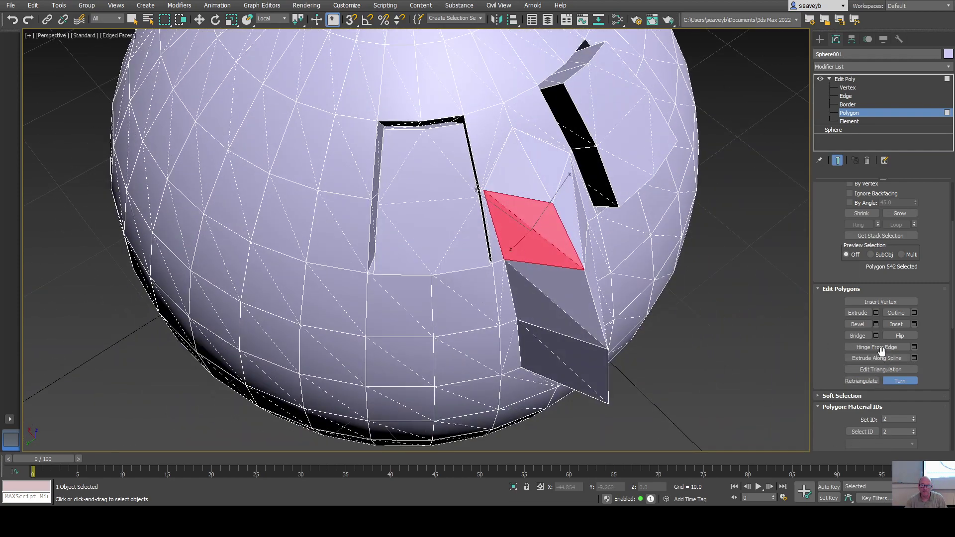
key("w")
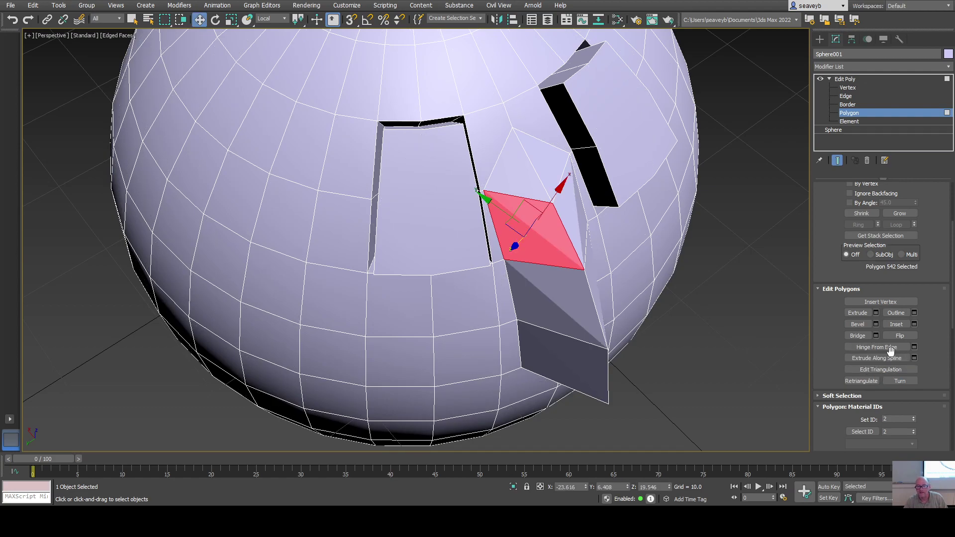
Try Make Planar on the selected nose polygon, inspect the reshaped ridge, and undo the flattening.
scroll(894, 398, "down", 3)
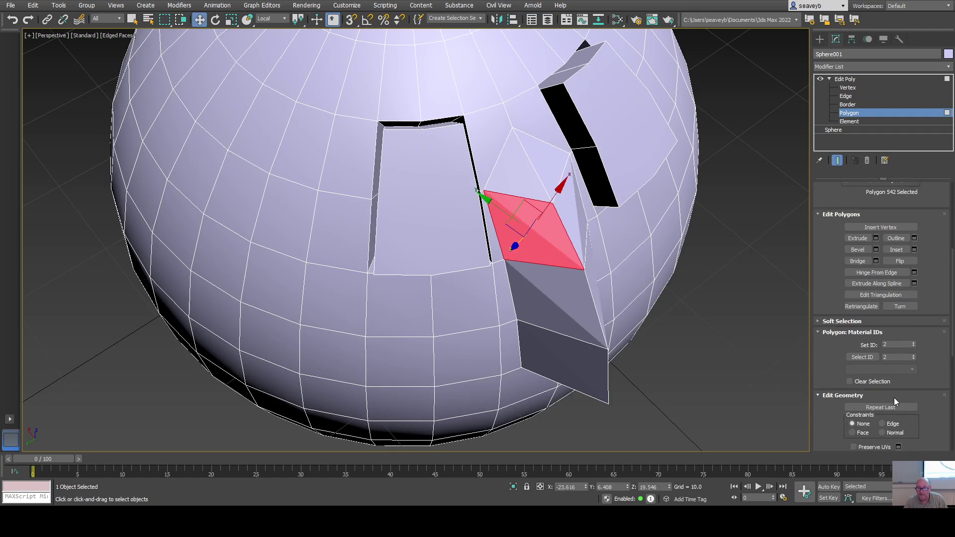
scroll(895, 393, "up", 2)
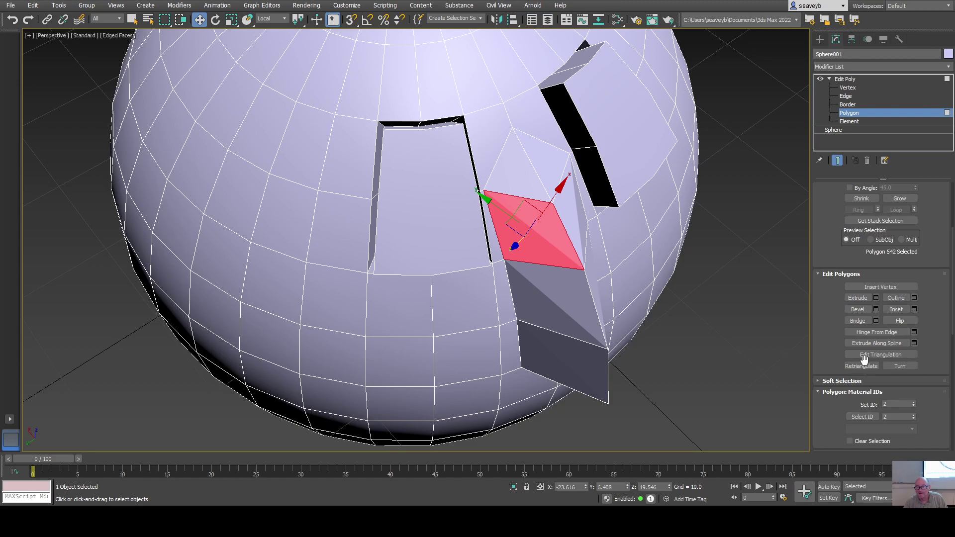
scroll(894, 371, "down", 2)
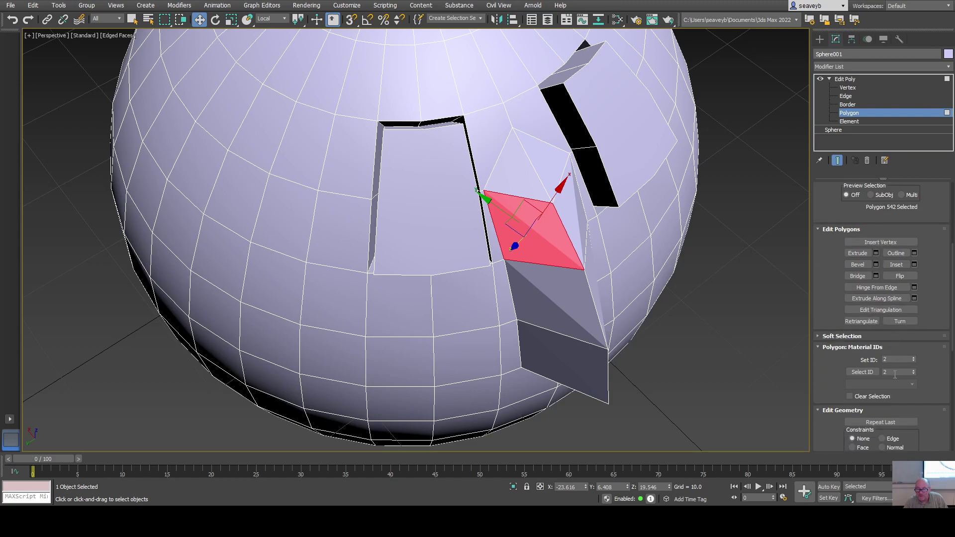
scroll(888, 393, "down", 7)
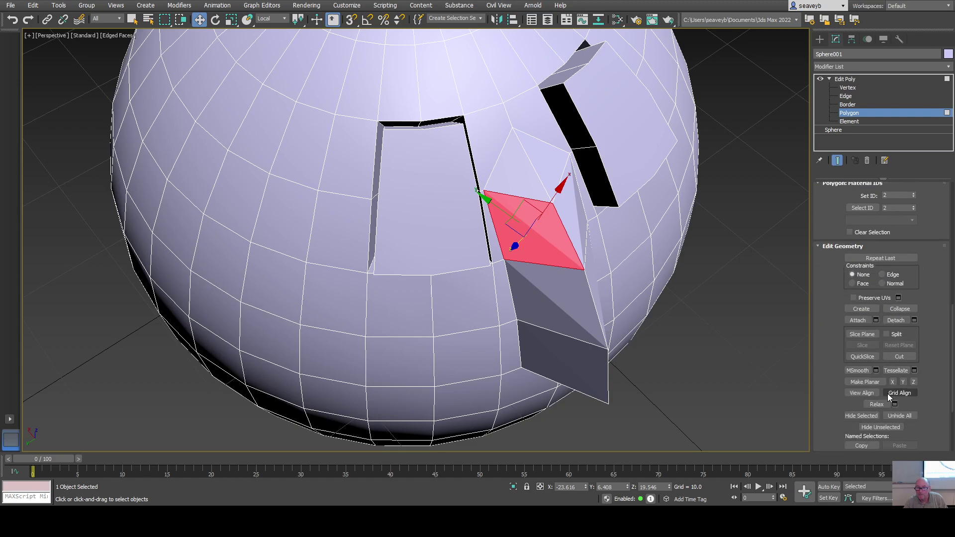
left_click(861, 383)
left_click(863, 383)
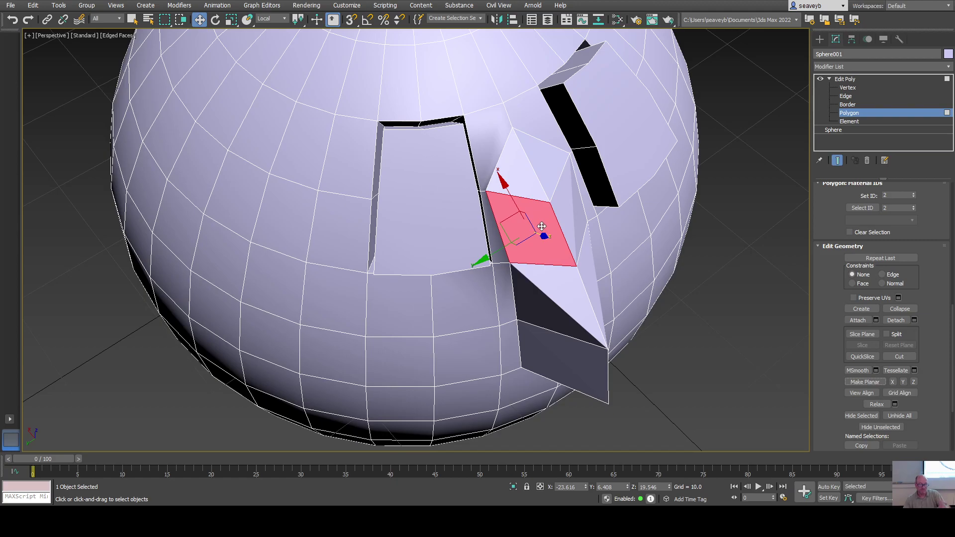
middle_click_drag(579, 259, 627, 239, "alt")
key("ctrl+z")
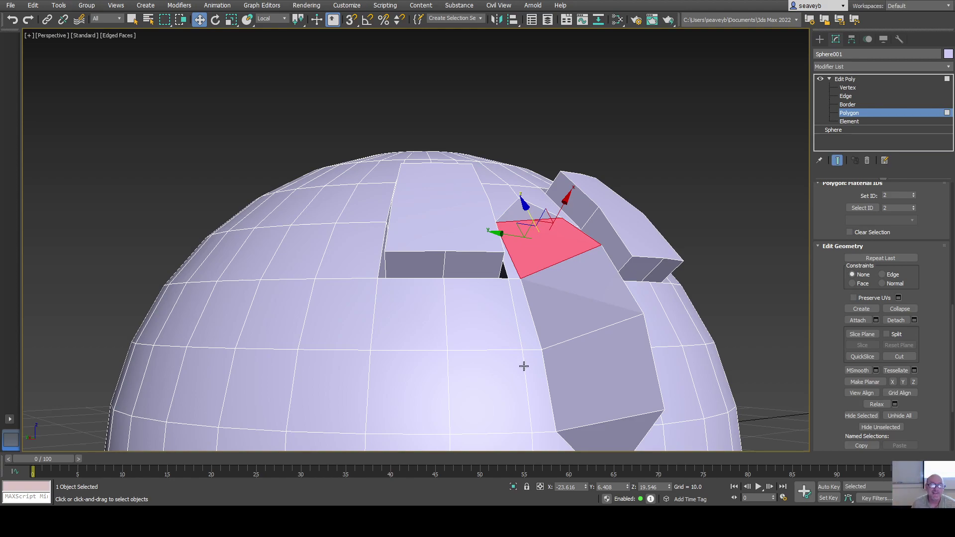
Select a single polygon on the side of the sphere and bevel it outward with a narrowed outer face, like an ear.
middle_click_drag(545, 364, 616, 339)
middle_click_drag(302, 383, 330, 389, "alt")
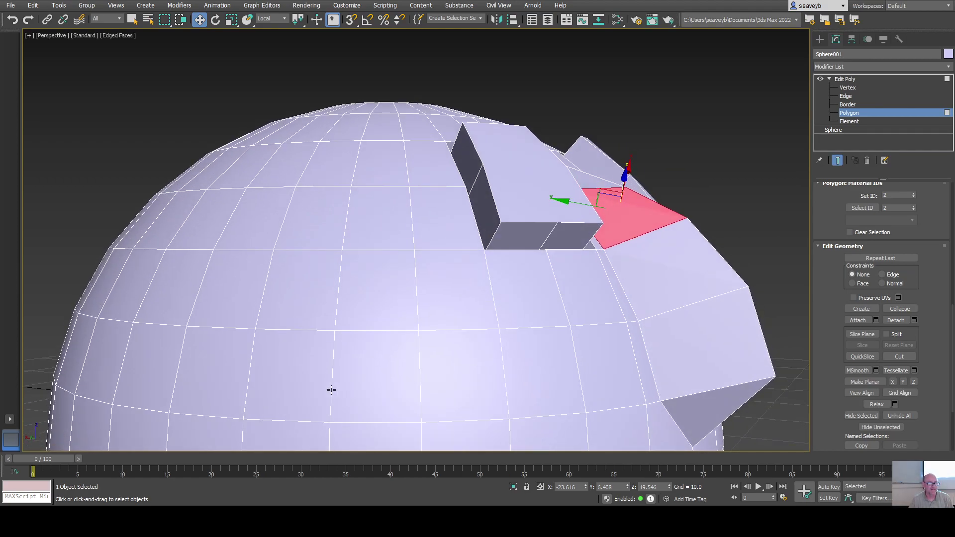
left_click(215, 370)
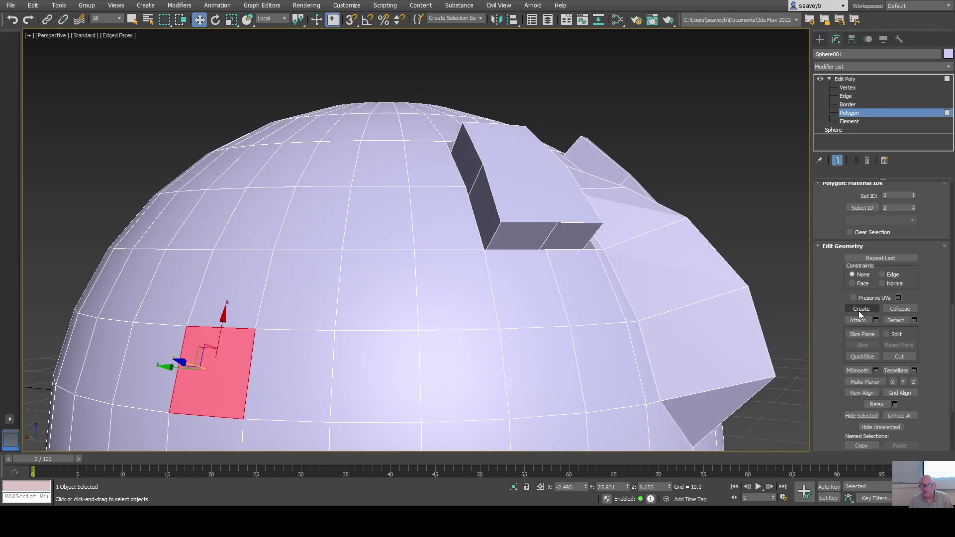
scroll(864, 384, "down", 2)
scroll(859, 366, "up", 4)
scroll(848, 355, "up", 3)
left_click(857, 295)
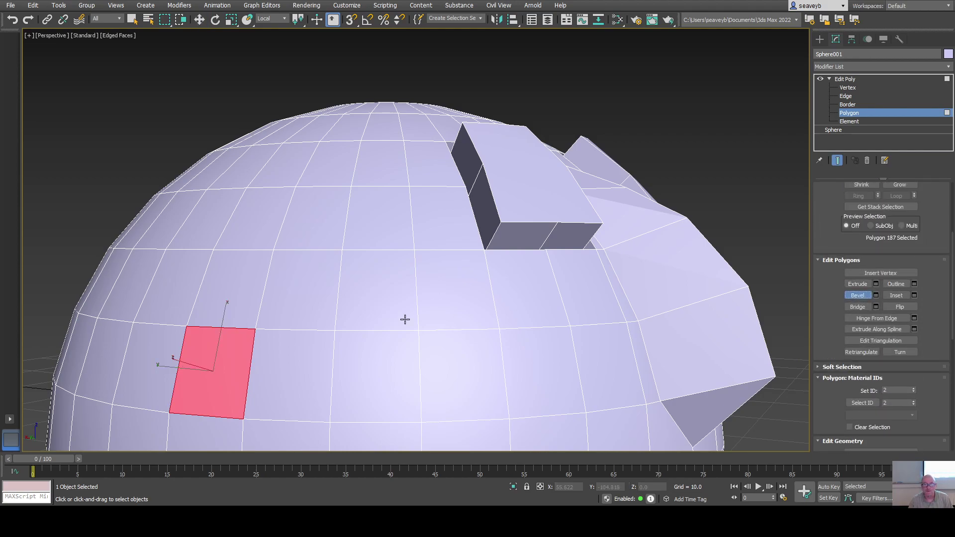
left_click_drag(226, 369, 212, 340)
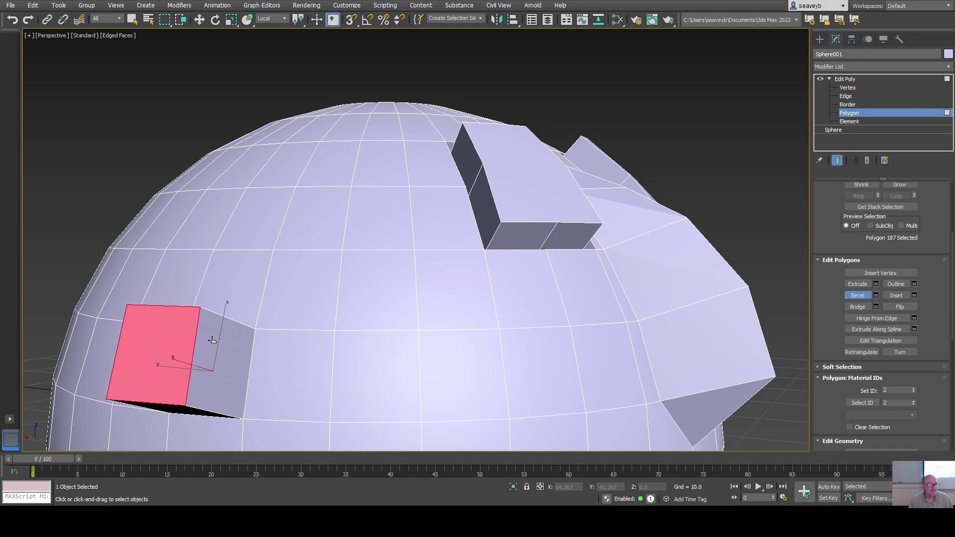
left_click(213, 343)
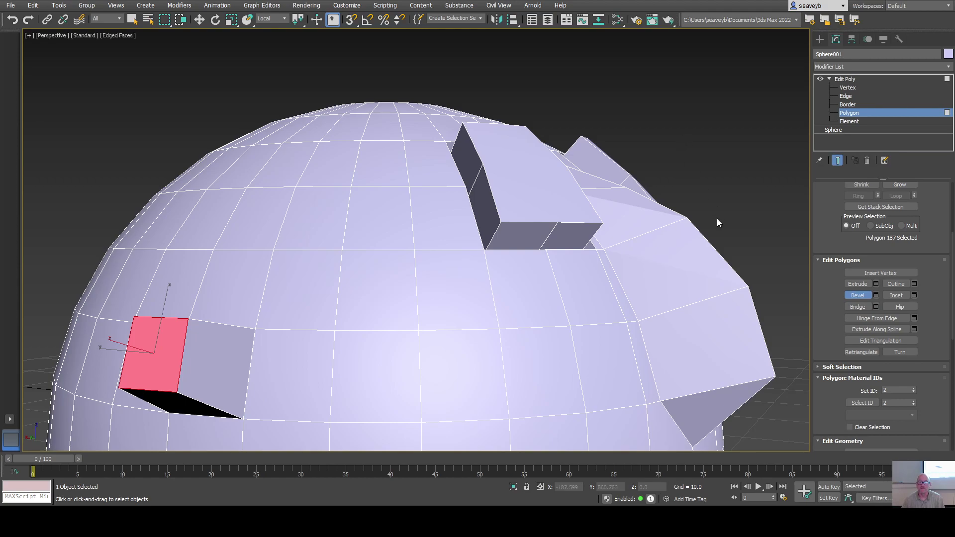
Using the Local reference coordinate system, scale the beveled outer polygon down within its own plane to nearly a point.
key("w")
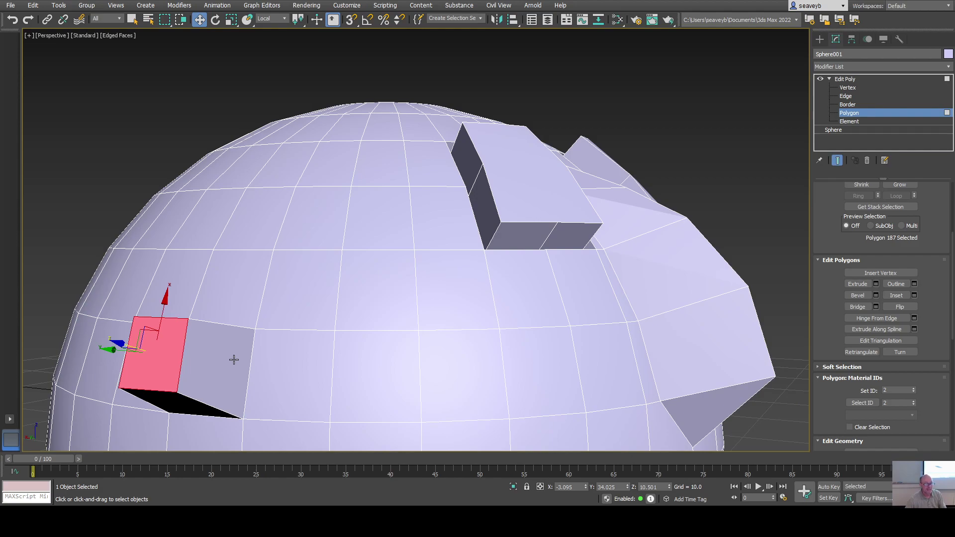
key("r")
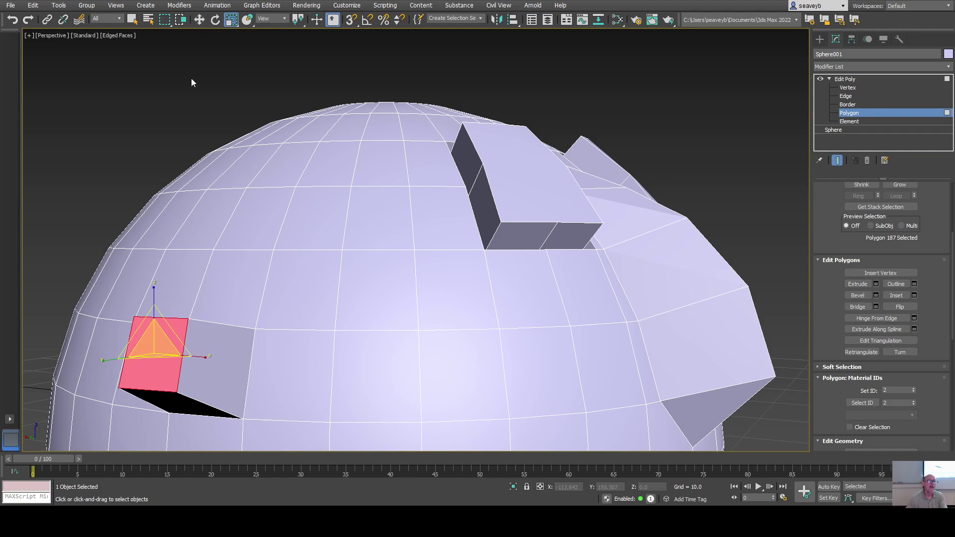
left_click(271, 18)
left_click(273, 54)
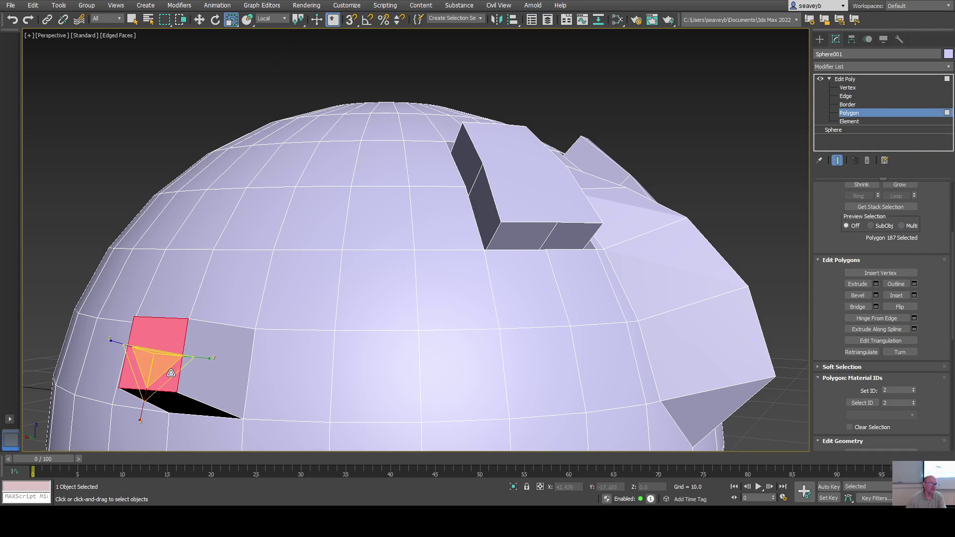
scroll(159, 366, "up", 5)
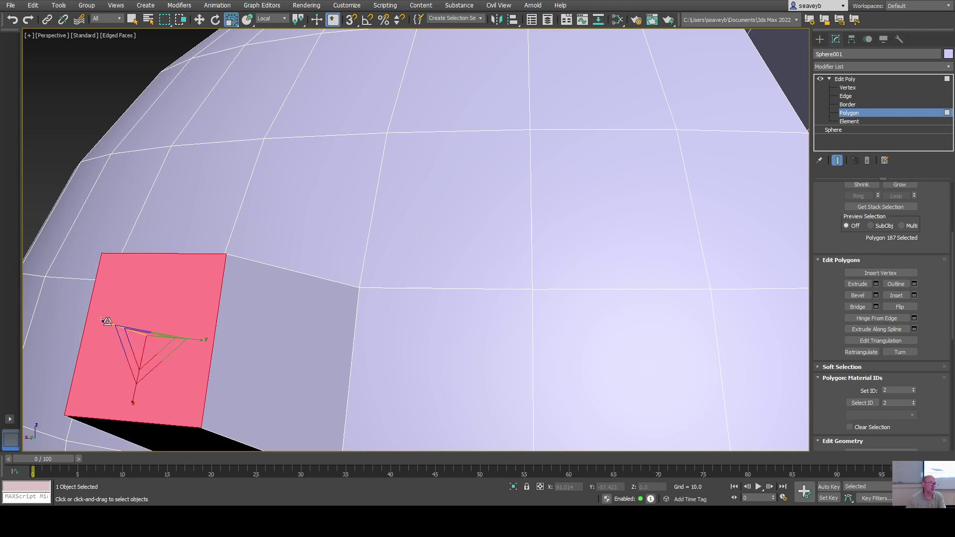
left_click_drag(160, 357, 90, 503)
left_click_drag(123, 476, 141, 330)
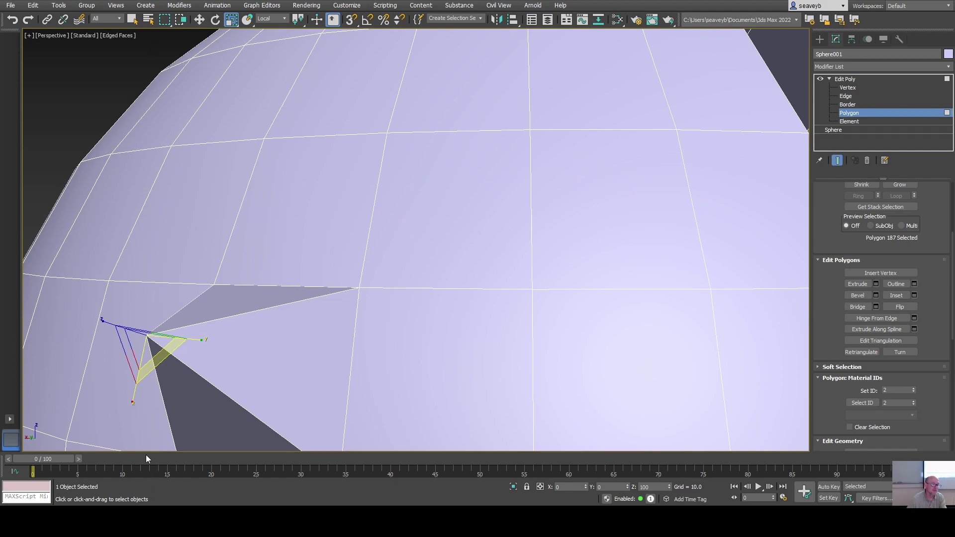
left_click_drag(146, 458, 152, 287)
left_click_drag(140, 405, 147, 142)
right_click(147, 142)
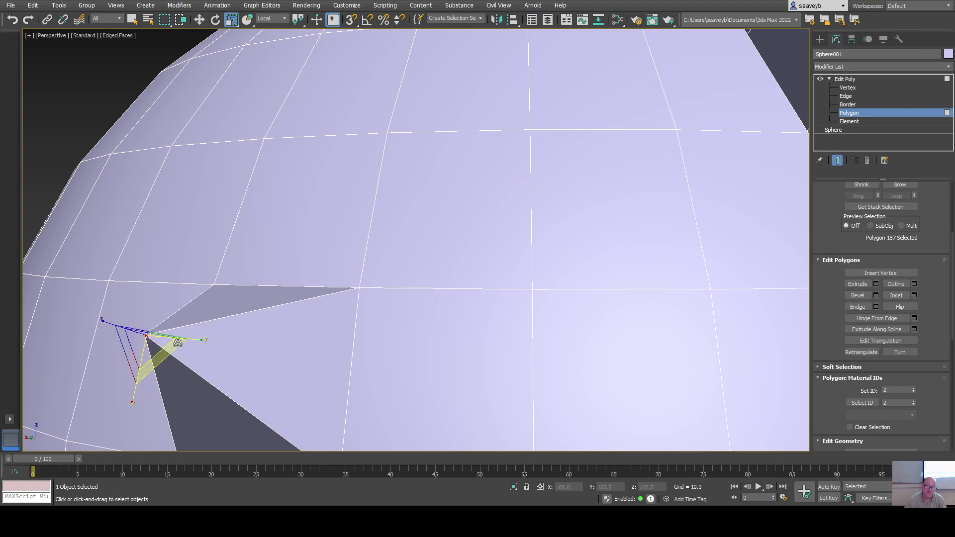
Switch the Edit Poly modifier to vertex editing at the nearly closed tip of the beveled ear.
left_click(846, 89)
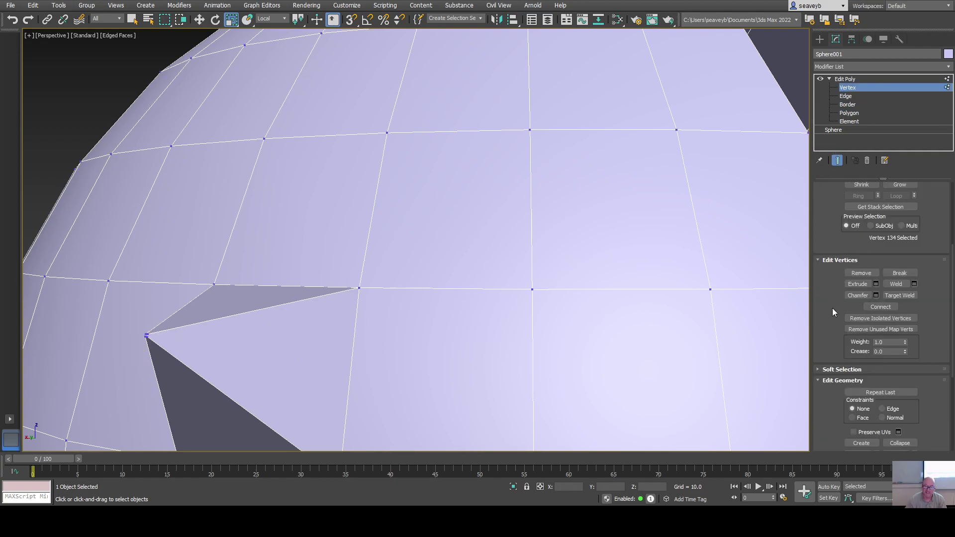
key("1")
key("1")
scroll(149, 367, "up", 5)
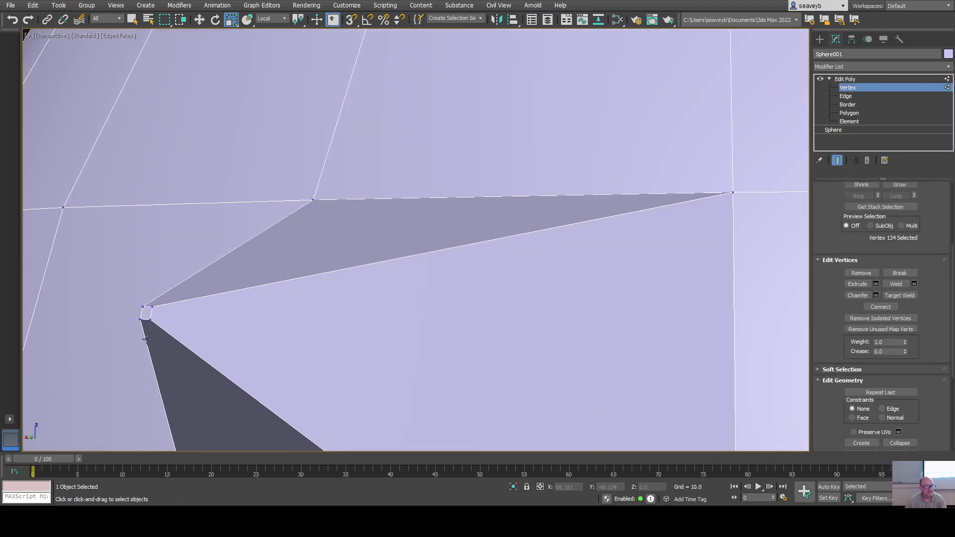
middle_click_drag(149, 305, 333, 371)
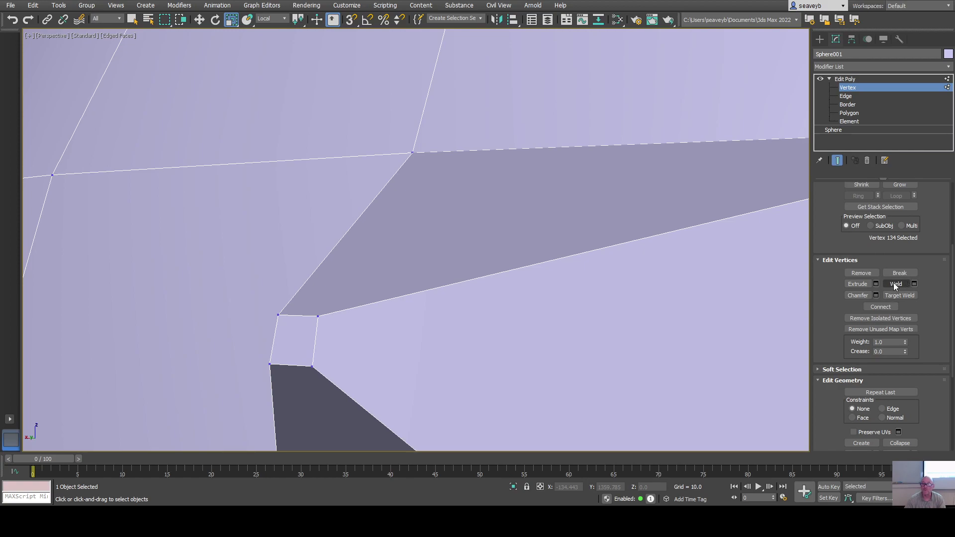
Try welding the four vertices at the ear's tip, compare the tip with and without the weld, and undo it.
left_click(278, 315)
left_click(318, 317, "ctrl")
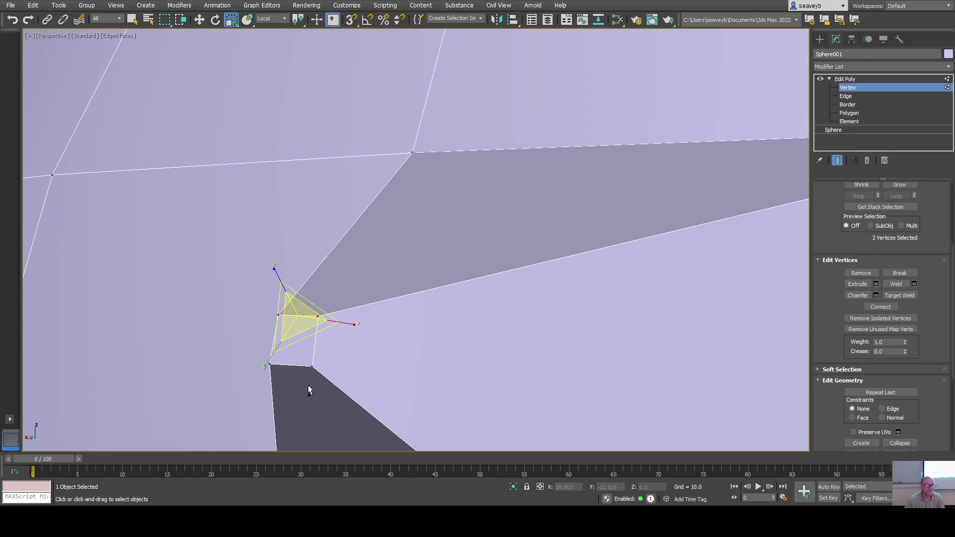
left_click(312, 367, "ctrl")
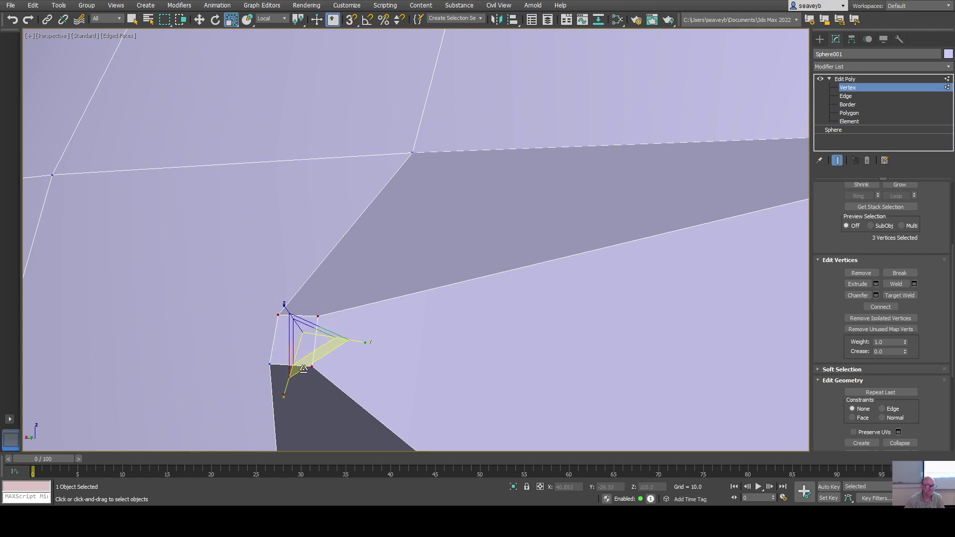
left_click(270, 365, "ctrl")
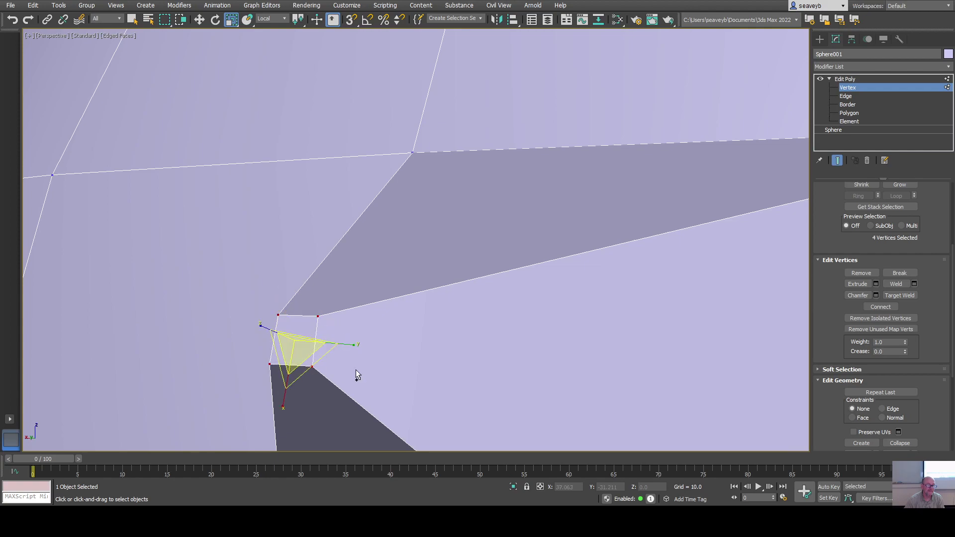
left_click(914, 284)
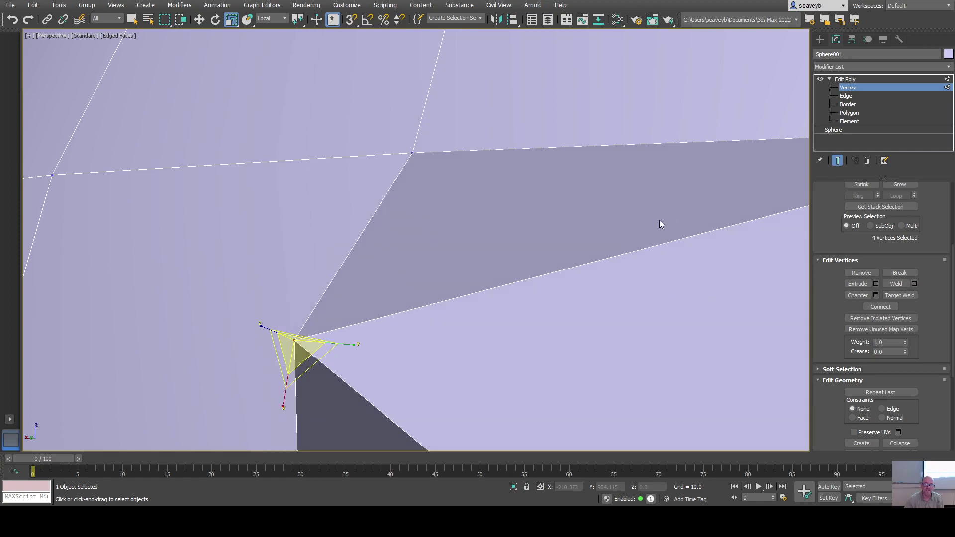
key("ctrl+z")
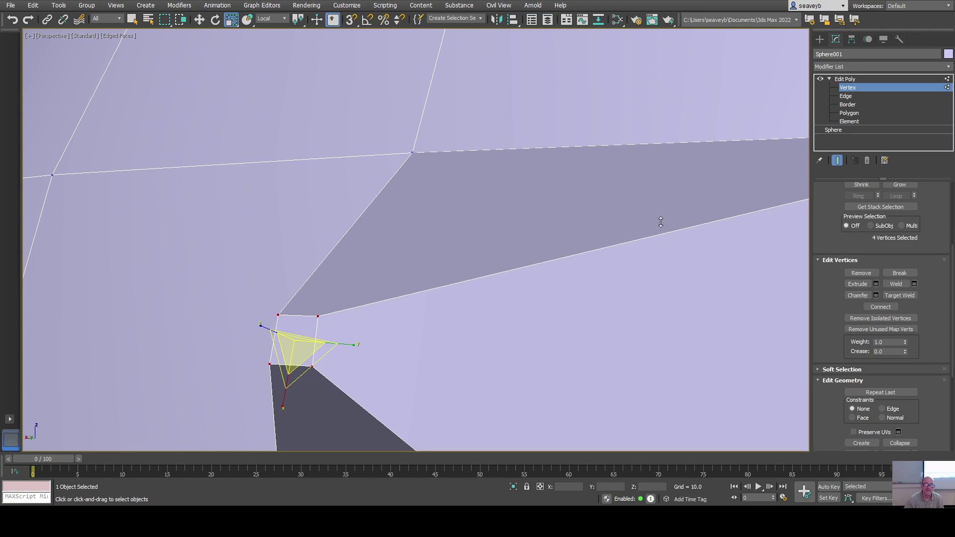
key("ctrl+y")
key("ctrl+z")
key("ctrl+y")
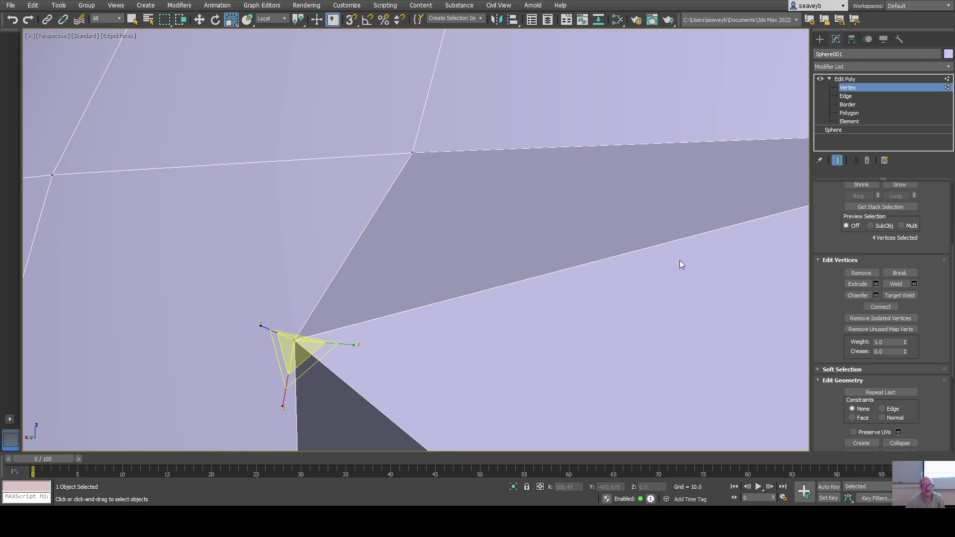
key("ctrl+z")
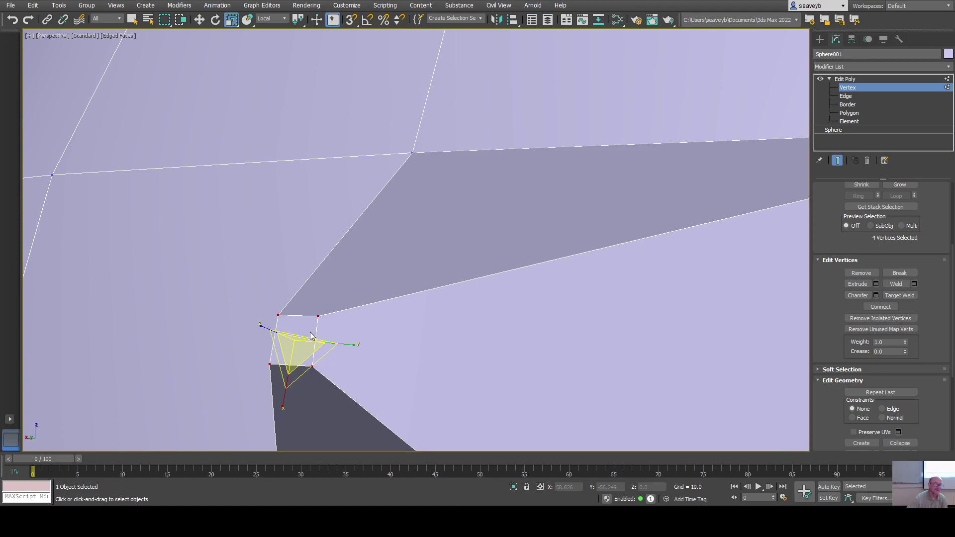
Target-weld the tip's two lower vertices onto the ones above them, and merge the remaining pair into a single point.
left_click(901, 295)
left_click(312, 367)
left_click(318, 316)
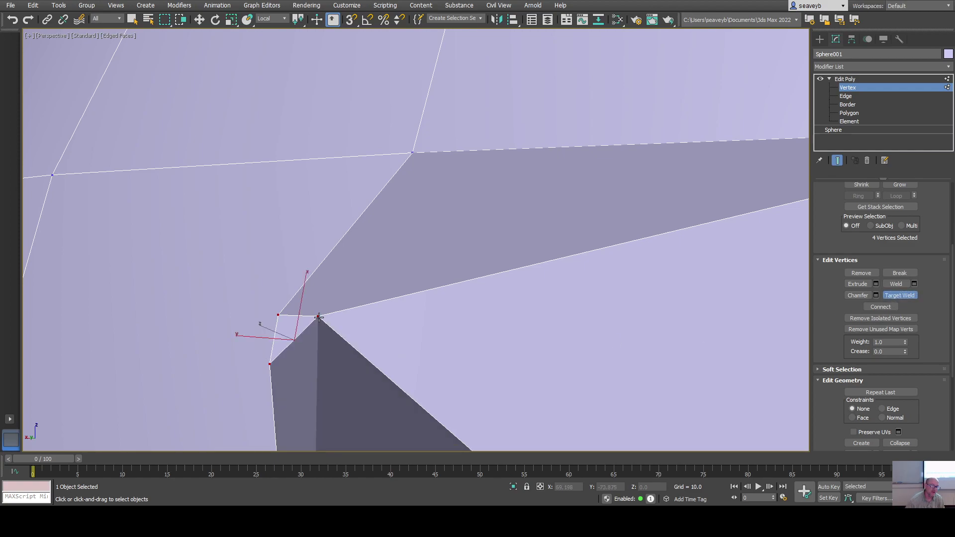
left_click(270, 364)
left_click(278, 316)
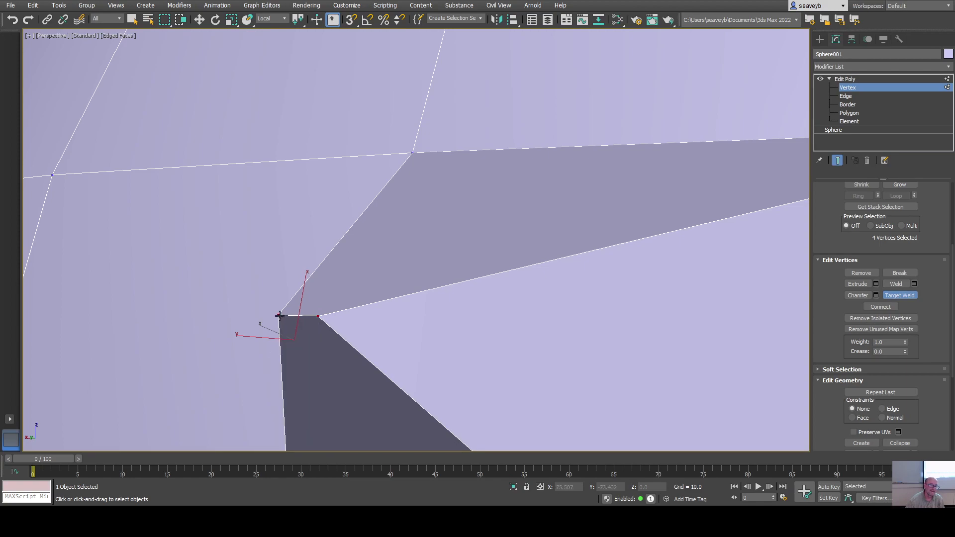
left_click(316, 315)
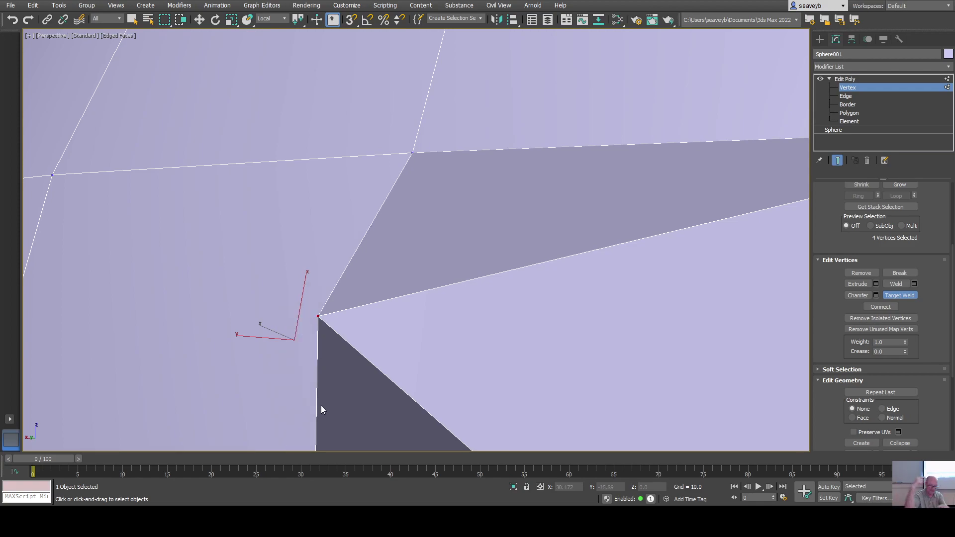
key("r")
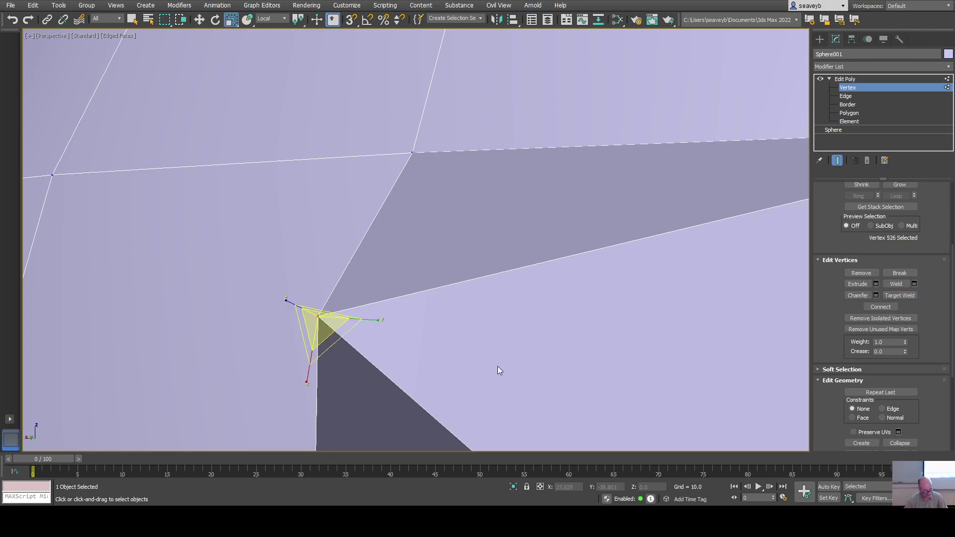
Clear the vertex selection and examine the whole head around the ear and the front of the face.
scroll(499, 370, "down", 10)
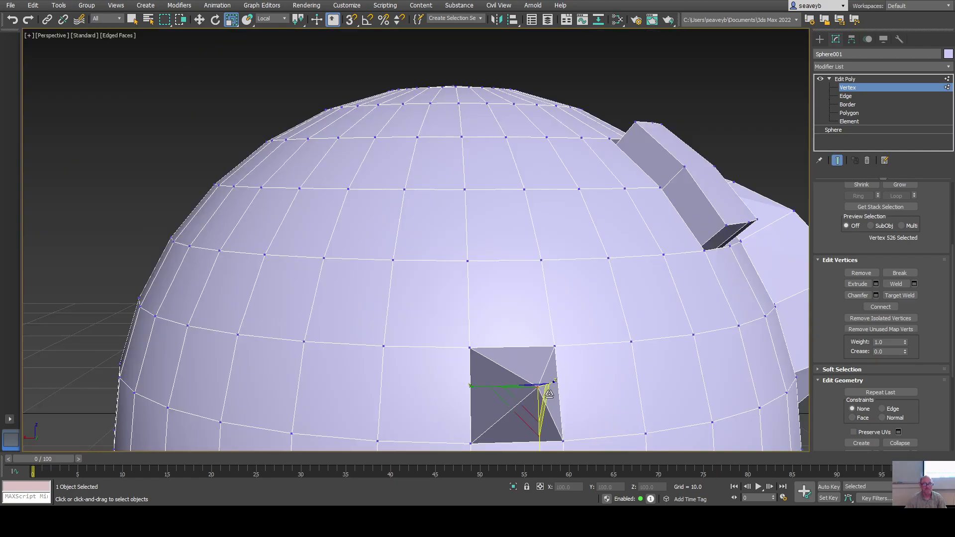
middle_click_drag(548, 395, 541, 412, "alt")
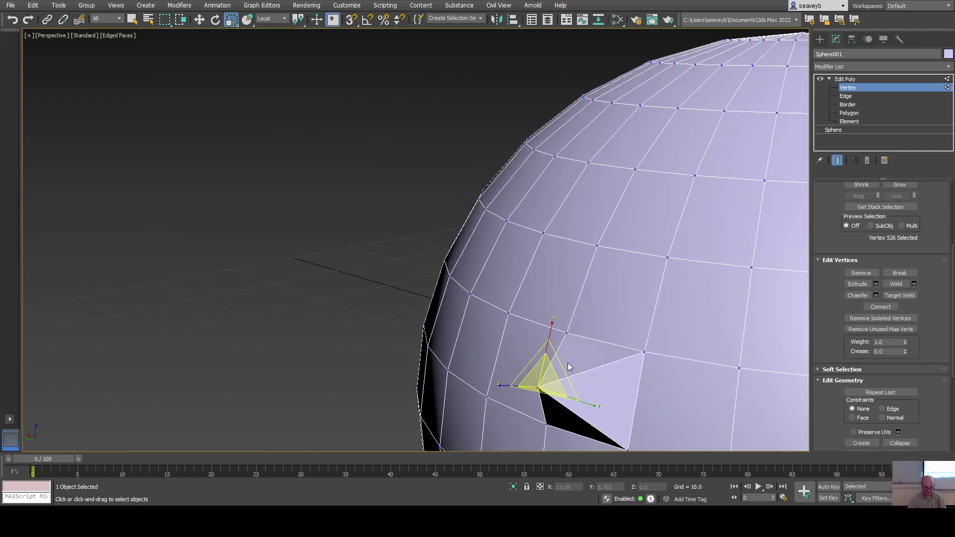
key("ctrl+z")
scroll(651, 311, "down", 4)
middle_click_drag(678, 367, 485, 337)
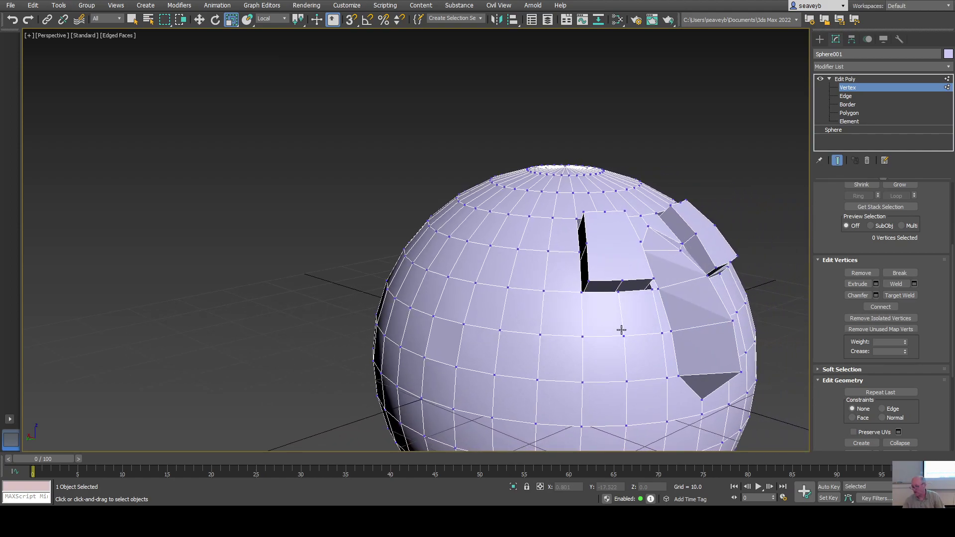
middle_click_drag(608, 351, 379, 279, "alt")
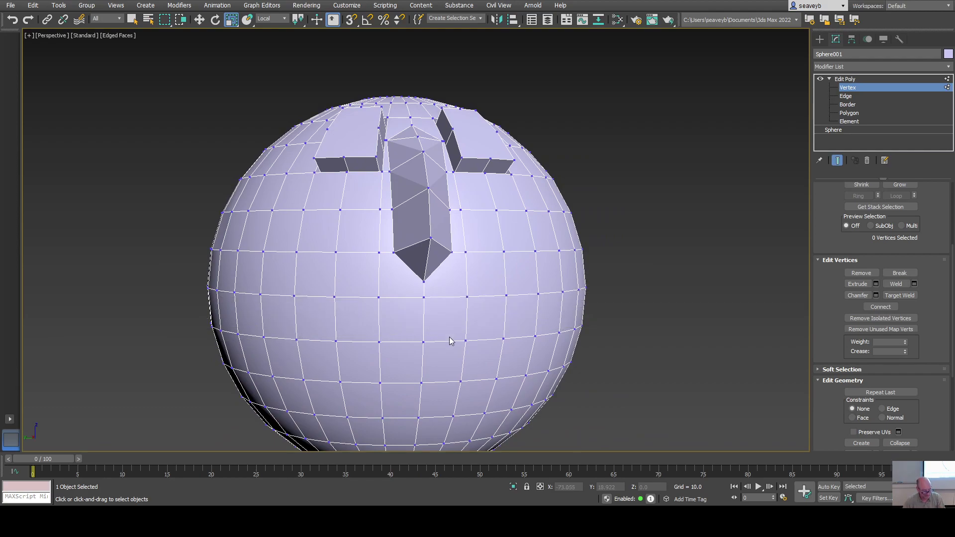
middle_click_drag(447, 346, 467, 323, "alt")
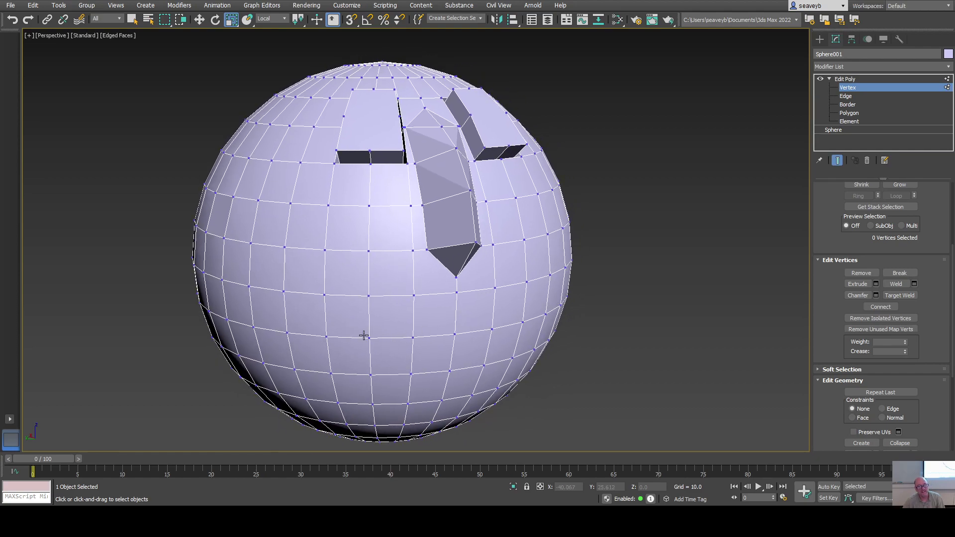
Switch to polygon editing and select a horizontal row of eight polygons below the nose for the mouth.
left_click(848, 113)
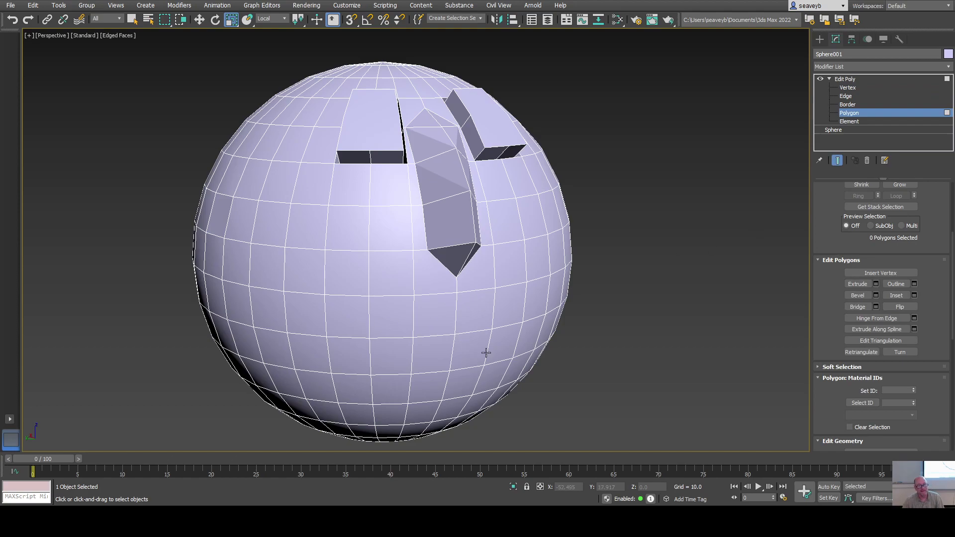
middle_click_drag(491, 348, 472, 354, "alt")
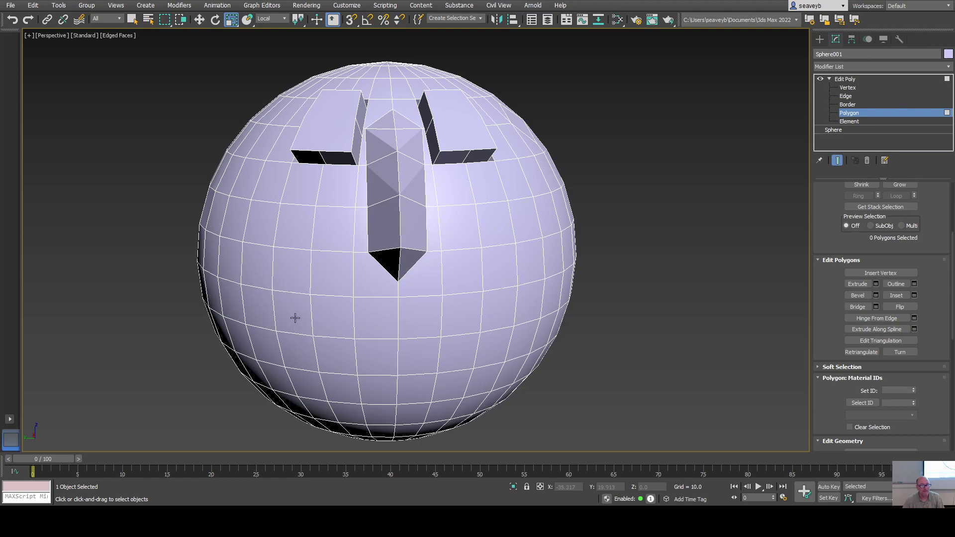
left_click(292, 315)
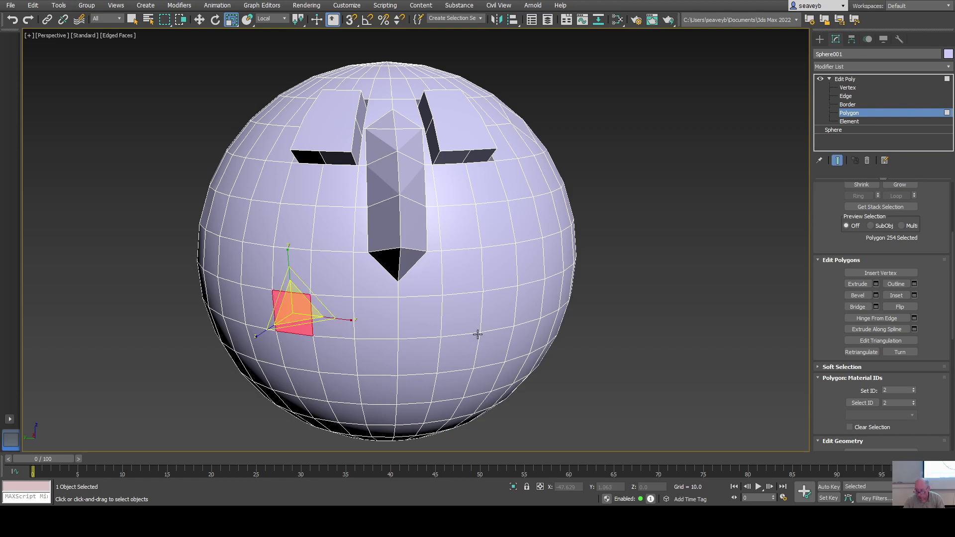
key("q")
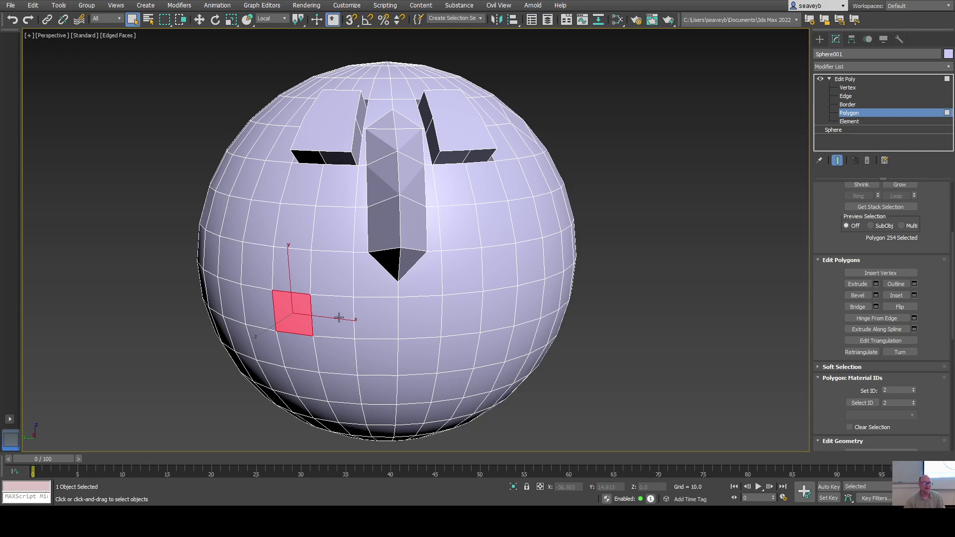
left_click(339, 322, "ctrl")
left_click(376, 318, "ctrl")
left_click(409, 317, "ctrl")
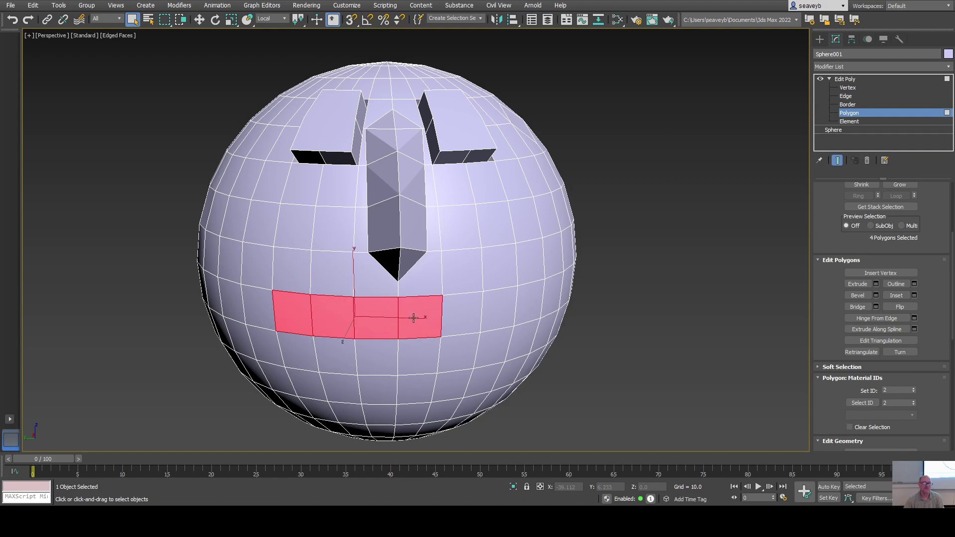
left_click(462, 317, "ctrl")
left_click(495, 309, "ctrl")
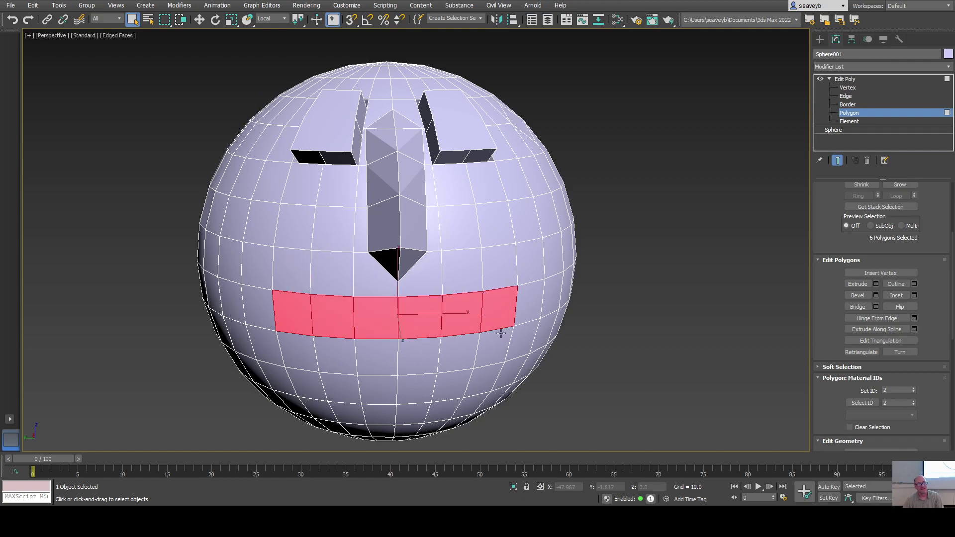
left_click(525, 304, "ctrl")
left_click(253, 312, "ctrl")
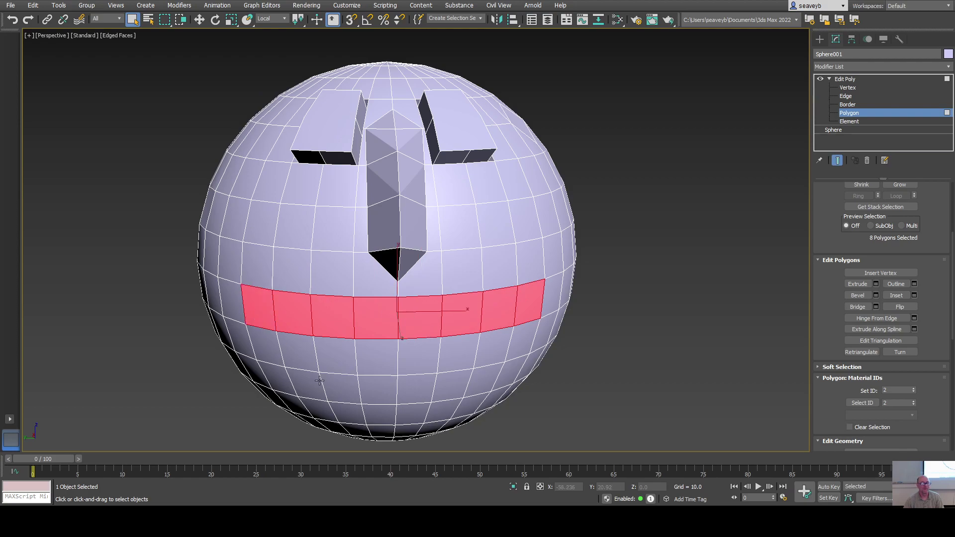
Remove the outermost polygon at each end of the mouth row from the selection.
mouse_move(335, 386)
middle_mouse_down("alt")
mouse_move(379, 385)
mouse_move(349, 368)
mouse_move(346, 391)
middle_mouse_up("alt")
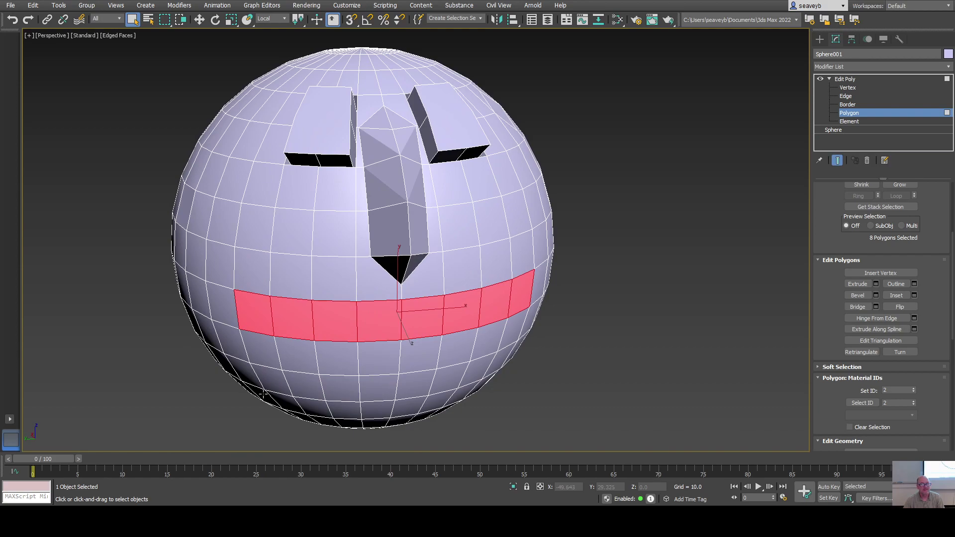
left_click(254, 323, "alt")
left_click(517, 299, "alt")
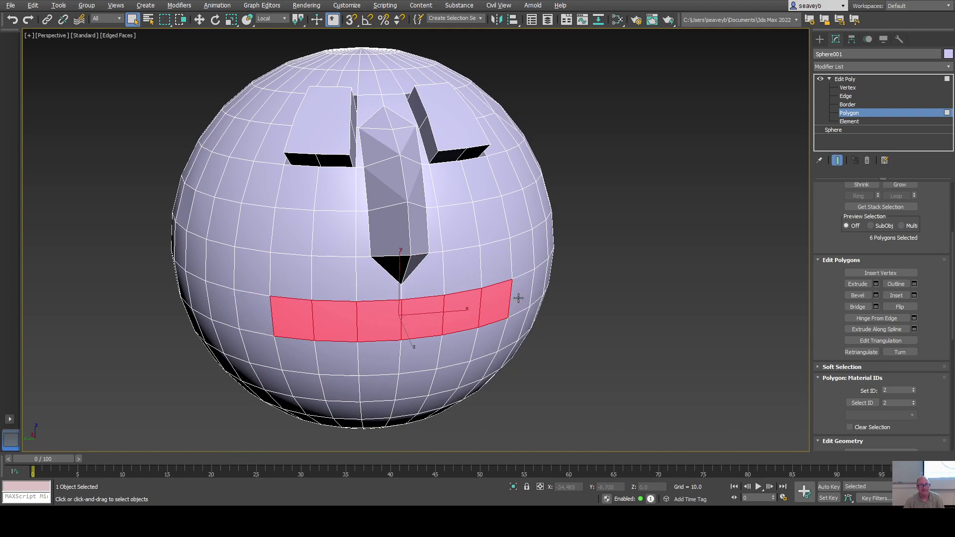
In wireframe display, bevel the six mouth polygons deep into the head with an enlarged inner face, and finish with the Move tool active.
middle_click_drag(453, 384, 487, 387, "alt")
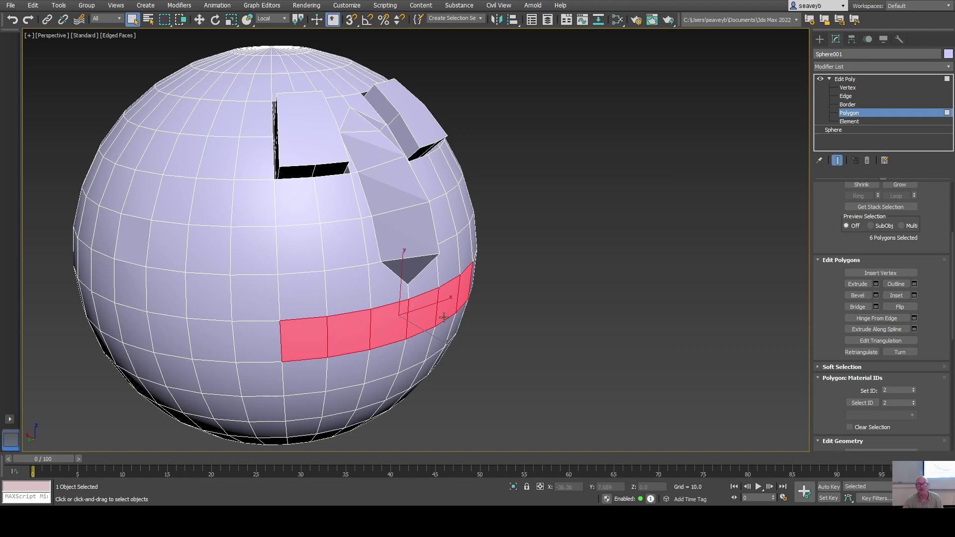
left_click(860, 296)
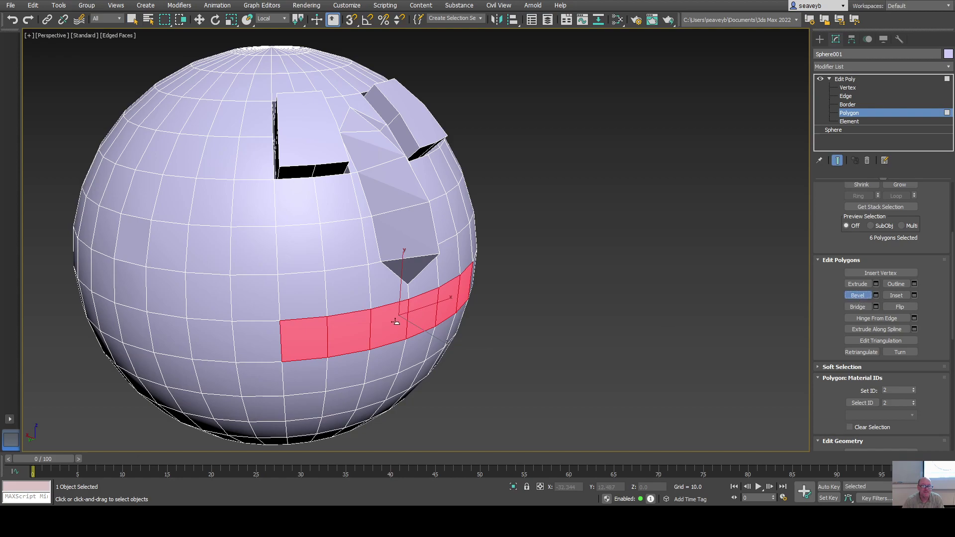
left_click_drag(402, 321, 336, 387)
key("F3")
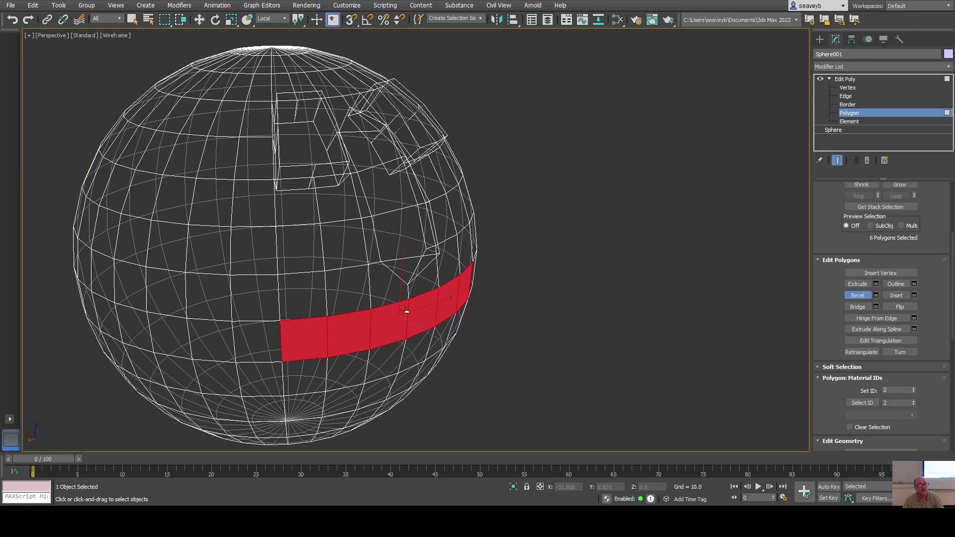
middle_click_drag(399, 330, 507, 303)
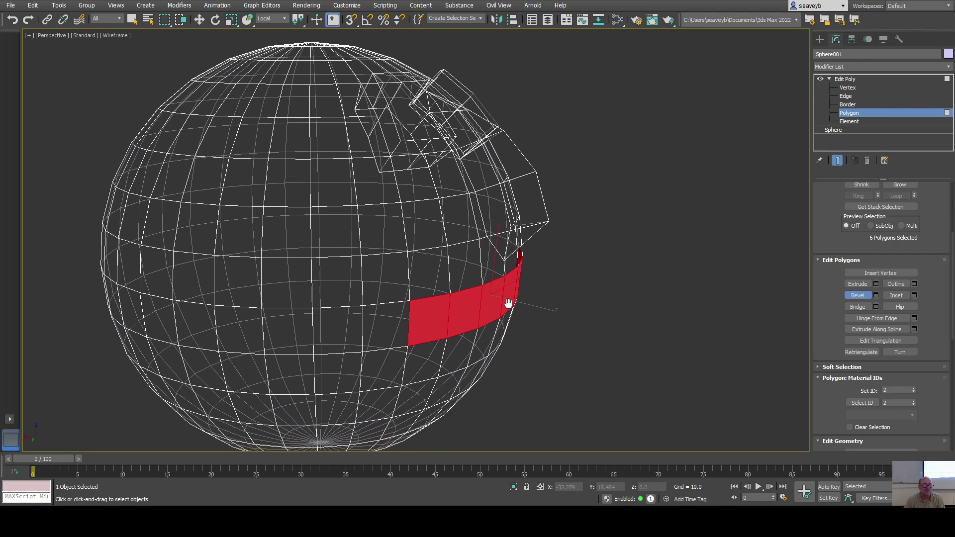
left_click_drag(485, 308, 467, 456)
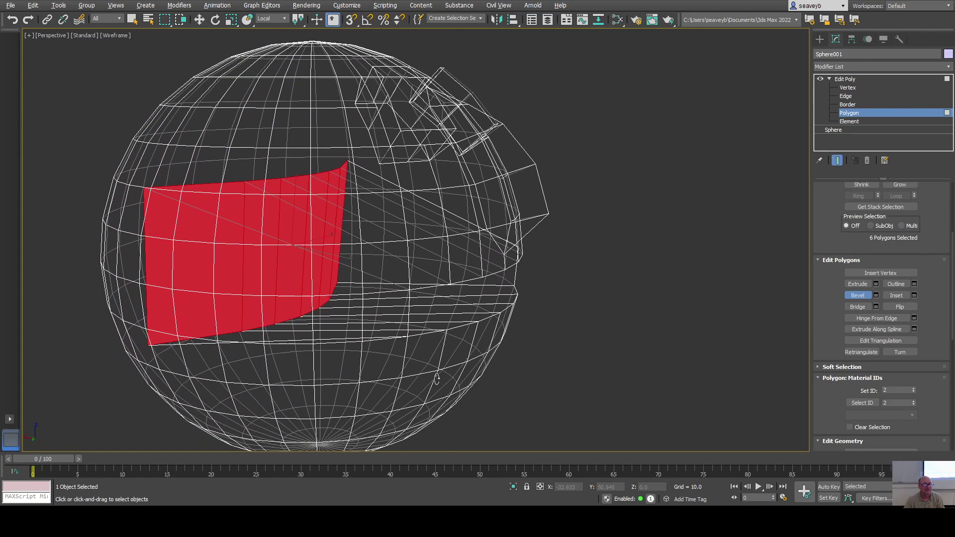
middle_click_drag(361, 377, 326, 380, "alt")
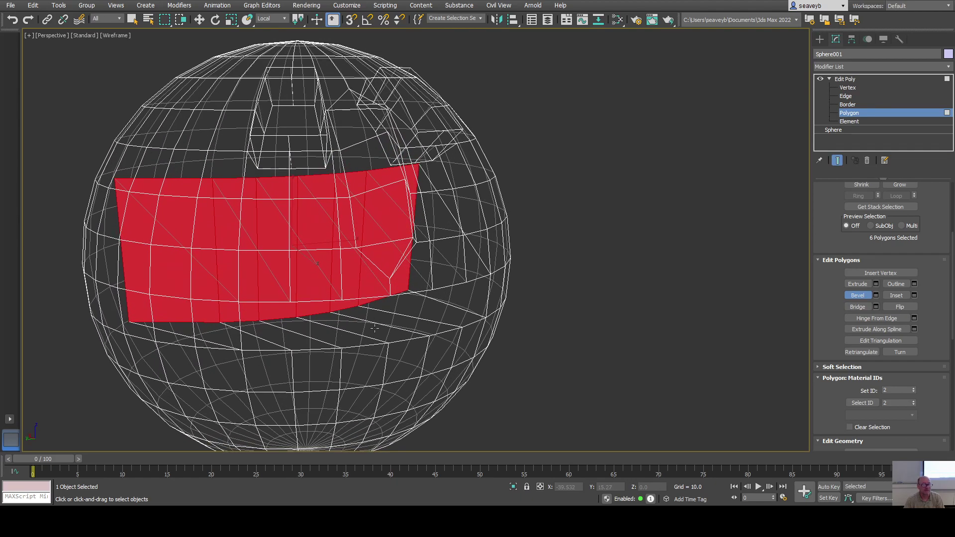
key("w")
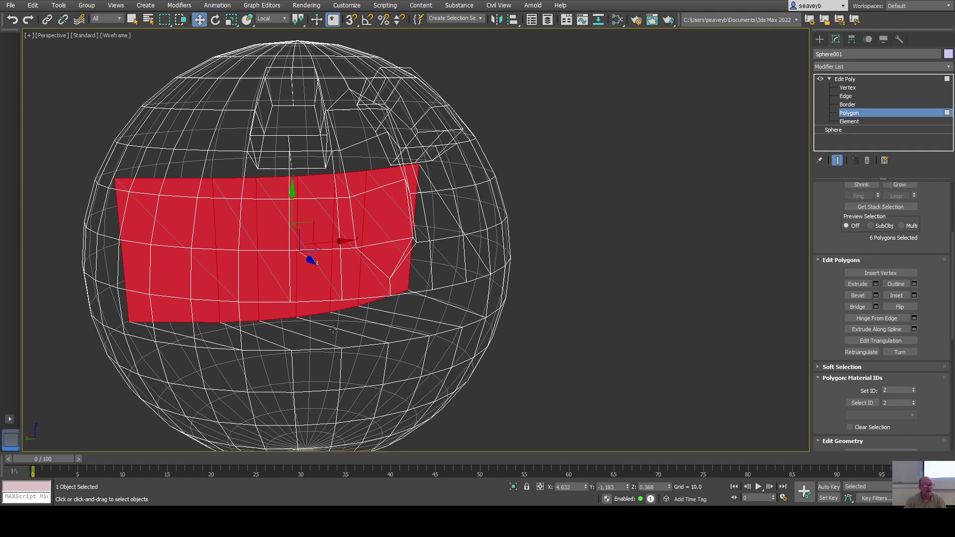
Lower the six inner mouth polygons and tilt them slightly by rotating in the Local reference coordinate system.
left_click_drag(293, 202, 291, 238)
middle_click_drag(293, 240, 424, 258, "alt")
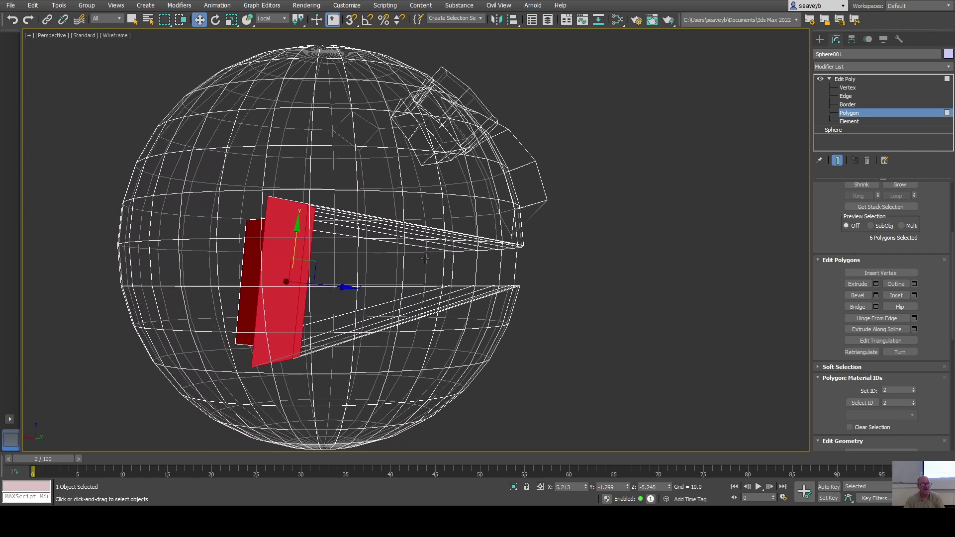
key("r")
key("e")
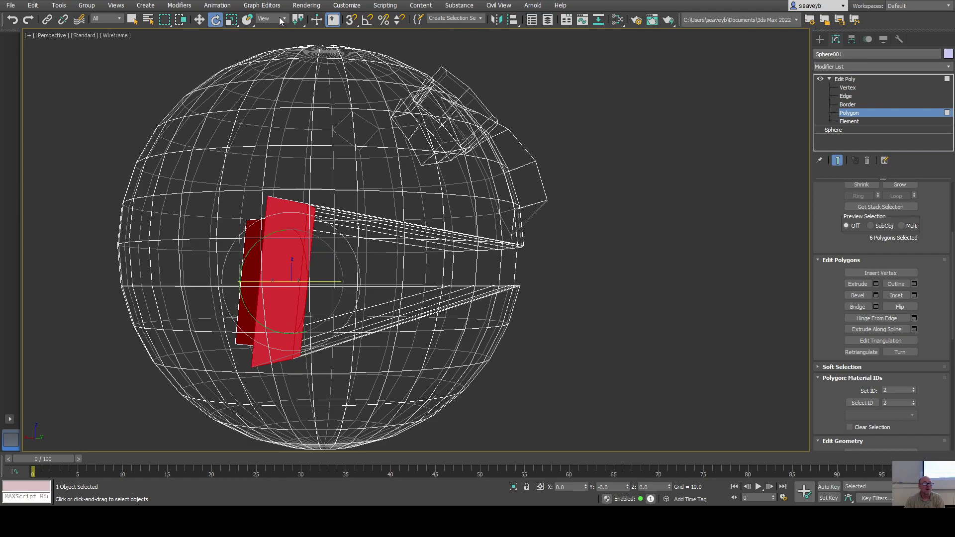
left_click(274, 54)
left_click_drag(340, 273, 341, 266)
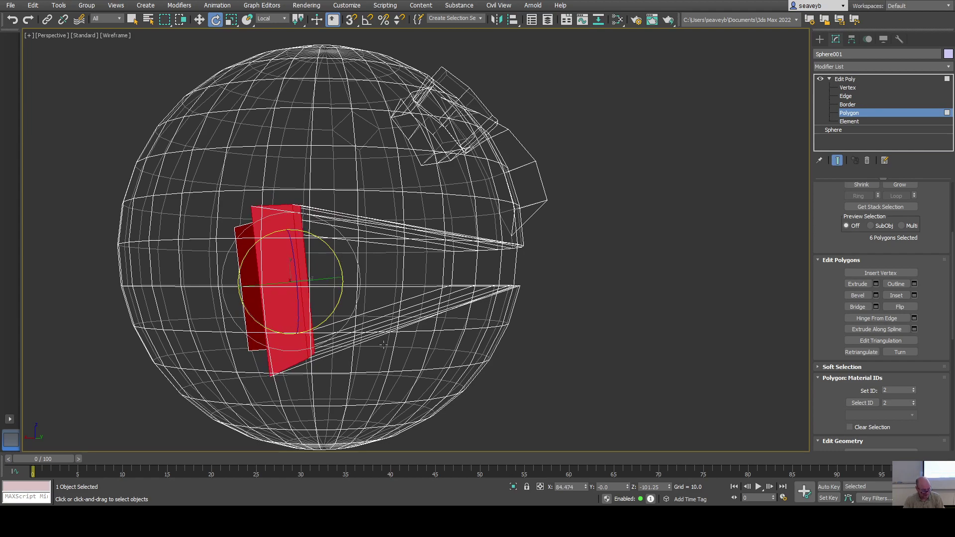
Move the six inner mouth polygons up, deeper into the head and slightly sideways, and check the mouth cavity in shaded display.
key("w")
left_click_drag(310, 265, 274, 242)
middle_click_drag(407, 328, 323, 266, "alt")
left_click_drag(304, 247, 322, 242)
middle_click_drag(322, 241, 290, 349, "alt")
key("F3")
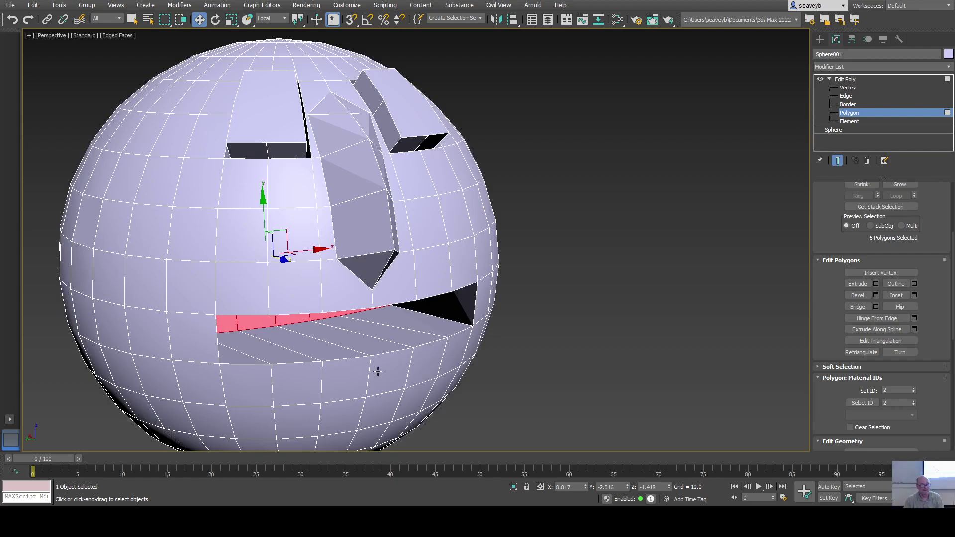
mouse_move(389, 377)
middle_mouse_down("alt")
mouse_move(375, 320)
mouse_move(347, 339)
mouse_move(414, 351)
mouse_move(411, 380)
mouse_move(401, 340)
mouse_move(396, 373)
mouse_move(407, 361)
middle_mouse_up("alt")
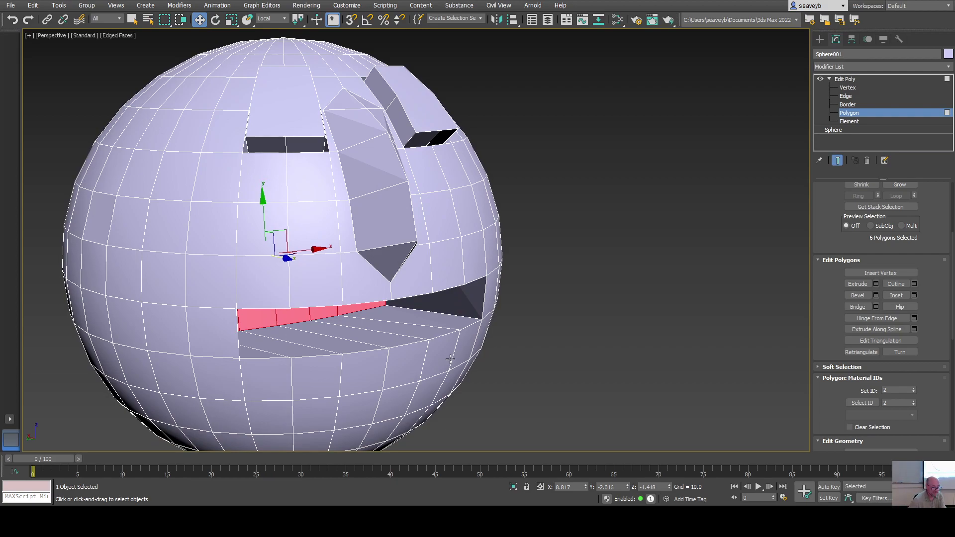
key("F3")
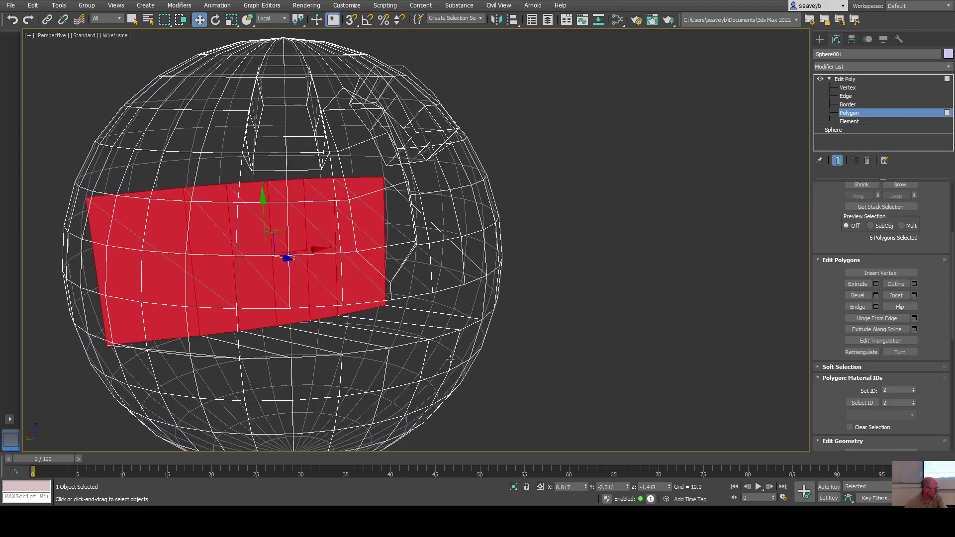
key("F3")
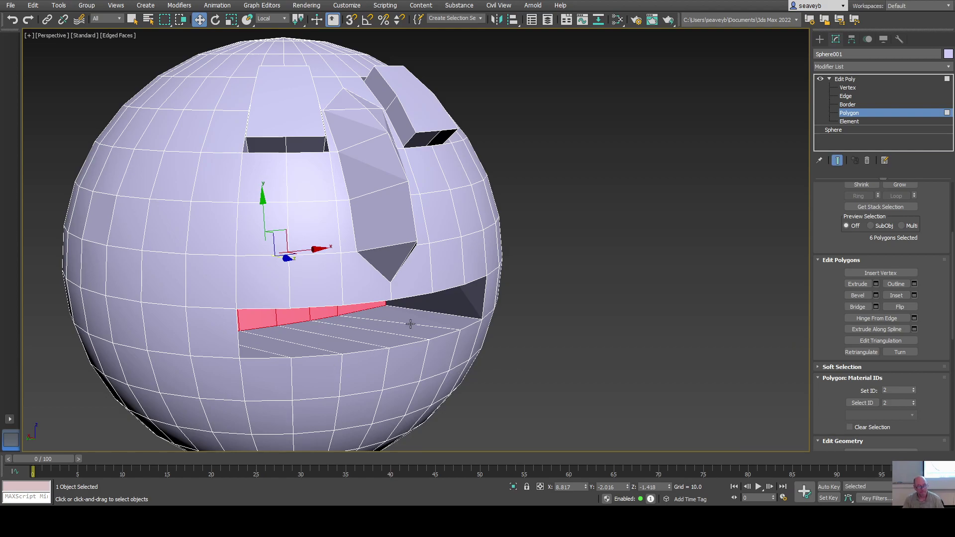
mouse_move(433, 353)
middle_mouse_down("alt")
mouse_move(411, 345)
mouse_move(478, 343)
mouse_move(434, 334)
mouse_move(444, 354)
mouse_move(422, 338)
mouse_move(420, 353)
mouse_move(411, 348)
mouse_move(416, 355)
middle_mouse_up("alt")
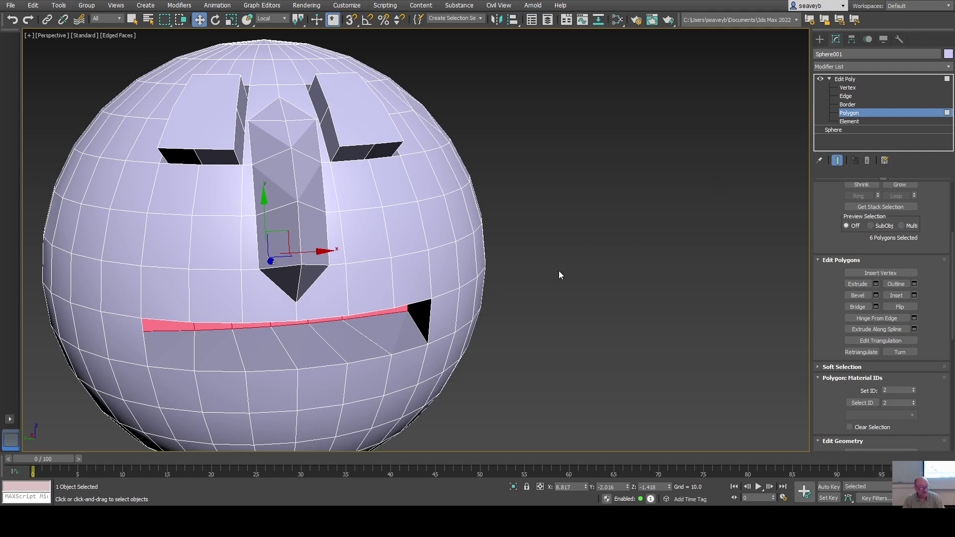
Switch to edge editing and select all 14 edges around the mouth opening.
key("2")
left_click(145, 344)
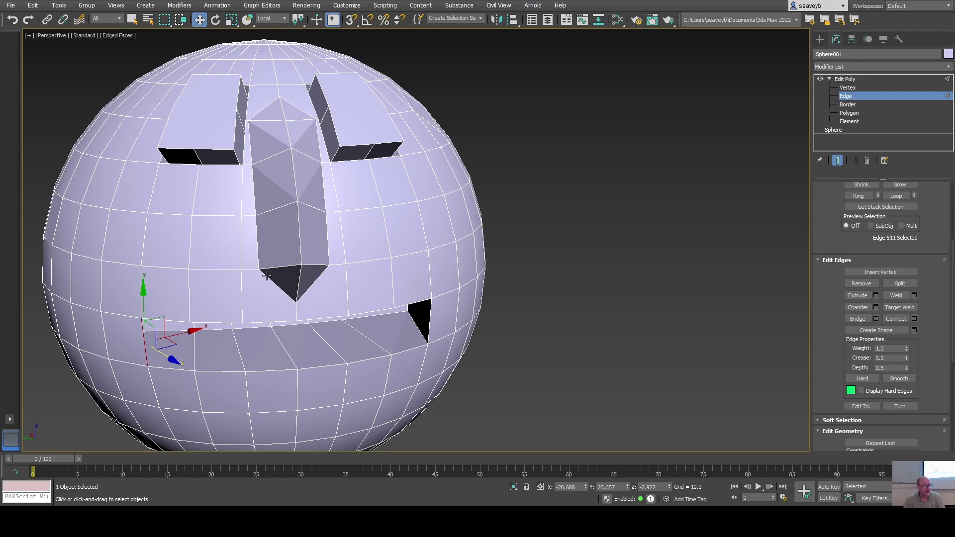
left_click(176, 321, "ctrl")
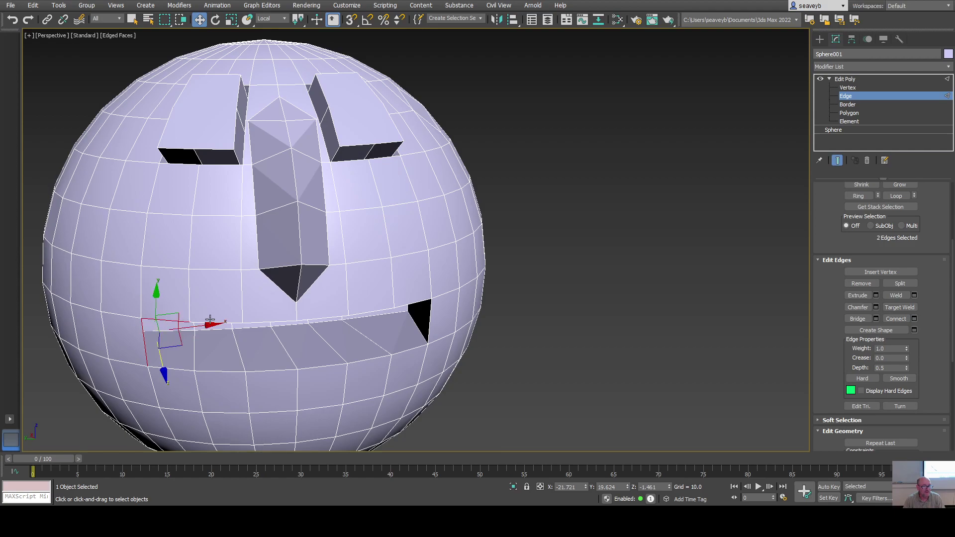
left_click(235, 323, "ctrl")
left_click(183, 368, "ctrl")
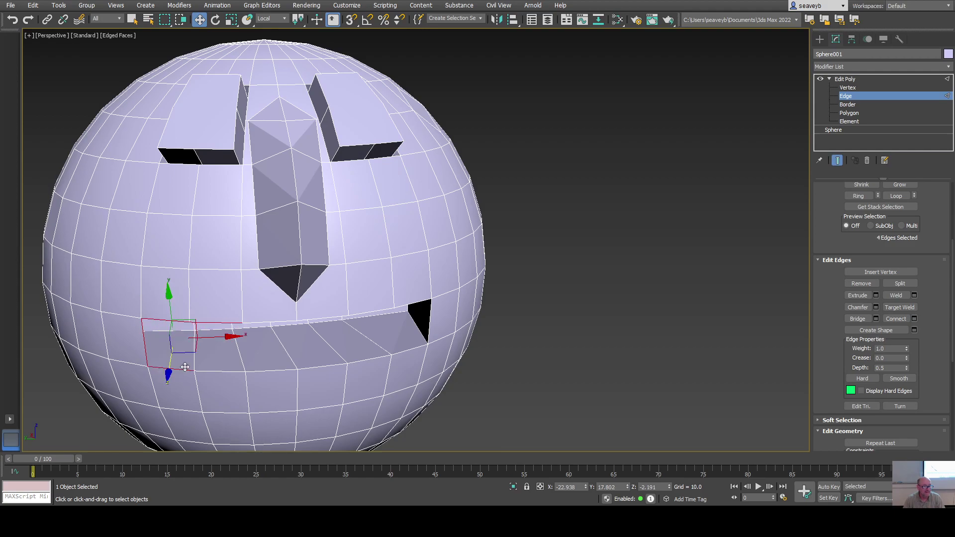
left_click(211, 370, "ctrl")
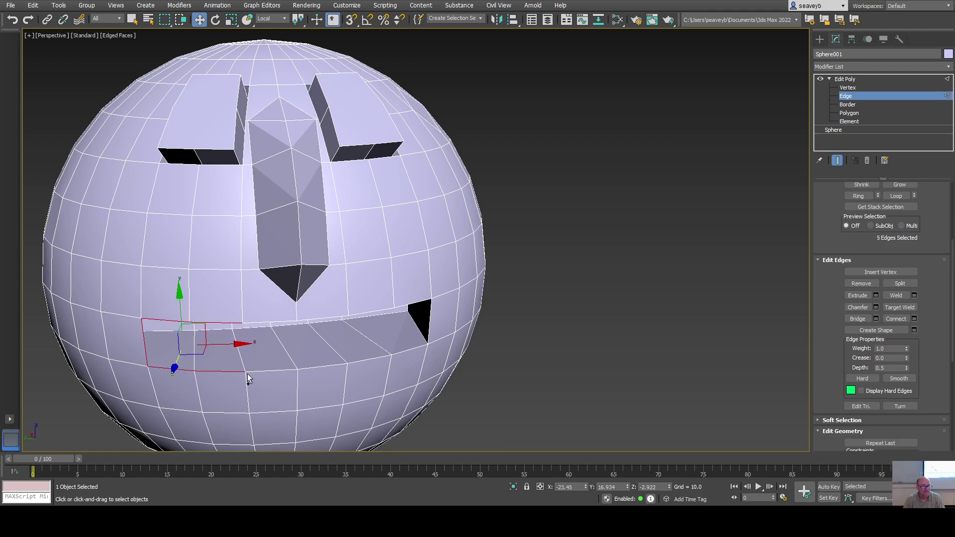
left_click(262, 372, "ctrl")
left_click(306, 368, "ctrl")
left_click(358, 361, "ctrl")
left_click(400, 352, "ctrl")
left_click(426, 327, "ctrl")
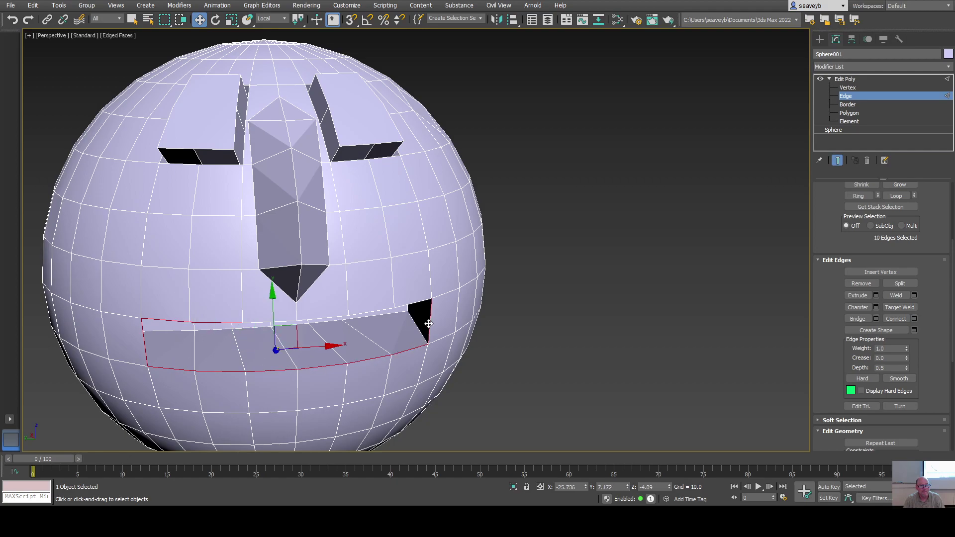
left_click(421, 303, "ctrl")
left_click(381, 310, "ctrl")
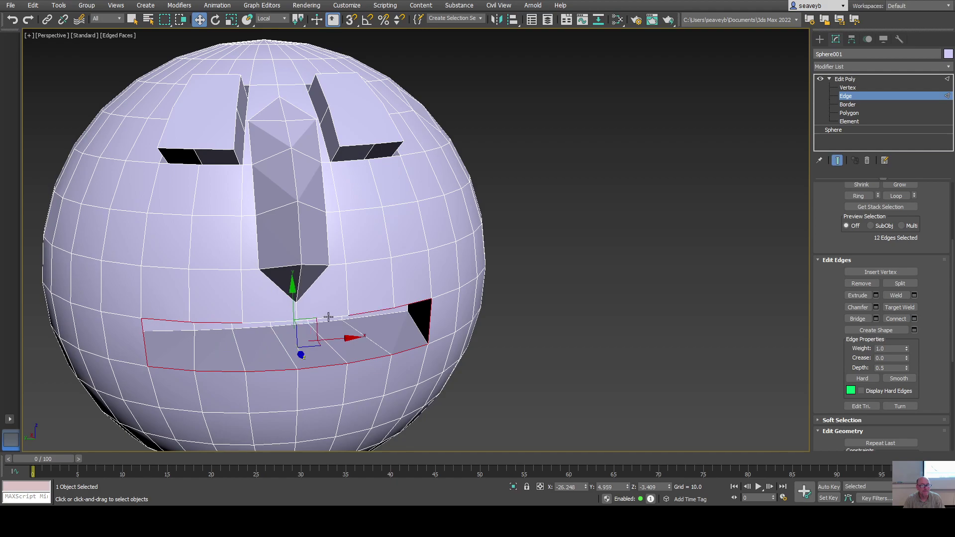
left_click(328, 319, "ctrl")
left_click(265, 324, "ctrl")
Save the selected mouth edges as a named selection set called lipEdges and clear the selection.
middle_click_drag(282, 378, 298, 368, "alt")
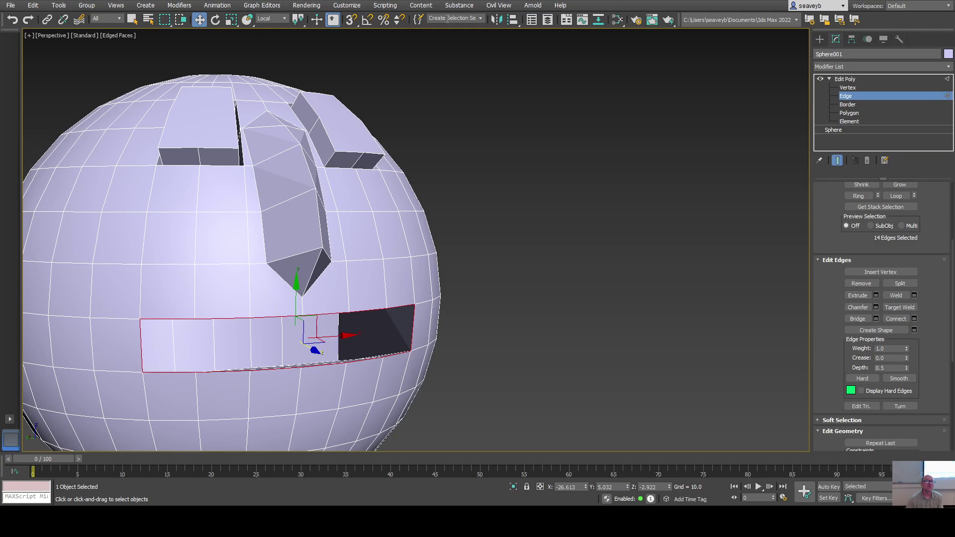
left_click(460, 15)
left_click(569, 161)
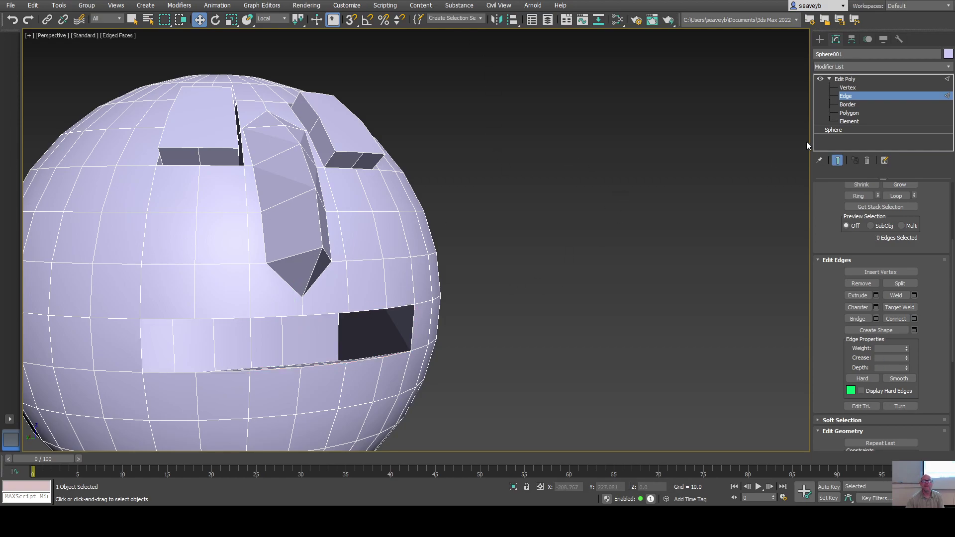
Extrude a single vertex on the cheek beside the nose into a small spike, and return to the Move tool.
left_click(846, 88)
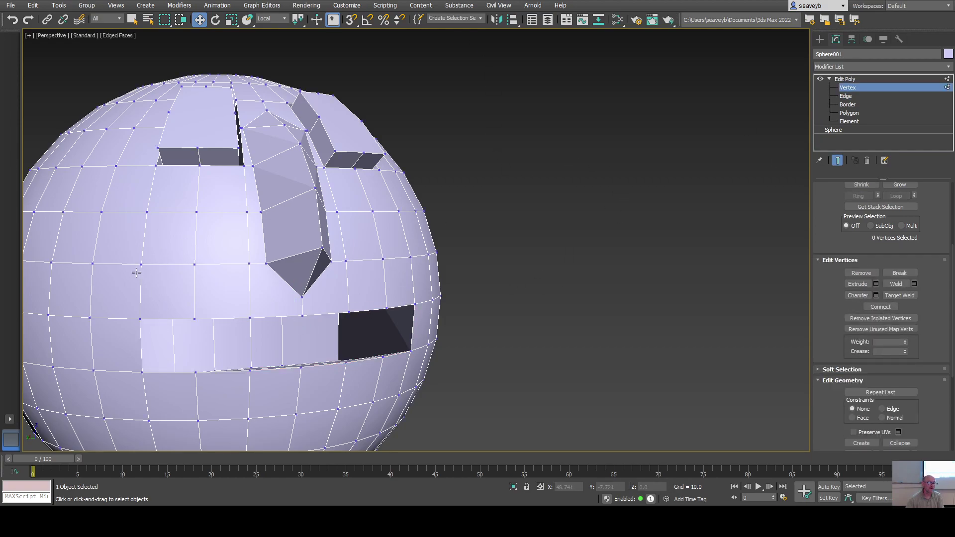
left_click(92, 263)
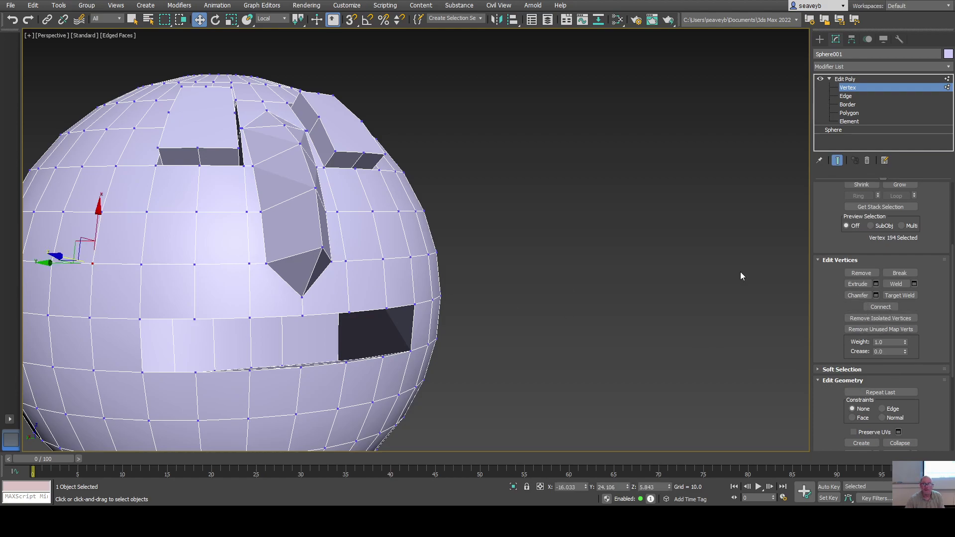
left_click(857, 283)
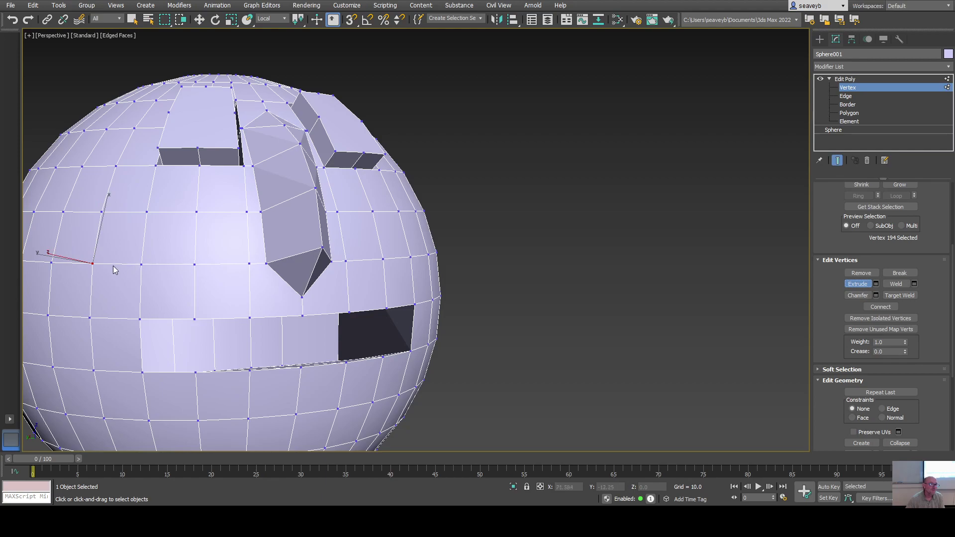
left_click_drag(92, 263, 98, 260)
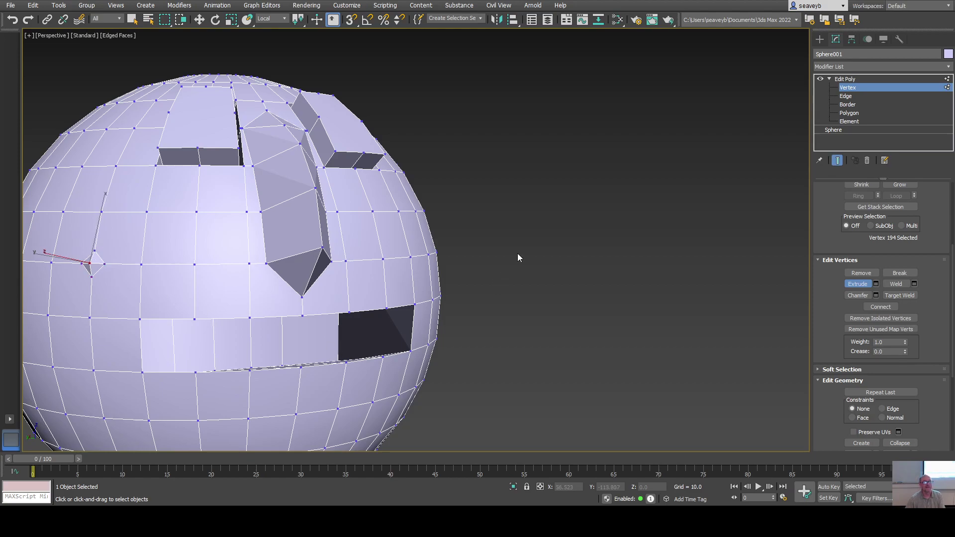
key("w")
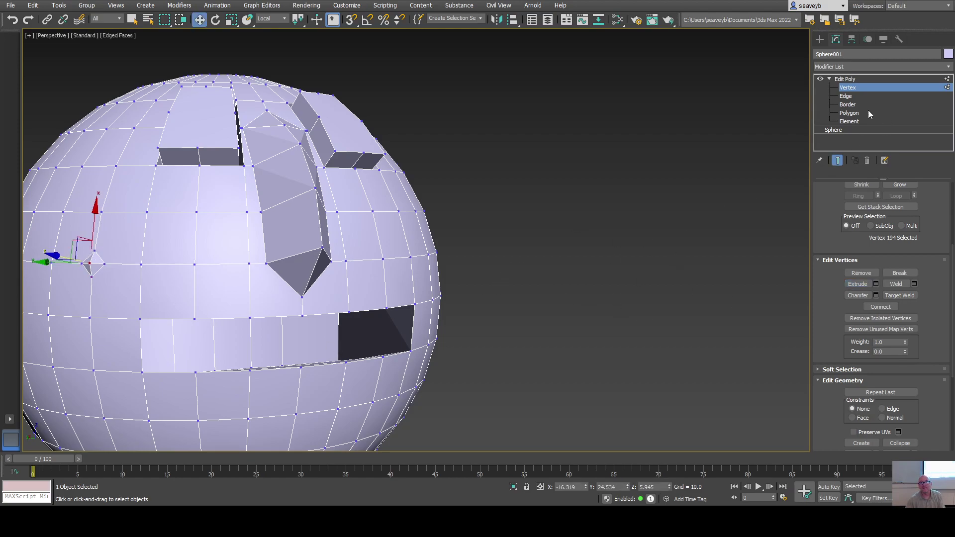
Return to edge editing and recall the lipEdges selection set.
left_click(845, 97)
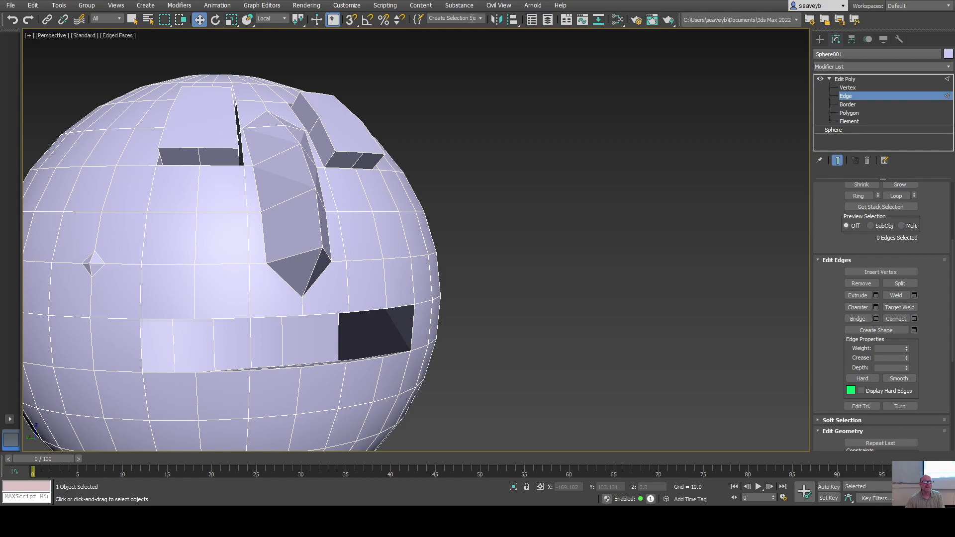
left_click(436, 28)
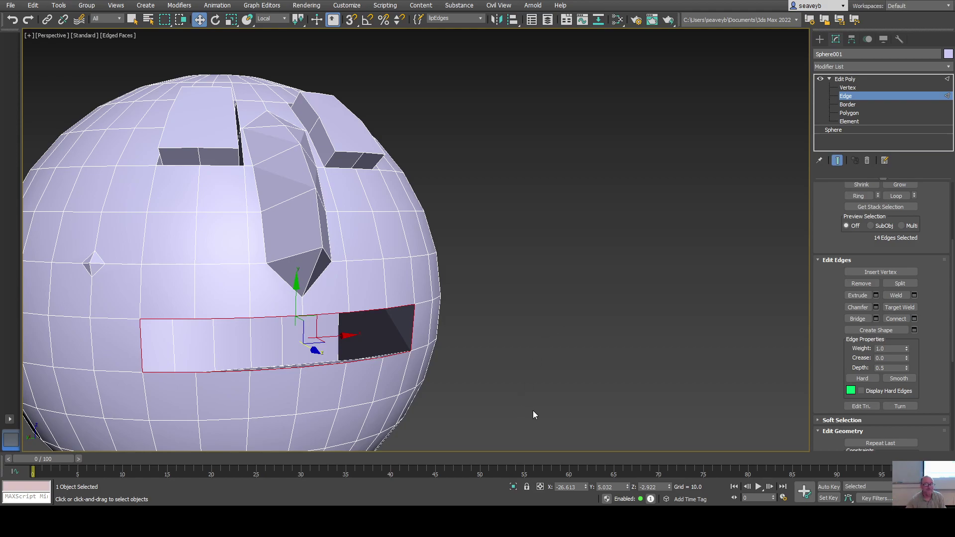
middle_click_drag(516, 385, 625, 368)
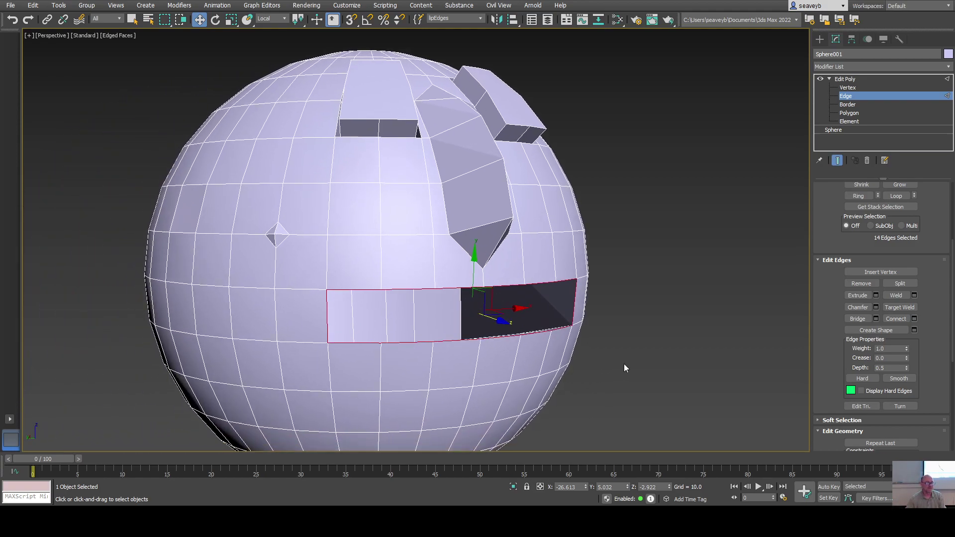
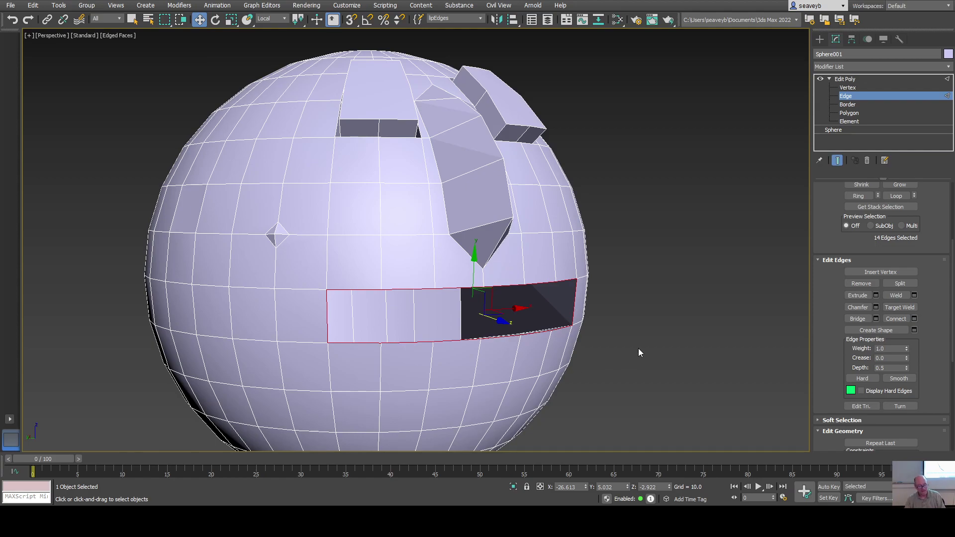
mouse_move(635, 348)
middle_mouse_down("alt")
mouse_move(665, 328)
mouse_move(635, 347)
middle_mouse_up("alt")
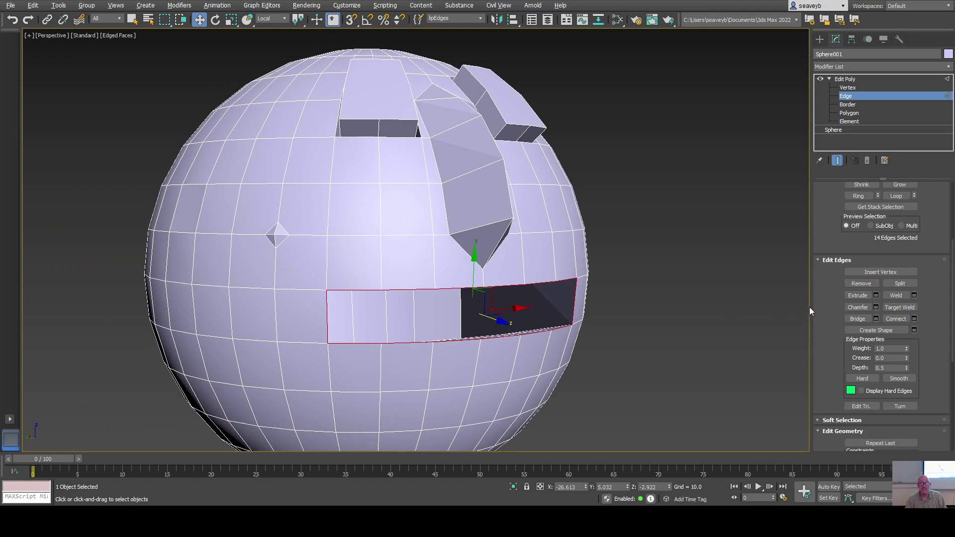
Extrude the lip edges outward using the Extrude settings, reducing the height and base width to form narrow lips around the mouth.
left_click(875, 295)
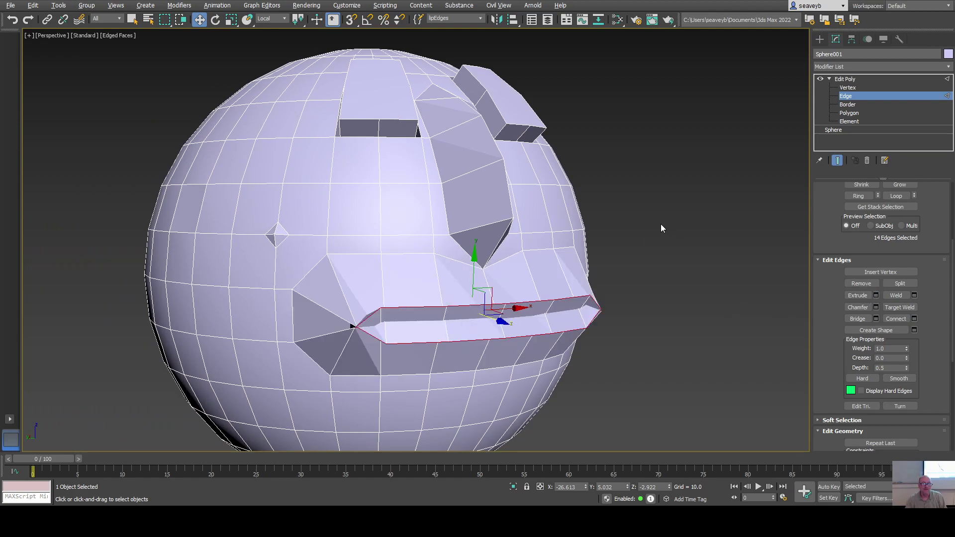
left_click_drag(660, 229, 664, 247)
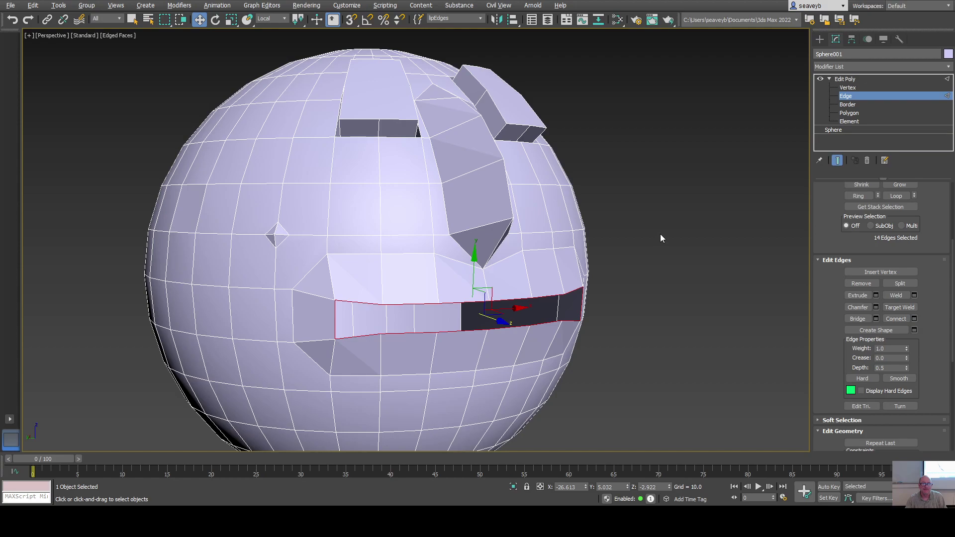
left_click_drag(660, 231, 663, 249)
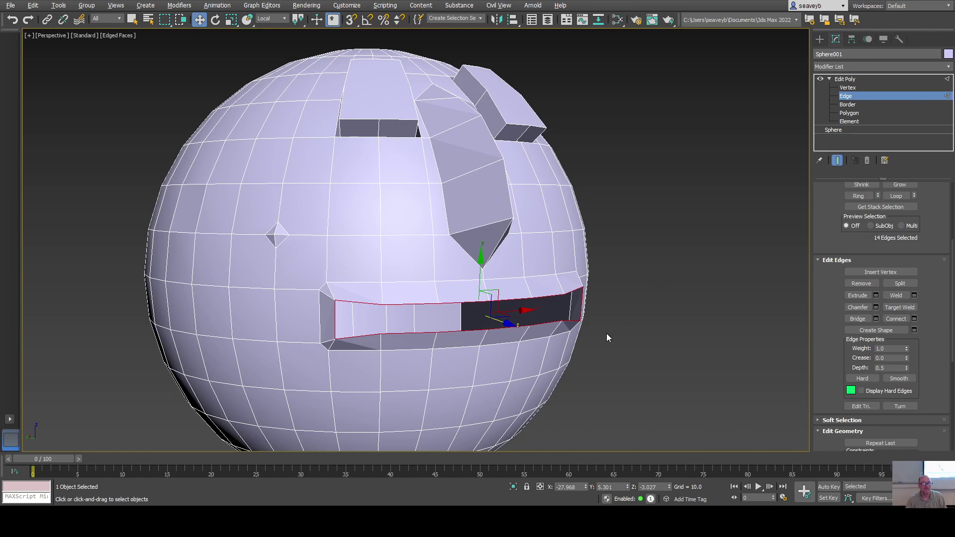
mouse_move(597, 347)
middle_mouse_down("alt")
mouse_move(618, 336)
mouse_move(676, 337)
mouse_move(565, 357)
mouse_move(603, 361)
mouse_move(588, 360)
middle_mouse_up("alt")
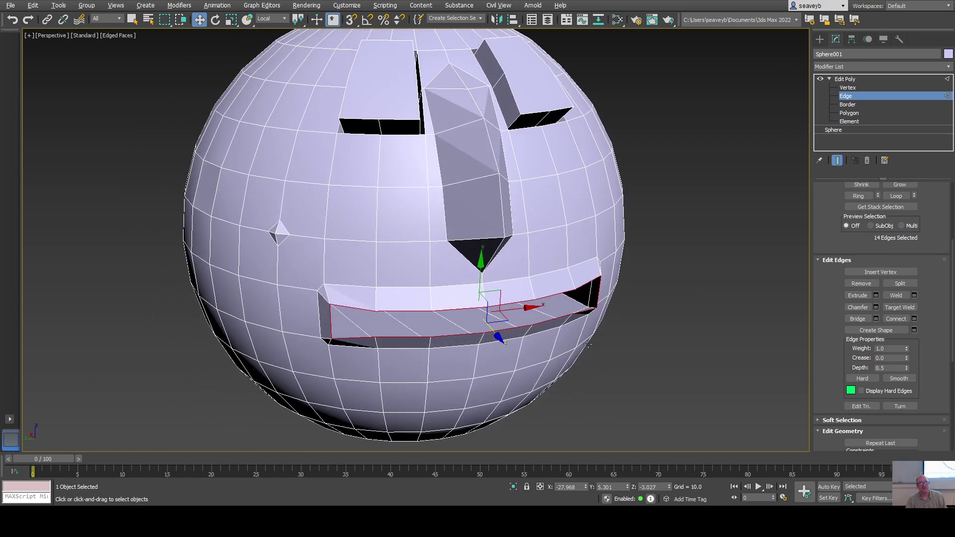
middle_click_drag(593, 290, 507, 323, "alt")
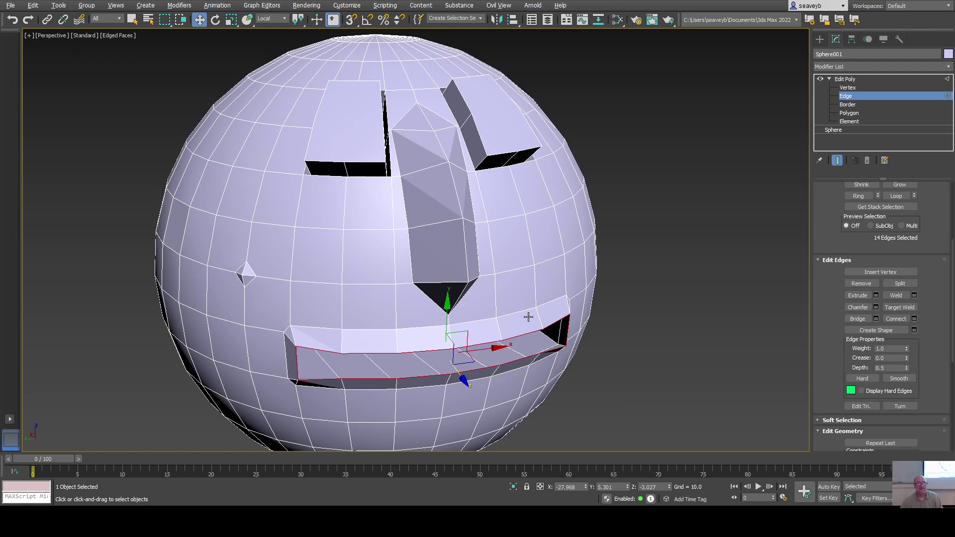
Select the two middle lip vertices, one on the upper and one on the lower lip, and set the reference coordinate system to World.
left_click(847, 88)
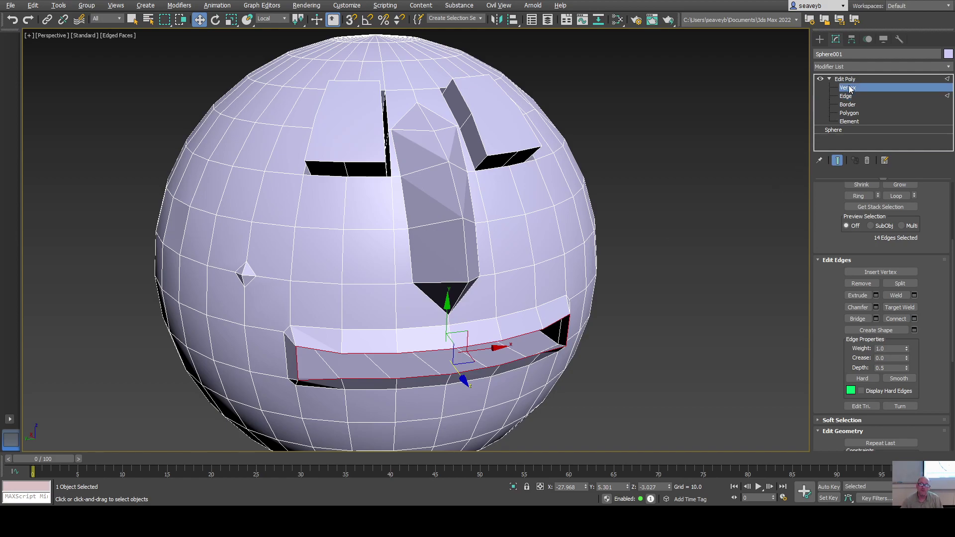
left_click(451, 349)
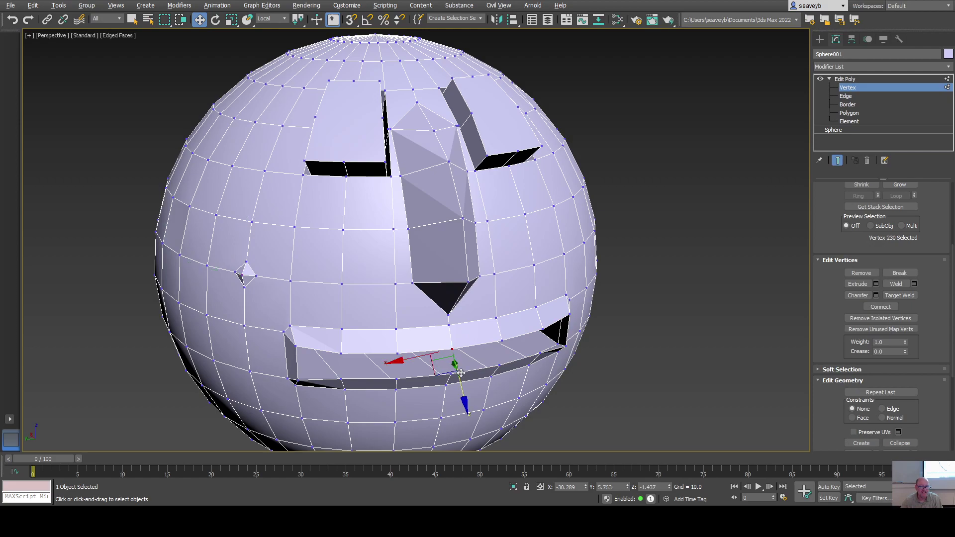
scroll(468, 381, "up", 5)
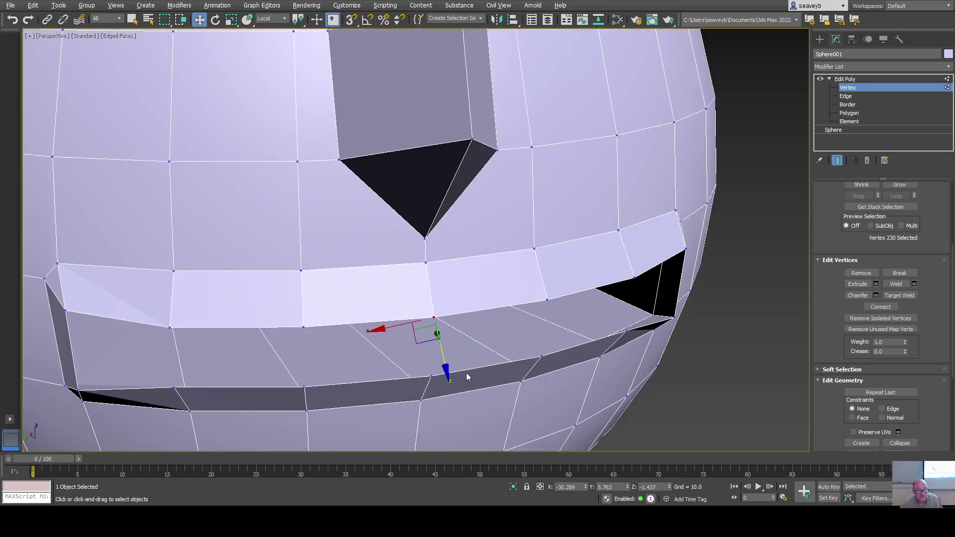
left_click(432, 376, "ctrl")
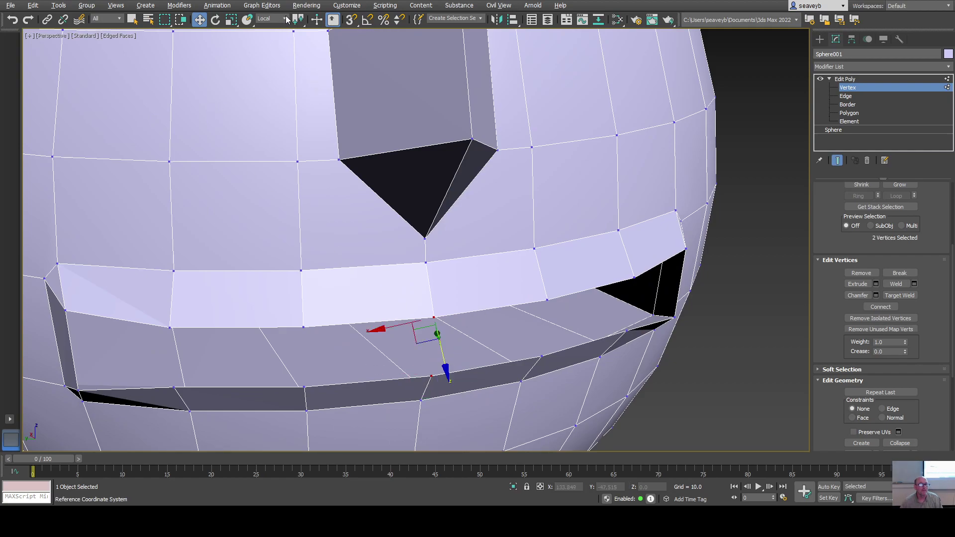
left_click(273, 37)
mouse_move(432, 304)
left_mouse_down()
mouse_move(425, 332)
mouse_move(437, 355)
mouse_move(432, 303)
mouse_move(434, 343)
mouse_move(443, 276)
mouse_move(442, 365)
mouse_move(443, 306)
left_mouse_up()
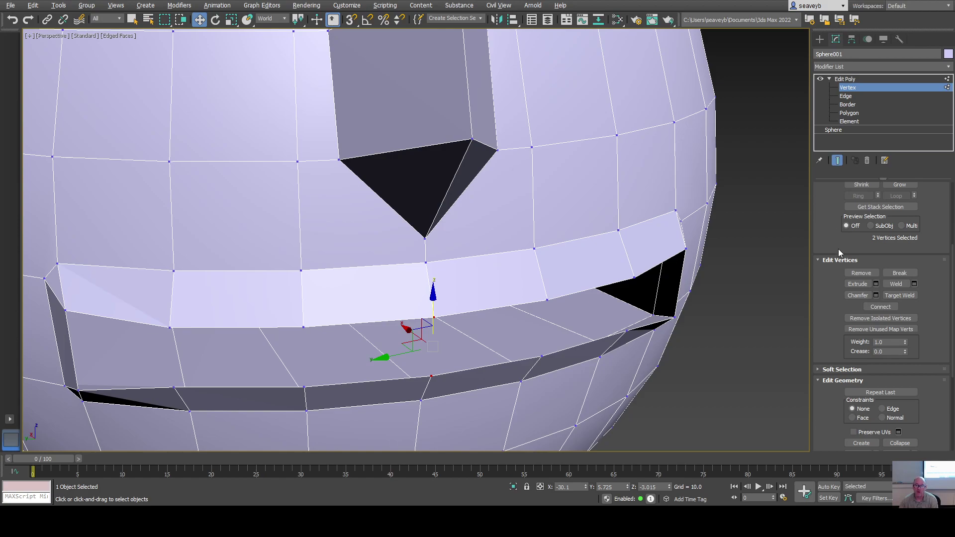
Enable Soft Selection and move the middle lip vertices about 5 units down in Z to bend the mouth into a smile, and deselect them.
left_click(819, 370)
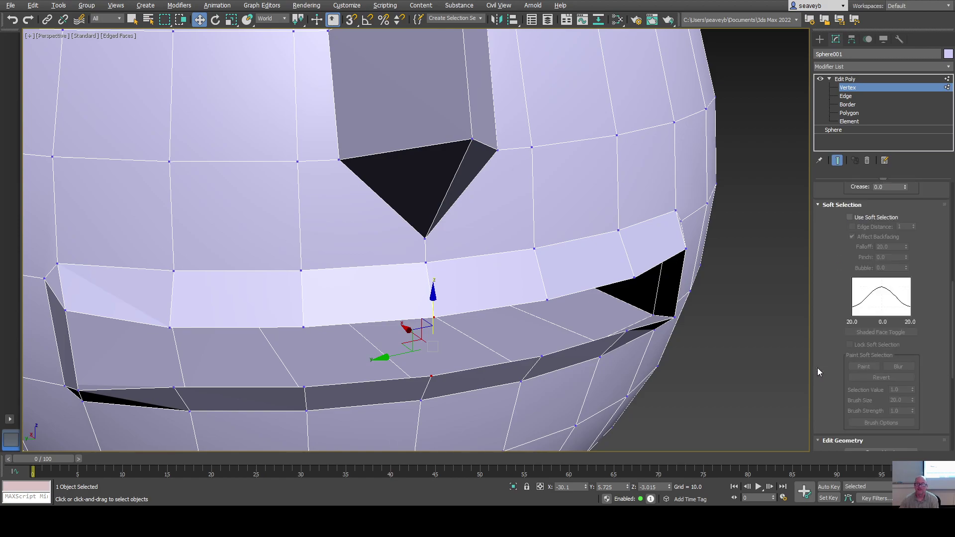
left_click(849, 217)
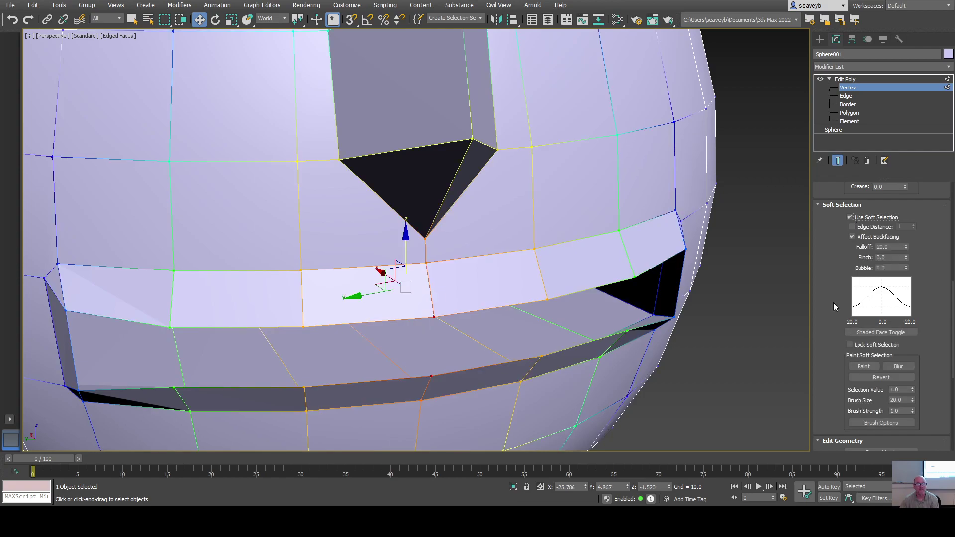
scroll(695, 341, "down", 5)
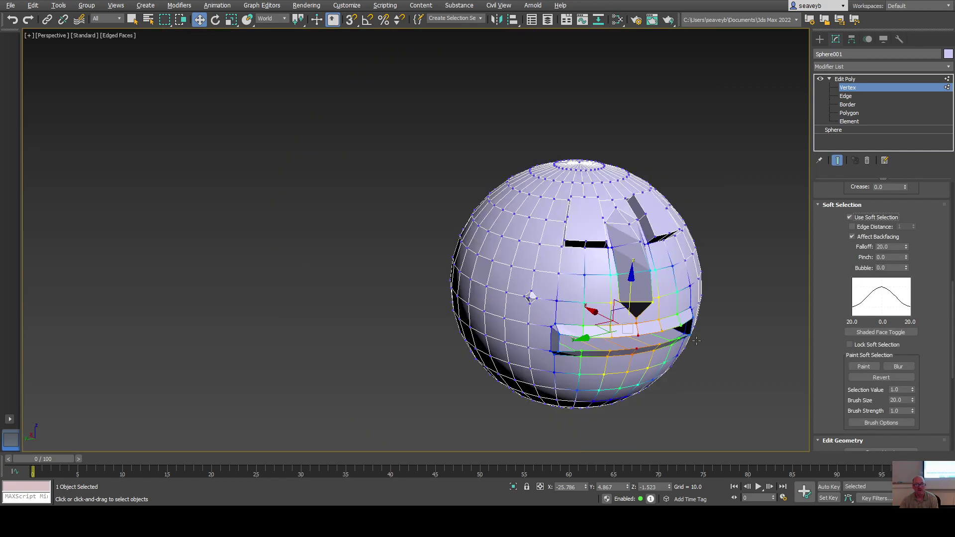
middle_click_drag(696, 340, 621, 303)
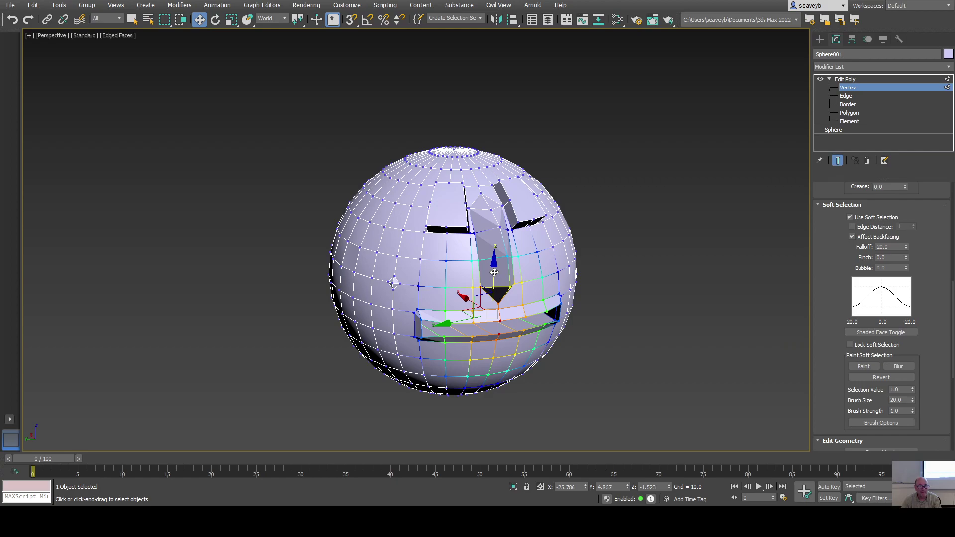
left_click_drag(493, 272, 496, 298)
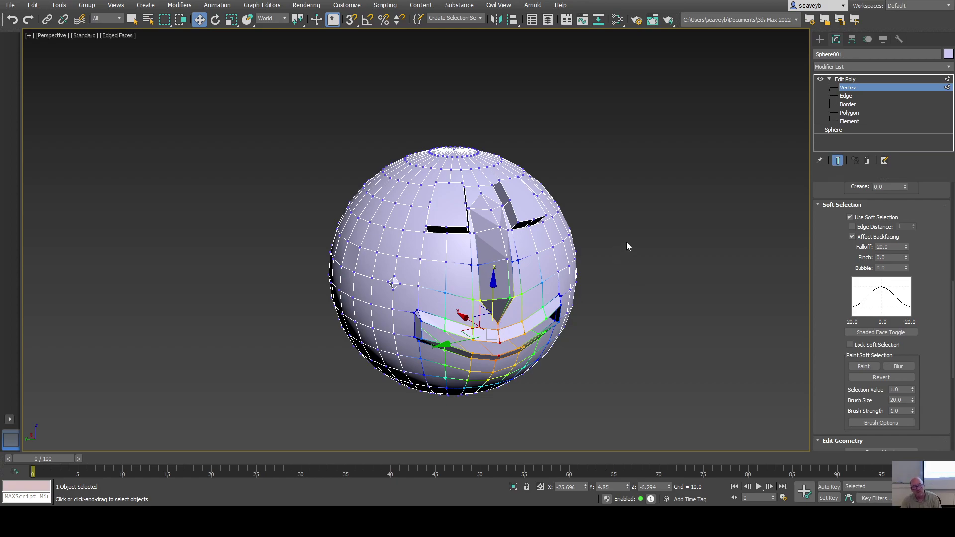
left_click(622, 255)
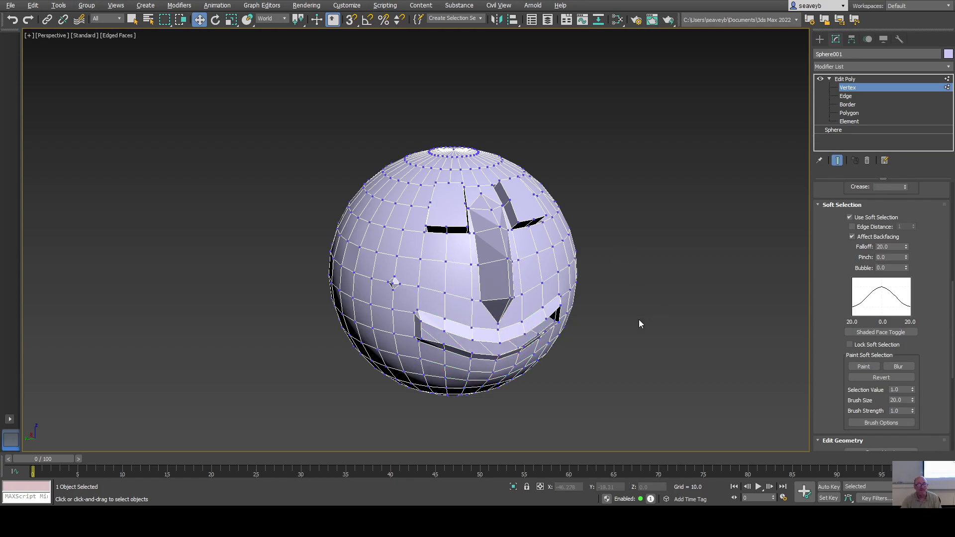
Target-weld the lower corner vertex of the lips to the upper corner vertex at the mouth end on the spiked cheek's side.
middle_click_drag(603, 350, 633, 352, "alt")
scroll(485, 324, "up", 5)
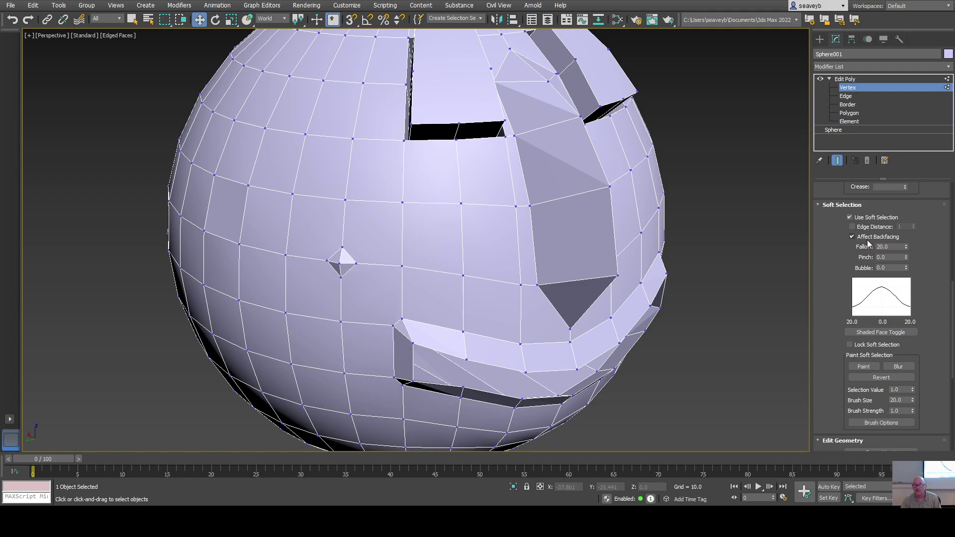
left_click(820, 205)
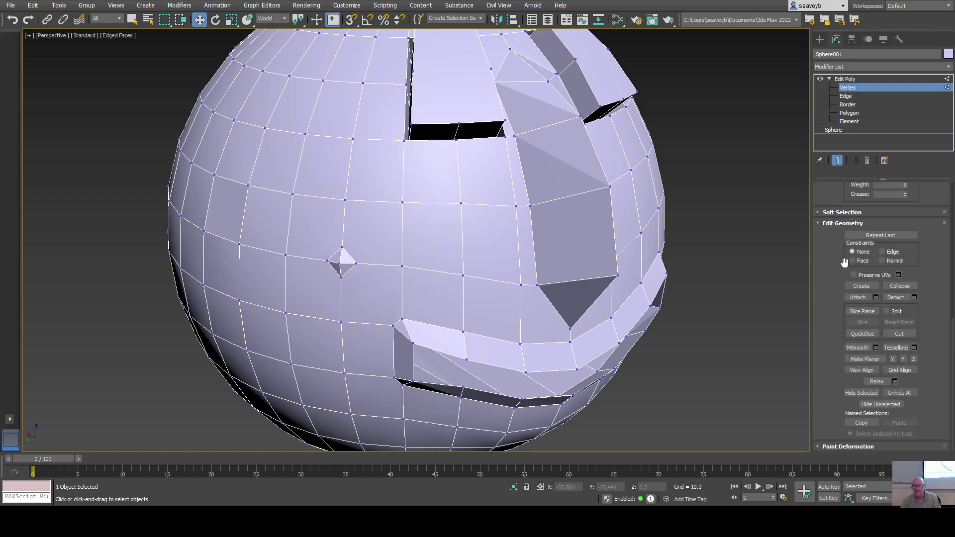
left_click(817, 223)
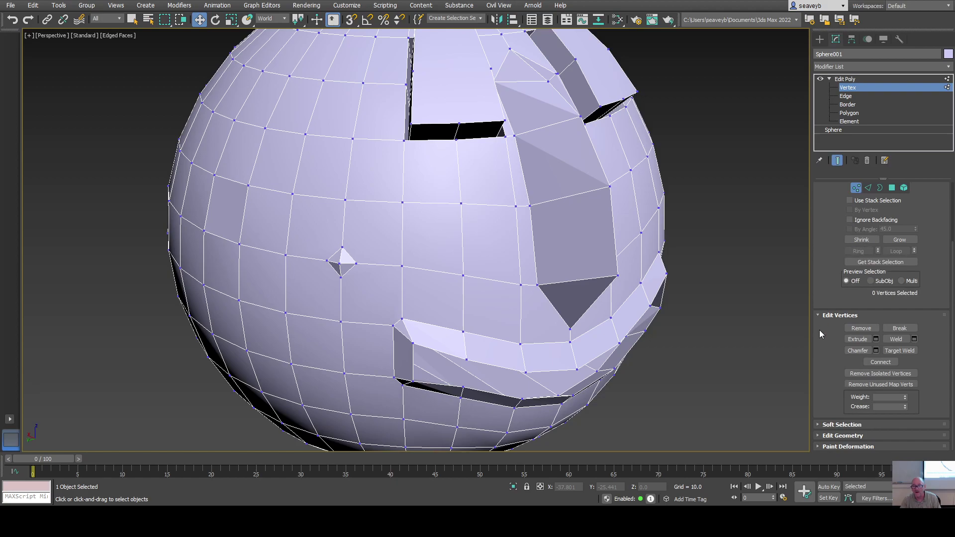
left_click(899, 351)
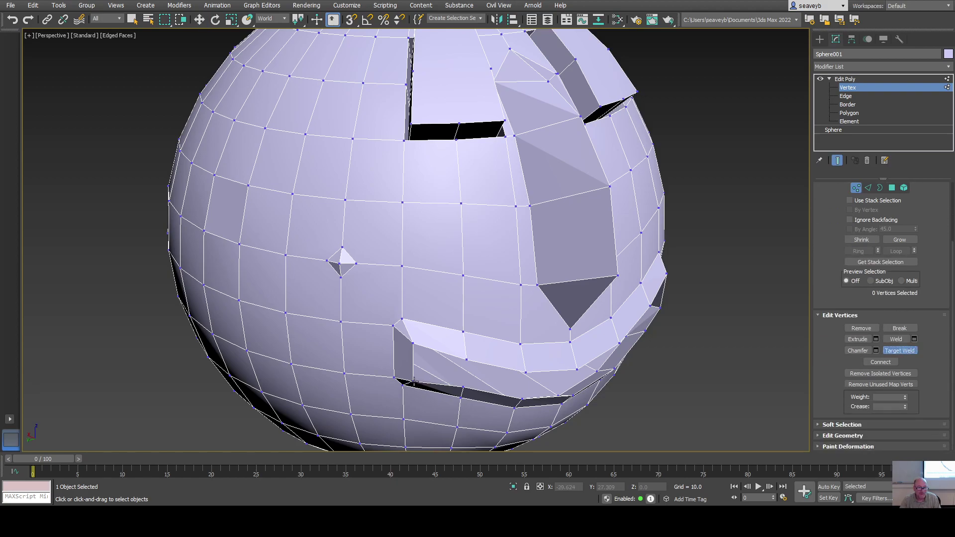
scroll(414, 382, "up", 5)
middle_click_drag(453, 377, 478, 372, "alt")
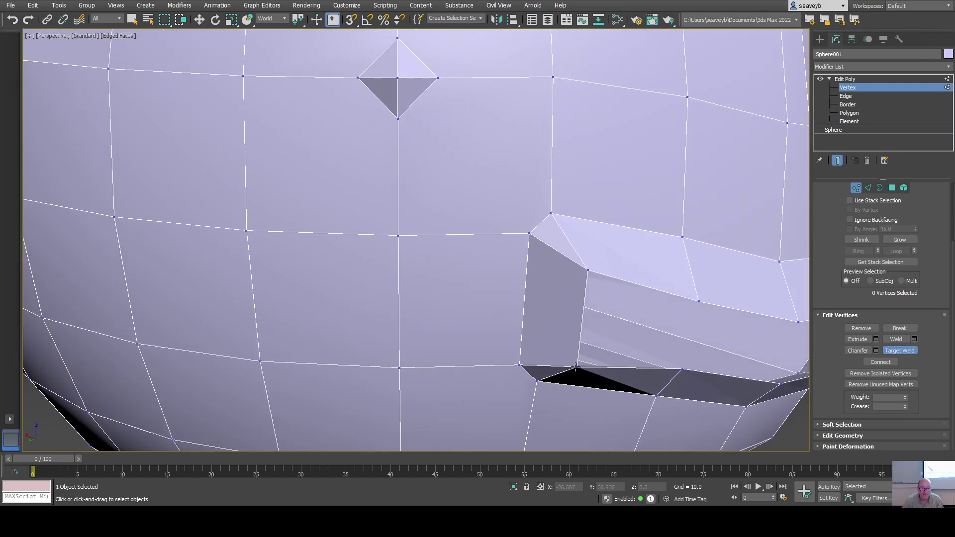
left_click(576, 367)
left_click(587, 268)
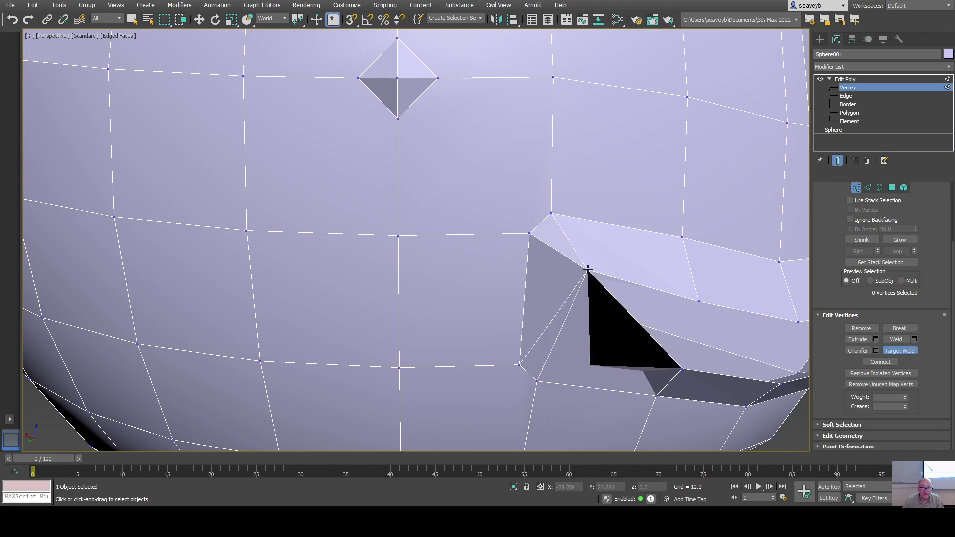
Target-weld the lower lip corner vertex to the upper one at the opposite mouth end, and return to the Move tool.
middle_click_drag(688, 362, 603, 358, "alt")
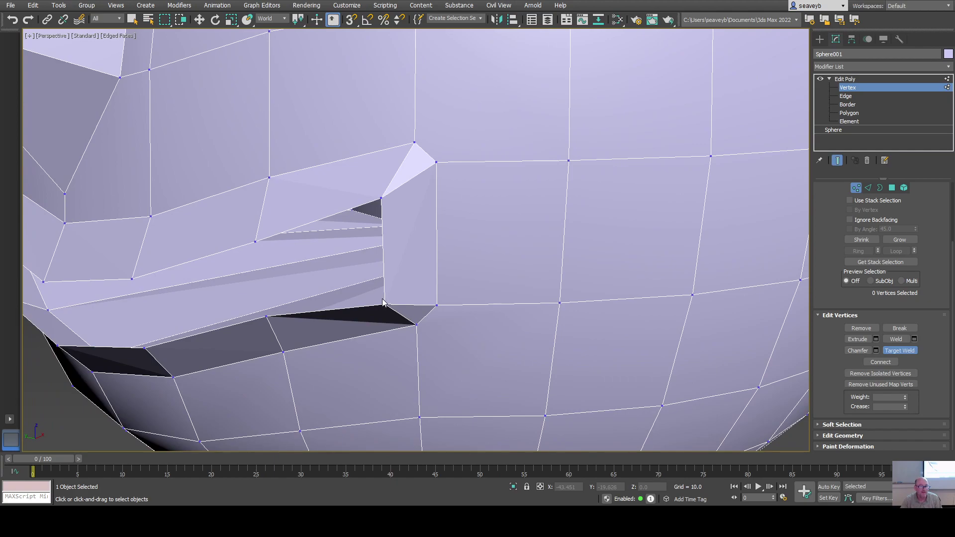
left_click(382, 199)
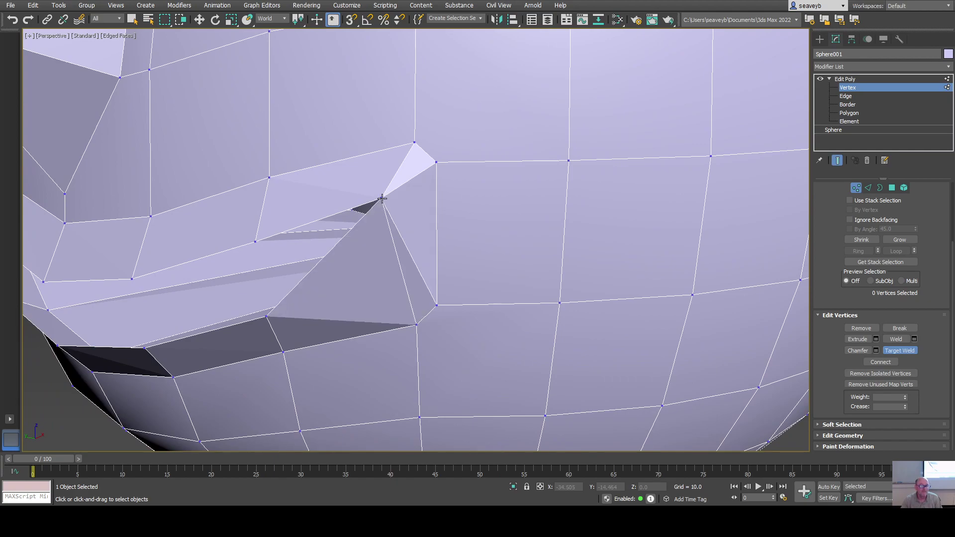
middle_click_drag(389, 270, 461, 272, "alt")
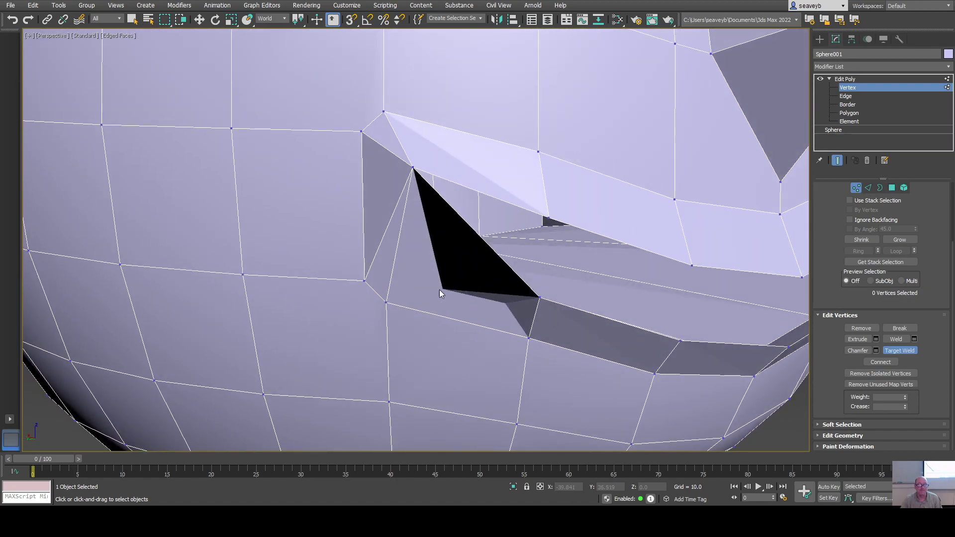
key("w")
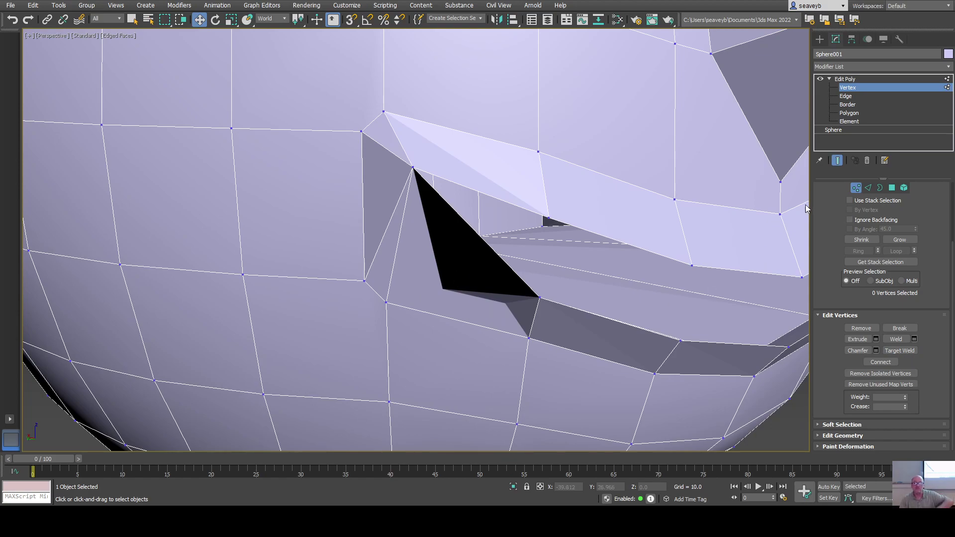
Retriangulate the lower lip polygon beside the welded mouth corner on the spiked cheek's side.
left_click(891, 188)
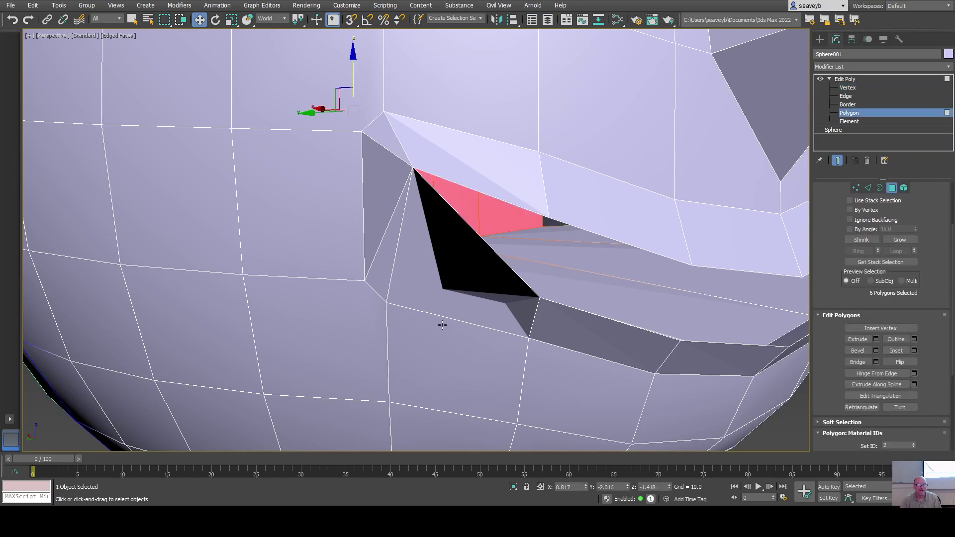
left_click(435, 301)
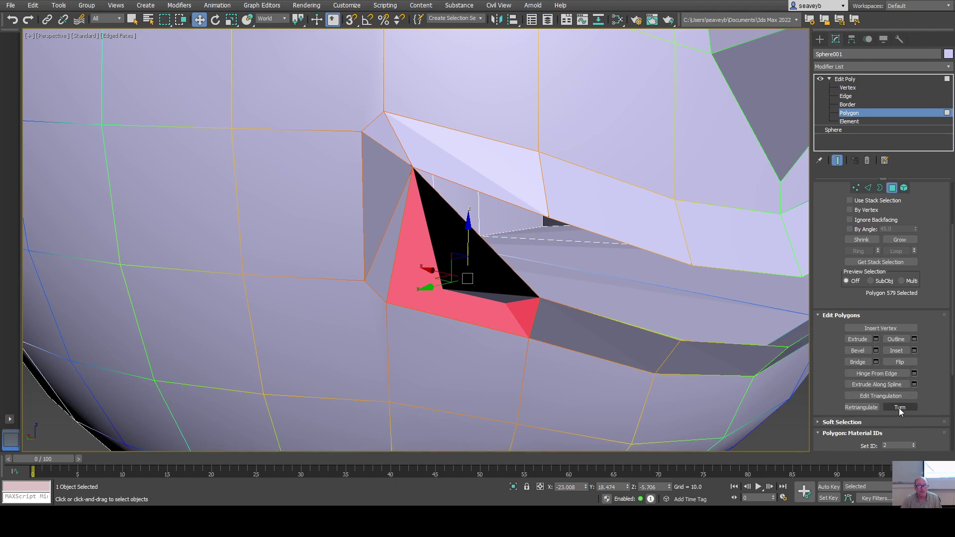
left_click(860, 408)
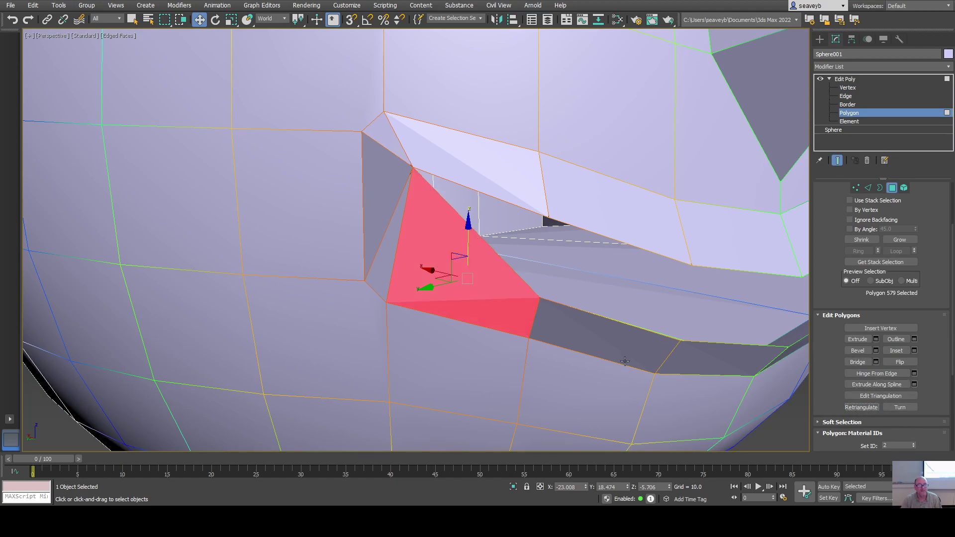
mouse_move(628, 353)
middle_mouse_down("alt")
mouse_move(552, 327)
mouse_move(522, 336)
mouse_move(615, 365)
middle_mouse_up("alt")
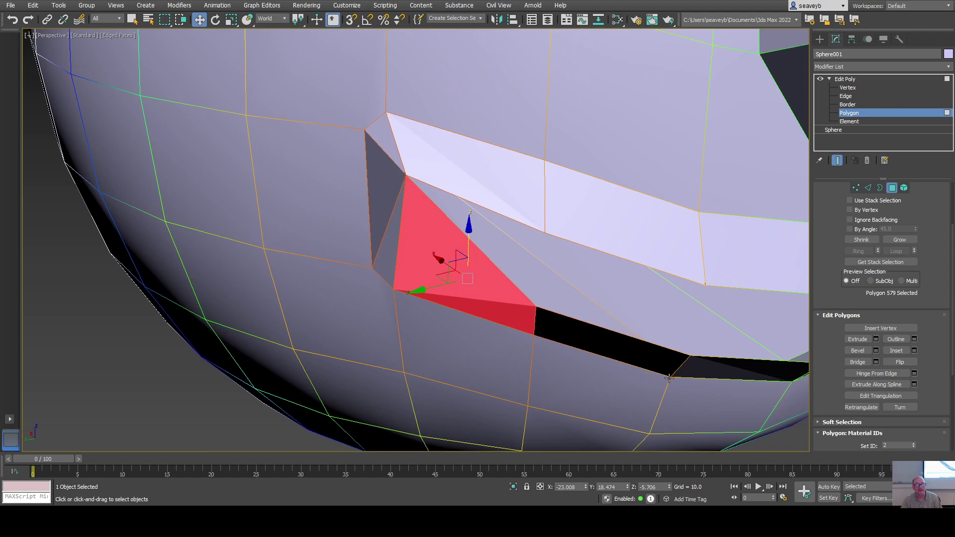
Turn off Soft Selection for polygons and clear the polygon selection.
scroll(669, 378, "down", 3)
middle_click_drag(690, 379, 504, 336)
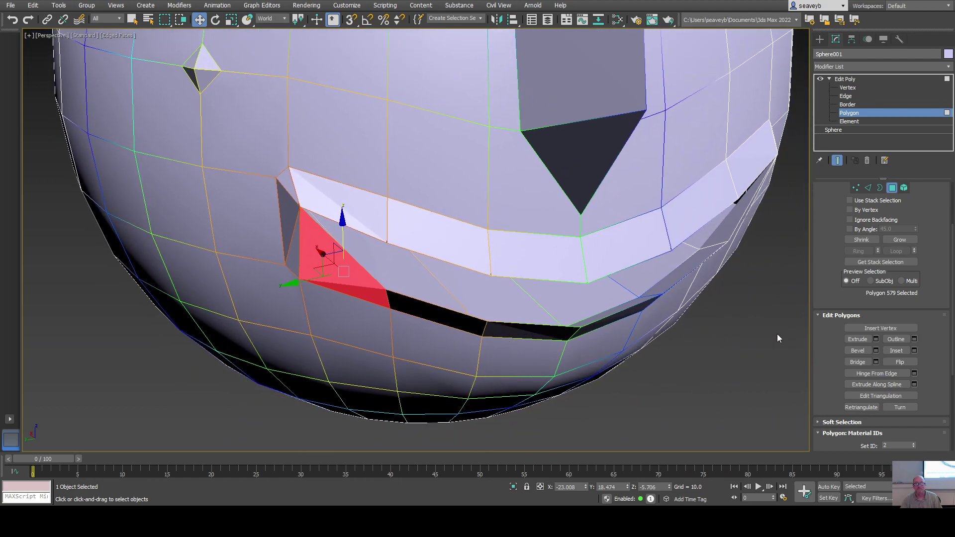
scroll(835, 359, "down", 2)
scroll(835, 359, "down", 1)
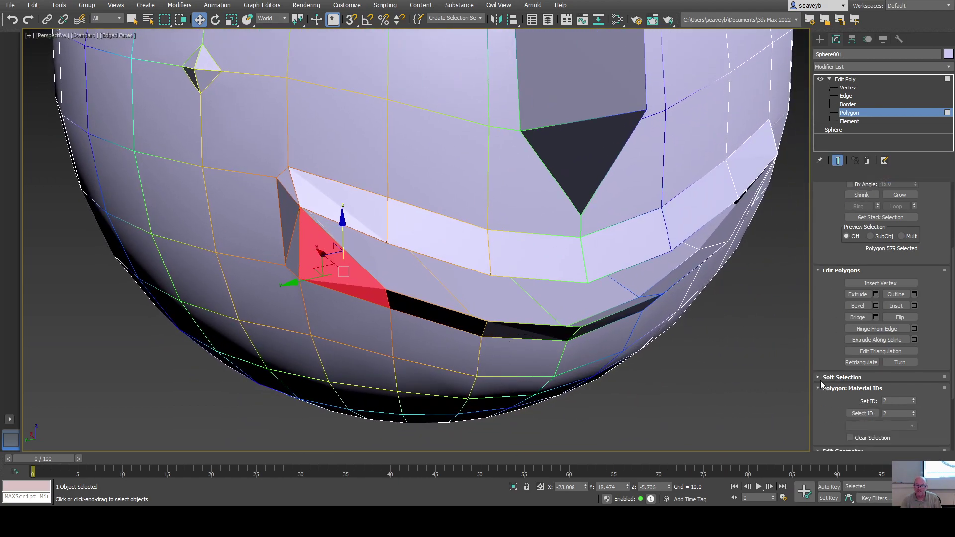
left_click(820, 381)
left_click(849, 218)
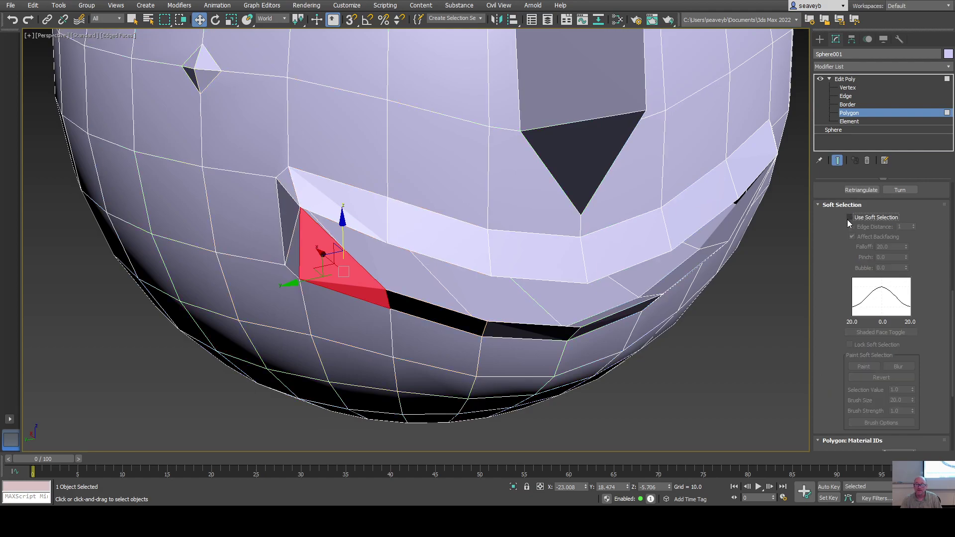
left_click(714, 381)
scroll(685, 379, "down", 6)
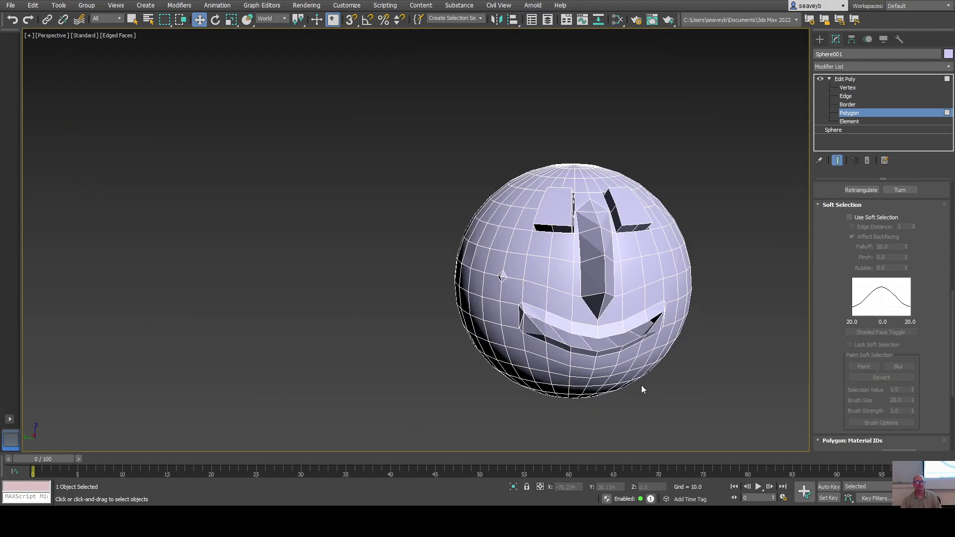
middle_click_drag(641, 389, 558, 371, "alt")
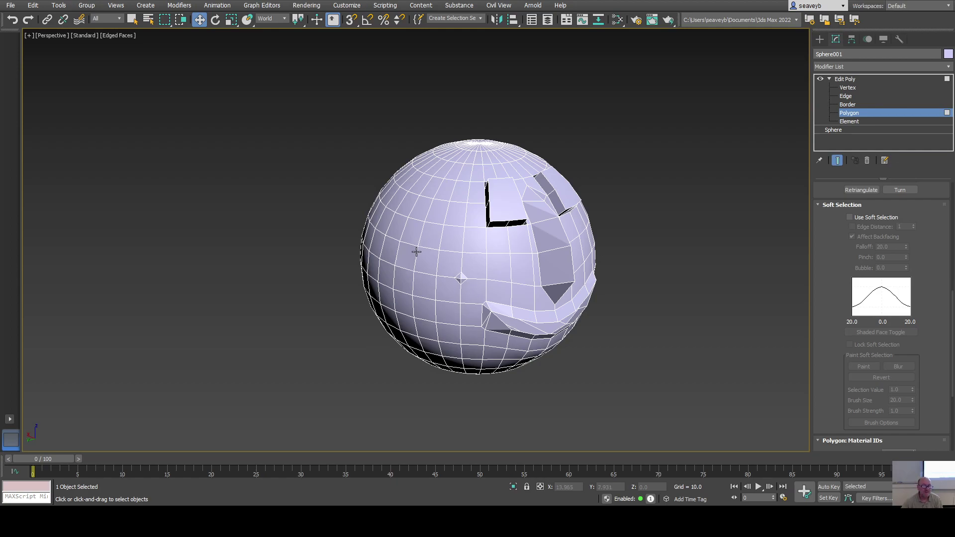
Select a two-by-two block of four polygons on the side of the head behind the spiked cheek, at about eye level.
left_click(412, 236)
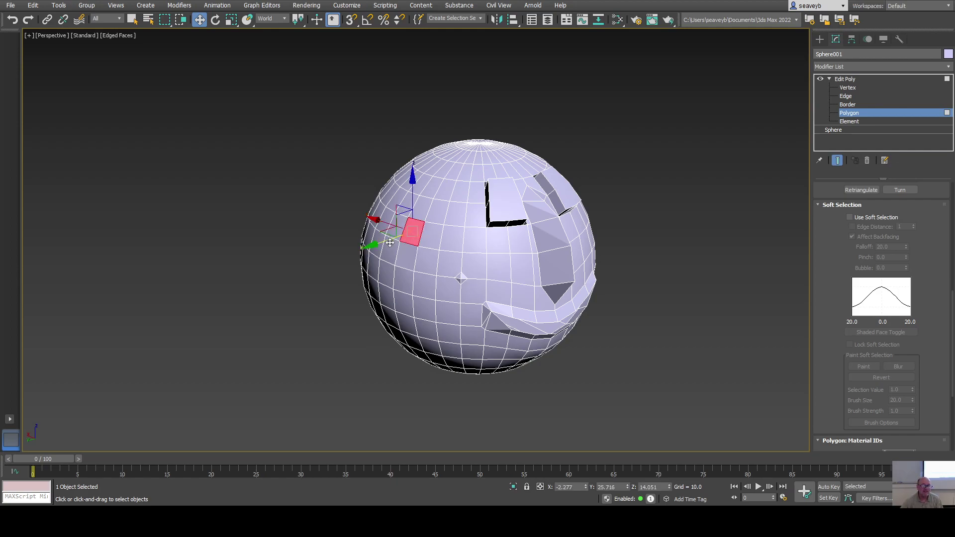
left_click(393, 252, "ctrl")
left_click(406, 256, "ctrl")
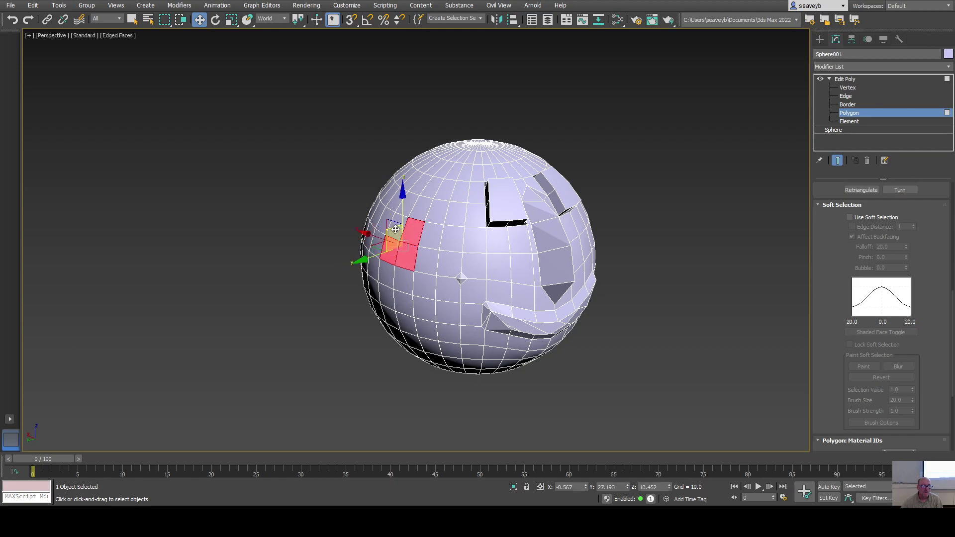
left_click(396, 218, "ctrl")
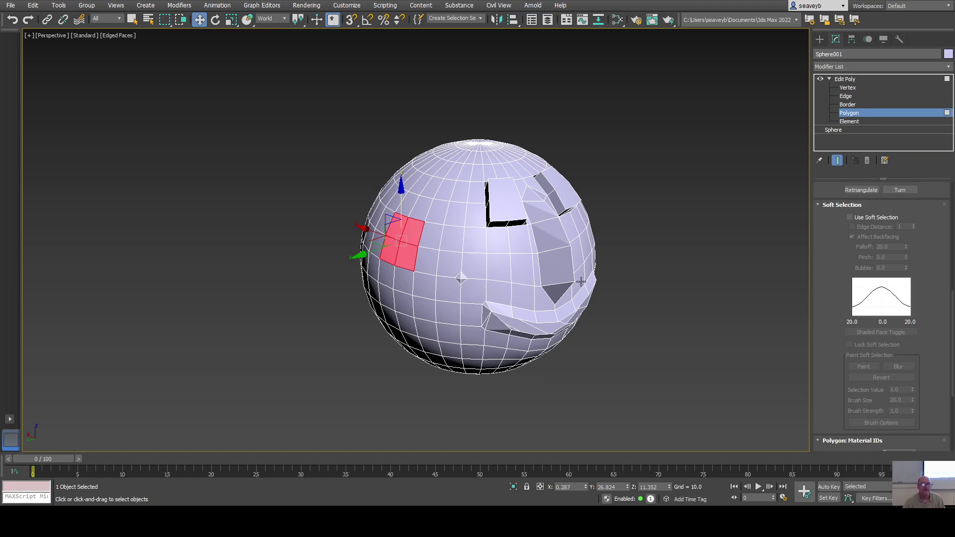
Try to select a matching two-by-two block of polygons on the opposite side of the head.
middle_click_drag(589, 273, 513, 249, "alt")
middle_click_drag(634, 297, 545, 296, "alt")
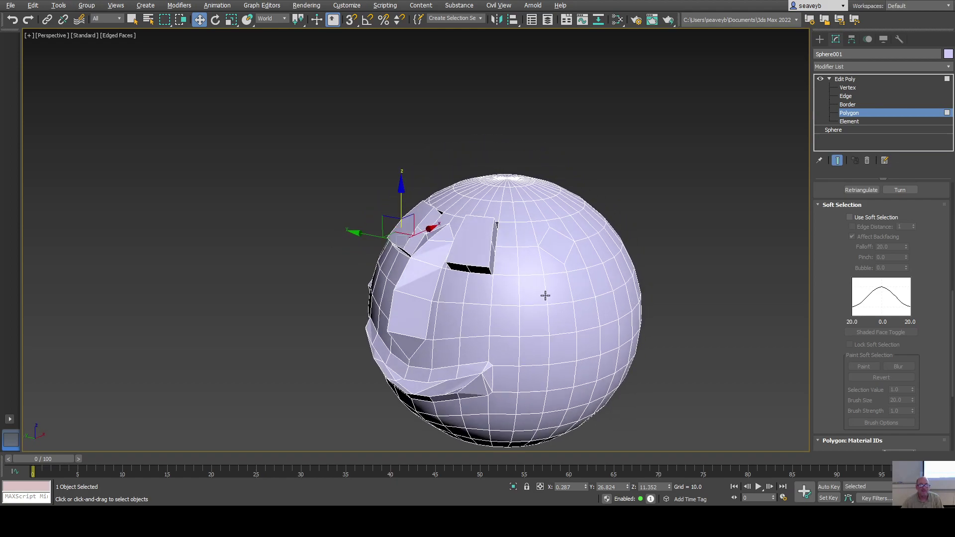
left_click(578, 281)
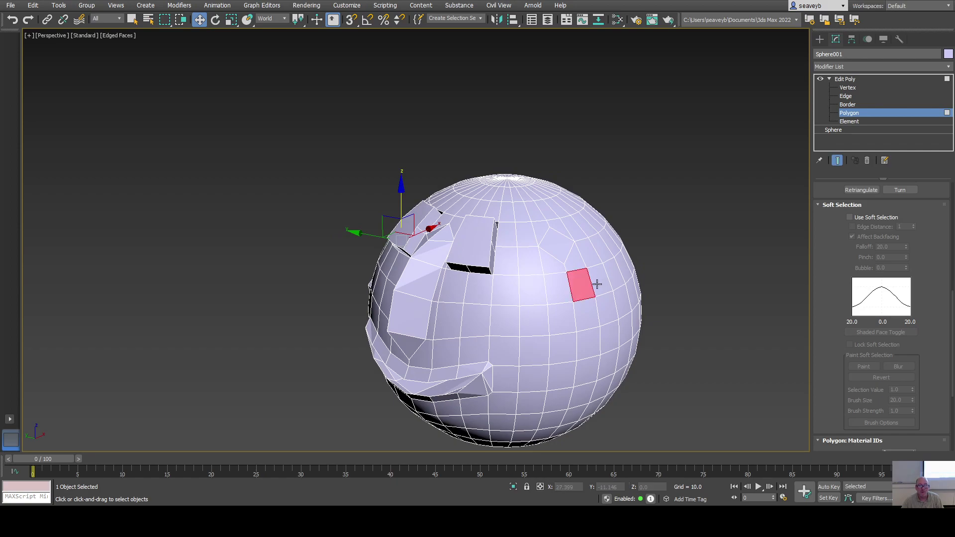
left_click(599, 281, "ctrl")
left_click(578, 313, "ctrl")
left_click(608, 311, "ctrl")
middle_click_drag(609, 312, 586, 351, "alt")
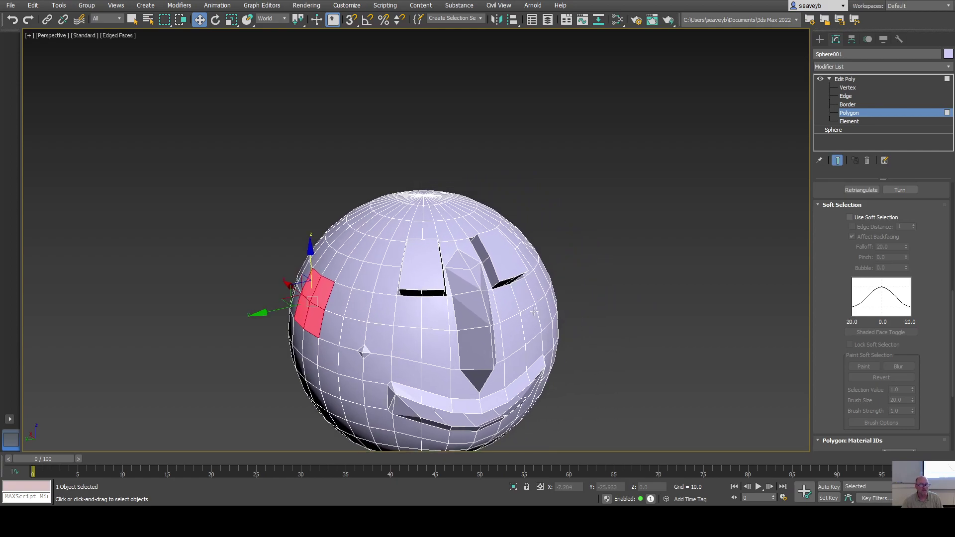
Reselect the two-by-two block of four polygons on the side of the head behind the spiked cheek.
left_click(200, 296)
left_click(313, 321)
key("q")
left_click(314, 287, "ctrl")
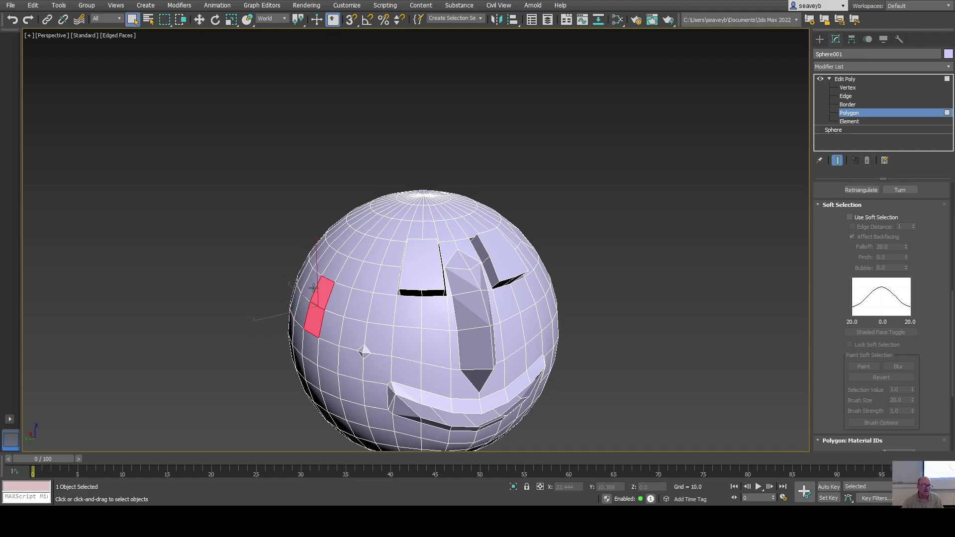
left_click(308, 288, "ctrl")
left_click(303, 314, "ctrl")
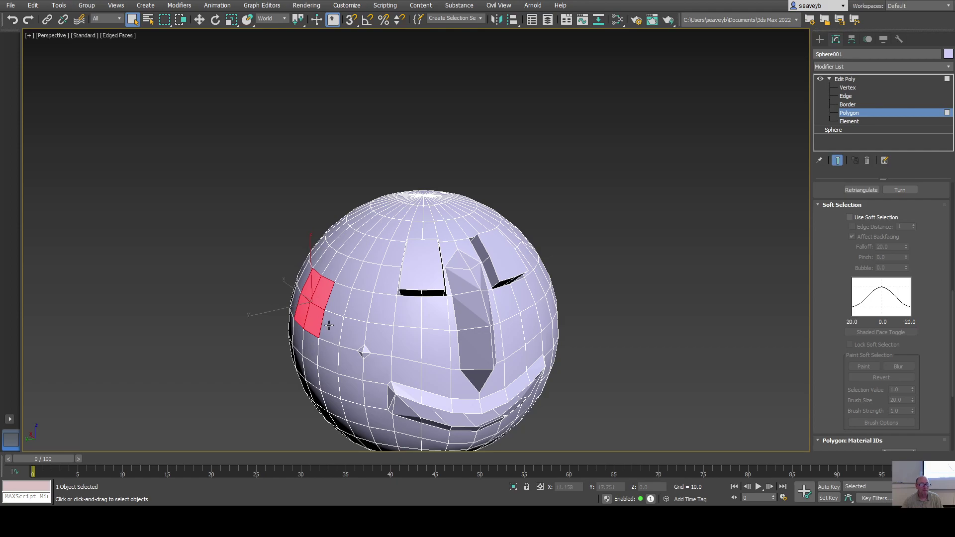
Try Hinge From Edge on the four selected side polygons, swinging them outward from their front edge, and undo it.
left_click(819, 205)
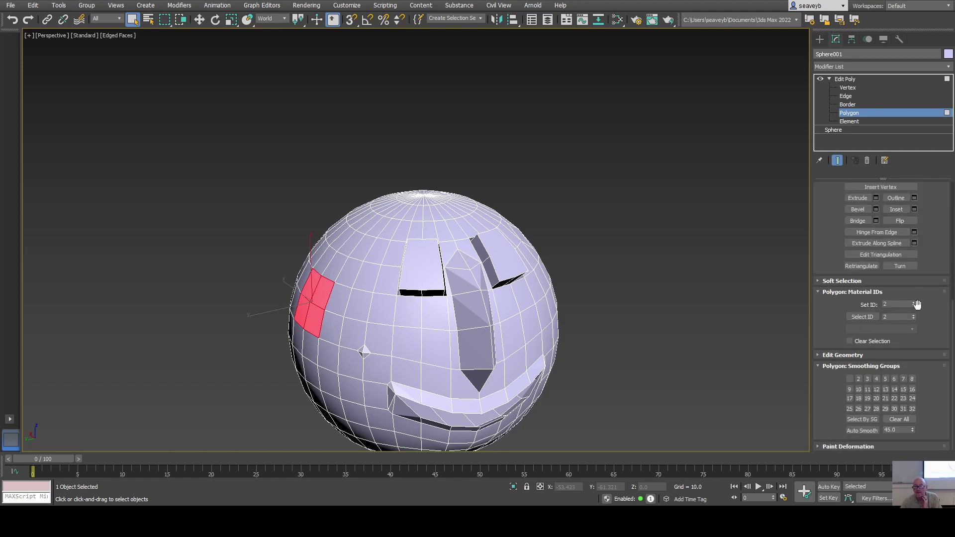
scroll(895, 249, "up", 3)
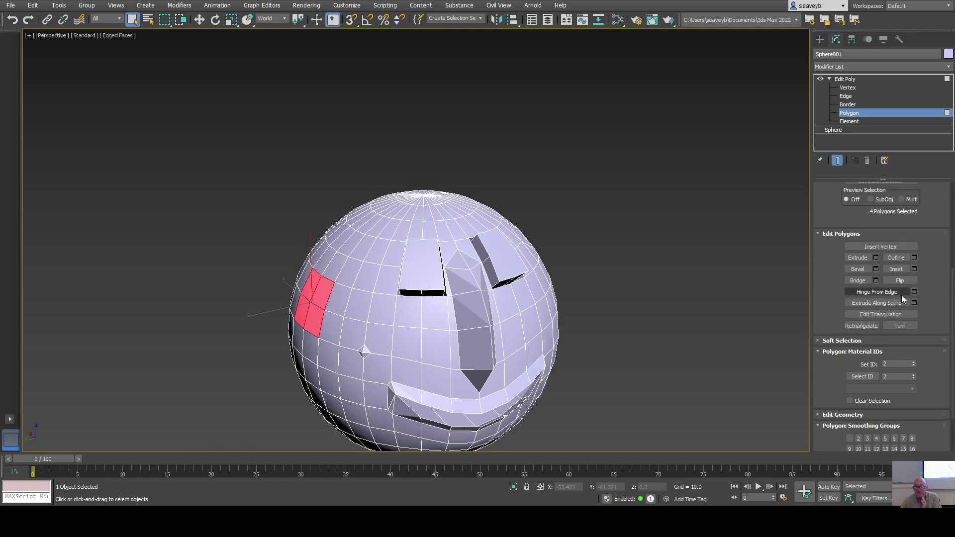
left_click(884, 293)
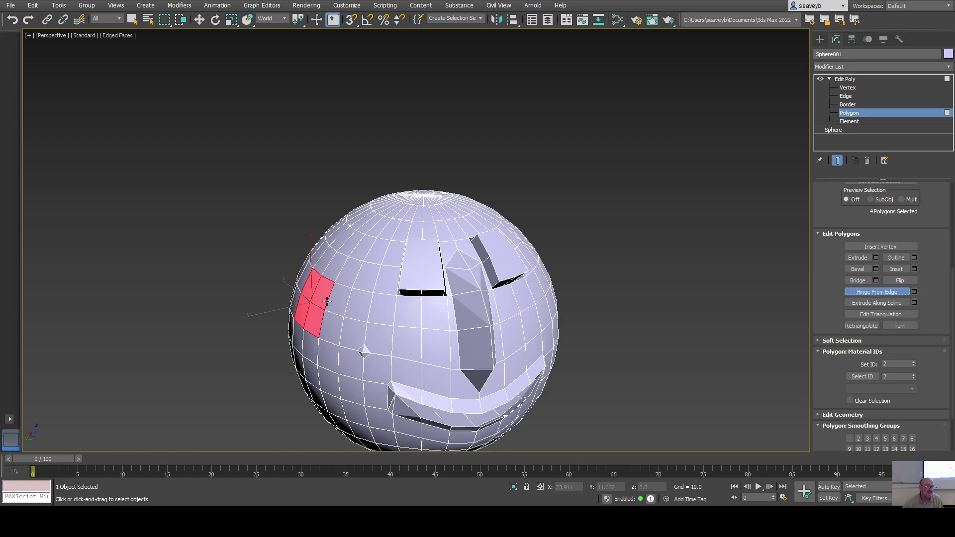
mouse_move(326, 301)
left_mouse_down()
mouse_move(330, 292)
mouse_move(330, 316)
left_mouse_up()
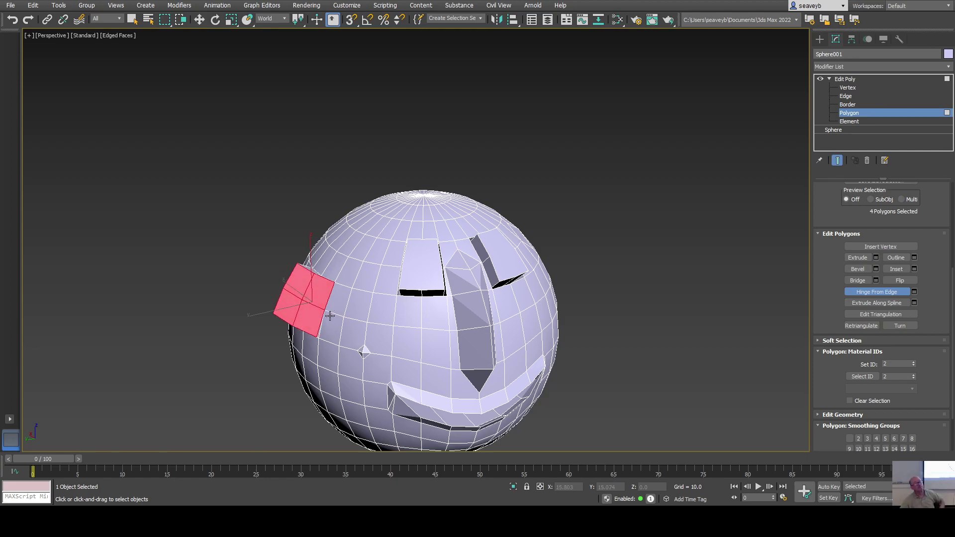
left_click_drag(330, 316, 332, 314)
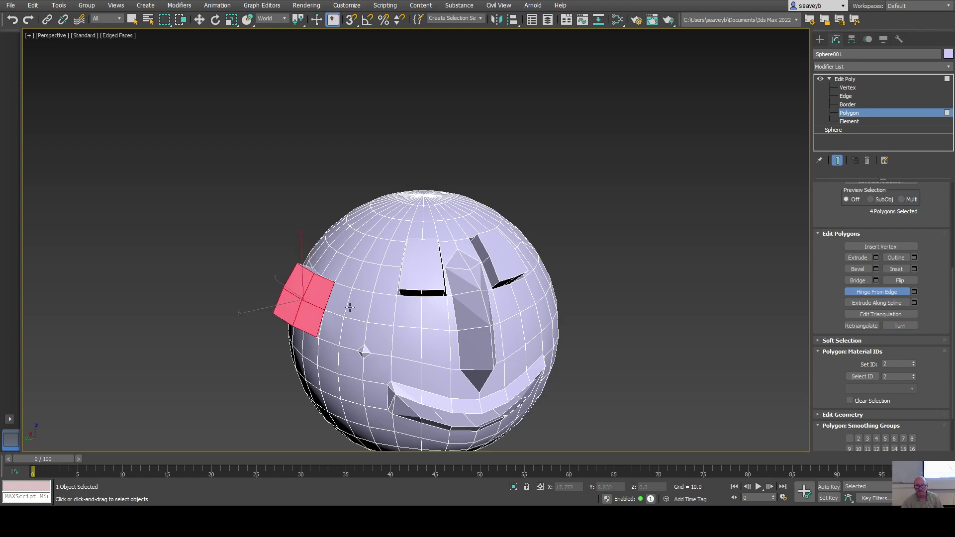
middle_click_drag(382, 320, 407, 320, "alt")
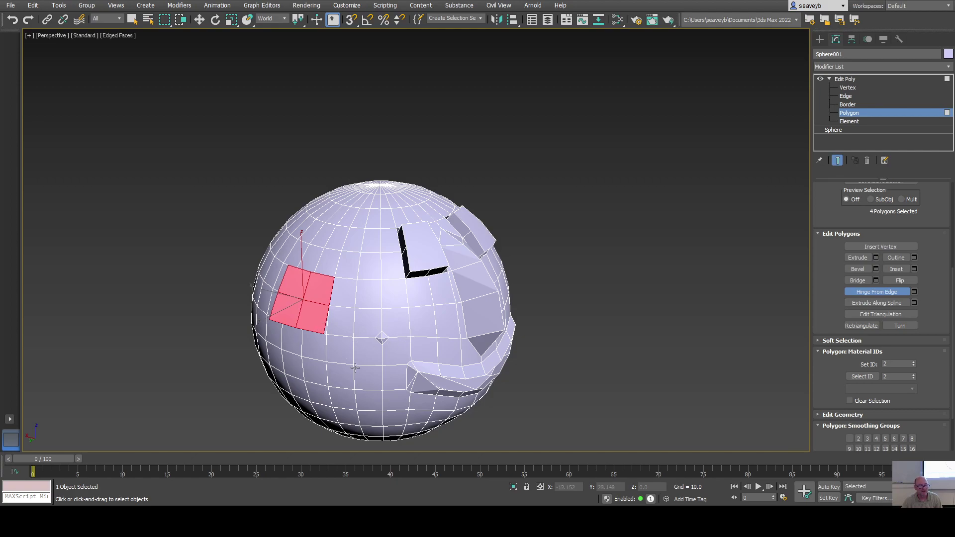
key("ctrl+z")
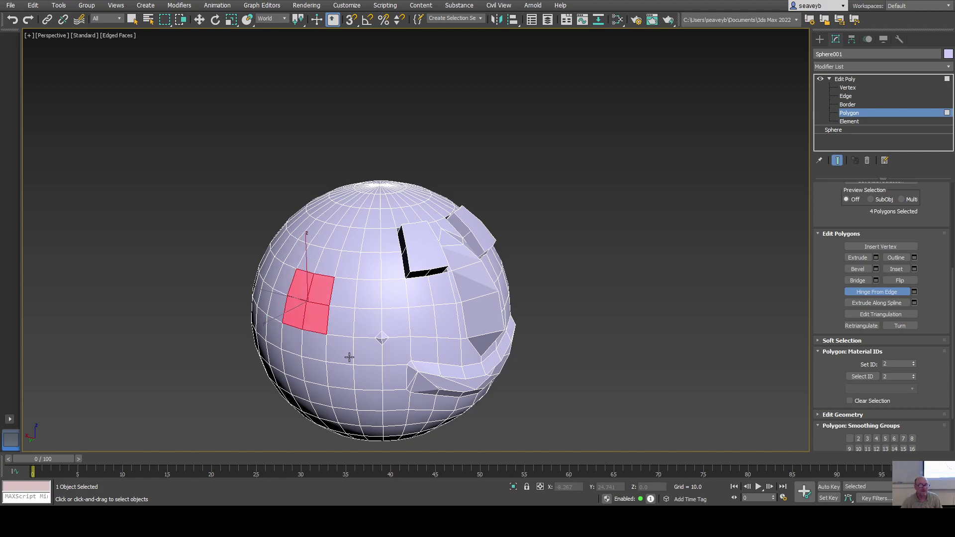
Add the two polygons directly below to the selection and hinge all six outward from their front edge as an ear.
right_click(319, 349)
left_click(318, 351, "ctrl")
left_click(297, 348, "ctrl")
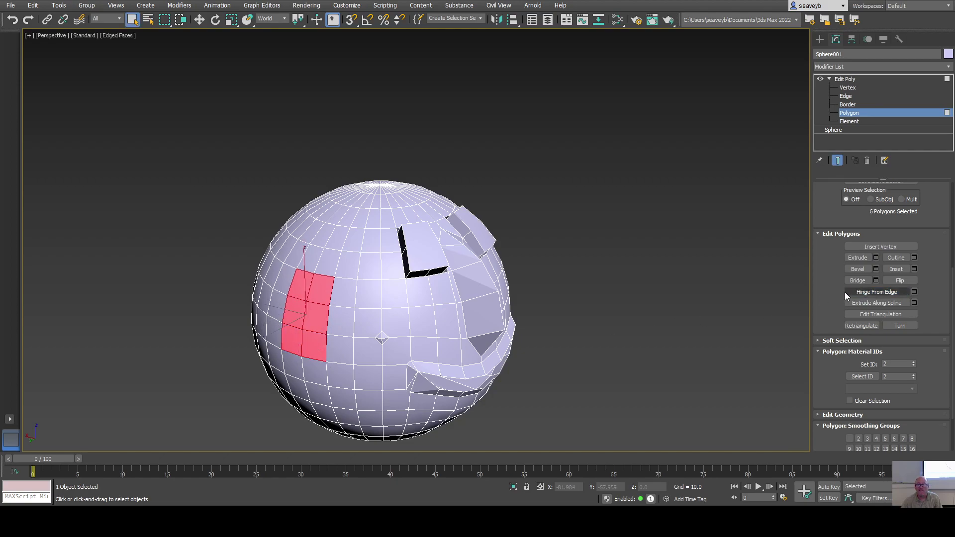
left_click(869, 291)
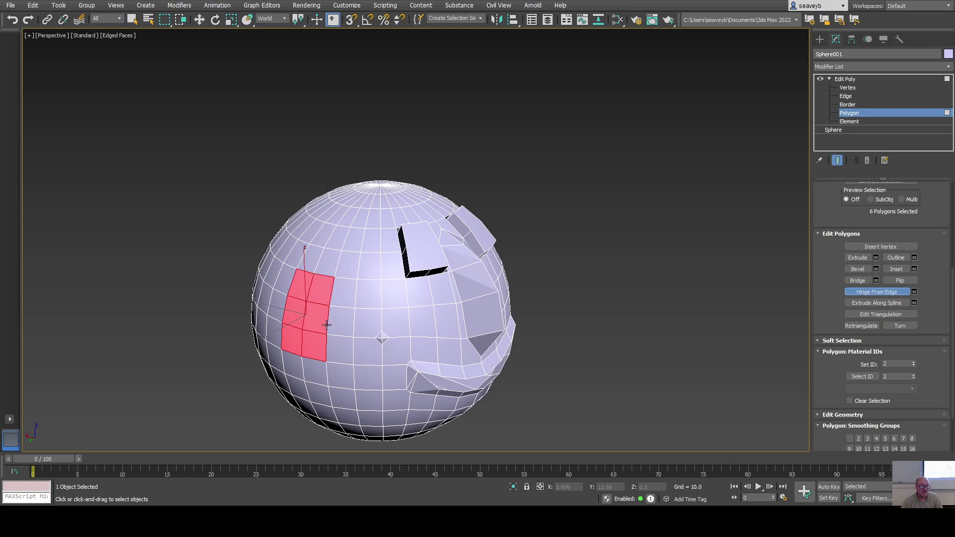
mouse_move(326, 325)
left_mouse_down()
mouse_move(332, 349)
mouse_move(328, 338)
left_mouse_up()
middle_click_drag(379, 347, 309, 345, "alt")
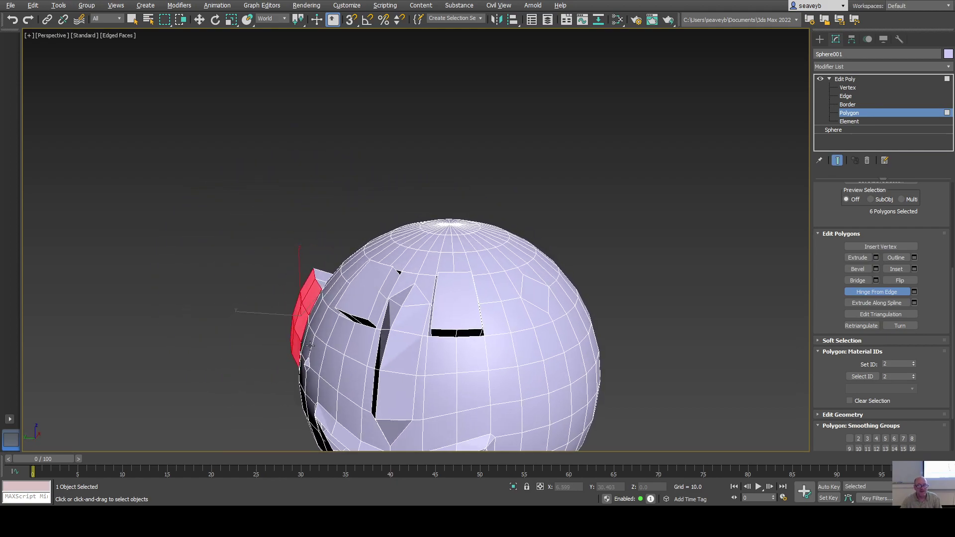
Select a matching block of six polygons, two wide and three high, on the opposite side of the head.
middle_click_drag(537, 360, 411, 326)
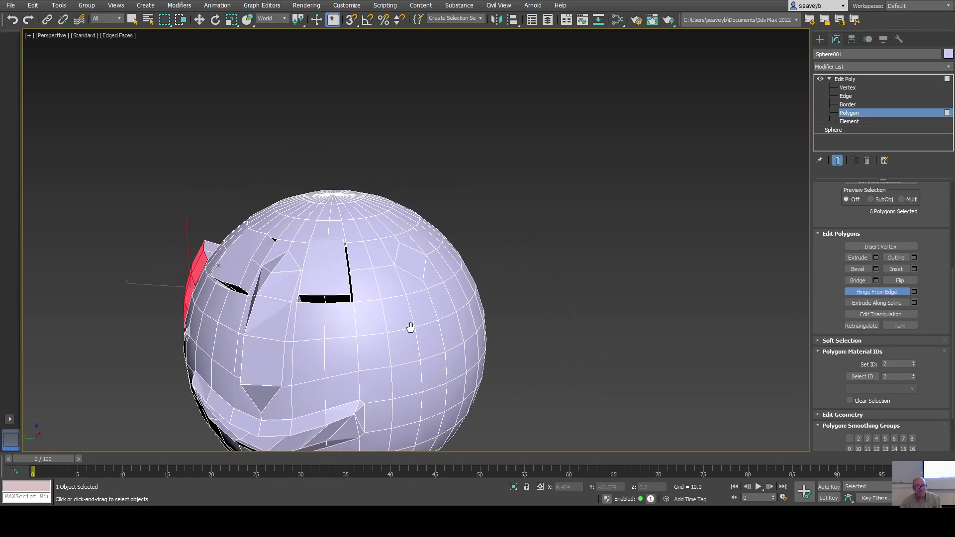
key("q")
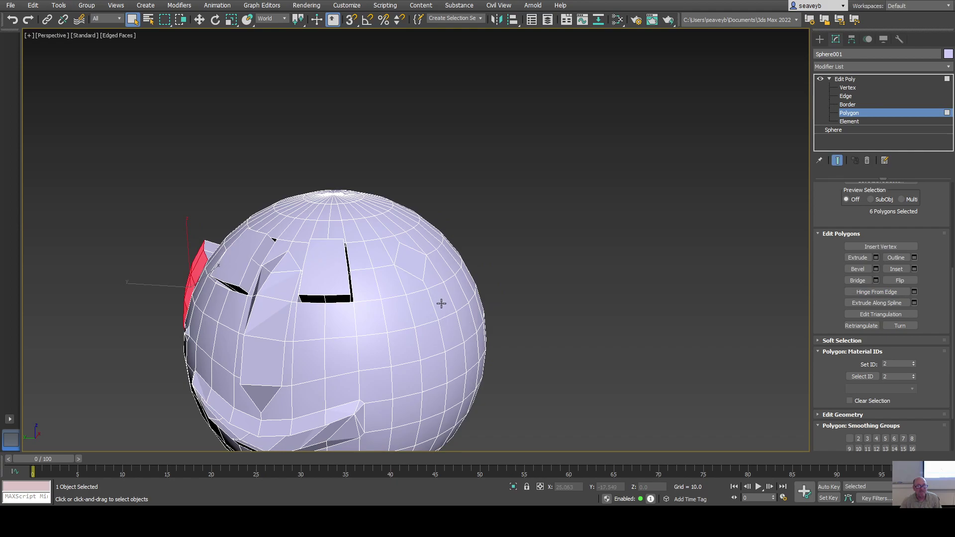
left_click(441, 304)
left_click(449, 333, "ctrl")
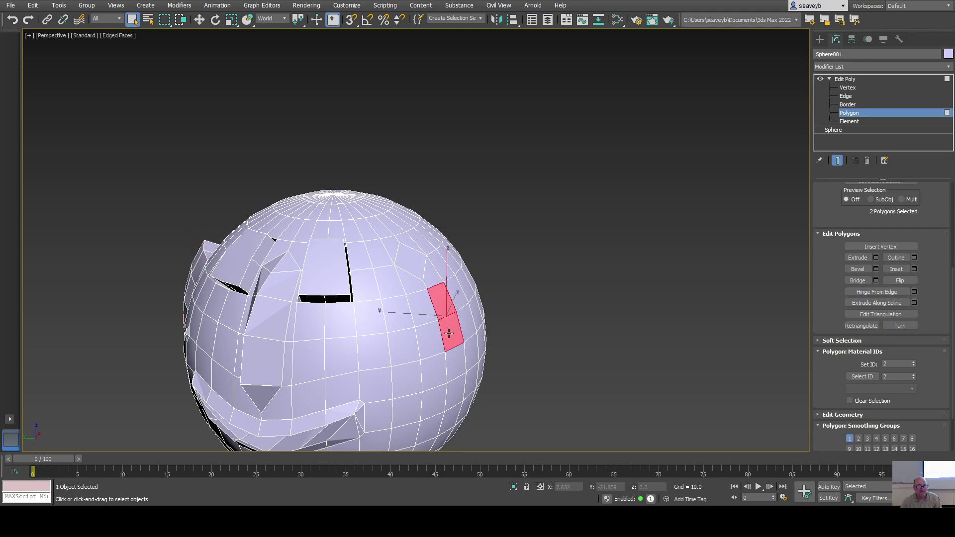
left_click(454, 357, "ctrl")
left_click(476, 354, "ctrl")
left_click(466, 316, "ctrl")
left_click(463, 302, "ctrl")
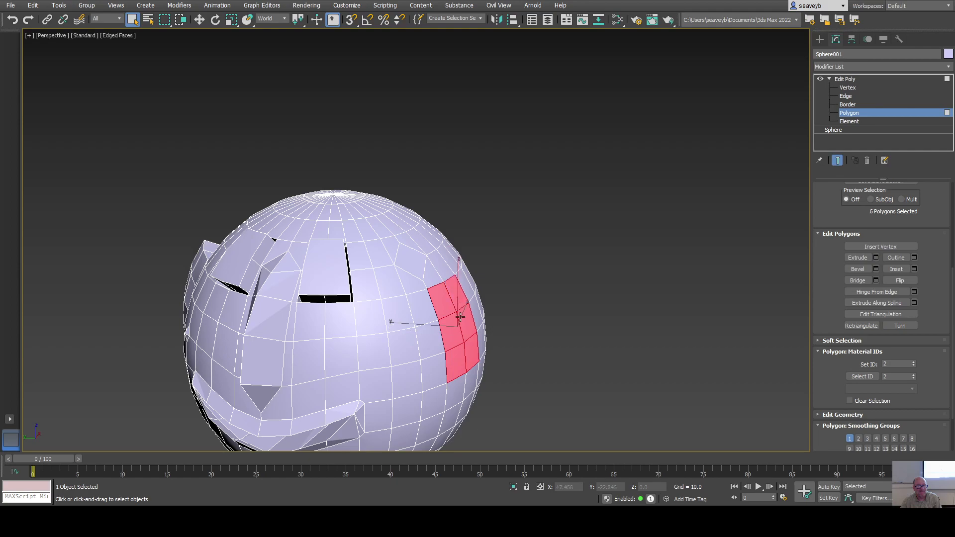
Hinge the six selected polygons outward from their front edge to form the second ear.
mouse_move(407, 365)
middle_mouse_down("alt")
mouse_move(275, 418)
mouse_move(277, 426)
mouse_move(422, 366)
mouse_move(413, 361)
middle_mouse_up("alt")
left_click(871, 292)
left_click_drag(445, 338, 447, 349)
middle_click_drag(477, 360, 562, 297, "alt")
right_click(496, 366)
mouse_move(562, 337)
middle_mouse_down("alt")
mouse_move(656, 341)
mouse_move(556, 345)
middle_mouse_up("alt")
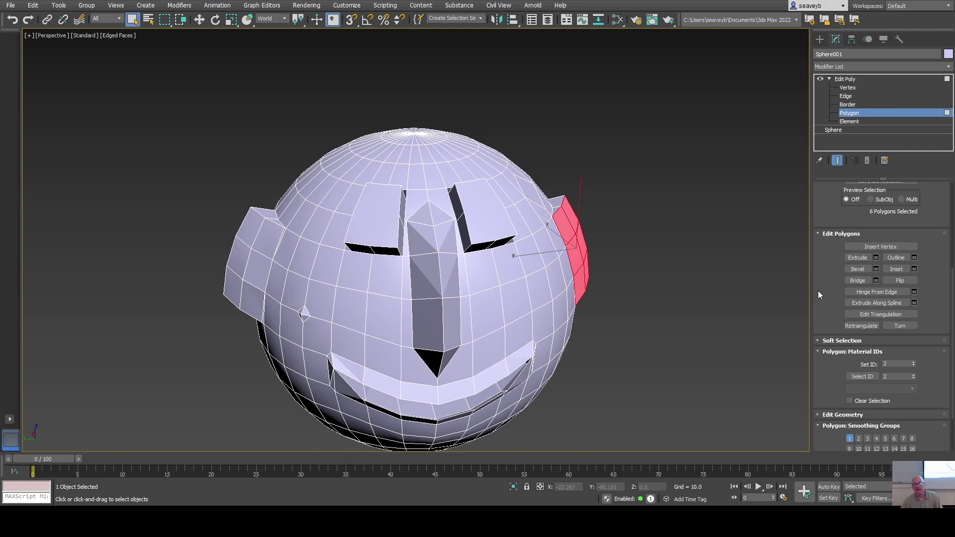
At edge level, extrude the middle vertical edge of the ear on the spiked cheek's side inward as a hollow.
left_click(846, 97)
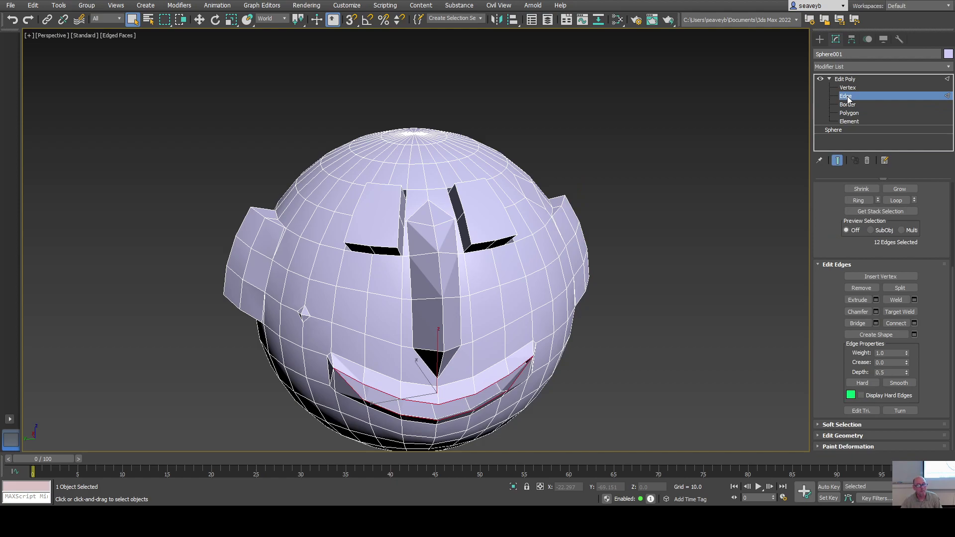
left_click(245, 265)
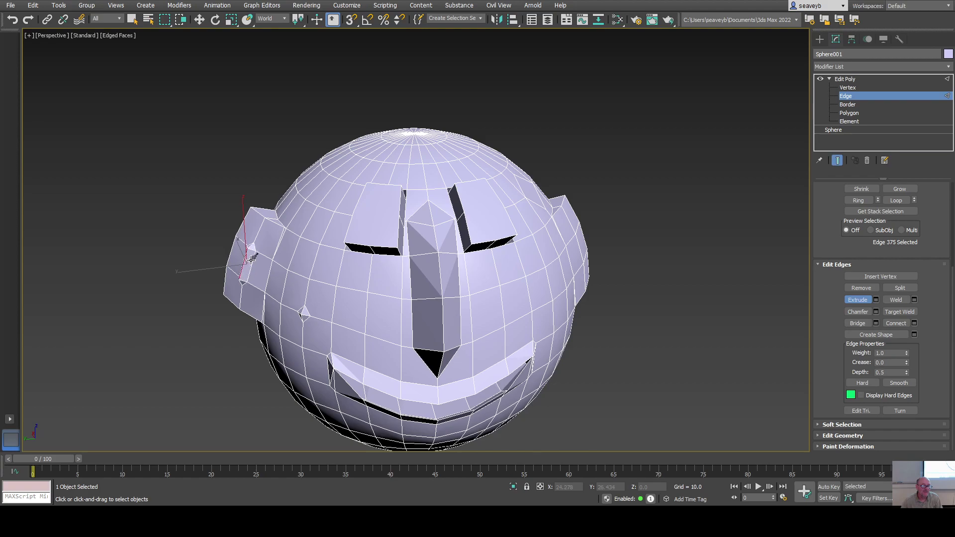
mouse_move(254, 269)
left_mouse_down()
mouse_move(264, 234)
mouse_move(264, 269)
left_mouse_up()
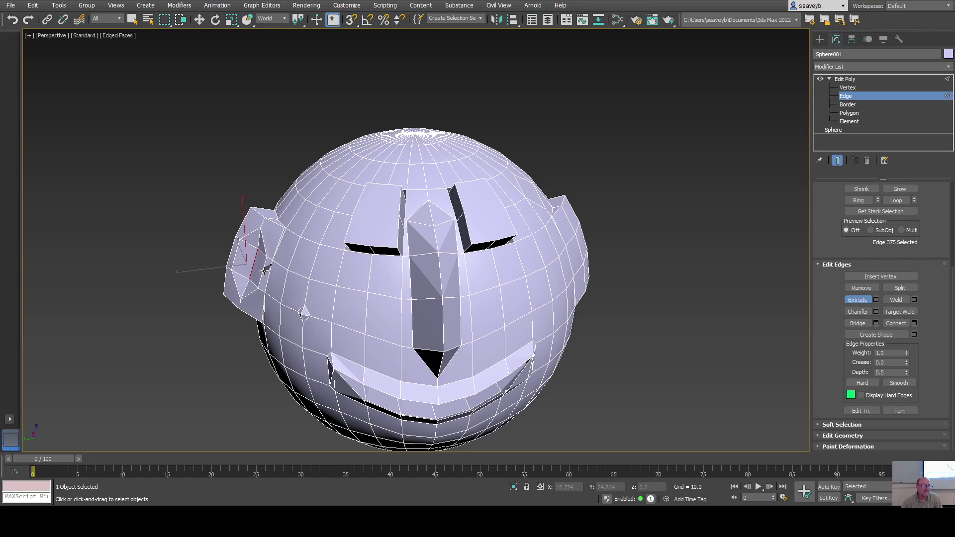
Extrude the middle vertical edge of the opposite ear inward to hollow it, and leave the Extrude tool.
middle_click_drag(264, 269, 321, 297, "alt")
left_click(588, 303)
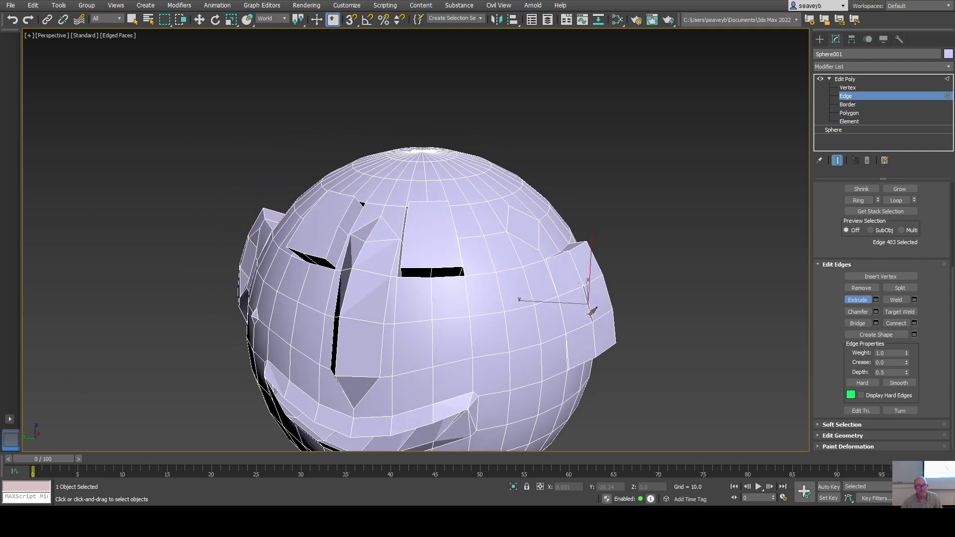
mouse_move(592, 323)
left_mouse_down()
mouse_move(601, 295)
mouse_move(593, 321)
mouse_move(616, 316)
mouse_move(609, 322)
left_mouse_up()
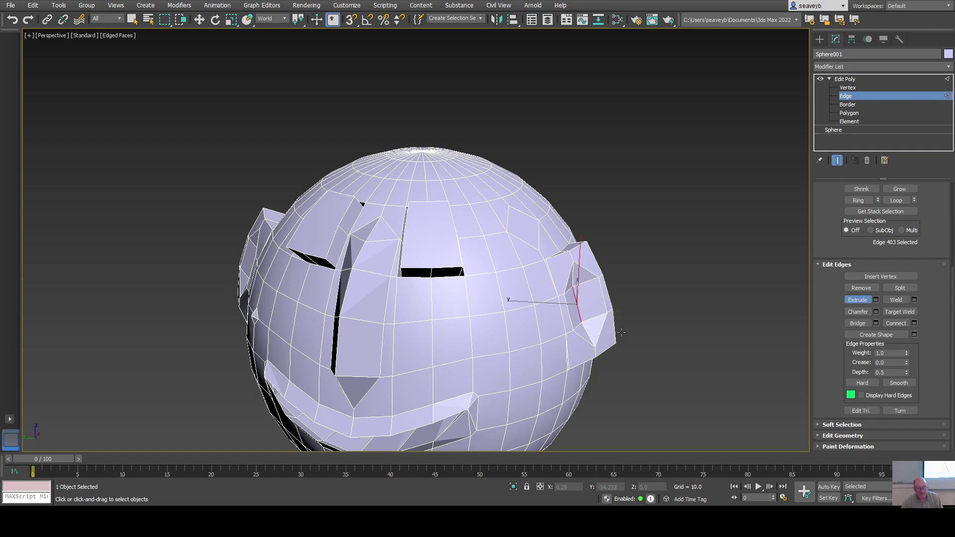
right_click(611, 326)
Switch to vertex level, turn on Soft Selection, and select the pole vertex at the top of the head.
middle_click_drag(635, 341, 649, 365, "alt")
middle_click_drag(507, 397, 584, 334)
middle_click_drag(539, 296, 515, 348, "alt")
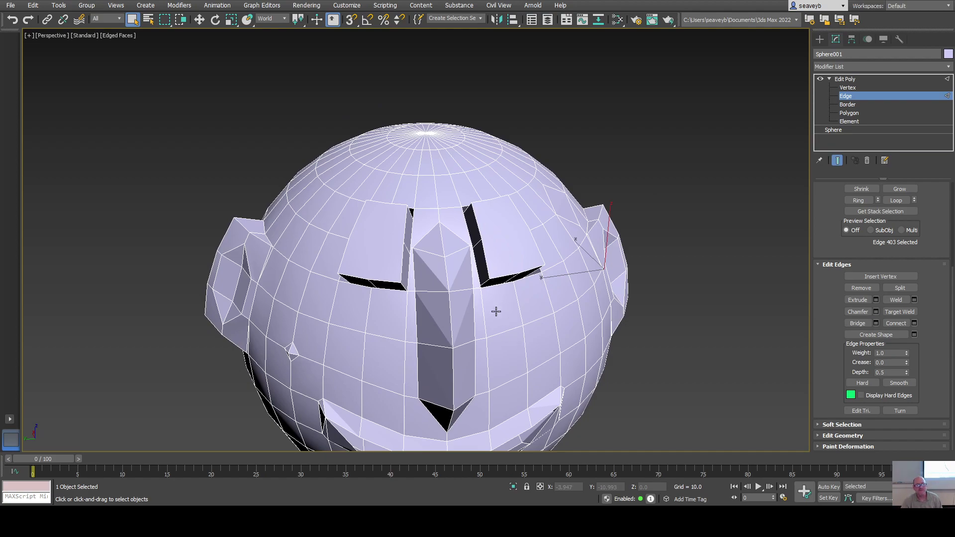
middle_click_drag(497, 313, 514, 243, "alt")
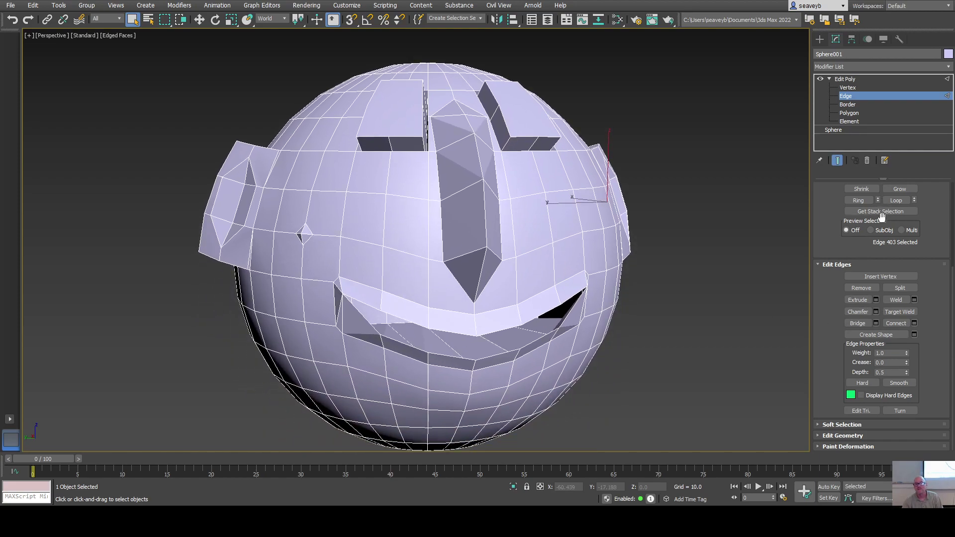
left_click(848, 87)
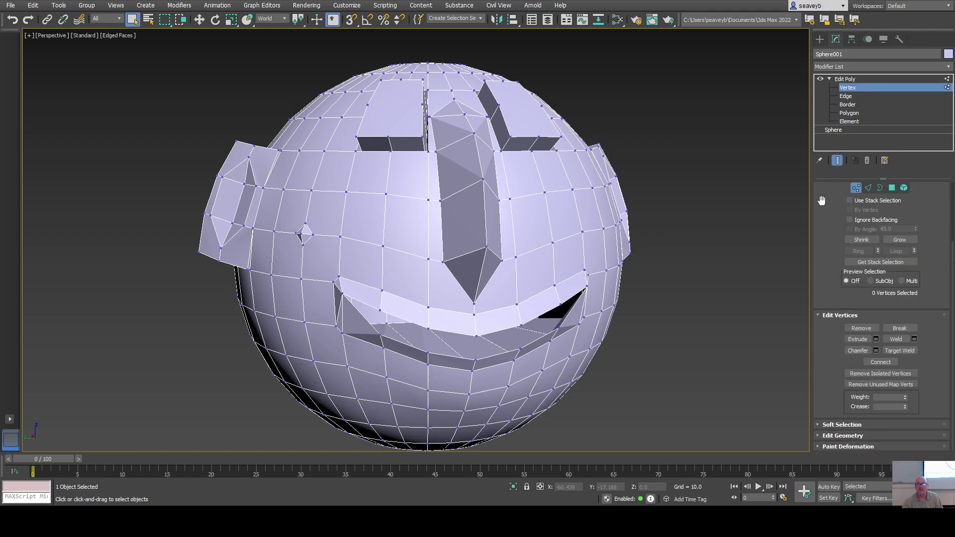
left_click(821, 424)
left_click(849, 218)
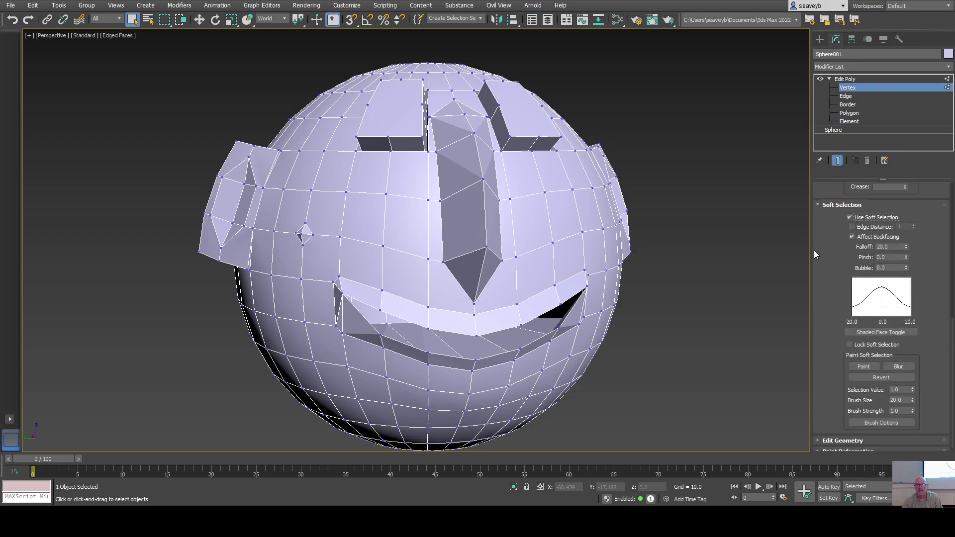
middle_click_drag(595, 194, 600, 252, "alt")
scroll(600, 252, "down", 1)
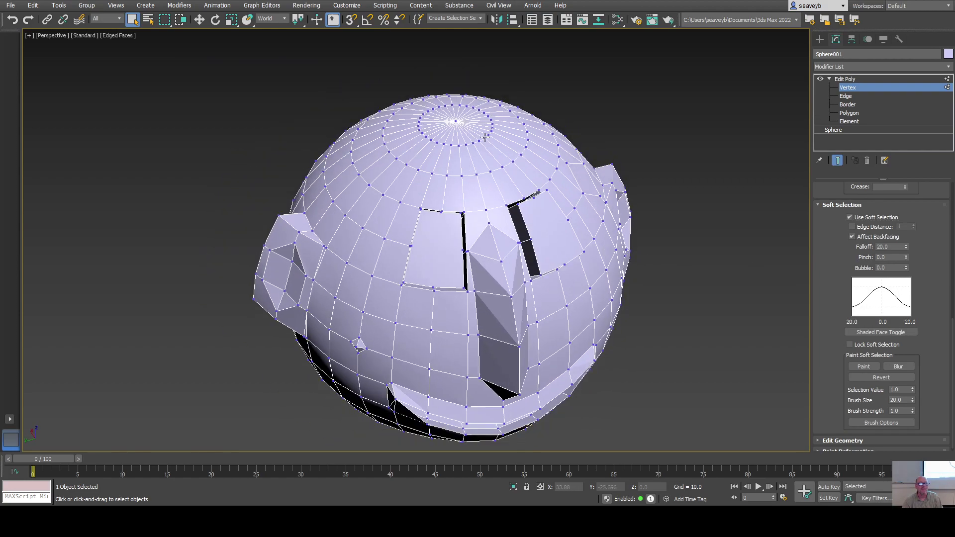
left_click(456, 122)
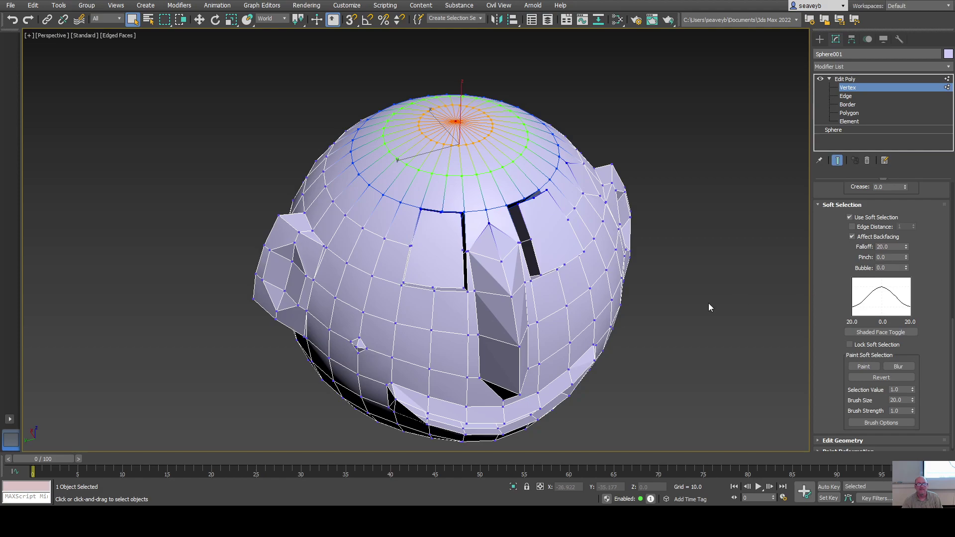
Try raising the soft-selected crown vertices by 3.57 units along Z with the Move tool.
middle_click_drag(619, 312, 628, 293, "alt")
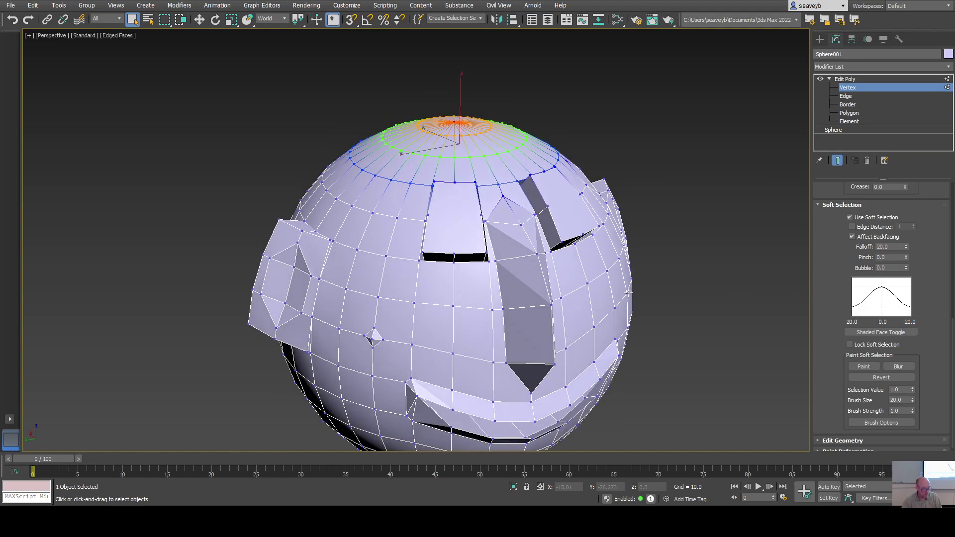
key("w")
middle_click_drag(512, 137, 477, 209, "alt")
left_click_drag(440, 160, 442, 141)
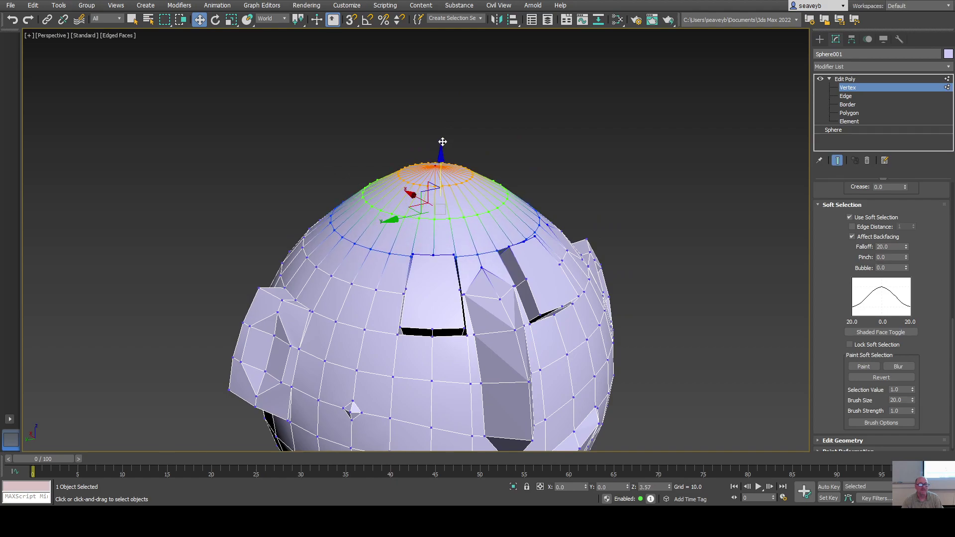
right_click(442, 142)
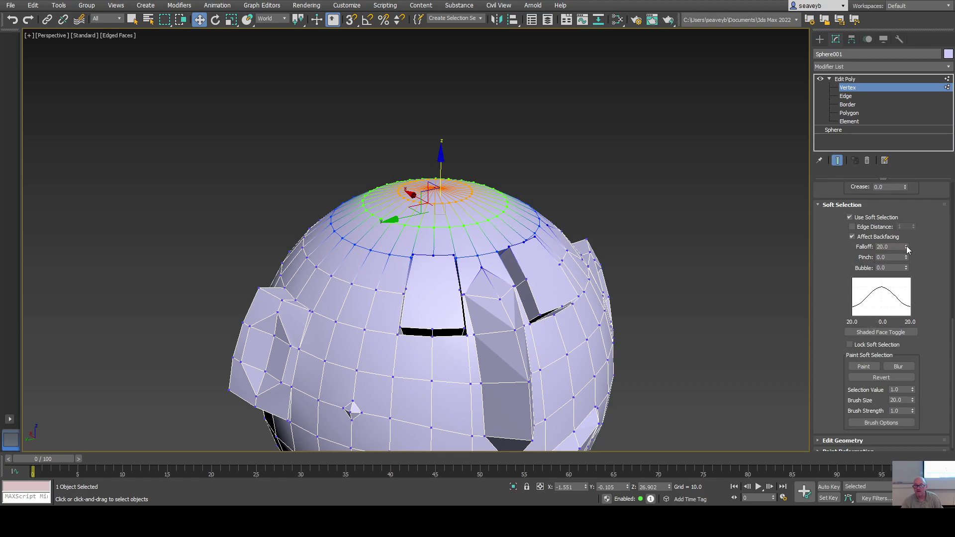
Set the soft selection falloff to 21.8 and bubble to 0.75, and raise the crown to about Z 29.79.
left_click_drag(905, 247, 911, 228)
left_click_drag(441, 175, 446, 147)
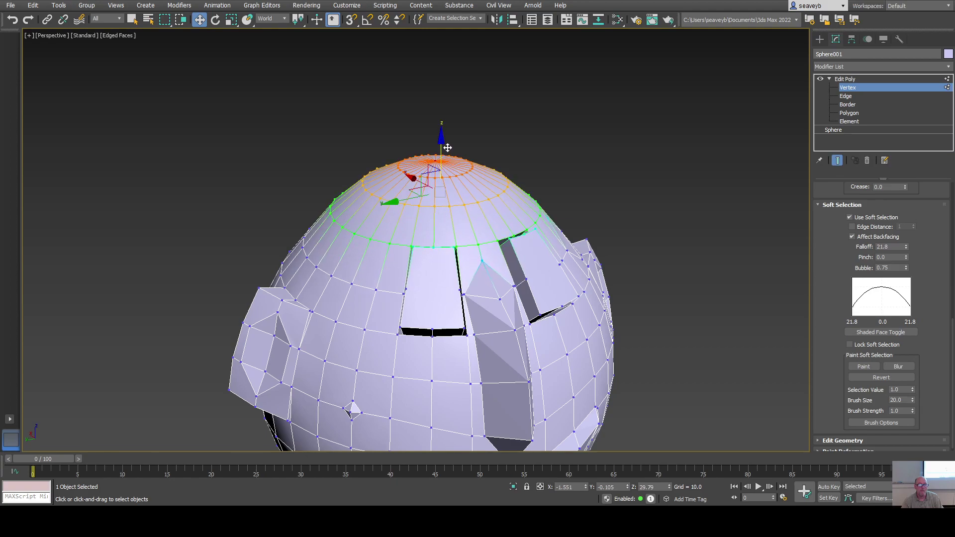
Select the pole vertex at the underside of the head with Soft Selection still on.
middle_click_drag(567, 416, 524, 393, "alt")
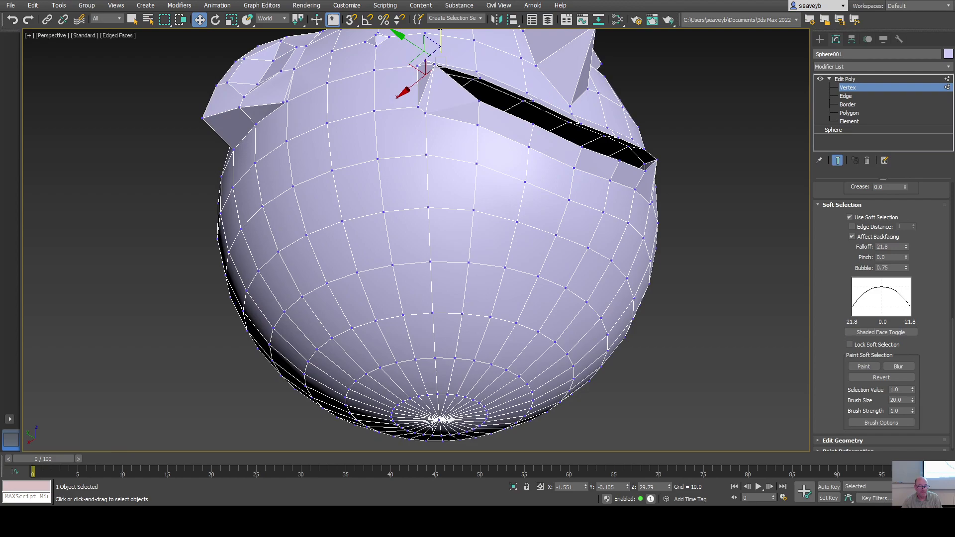
mouse_move(439, 419)
left_mouse_down()
mouse_move(440, 447)
mouse_move(438, 421)
left_mouse_up()
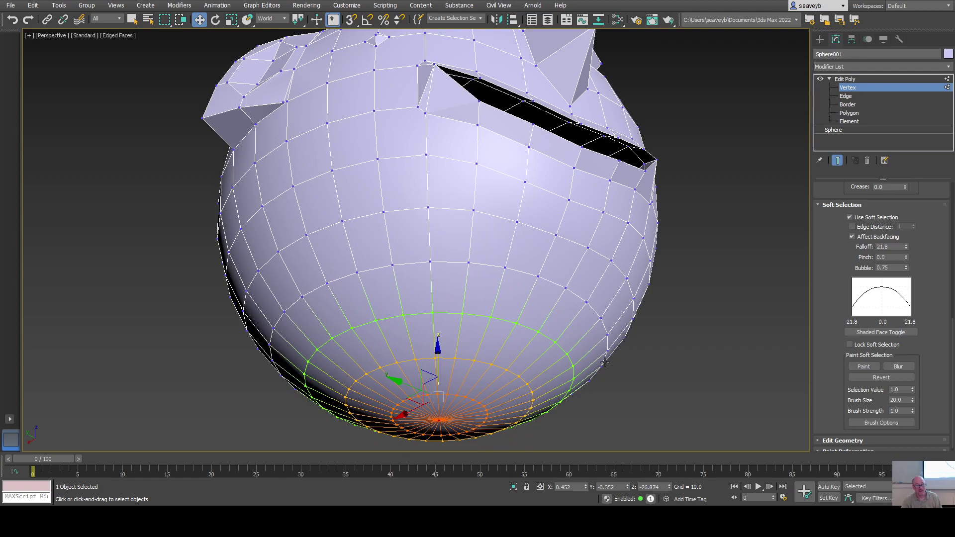
Try pulling the soft-selected chin vertices down along Z to about -32.18, and undo the moves.
middle_click_drag(626, 336, 656, 263)
mouse_move(465, 288)
left_mouse_down()
mouse_move(468, 334)
mouse_move(470, 281)
mouse_move(475, 296)
mouse_move(486, 278)
mouse_move(484, 287)
left_mouse_up()
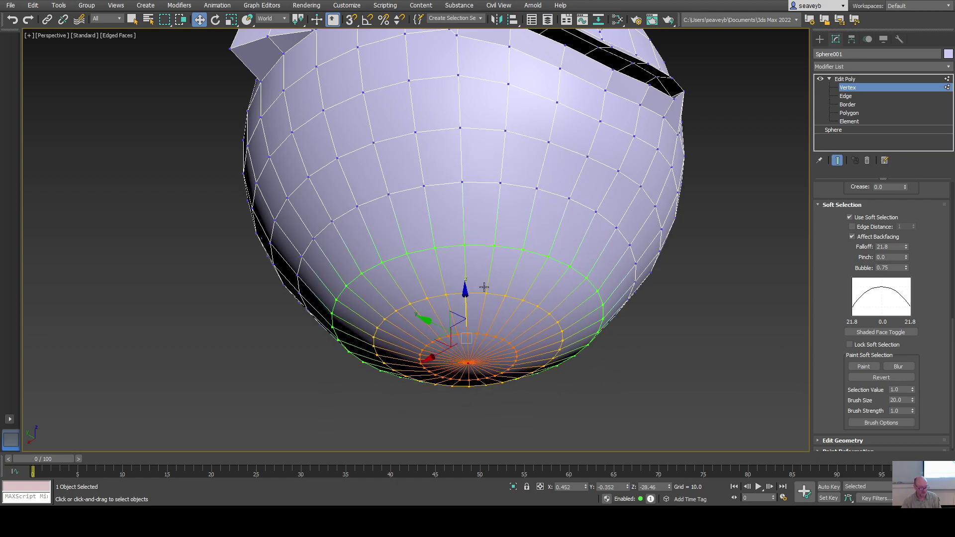
key("ctrl+z")
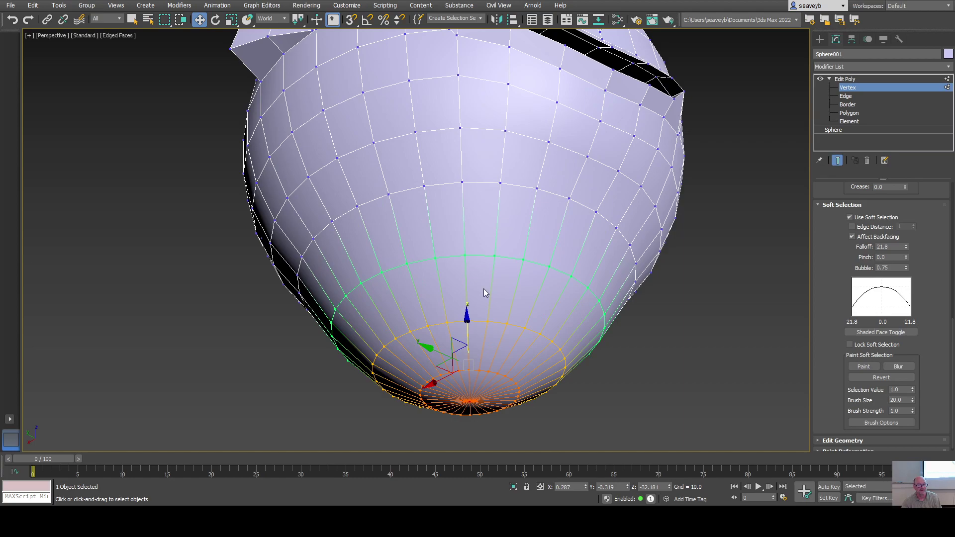
key("ctrl+z")
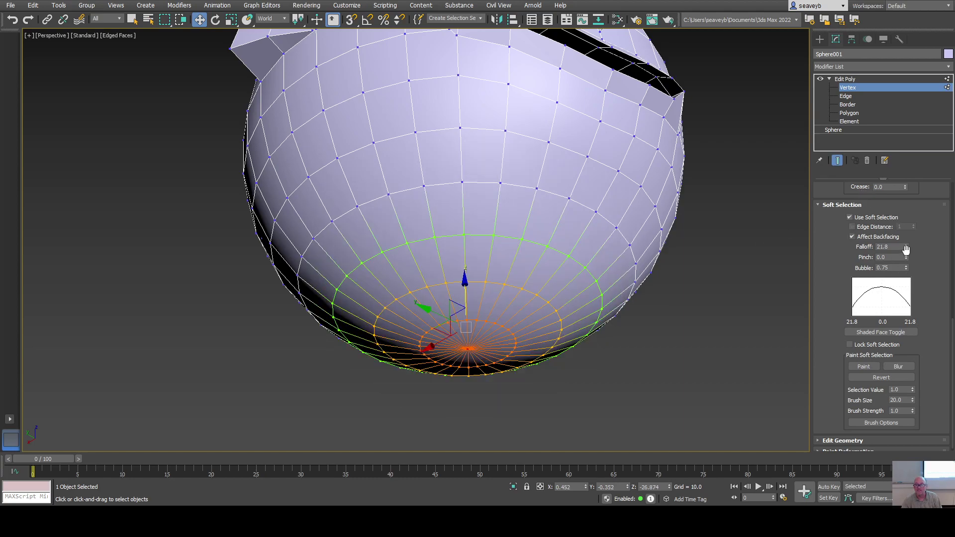
Set the soft selection falloff to 28.34, lower the chin to about Z -30.06, and leave vertex level.
left_click_drag(906, 250, 904, 238)
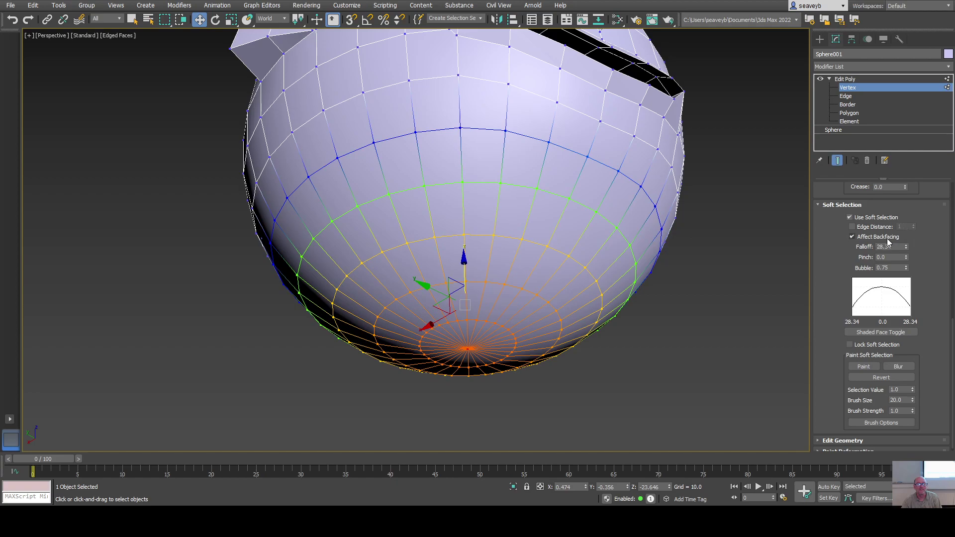
left_click_drag(464, 269, 465, 316)
middle_click_drag(657, 351, 691, 321, "alt")
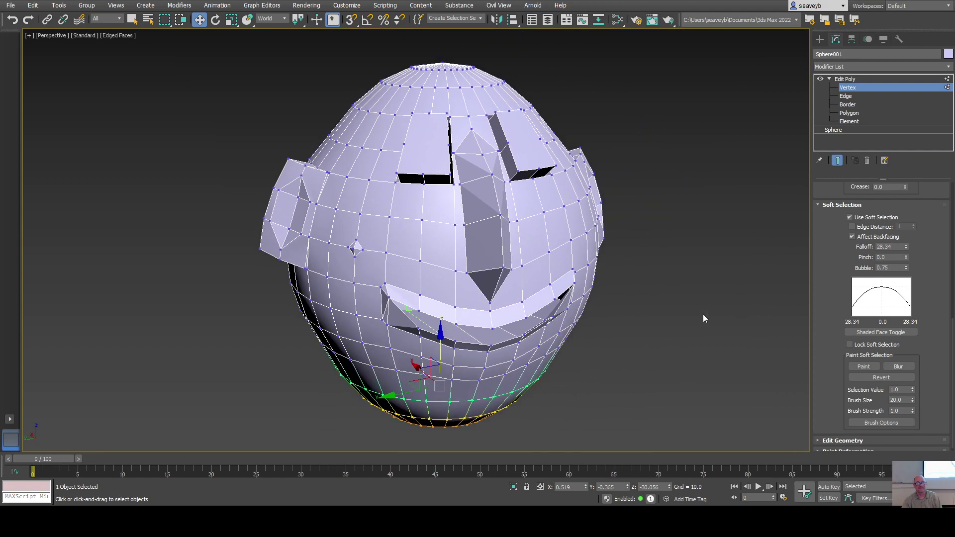
left_click(847, 88)
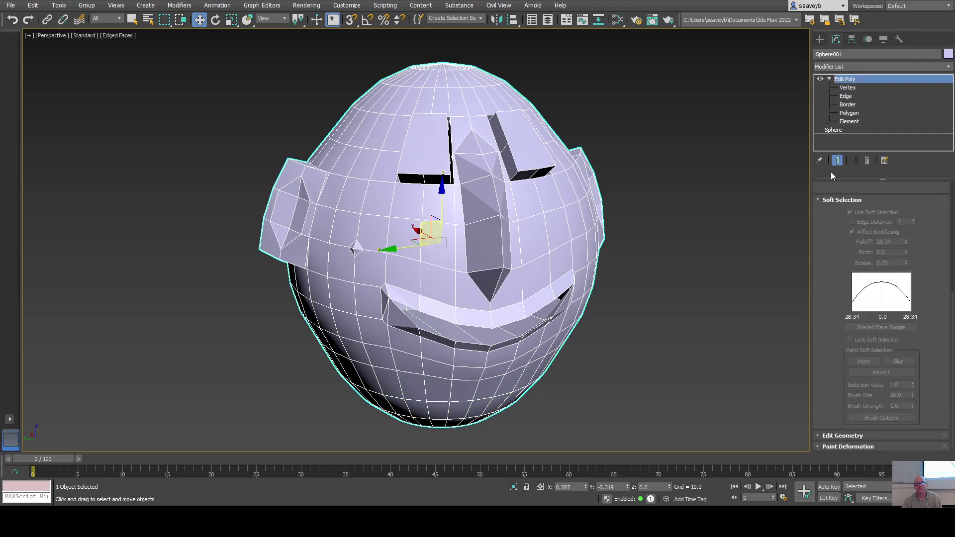
mouse_move(622, 393)
middle_mouse_down("alt")
mouse_move(716, 373)
mouse_move(725, 414)
mouse_move(677, 394)
mouse_move(714, 386)
mouse_move(682, 392)
mouse_move(648, 382)
mouse_move(630, 391)
middle_mouse_up("alt")
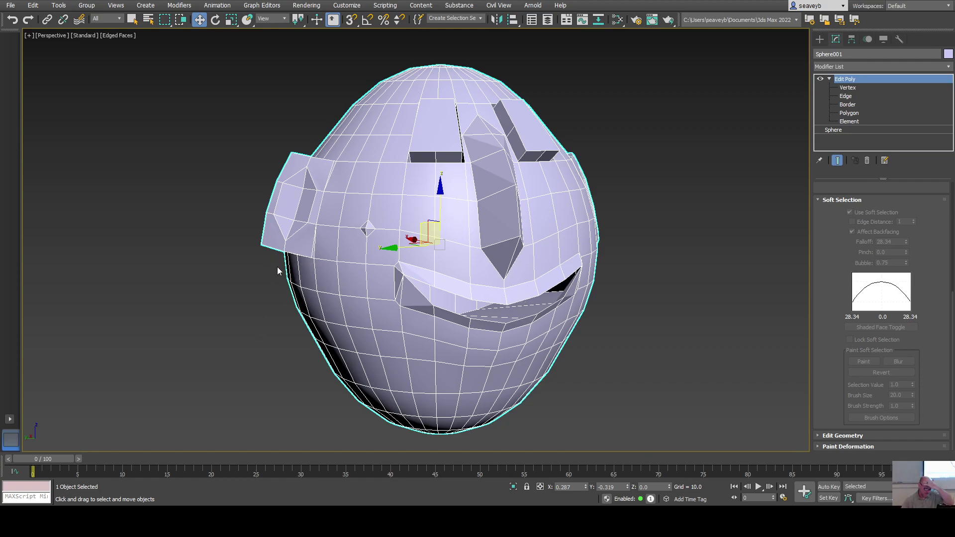
middle_click_drag(442, 267, 411, 283)
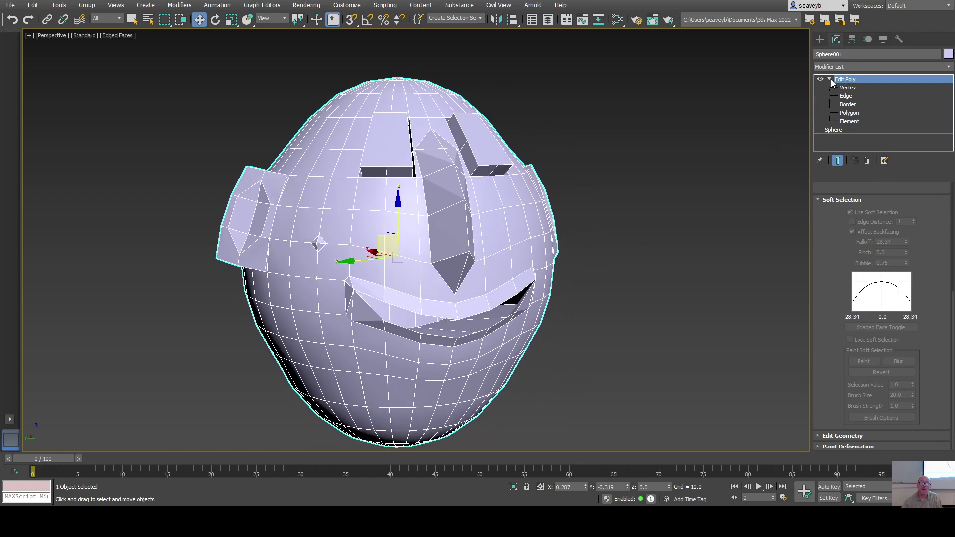
left_click(852, 104)
left_click(849, 114)
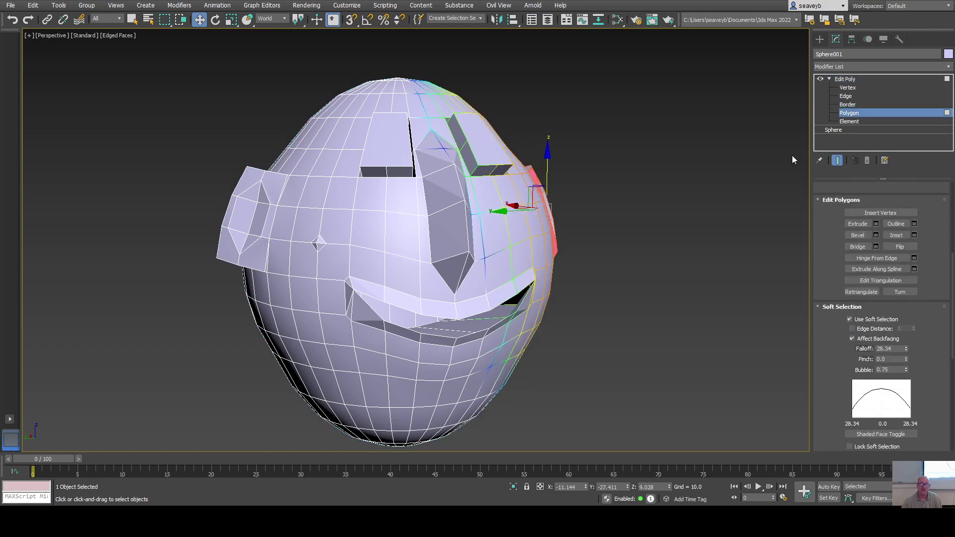
left_click(851, 113)
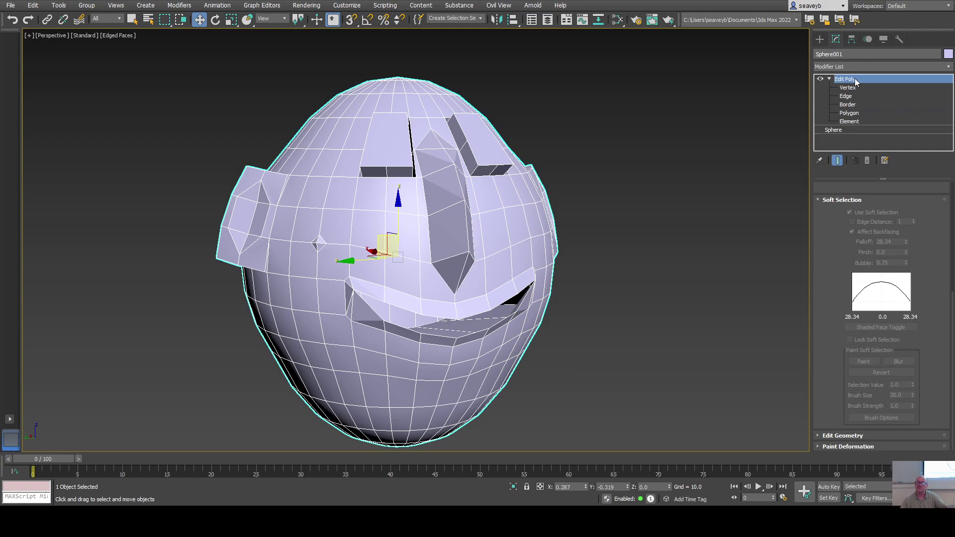
left_click(683, 214)
middle_click_drag(681, 298, 699, 289, "alt")
At polygon level, select a single polygon on the back of the head and turn off Soft Selection.
left_click(557, 231)
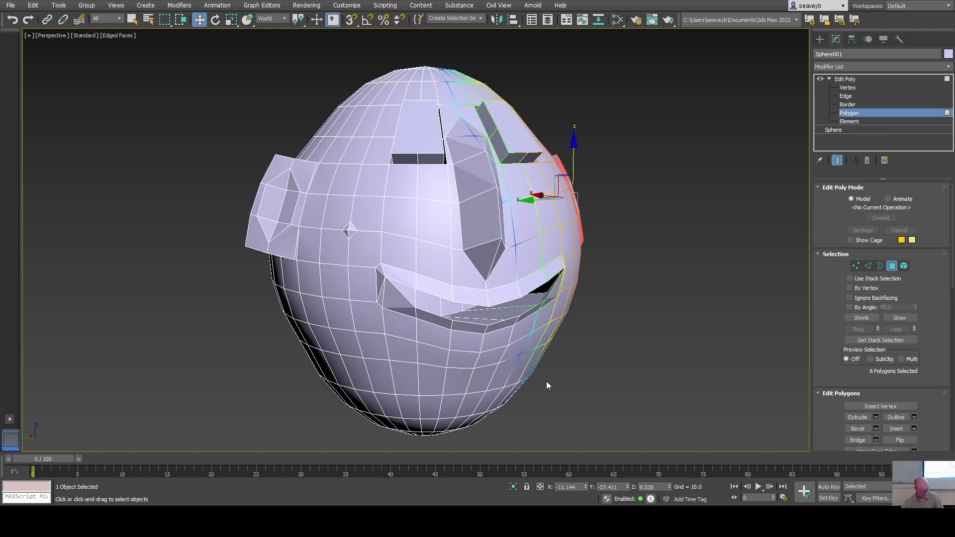
middle_click_drag(541, 386, 628, 387, "alt")
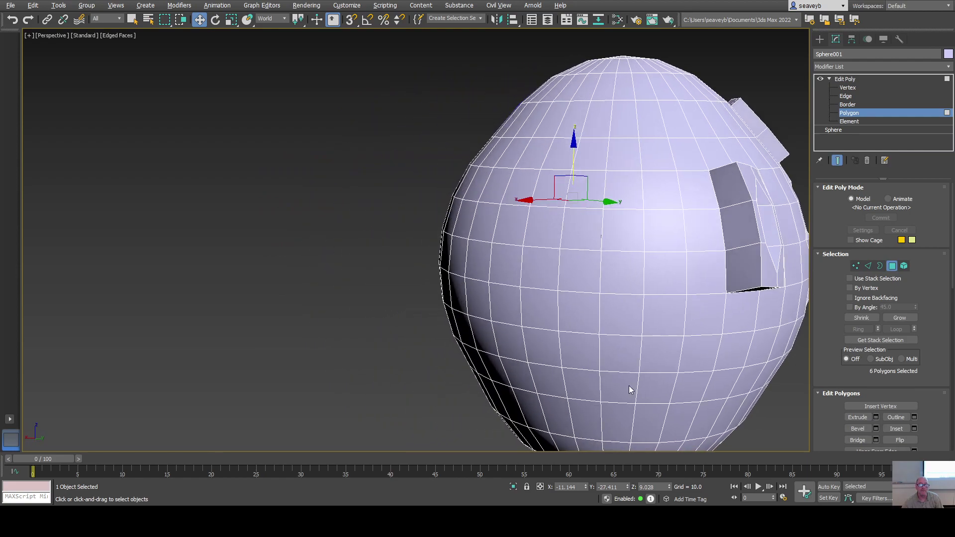
key("q")
left_click(581, 282)
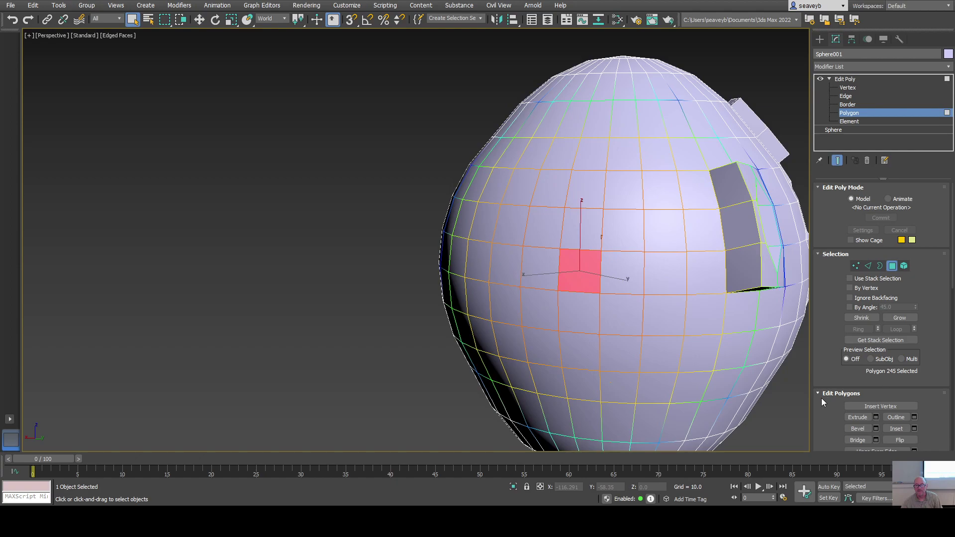
scroll(831, 274, "down", 5)
left_click(850, 363)
left_click(849, 364)
Add neighbouring polygons on the back of the head to the selection to form an irregular 14-polygon patch.
left_click(538, 270, "ctrl")
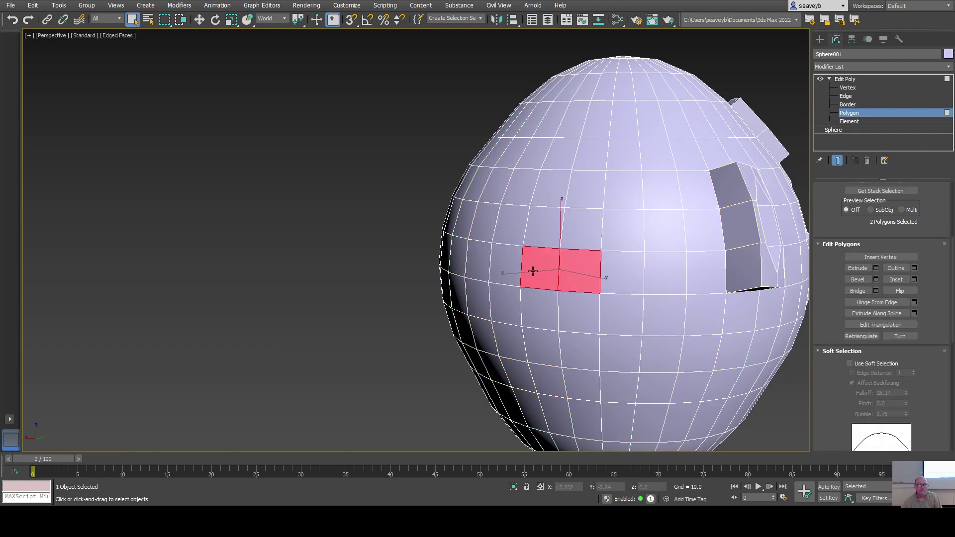
left_click(537, 231, "ctrl")
left_click(573, 196, "ctrl")
left_click(590, 230, "ctrl")
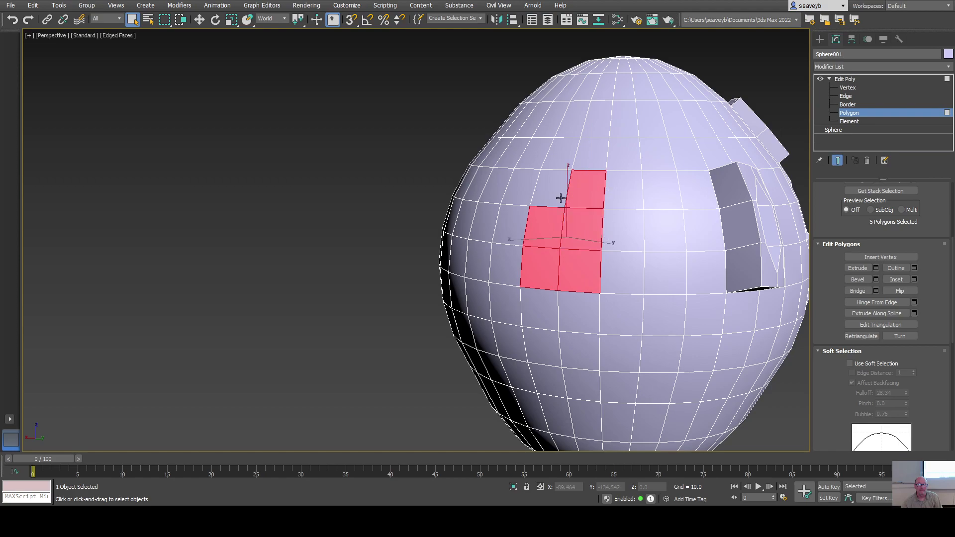
left_click(560, 199, "ctrl")
left_click(532, 194, "ctrl")
left_click(521, 225, "ctrl")
left_click(508, 267, "ctrl")
left_click(504, 306, "ctrl")
left_click(480, 301, "ctrl")
left_click(481, 262, "ctrl")
left_click(485, 214, "ctrl")
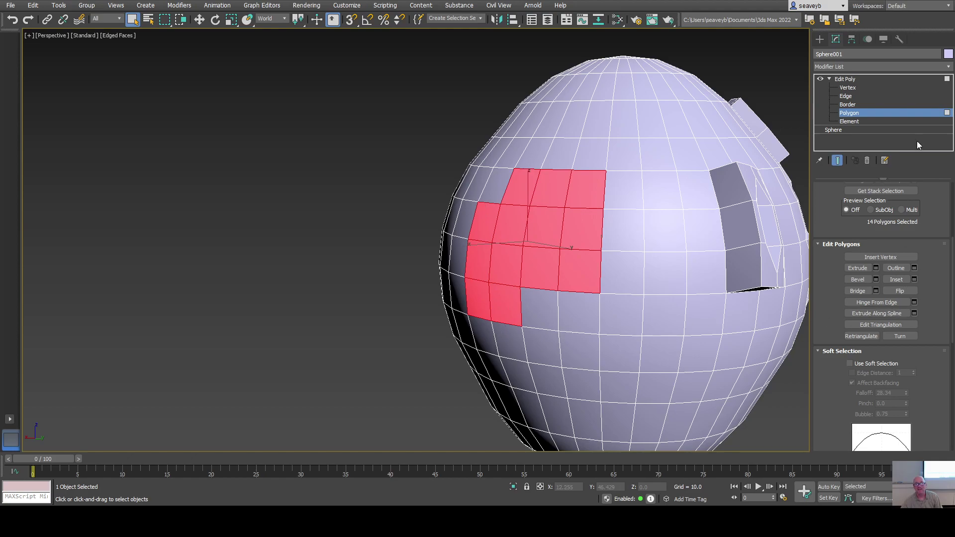
Apply a Noise modifier to the selected polygon patch and set its noise scale to 7.0.
left_click(949, 67)
key("h")
key("n")
key("Return")
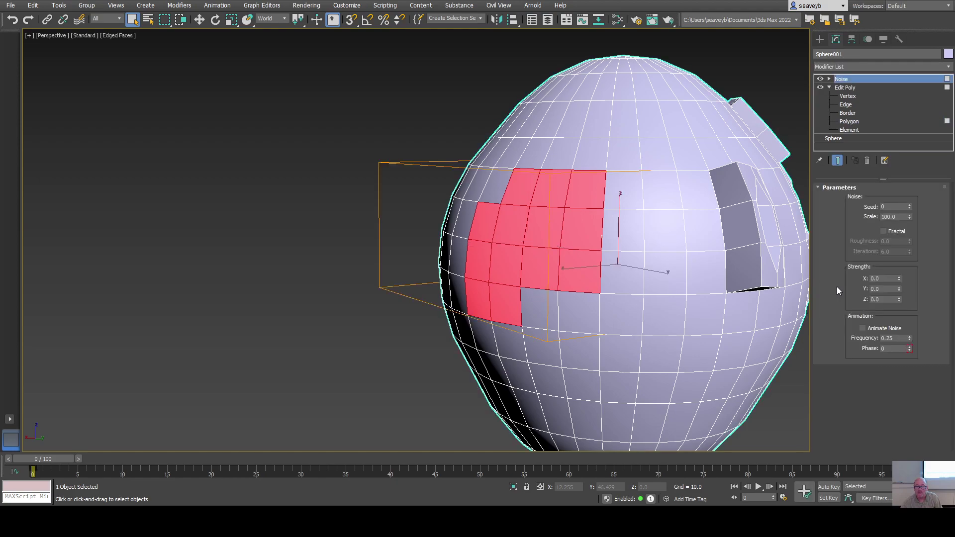
right_click(909, 216)
type("25")
key("Return")
left_click_drag(909, 258, 908, 262)
Set the Noise modifier's strength to 10 on the Z, Y and X axes.
left_click_drag(898, 299, 853, 305)
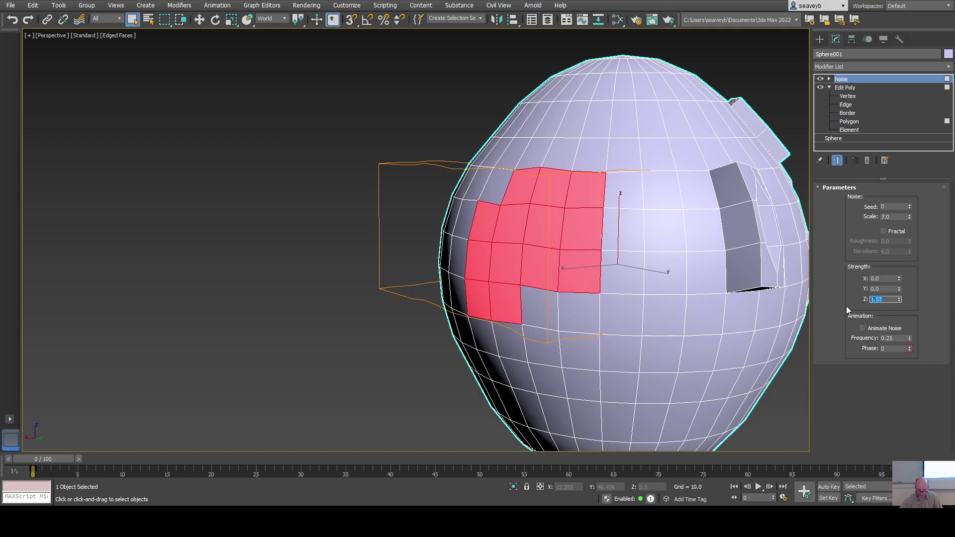
type("10")
key("Return")
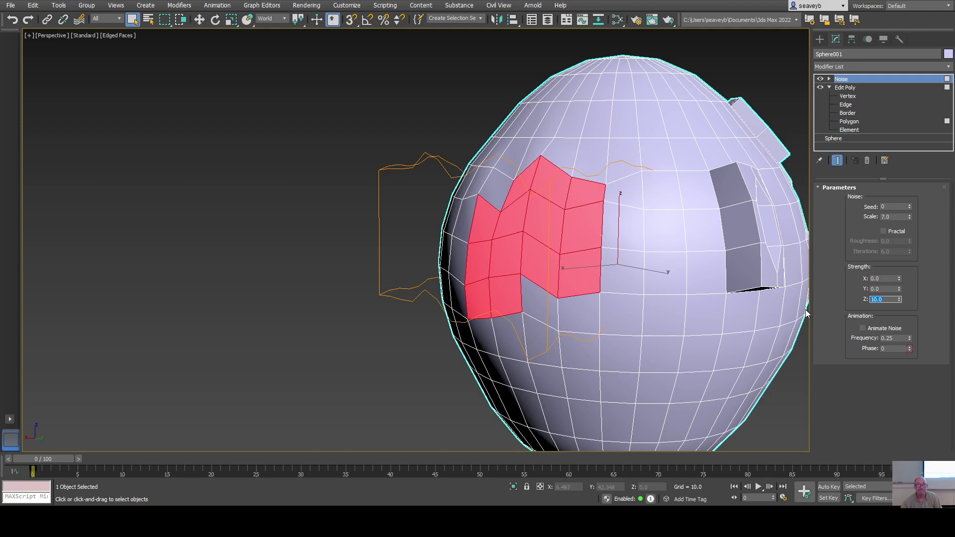
left_click_drag(883, 289, 866, 290)
type("10")
key("Tab")
key("shift+Tab")
key("shift+Tab")
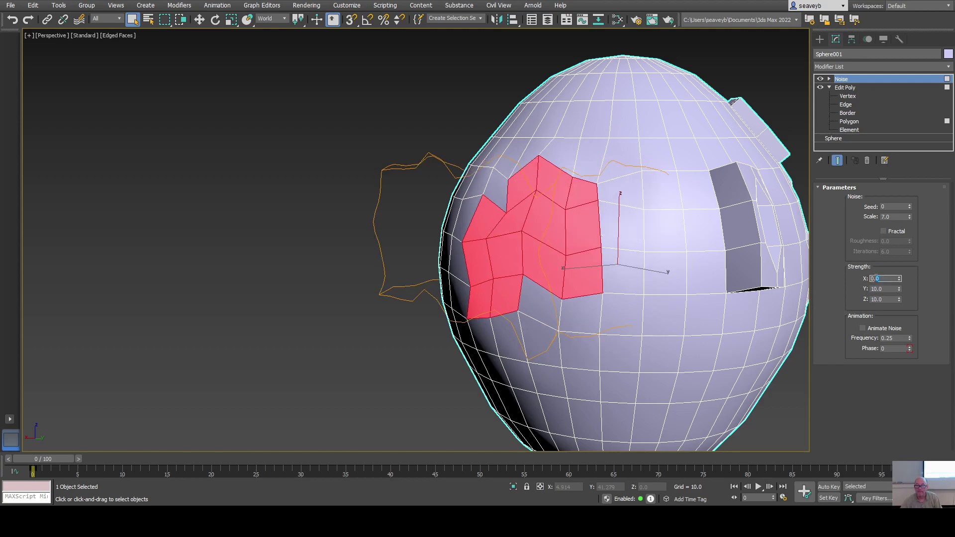
type("10")
key("Return")
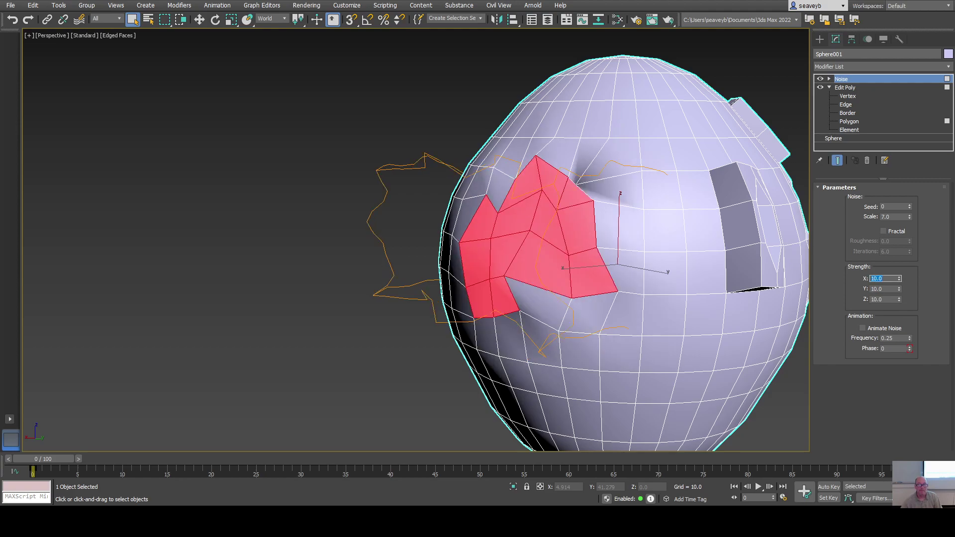
Inspect the noisy patch from another angle and return to the Edit Poly modifier's Polygon level beneath Noise.
mouse_move(687, 332)
middle_mouse_down("alt")
mouse_move(614, 313)
mouse_move(696, 328)
mouse_move(678, 347)
middle_mouse_up("alt")
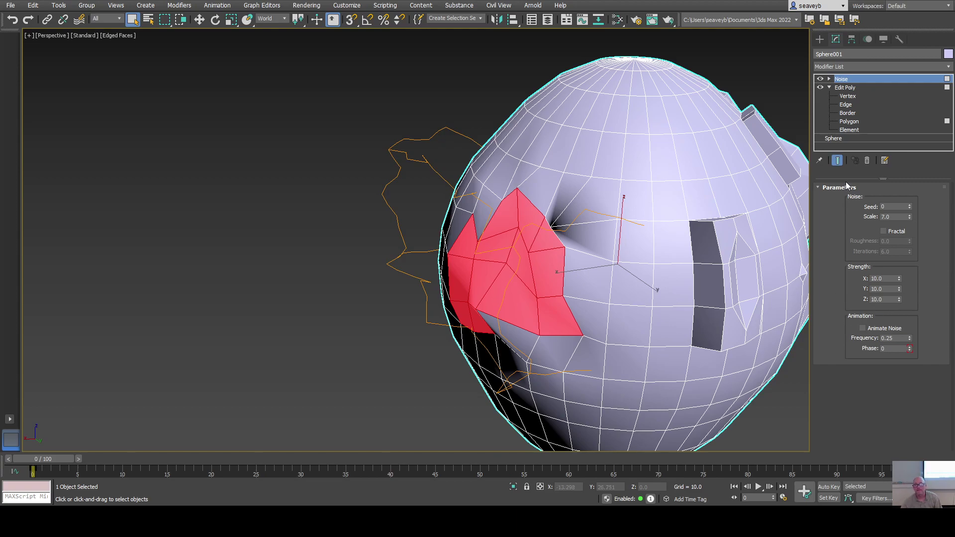
left_click(851, 122)
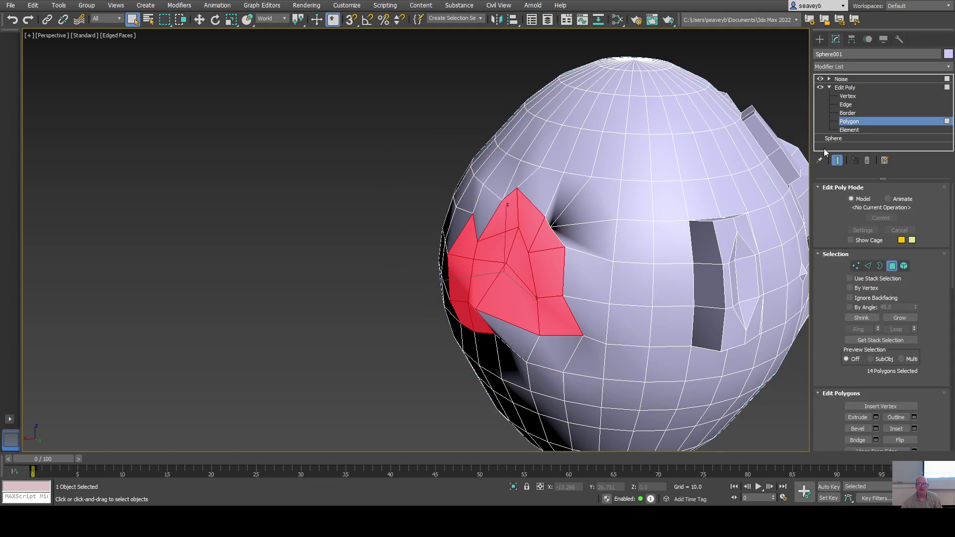
middle_click_drag(605, 365, 674, 360)
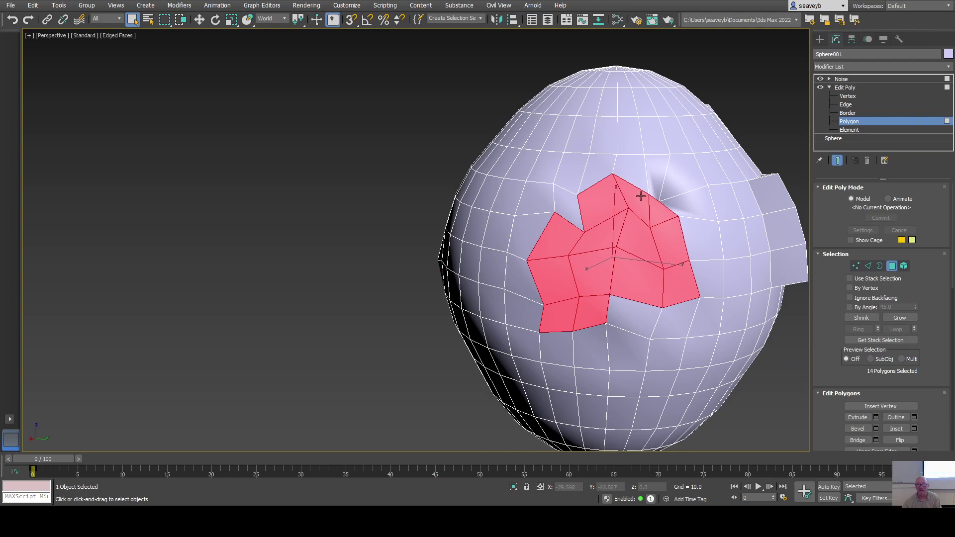
Alternate between the Vertex and Polygon levels to compare how each level's selection drives the Noise effect.
left_click(856, 267)
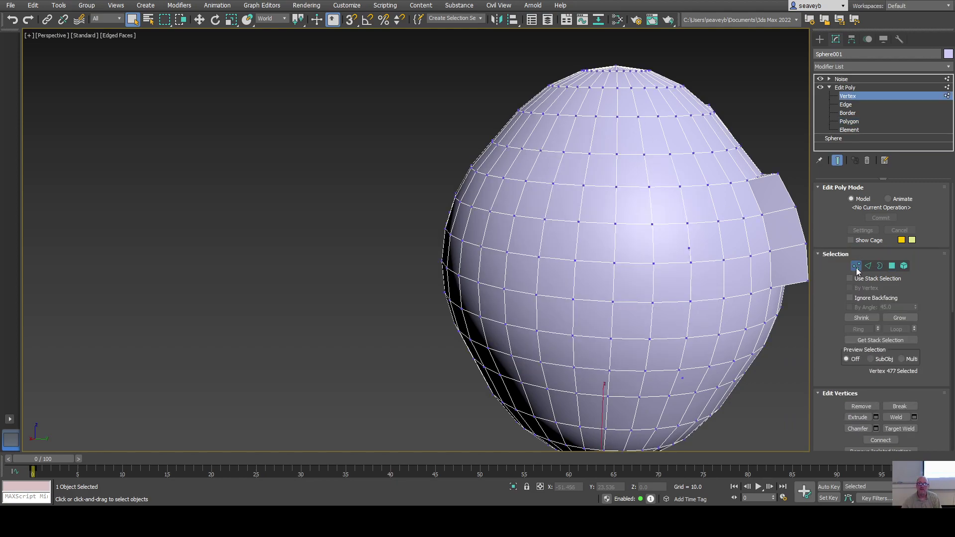
left_click(892, 265)
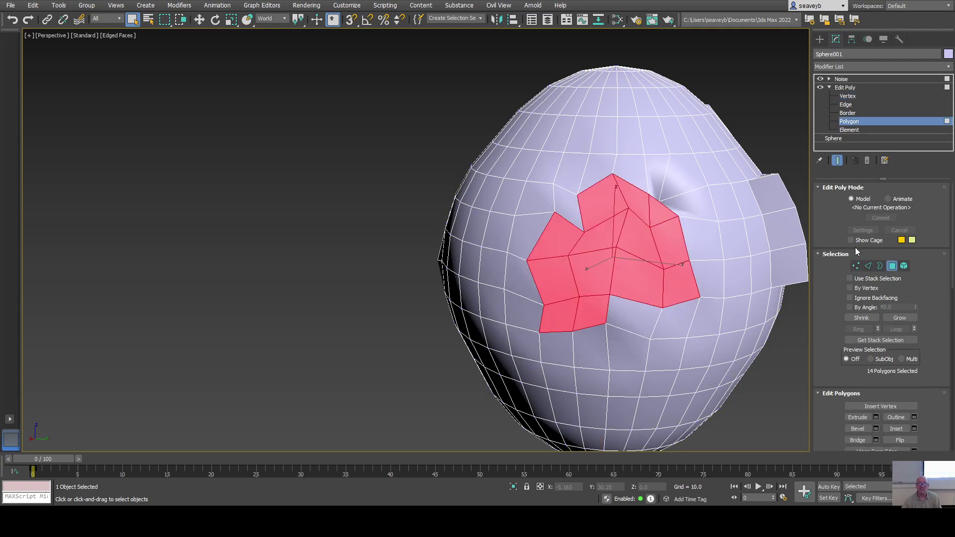
left_click(856, 267)
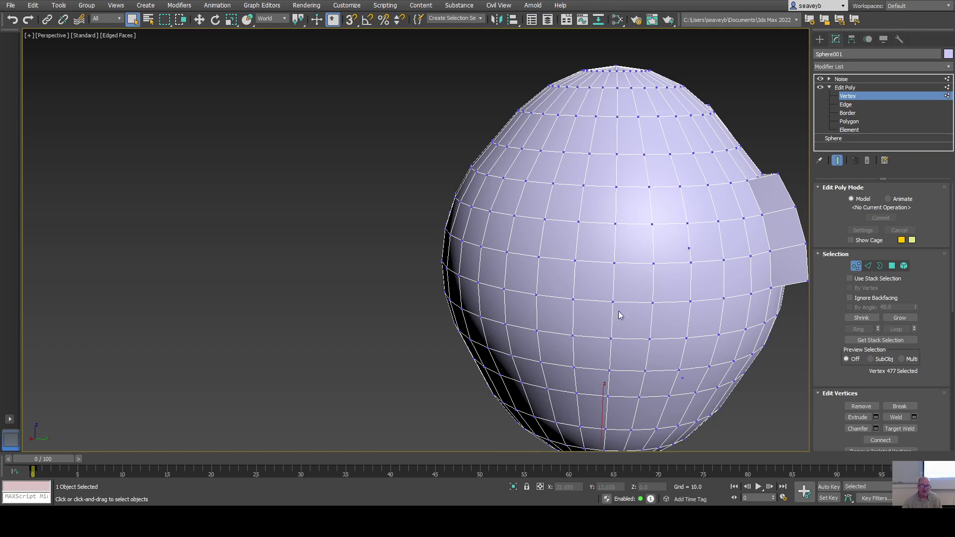
left_click(892, 266)
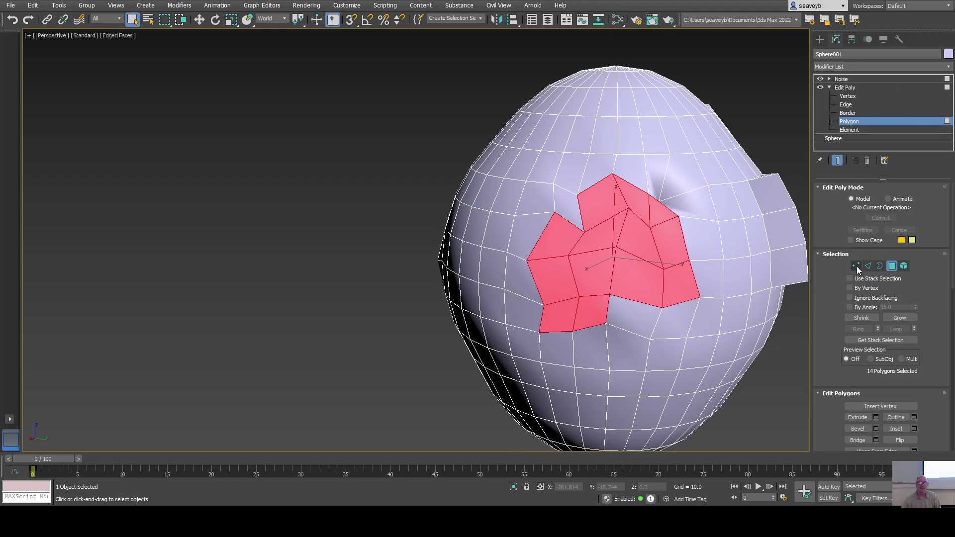
Convert the polygon patch selection into a selection of its vertices.
left_click(856, 266, "ctrl")
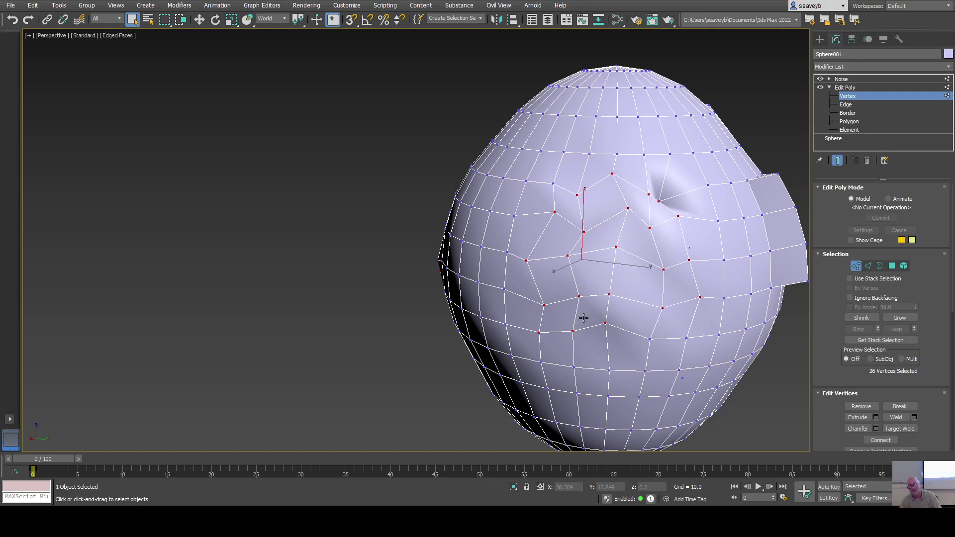
middle_click_drag(587, 327, 565, 339, "alt")
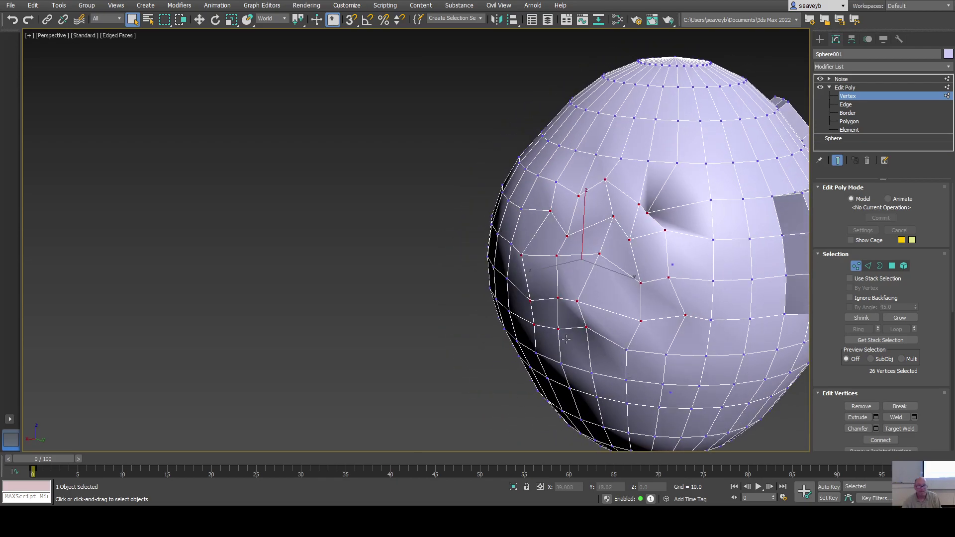
Leave Edit Poly's vertex level, return to the Noise modifier so it affects the whole head, and view the face.
left_click(848, 98)
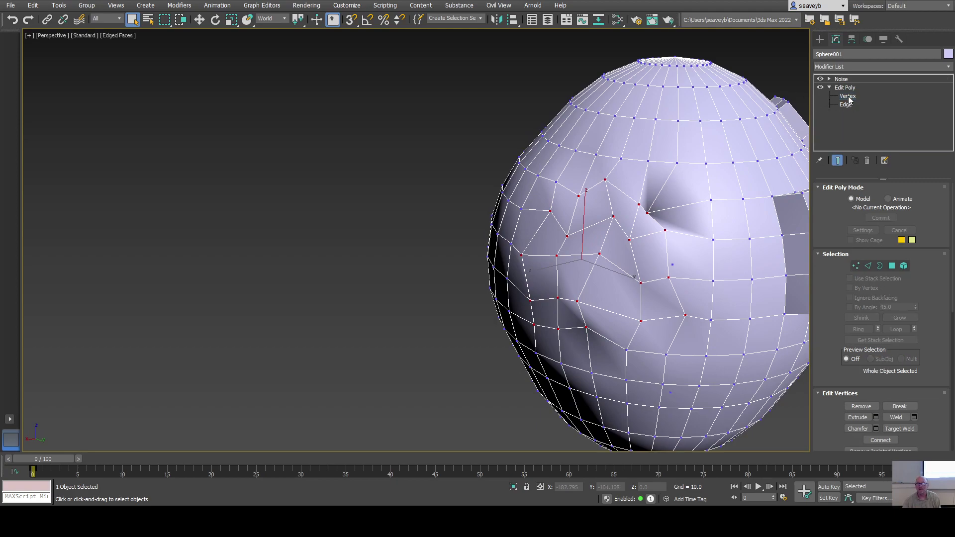
left_click(851, 80)
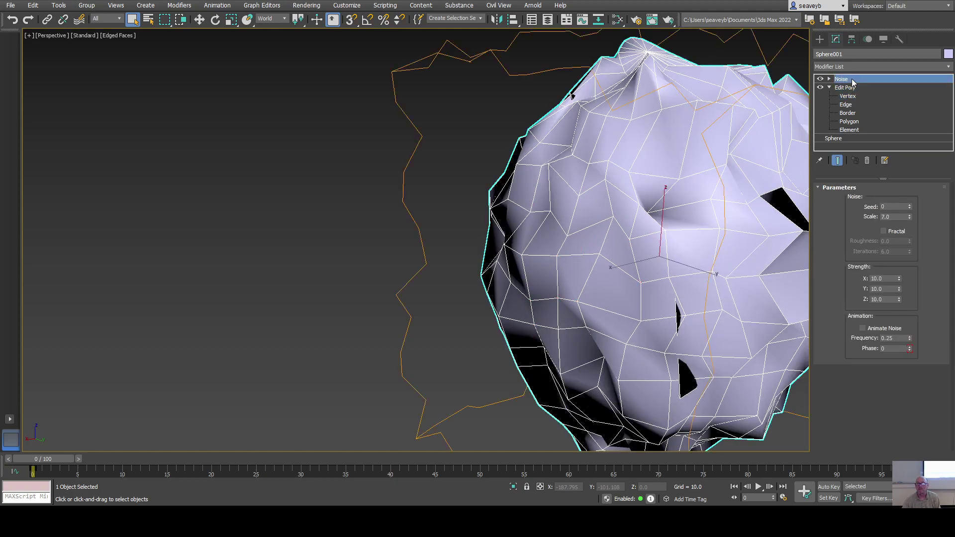
middle_click_drag(779, 289, 546, 292, "alt")
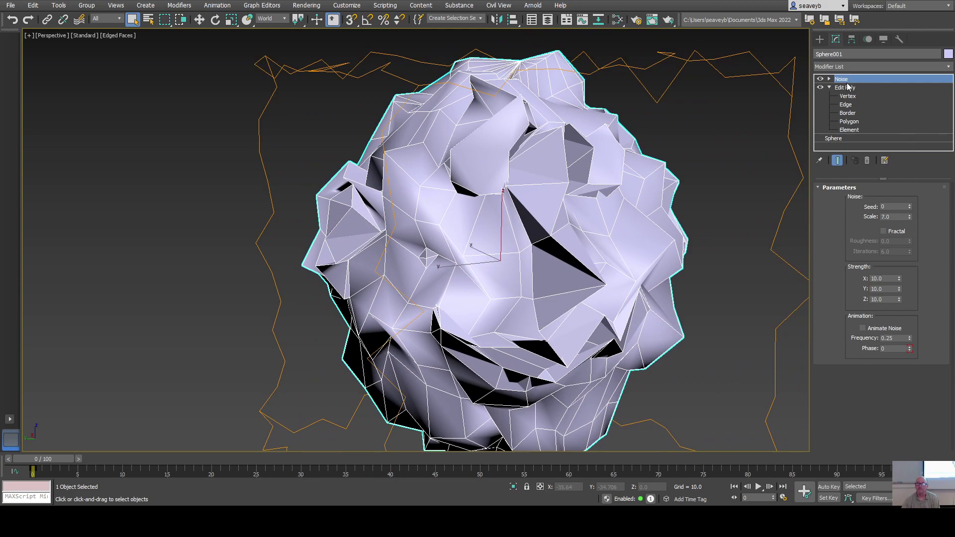
Delete the Noise modifier from the head and apply a TurboSmooth modifier above Edit Poly.
left_click(870, 160)
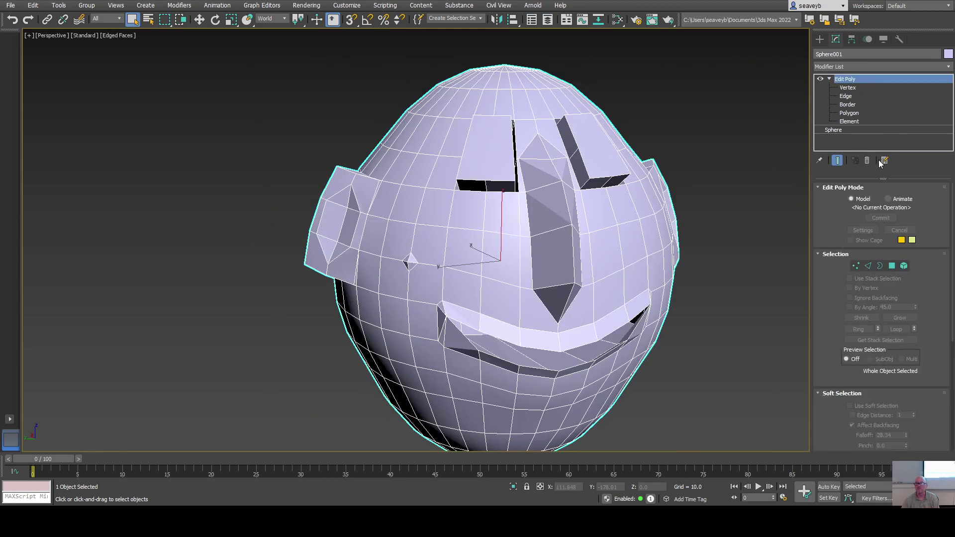
left_click(948, 67)
left_click(834, 362)
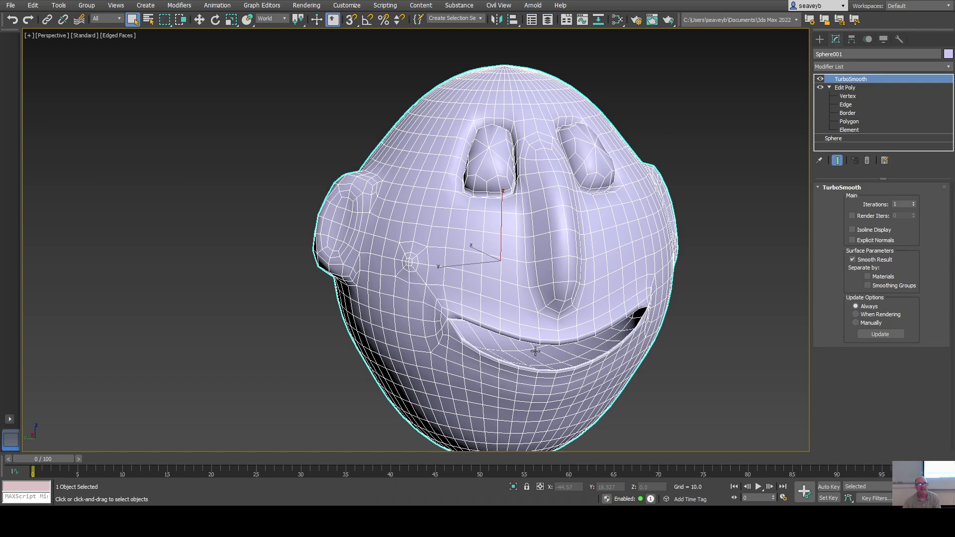
Set the TurboSmooth iterations to 2 and inspect the smoothed face.
mouse_move(528, 267)
middle_mouse_down("alt")
mouse_move(622, 271)
mouse_move(538, 254)
mouse_move(530, 278)
middle_mouse_up("alt")
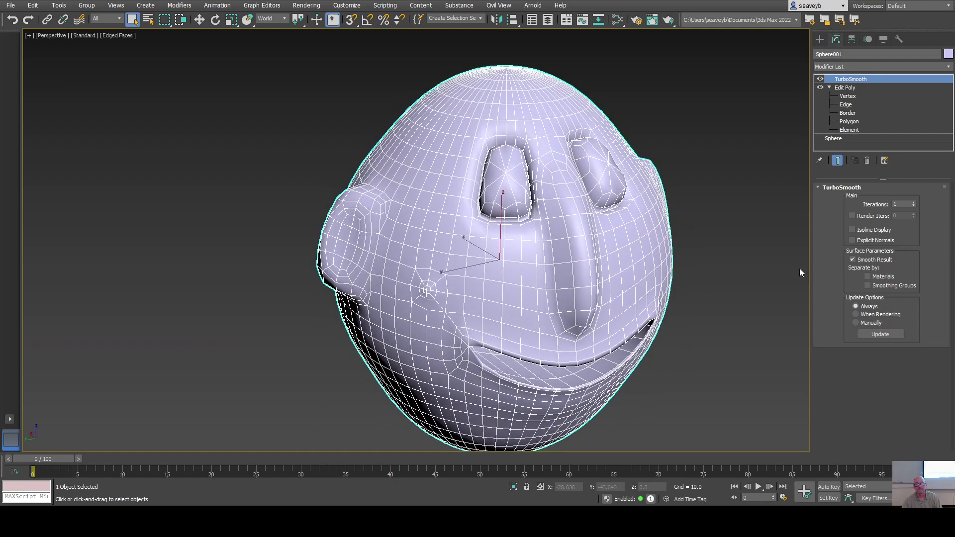
left_click(913, 203)
middle_click_drag(584, 346, 624, 304, "alt")
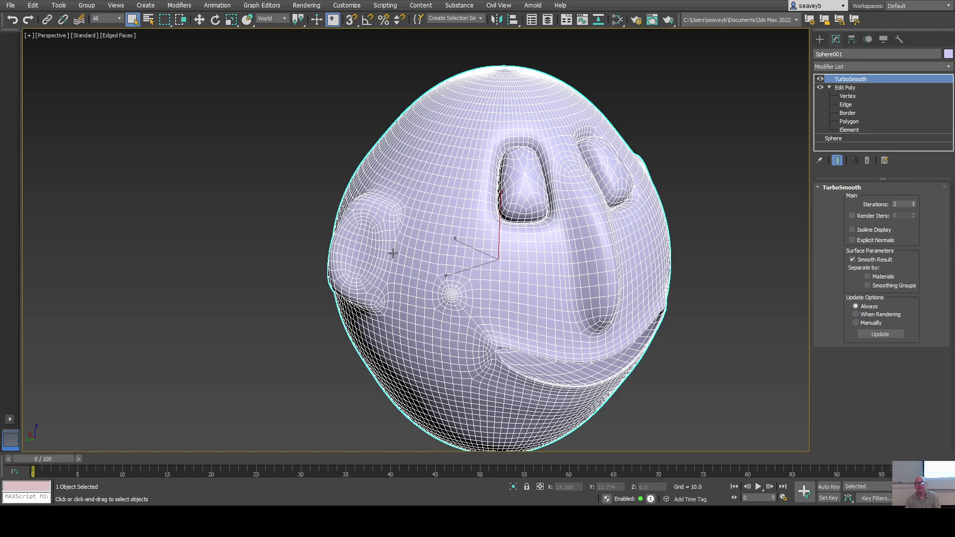
Enter Edit Poly's Vertex level, compare the head with and without TurboSmooth, and leave the end result display off.
left_click(851, 96)
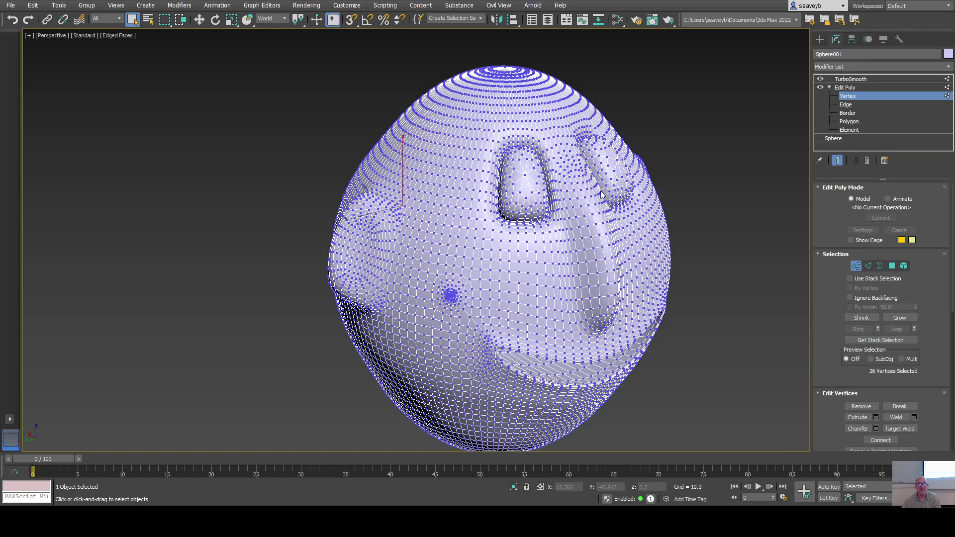
left_click(836, 161)
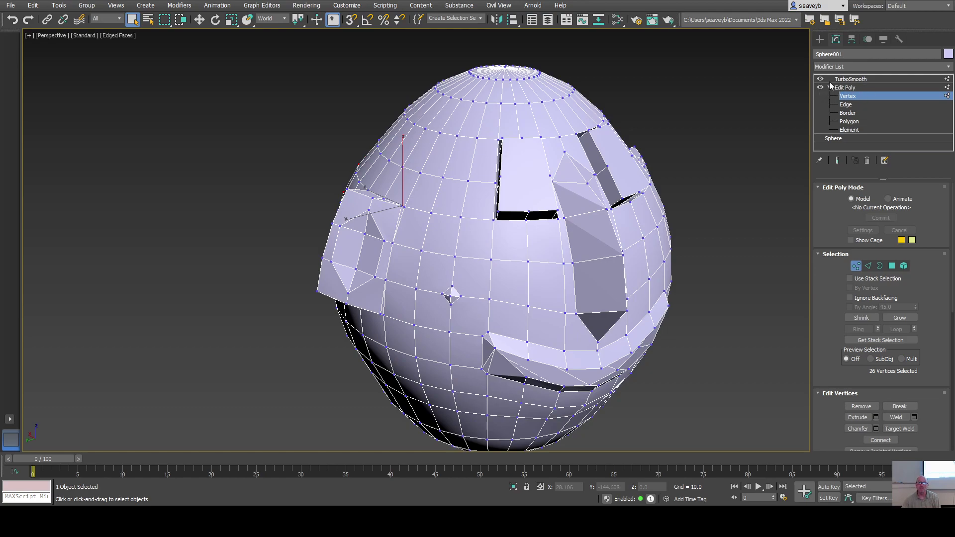
left_click(837, 160)
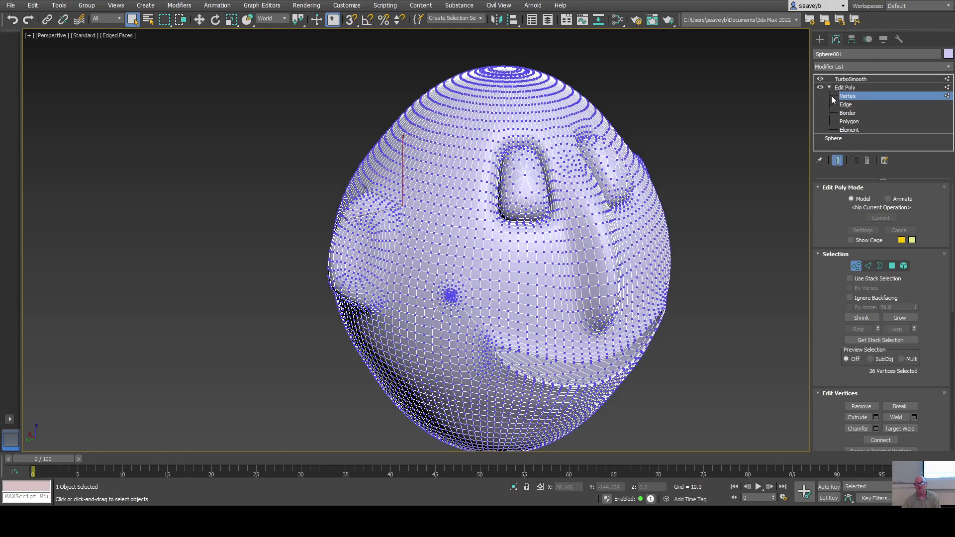
left_click(820, 79)
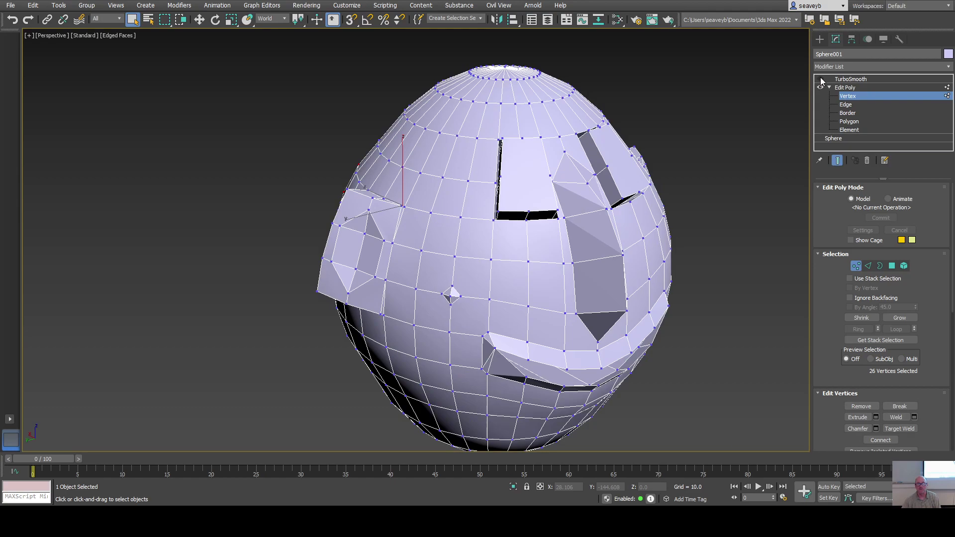
left_click(820, 79)
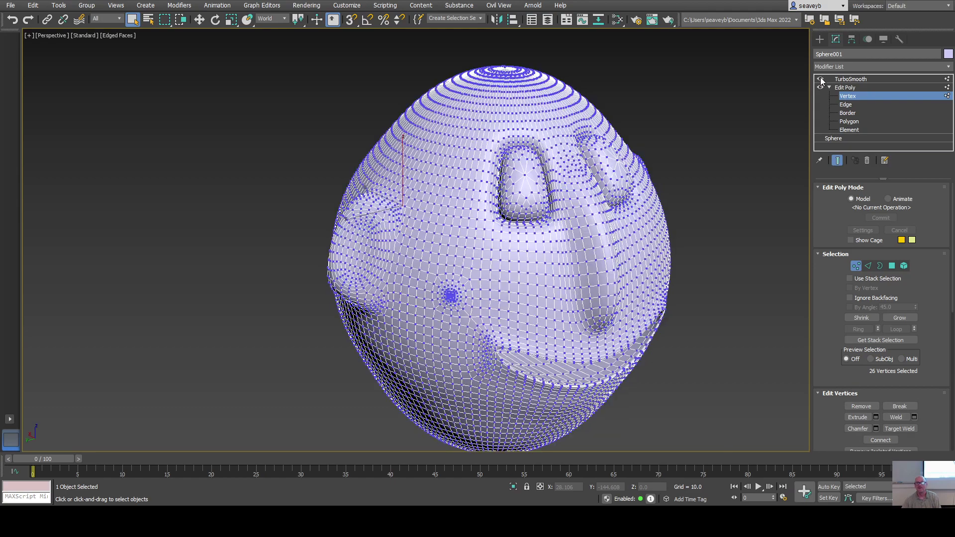
left_click(838, 161)
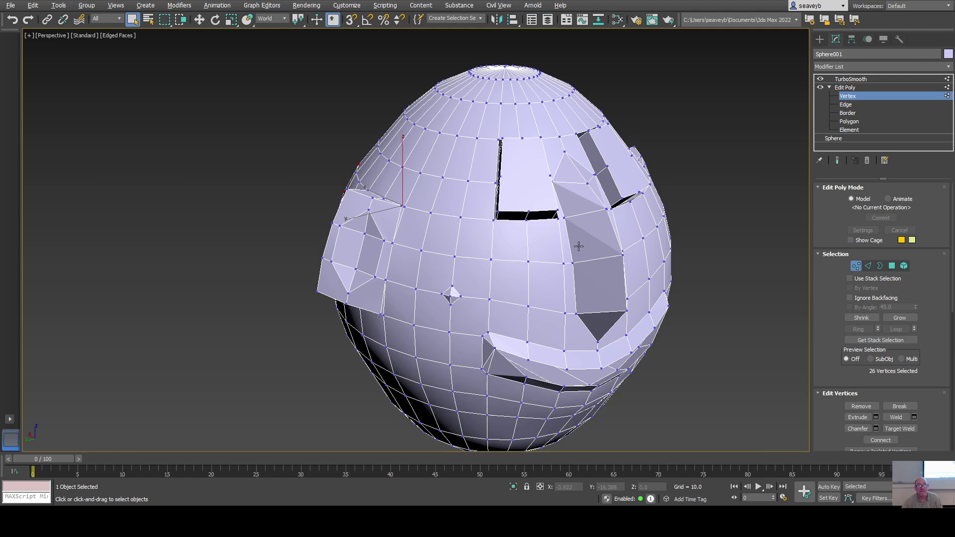
Select the lower inner corner vertex of the head's right eye and activate the Move tool.
middle_click_drag(579, 245, 572, 263, "alt")
left_click(532, 292)
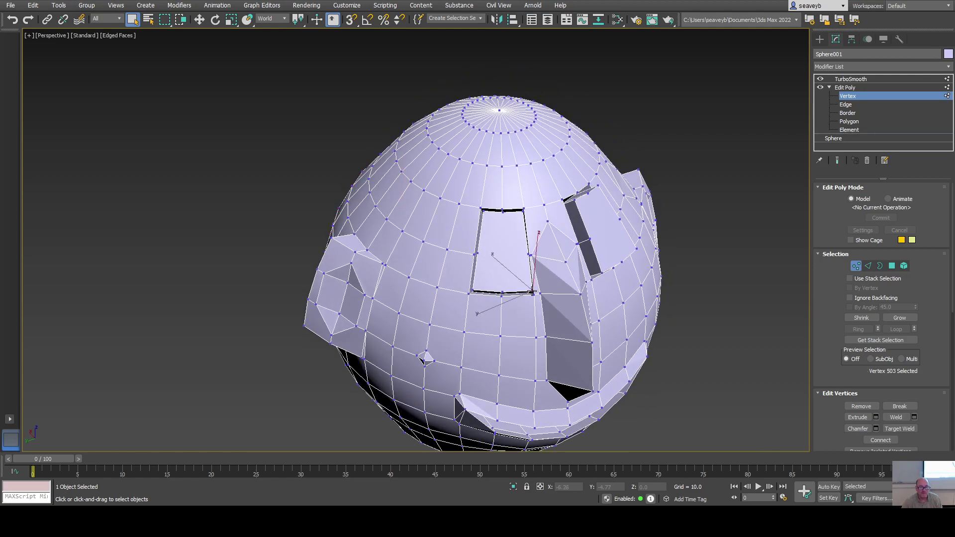
left_click(199, 20)
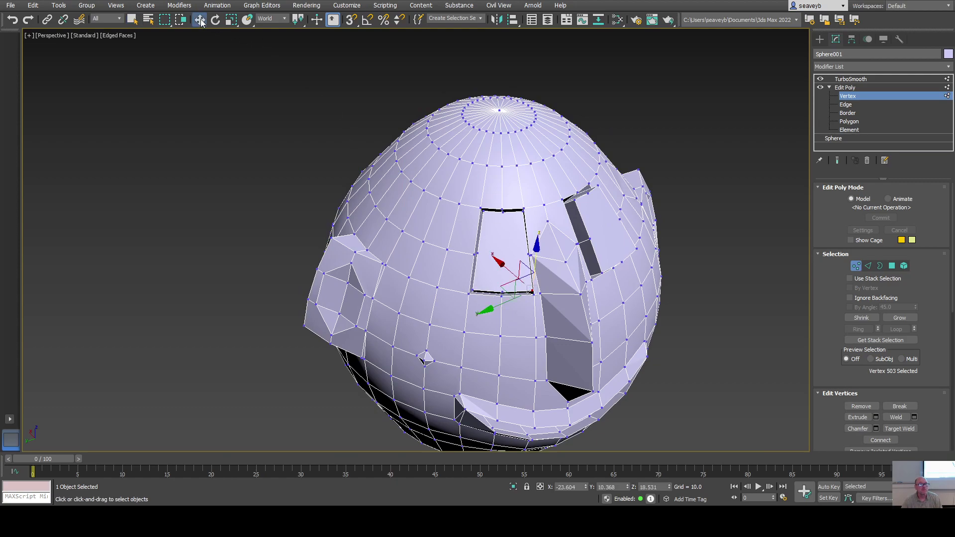
Try the Local reference coordinate system for the selected eye vertex and return to World.
left_click(267, 52)
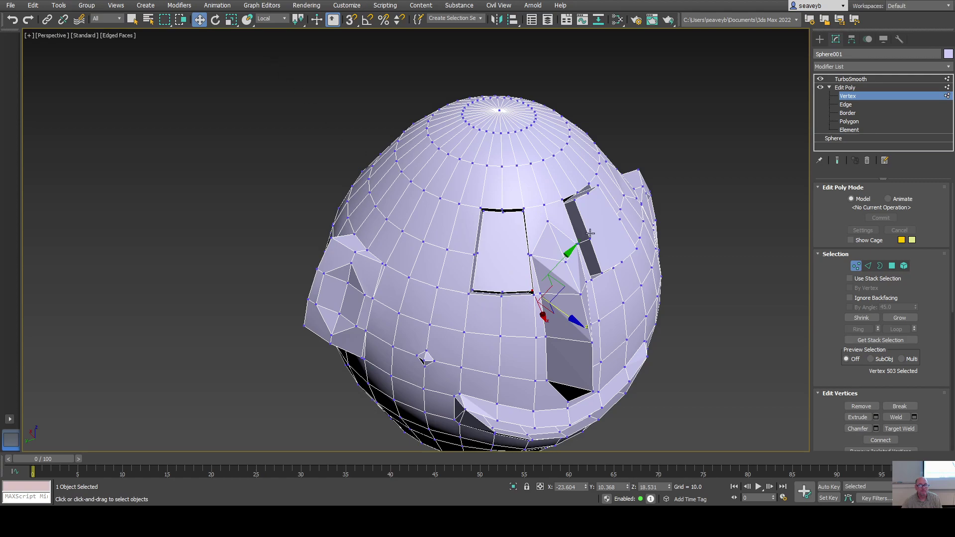
middle_click_drag(597, 286, 617, 300, "alt")
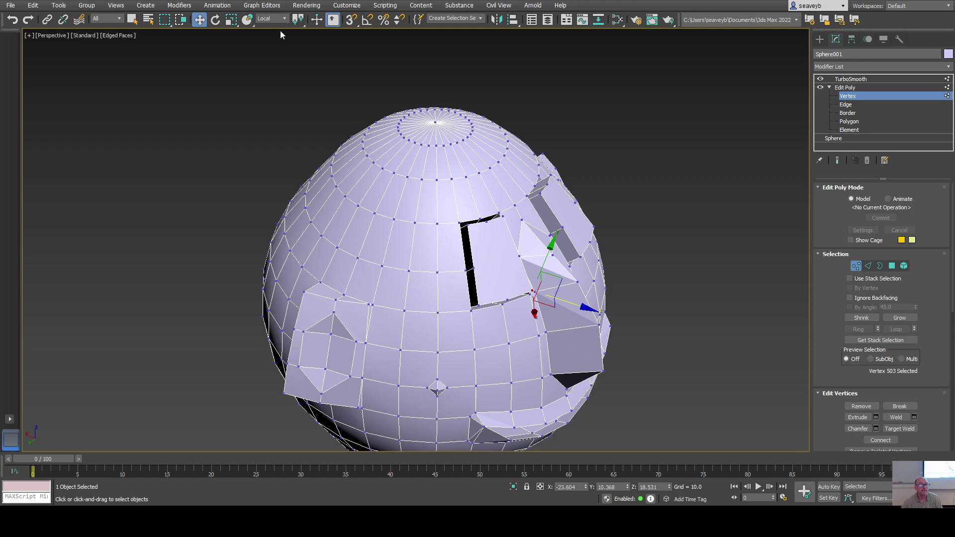
left_click(271, 18)
left_click(269, 41)
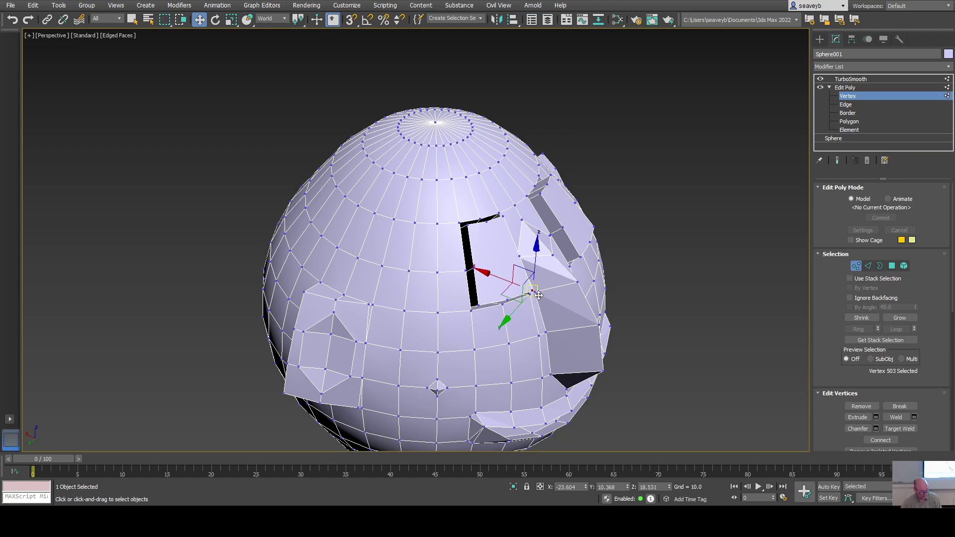
Move the right eye's lower inner corner vertex to about X -22.1, Y 9.7, Z 18.8.
middle_click_drag(552, 299, 519, 303, "alt")
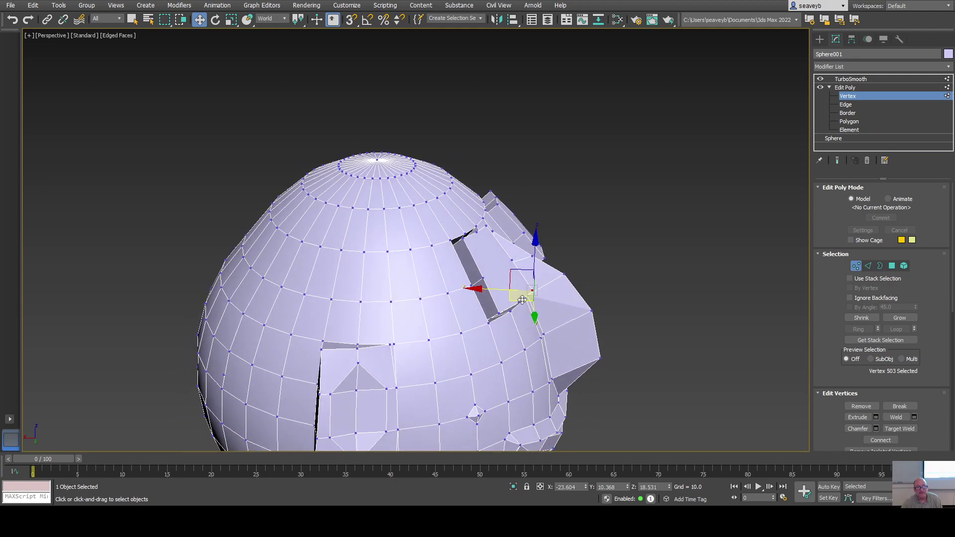
left_click_drag(519, 301, 508, 298)
middle_click_drag(508, 298, 463, 303, "alt")
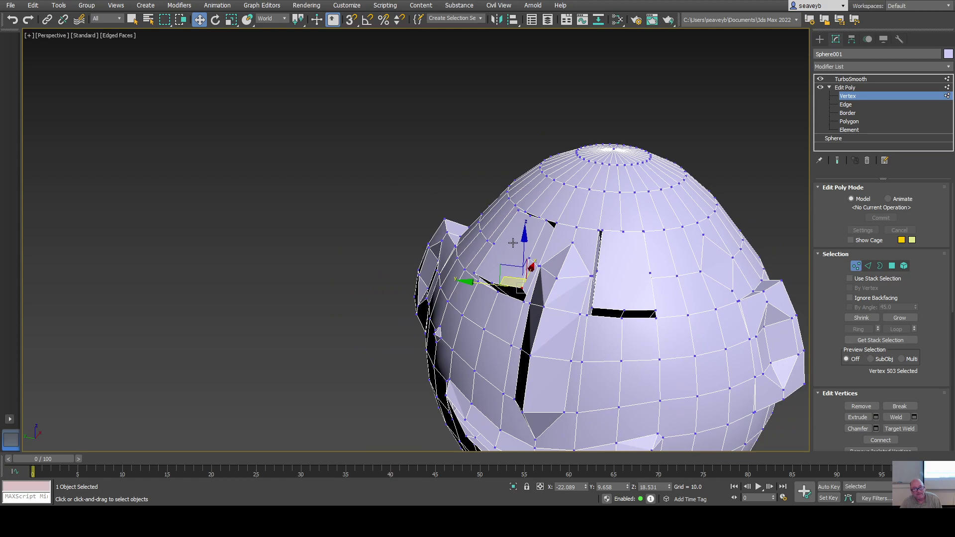
left_click_drag(519, 247, 519, 247)
middle_click_drag(520, 247, 565, 280, "alt")
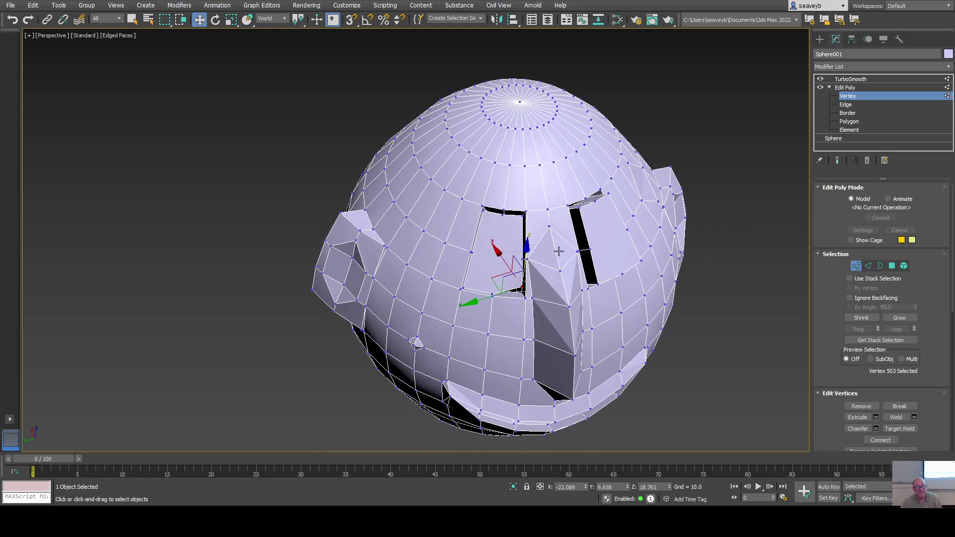
Move the right eye's lower outer corner vertex inward to about X -19.3, Y 16.3.
left_click(463, 288)
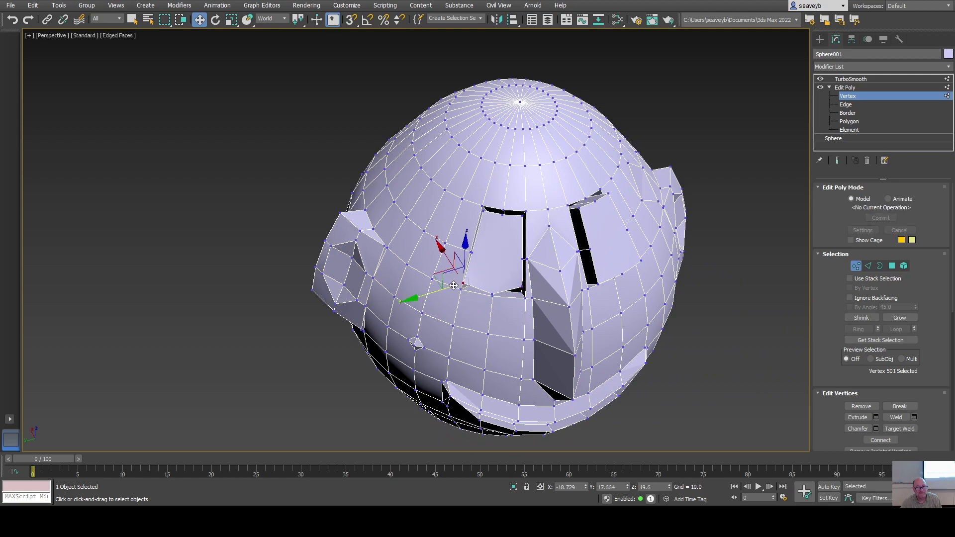
left_click_drag(440, 291, 452, 252)
middle_click_drag(452, 252, 490, 247, "alt")
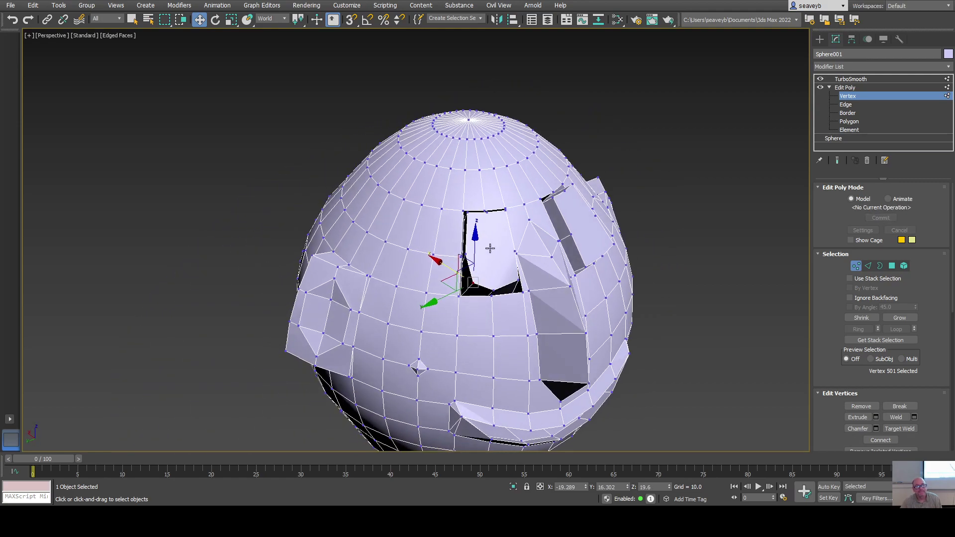
Reposition the right eye's upper outer corner vertex to about X -14.4, Y 13.2, Z 26.0, checking it from the side.
left_click(466, 213)
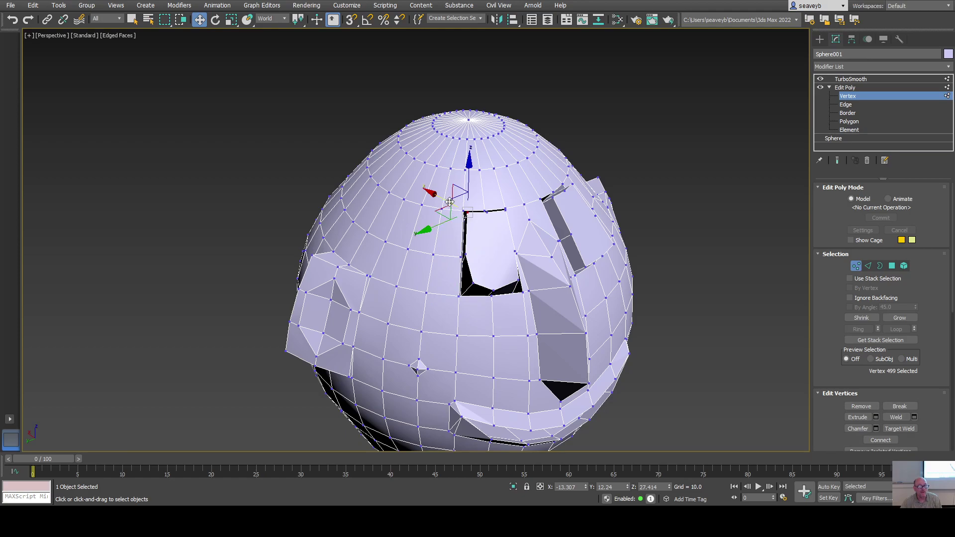
left_click_drag(450, 204, 450, 221)
middle_click_drag(450, 222, 477, 239, "alt")
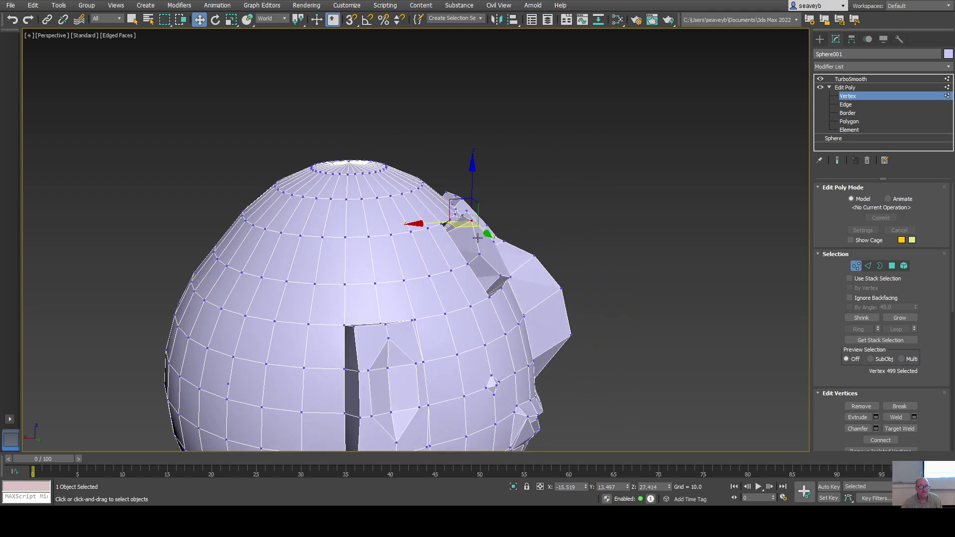
left_click_drag(466, 229, 458, 233)
middle_click_drag(516, 261, 499, 275, "alt")
left_click_drag(449, 238, 458, 233)
middle_click_drag(458, 232, 482, 233, "alt")
left_click_drag(474, 187, 474, 191)
middle_click_drag(490, 279, 539, 270, "alt")
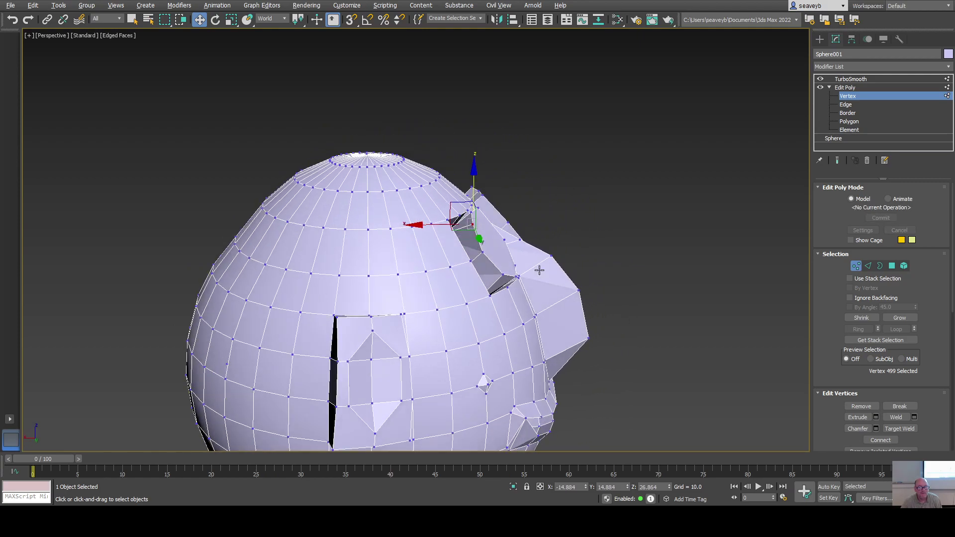
left_click_drag(478, 240, 438, 222)
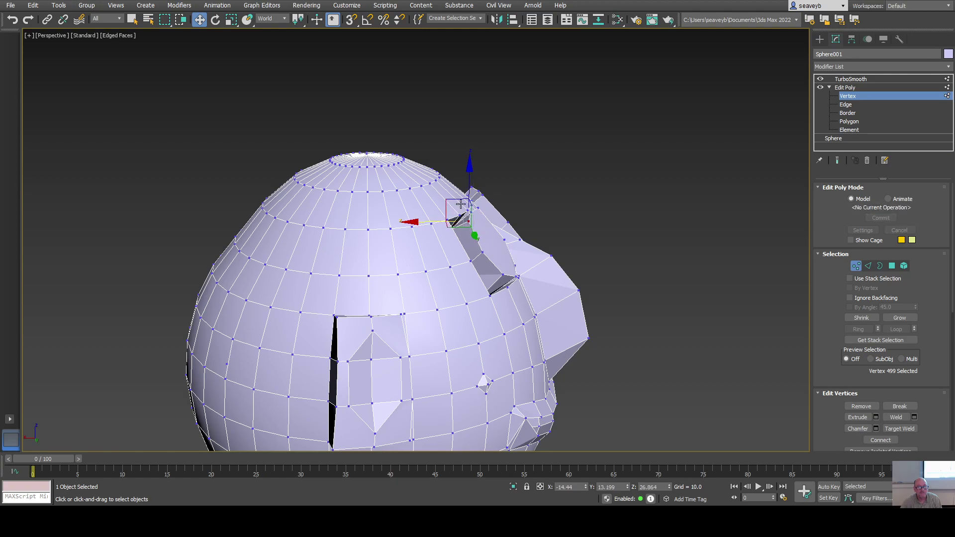
left_click_drag(469, 181, 469, 184)
middle_click_drag(507, 275, 442, 289, "alt")
middle_click_drag(503, 229, 506, 247, "alt")
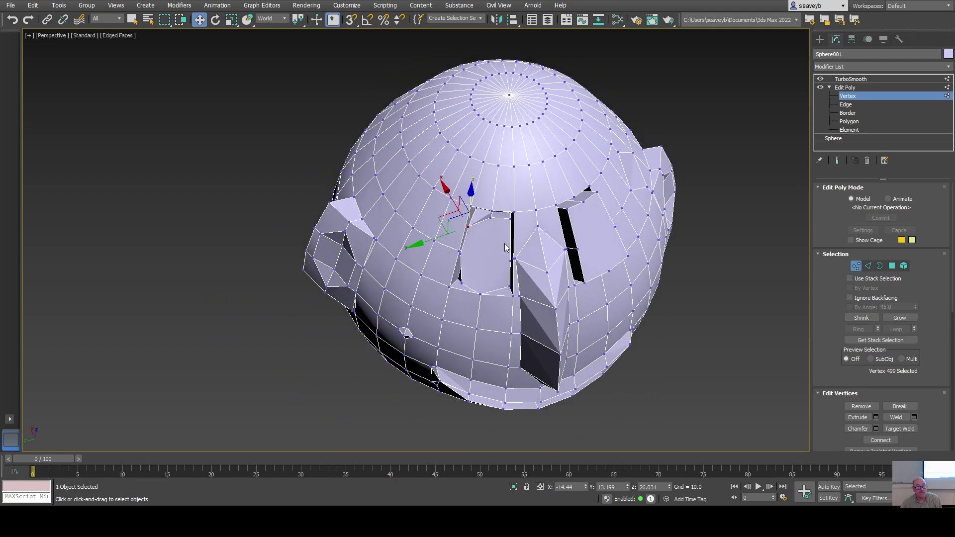
Lower the right eye's upper inner corner vertex, and lower its bottom outer corner vertex to about Z 19.1.
left_click(512, 219)
left_click_drag(515, 197, 515, 209)
middle_click_drag(514, 209, 518, 230, "alt")
left_click_drag(467, 275, 524, 279)
middle_click_drag(524, 279, 561, 326, "alt")
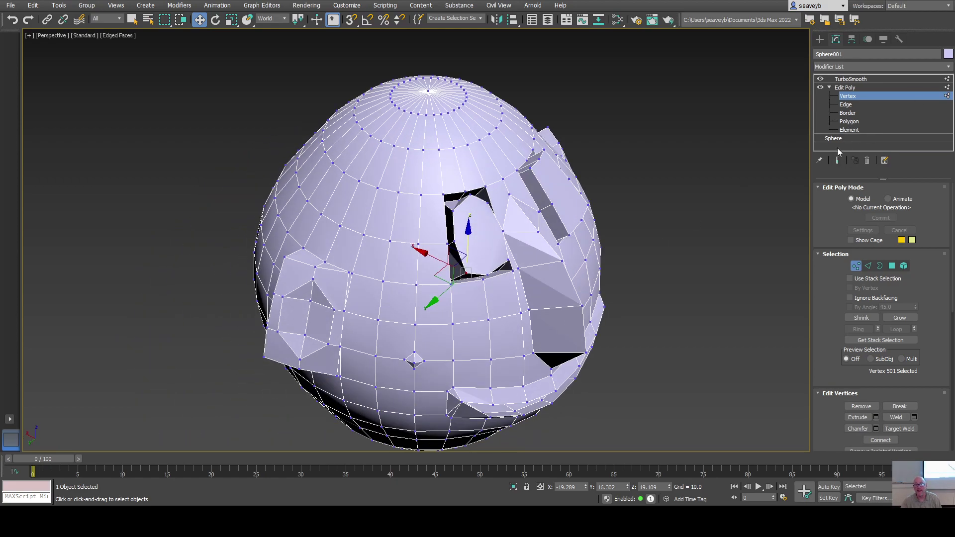
Leave the Vertex level, return to the TurboSmooth modifier and examine the reshaped eye on the smoothed head.
left_click(847, 97)
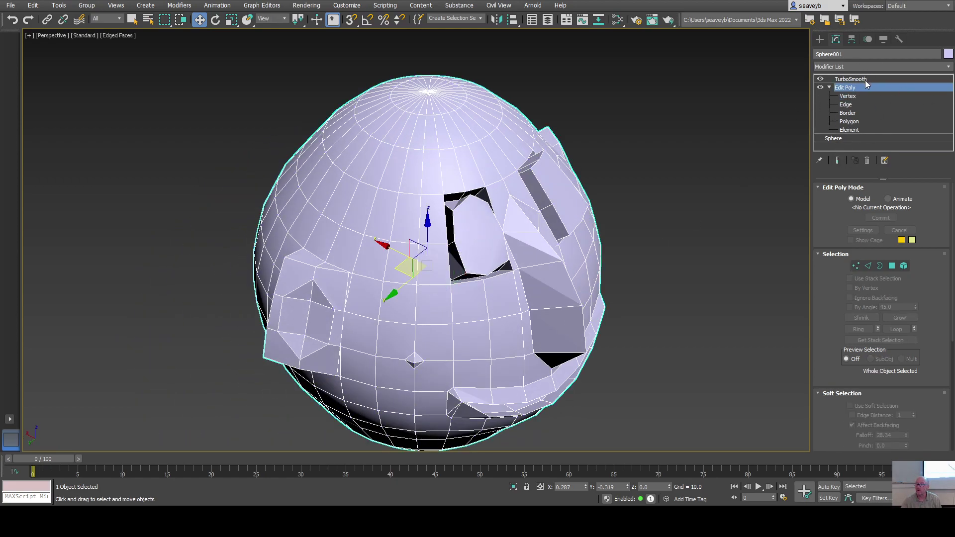
left_click(841, 81)
middle_click_drag(535, 287, 547, 238, "alt")
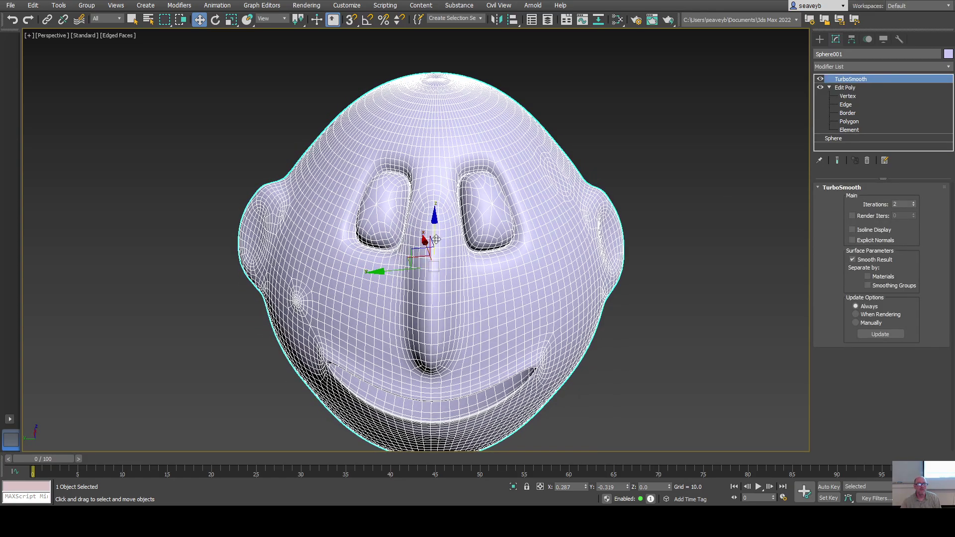
middle_click_drag(427, 223, 404, 219, "alt")
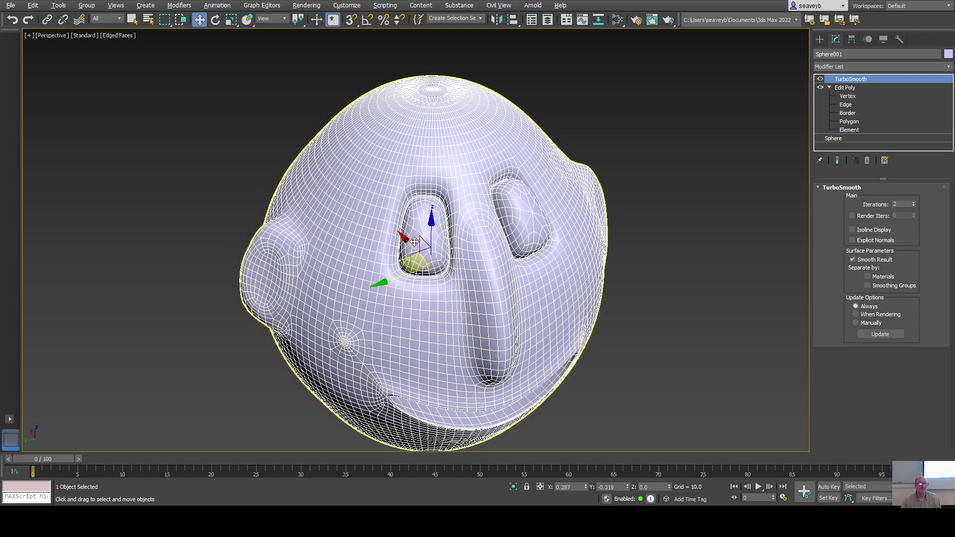
scroll(513, 268, "down", 3)
middle_click_drag(514, 268, 493, 365, "alt")
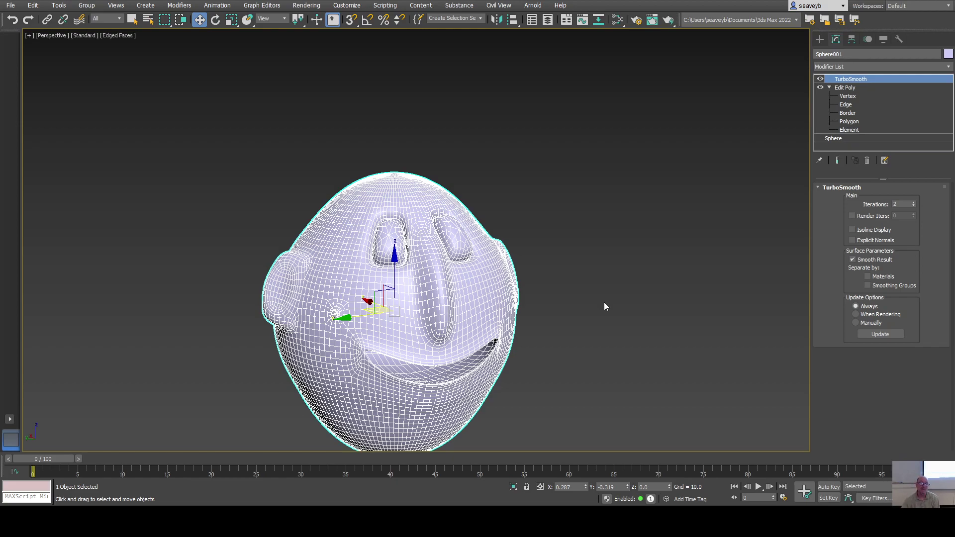
middle_click_drag(442, 323, 467, 267)
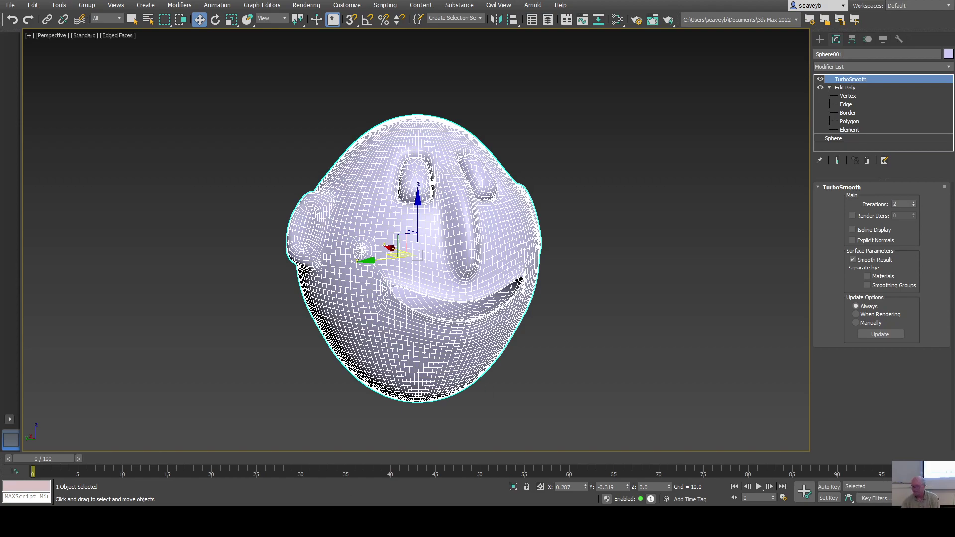
Return to the Edit Poly modifier beneath TurboSmooth and switch from the Vertex level to the Edge level.
key("1")
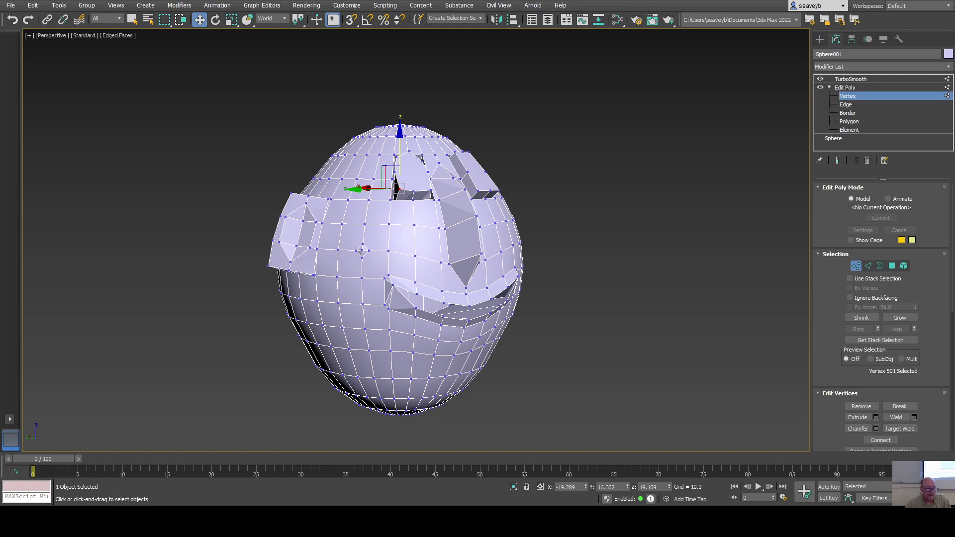
middle_click_drag(491, 316, 391, 330, "alt")
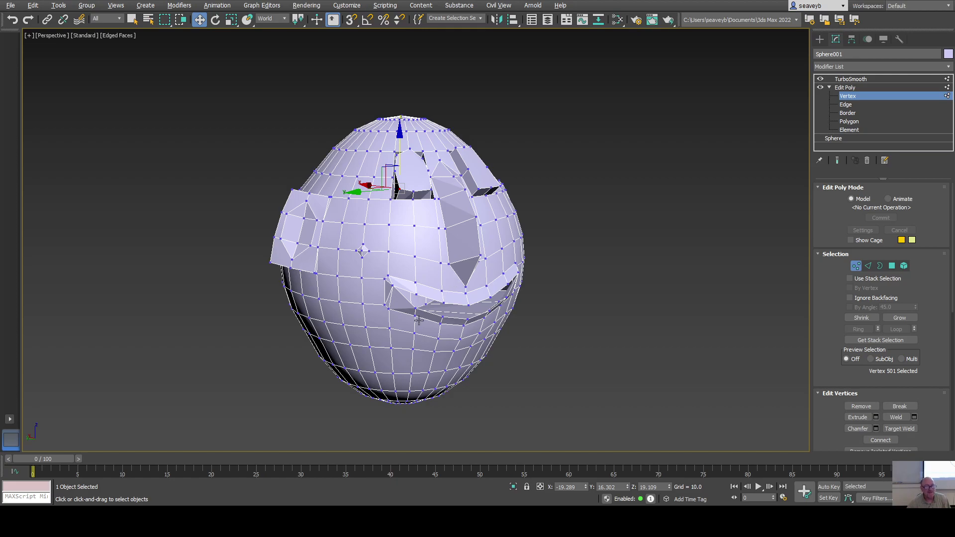
scroll(464, 312, "up", 5)
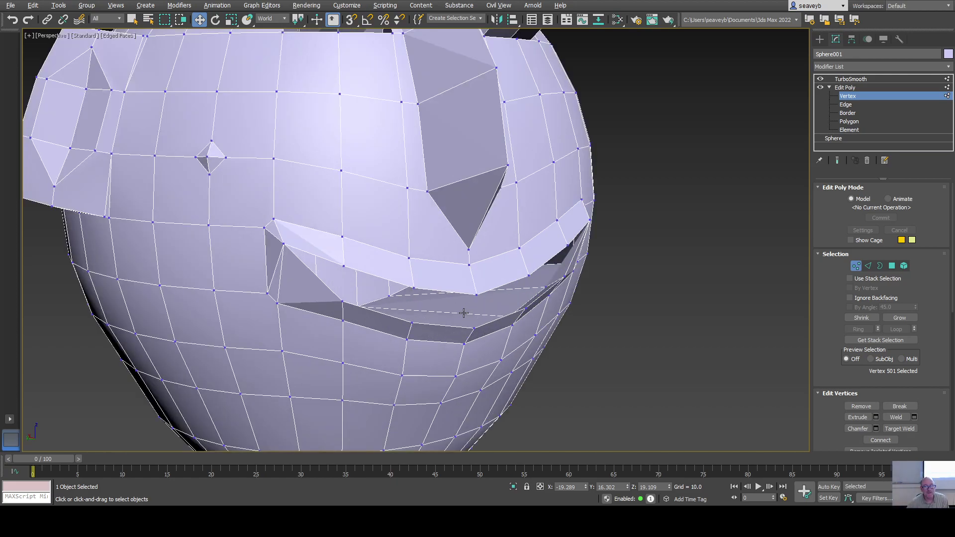
left_click(868, 266)
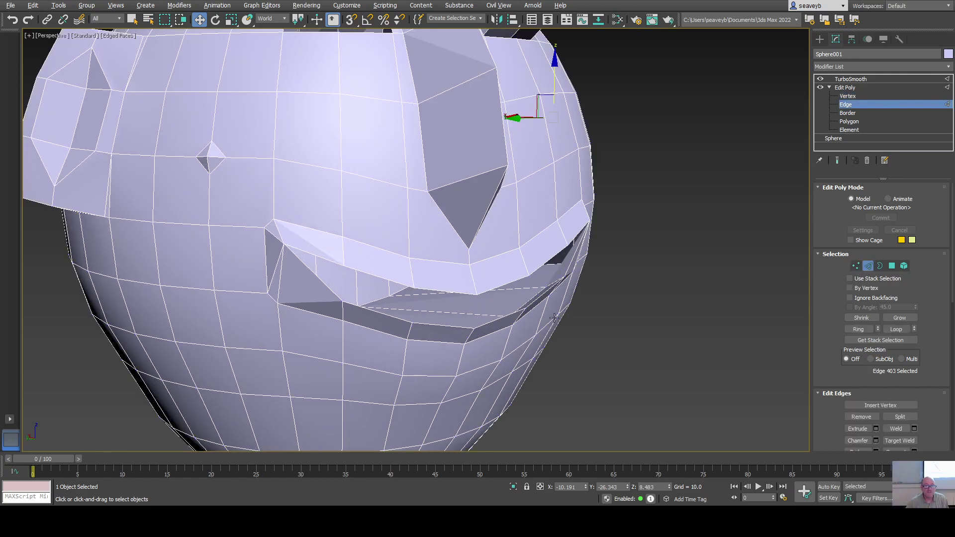
Select the upper and lower inner lip edges from the mouth's right corner to its middle.
left_click(298, 234)
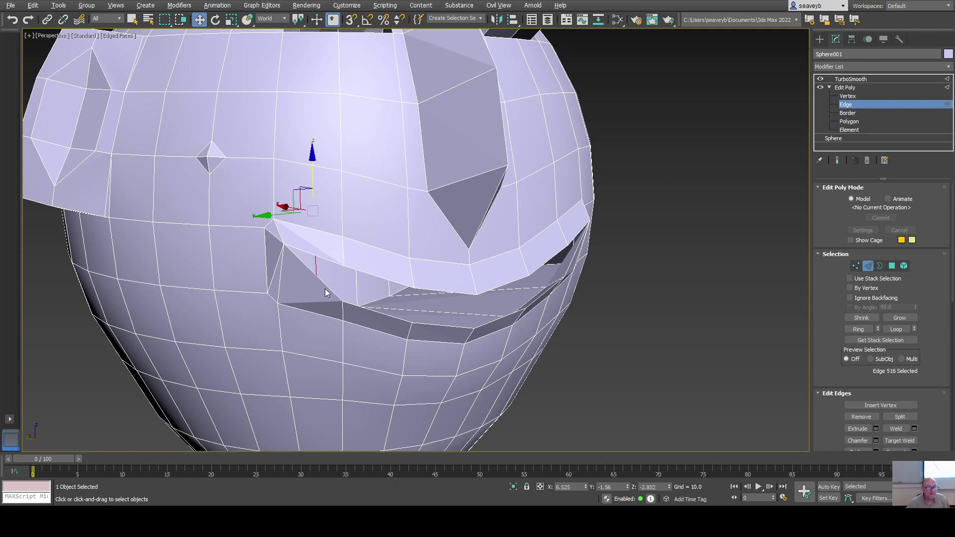
left_click(327, 288)
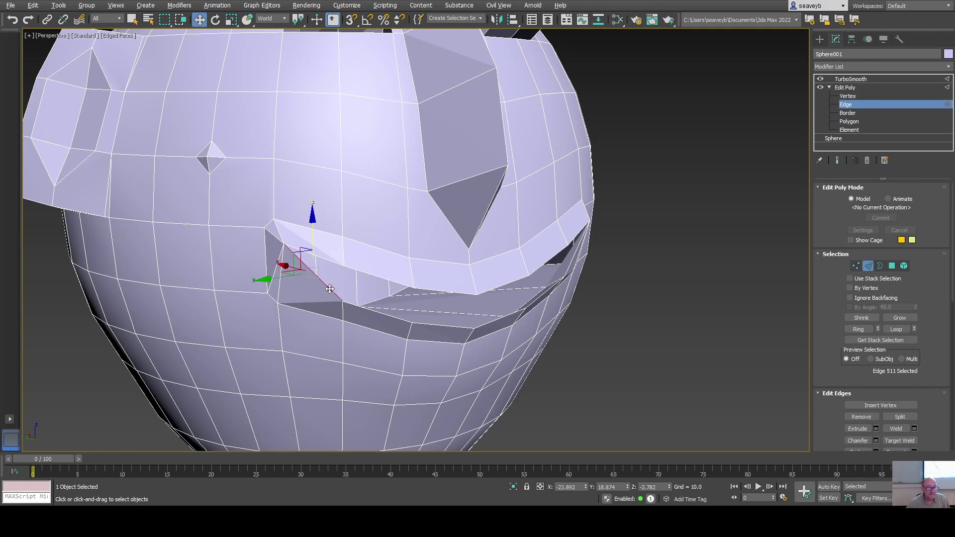
left_click(328, 261, "ctrl")
left_click(360, 271, "ctrl")
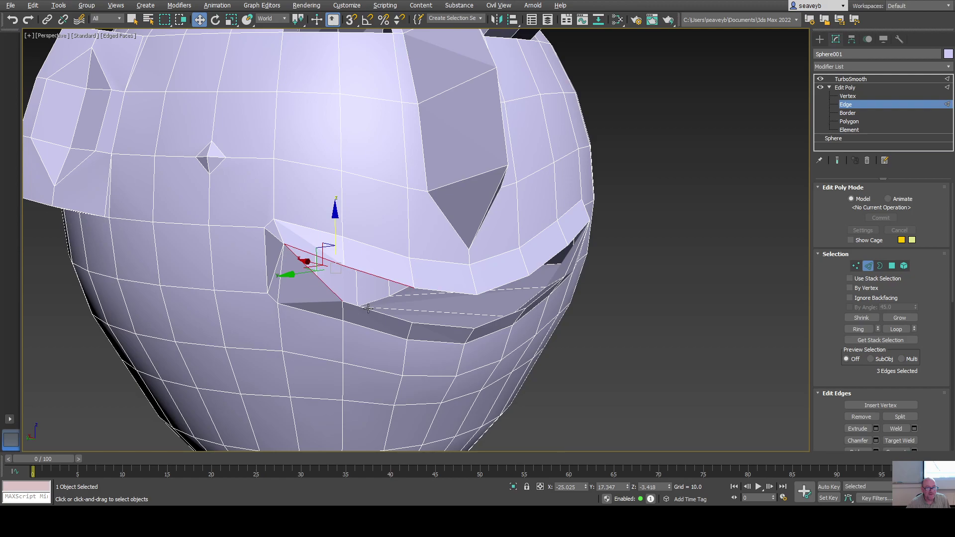
left_click(368, 309, "ctrl")
left_click(433, 293, "ctrl")
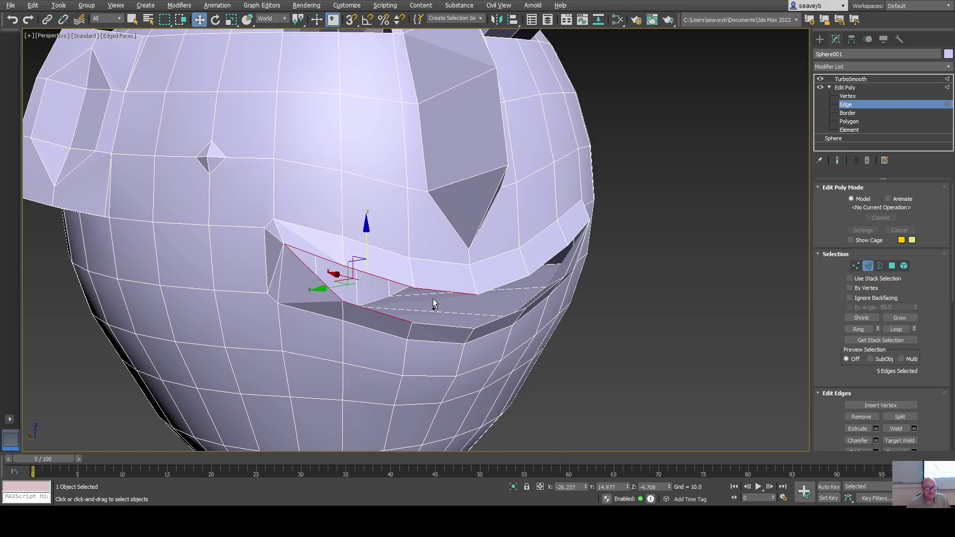
left_click(431, 325, "ctrl")
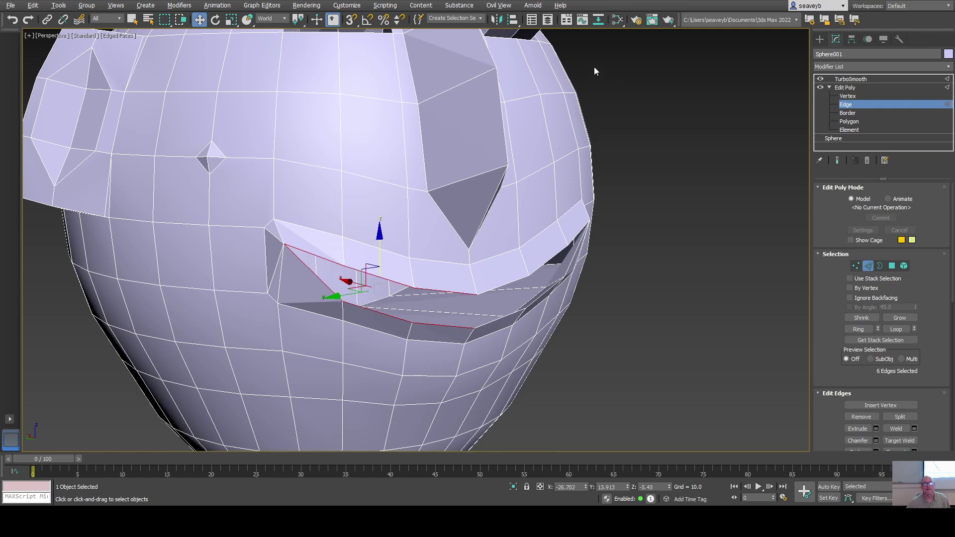
Recall the named selection set lipEdges, inspect its edges across the mouth and cheek, and clear the selection.
left_click(477, 19)
type("lipEdges")
key("Return")
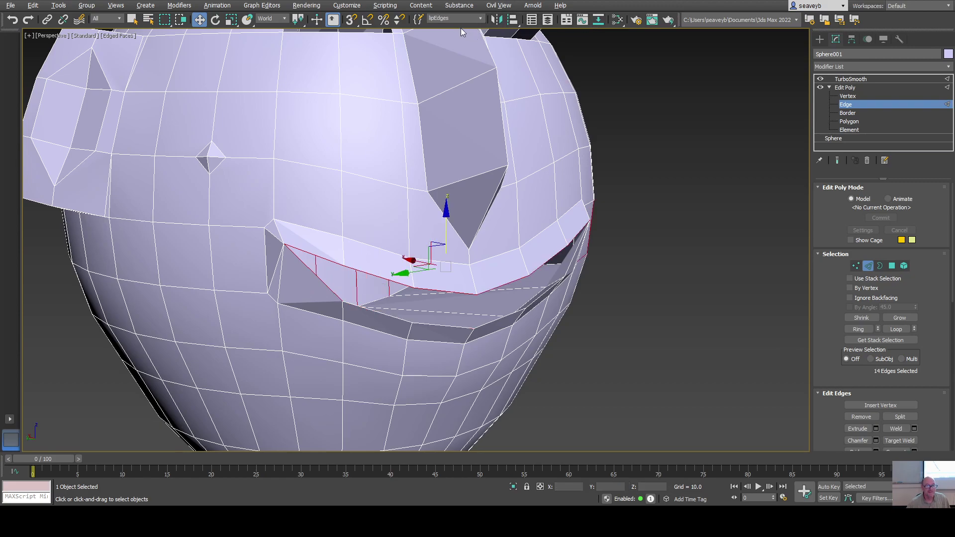
middle_click_drag(499, 243, 466, 239, "alt")
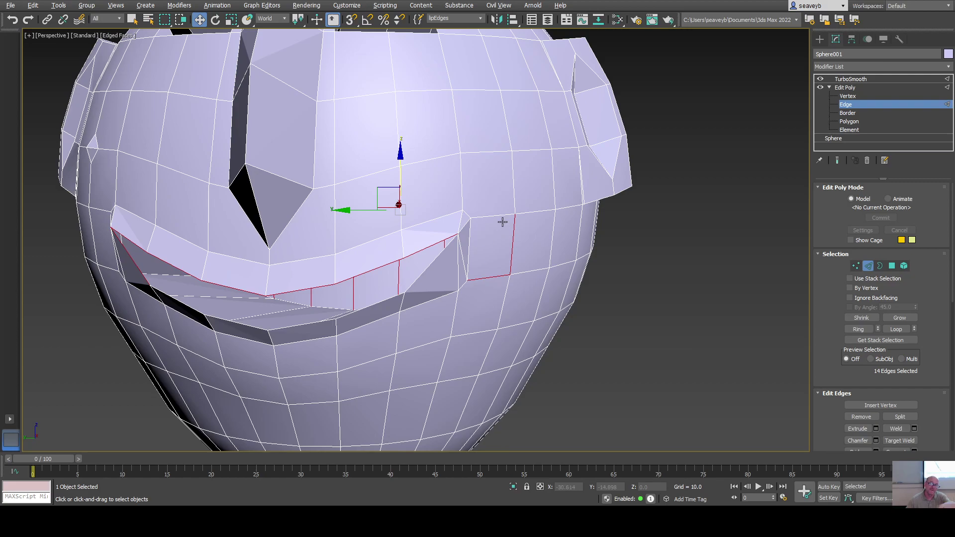
left_click(652, 340)
Select the complete loop of inner lip edges around the mouth opening, from the left corner across to the right corner.
left_click(430, 260)
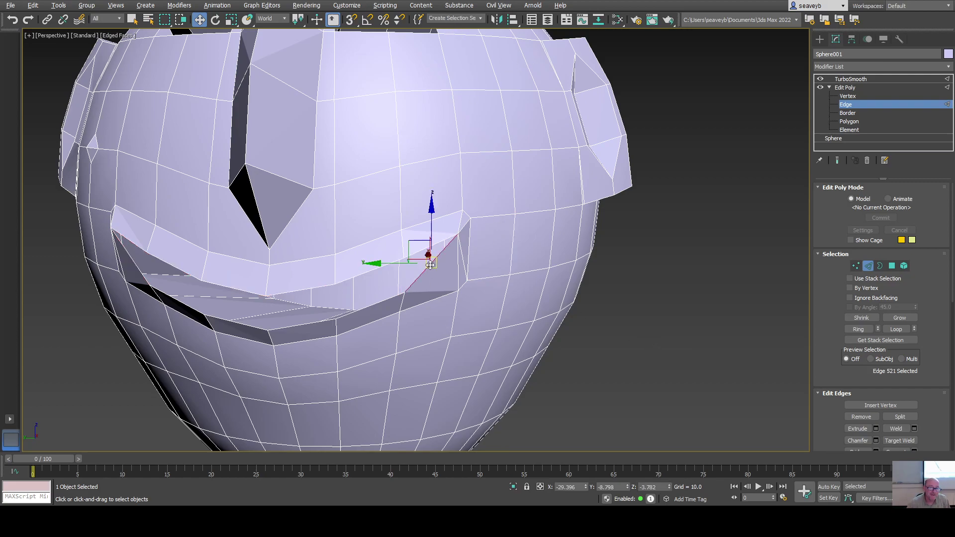
key("q")
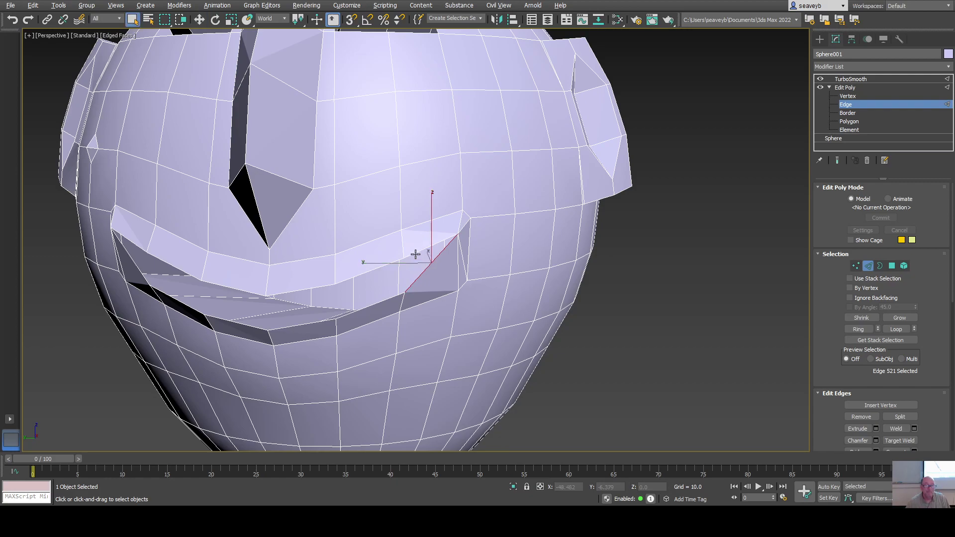
left_click(415, 254, "ctrl")
left_click(383, 300, "ctrl")
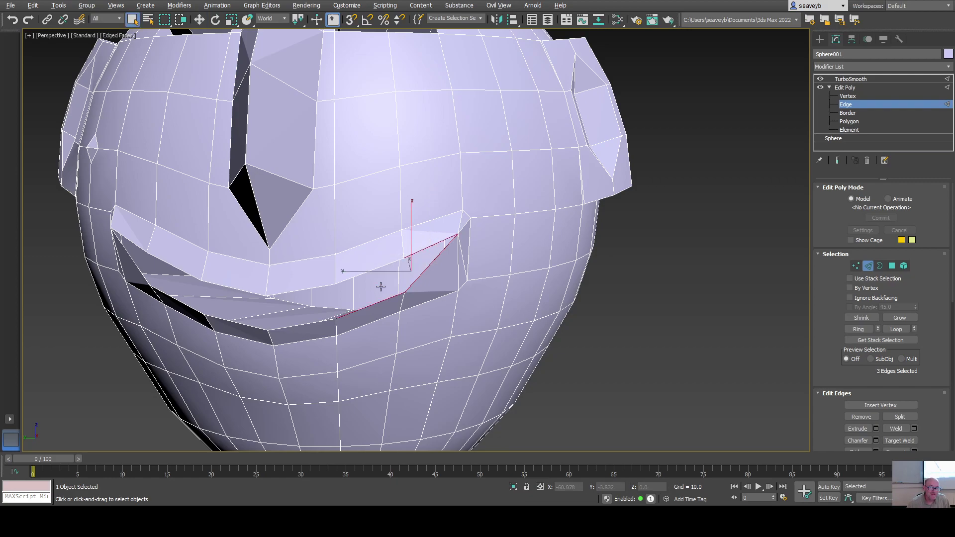
left_click(372, 271, "ctrl")
left_click(315, 324, "ctrl")
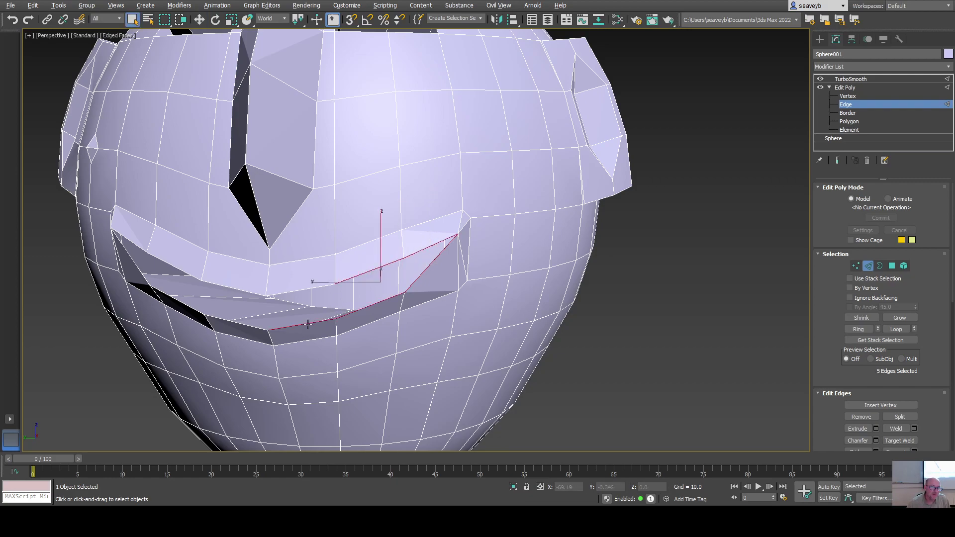
left_click(307, 290, "ctrl")
left_click(254, 326, "ctrl")
left_click(244, 290, "ctrl")
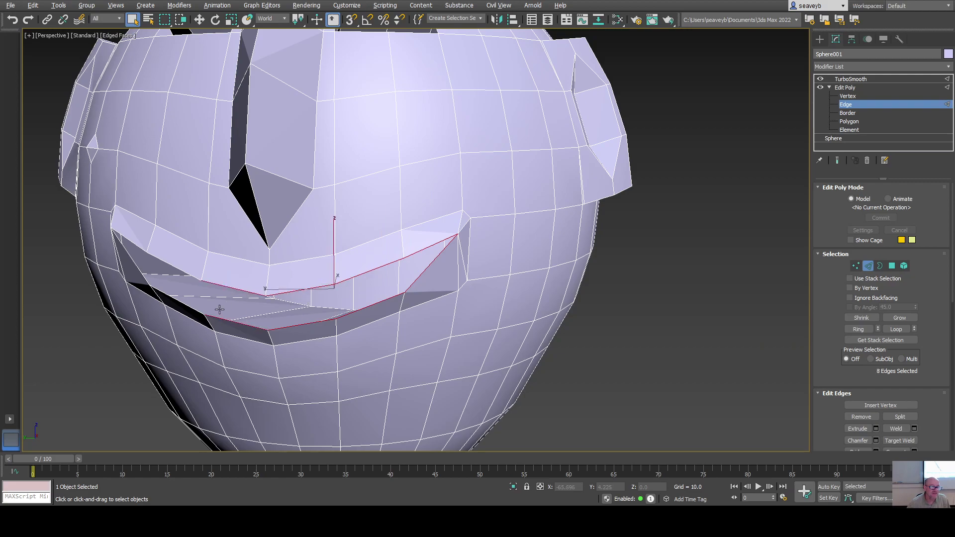
left_click(181, 300, "ctrl")
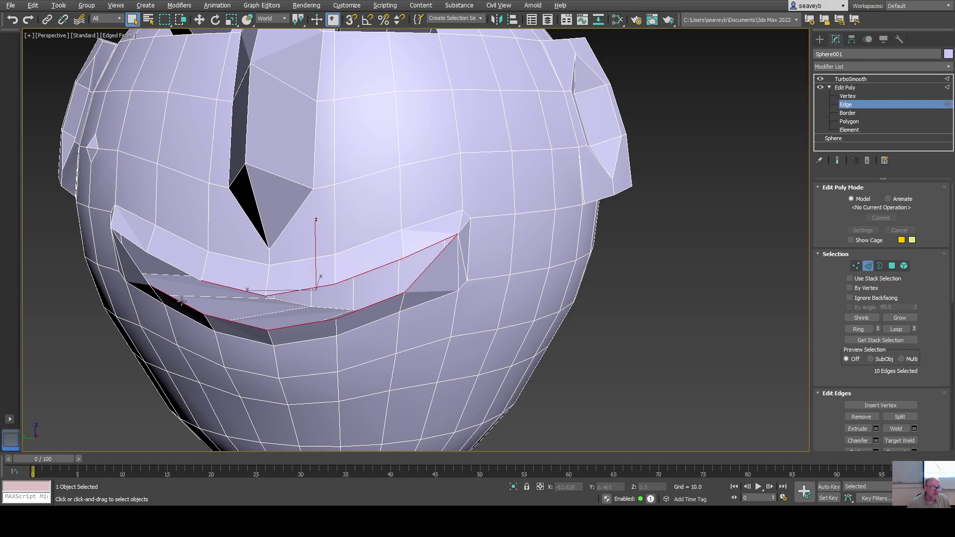
left_click(183, 272, "ctrl")
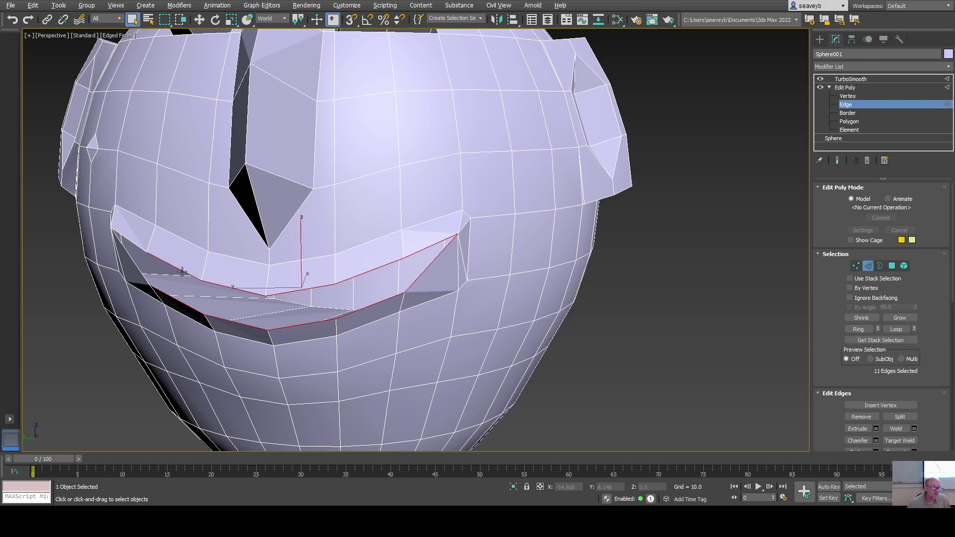
left_click(137, 265, "ctrl")
left_click(132, 244, "ctrl")
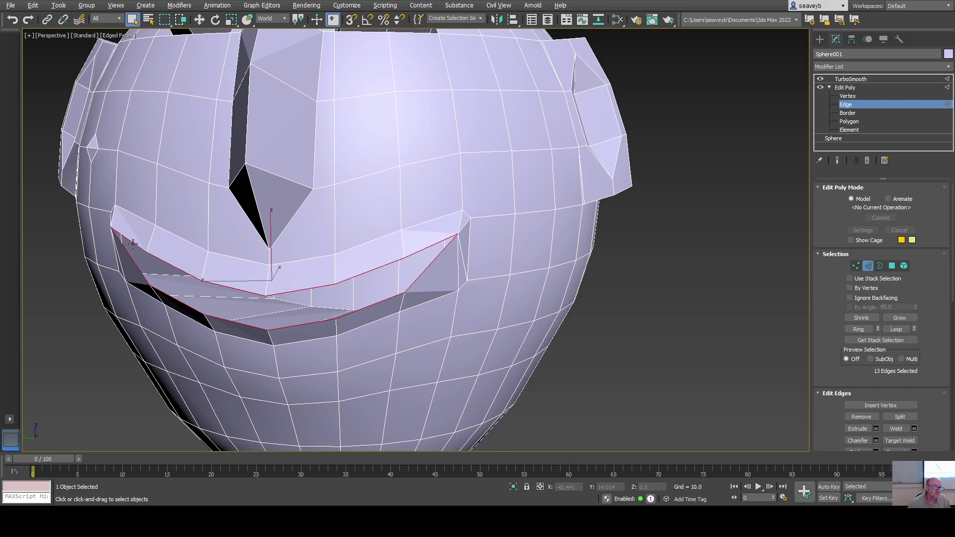
Chamfer the inner lip edges by a small amount and add segments to tighten the mouth's rim.
middle_click_drag(224, 288, 259, 307, "alt")
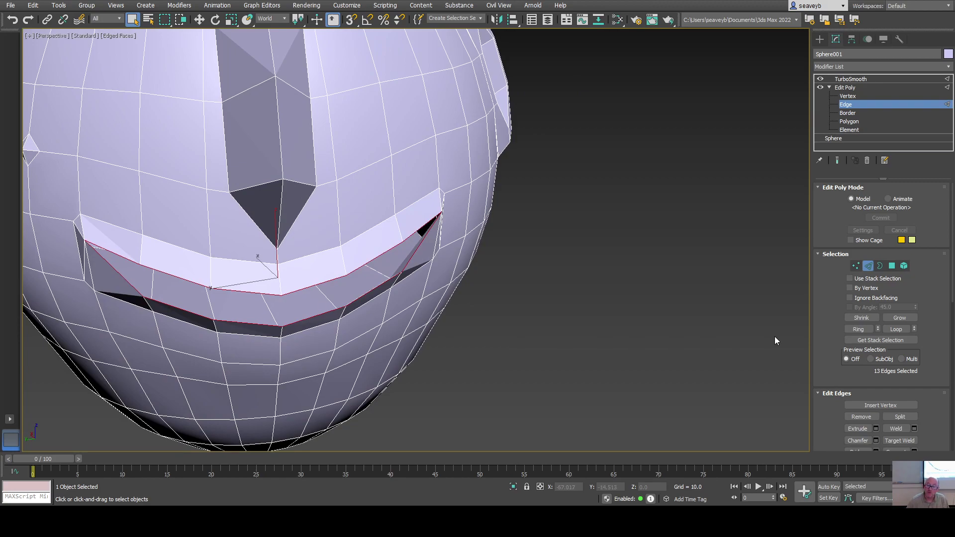
scroll(830, 427, "down", 5)
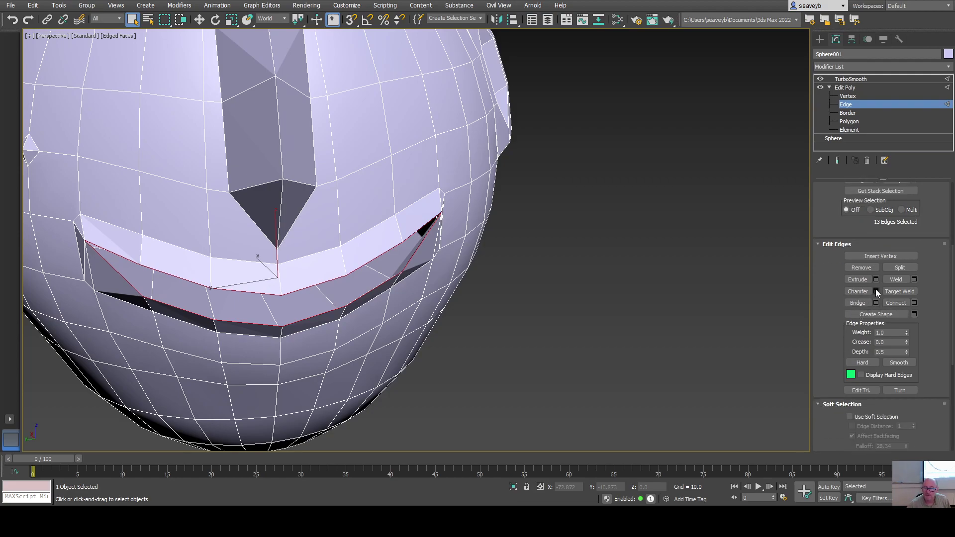
left_click(875, 290)
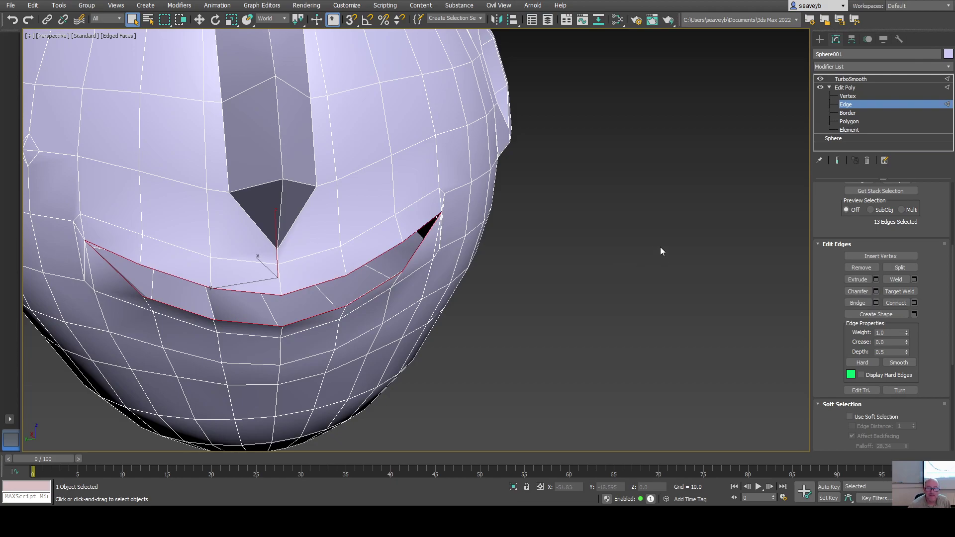
middle_click_drag(398, 268, 521, 254)
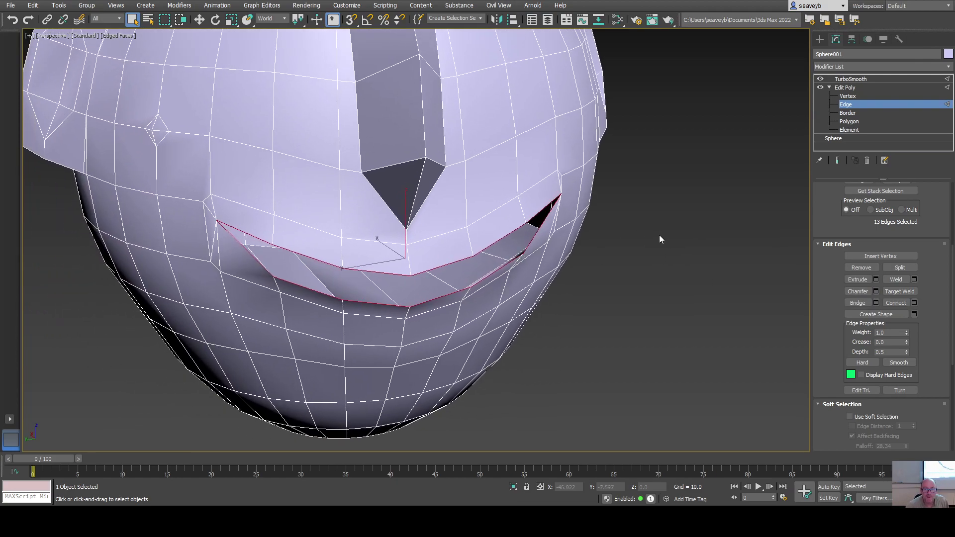
mouse_move(658, 231)
left_mouse_down()
mouse_move(668, 204)
mouse_move(669, 230)
left_mouse_up()
scroll(450, 290, "up", 5)
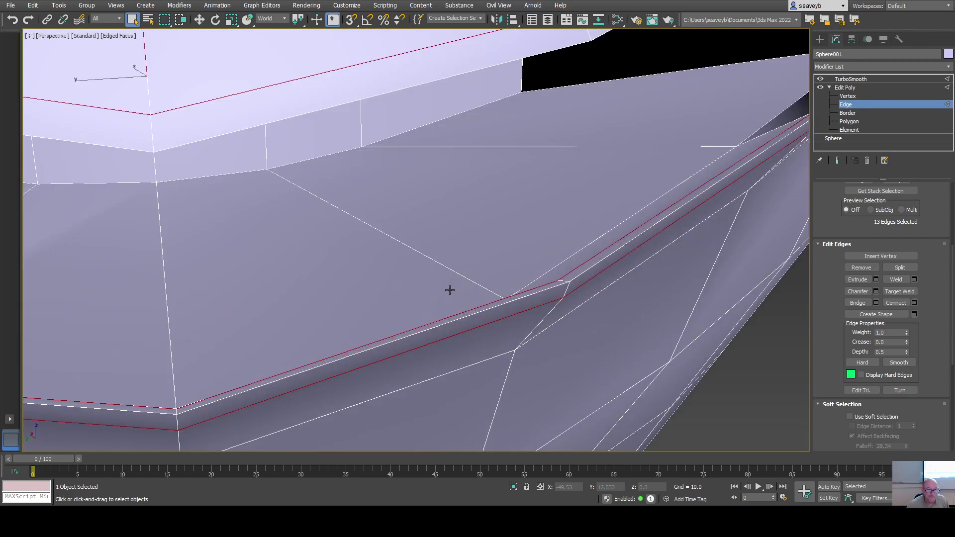
middle_click_drag(482, 301, 520, 301, "alt")
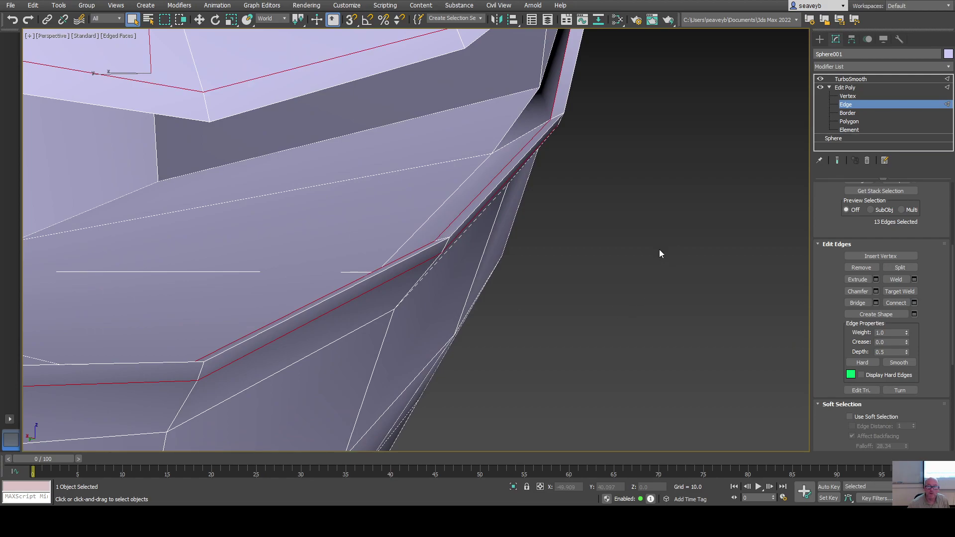
key("ctrl+z")
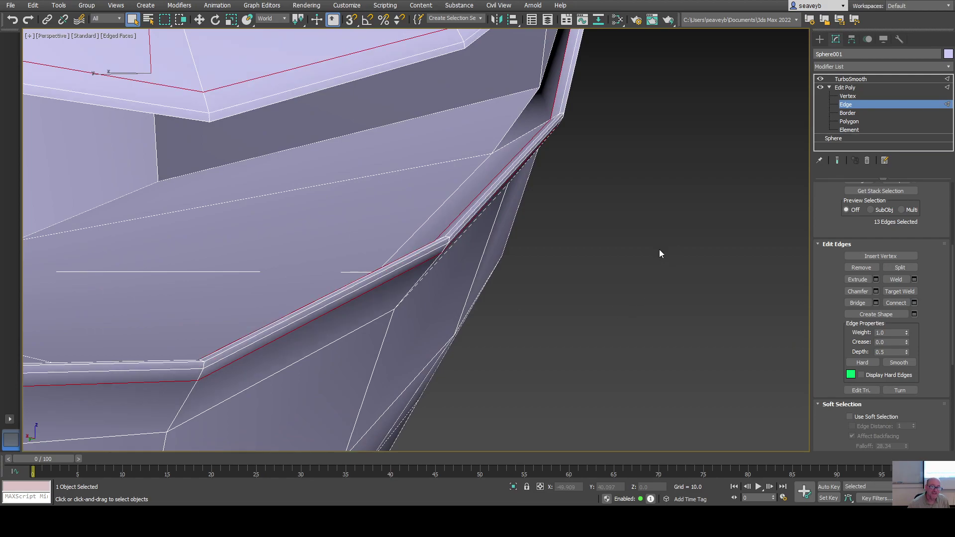
scroll(658, 253, "down", 2)
mouse_move(374, 282)
middle_mouse_down("alt")
mouse_move(390, 270)
mouse_move(368, 272)
mouse_move(376, 285)
middle_mouse_up("alt")
scroll(376, 280, "down", 3)
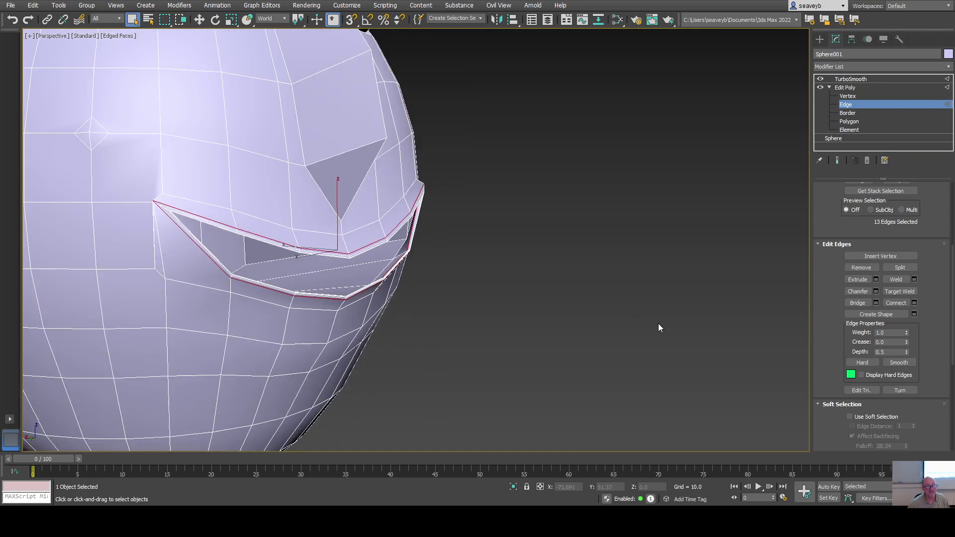
Leave the Edge level, return to the TurboSmooth modifier and examine the smoothed lips and nose.
left_click(853, 106)
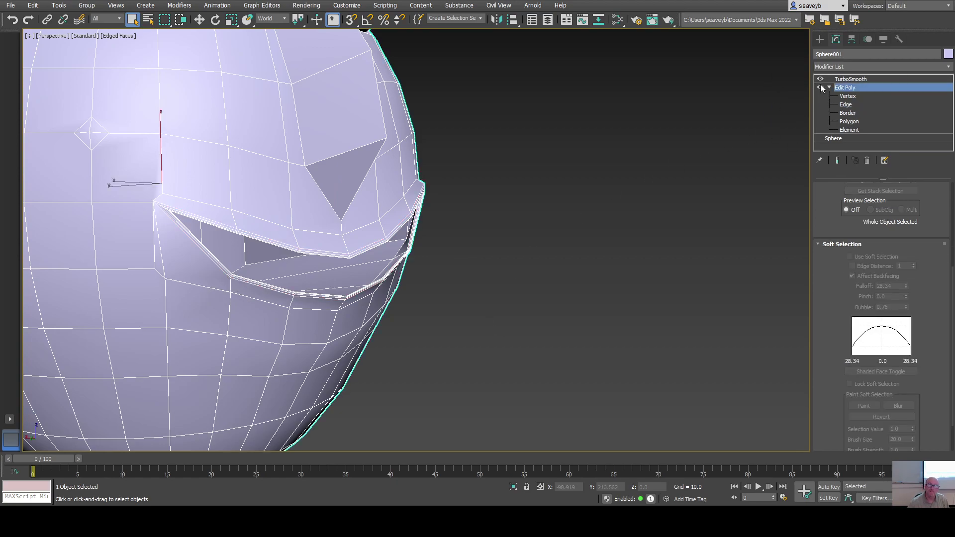
left_click(844, 79)
mouse_move(423, 287)
middle_mouse_down("alt")
mouse_move(407, 288)
mouse_move(417, 298)
middle_mouse_up("alt")
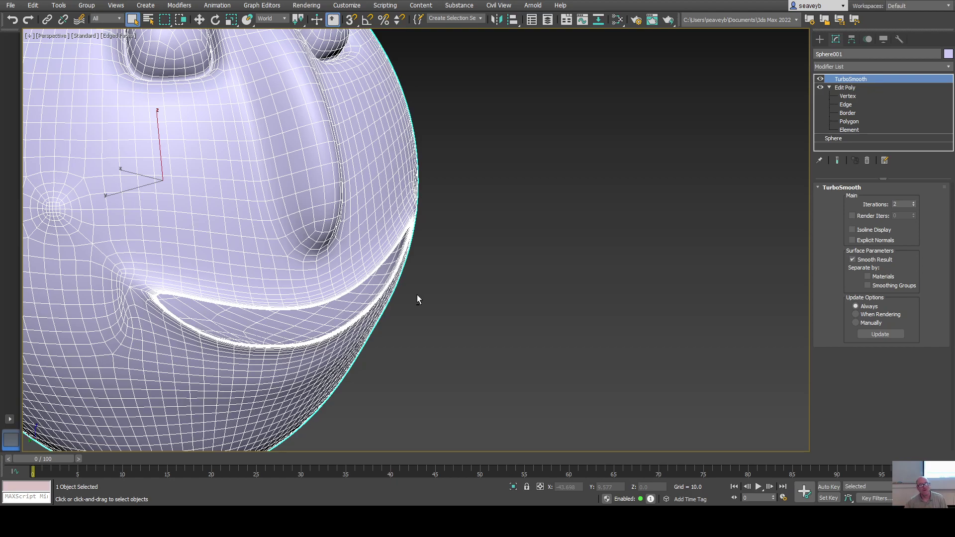
middle_click_drag(308, 180, 357, 269)
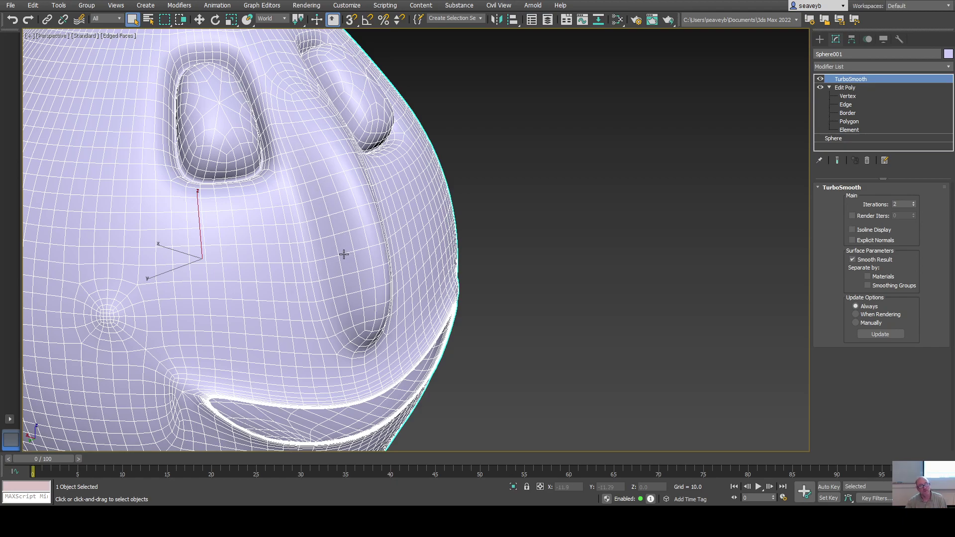
Select the edges where the nose meets the face, along both sides and over the peak between the eyes.
left_click(844, 105)
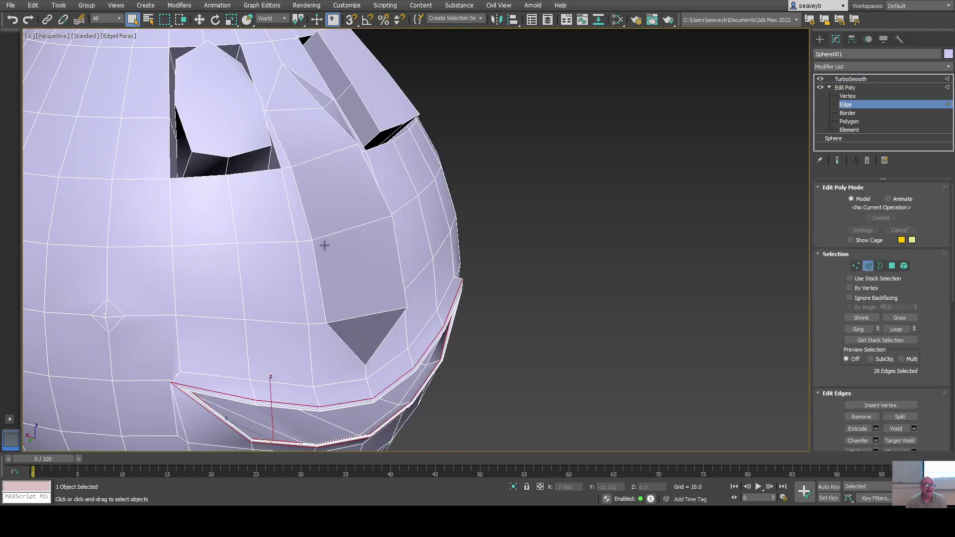
left_click(316, 253)
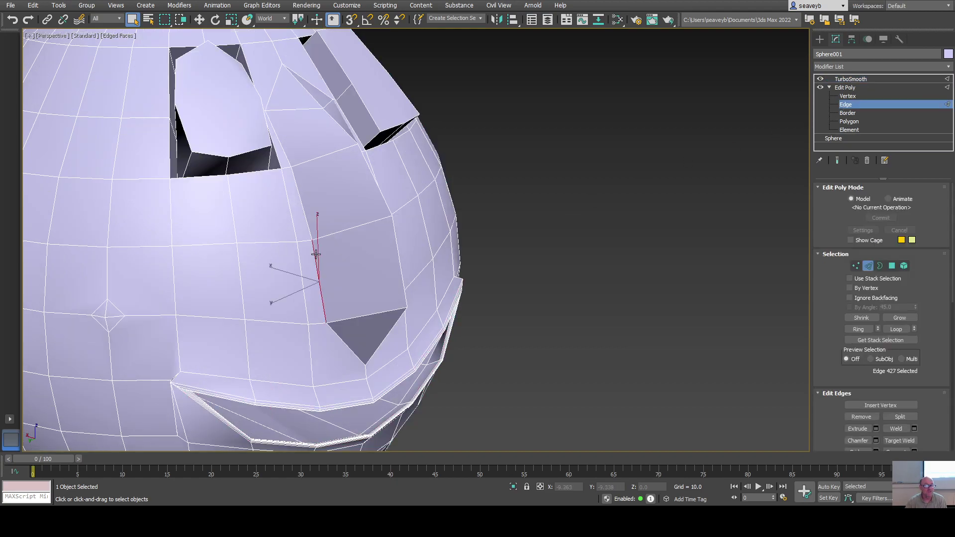
left_click(307, 221, "ctrl")
left_click(287, 156, "ctrl")
left_click(270, 96, "ctrl")
left_click(300, 76, "ctrl")
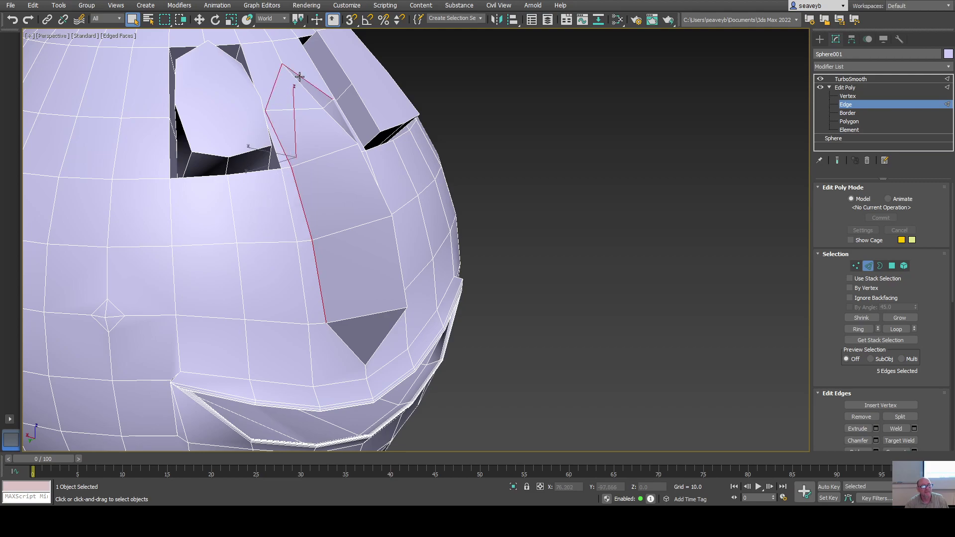
middle_click_drag(419, 252, 303, 345, "alt")
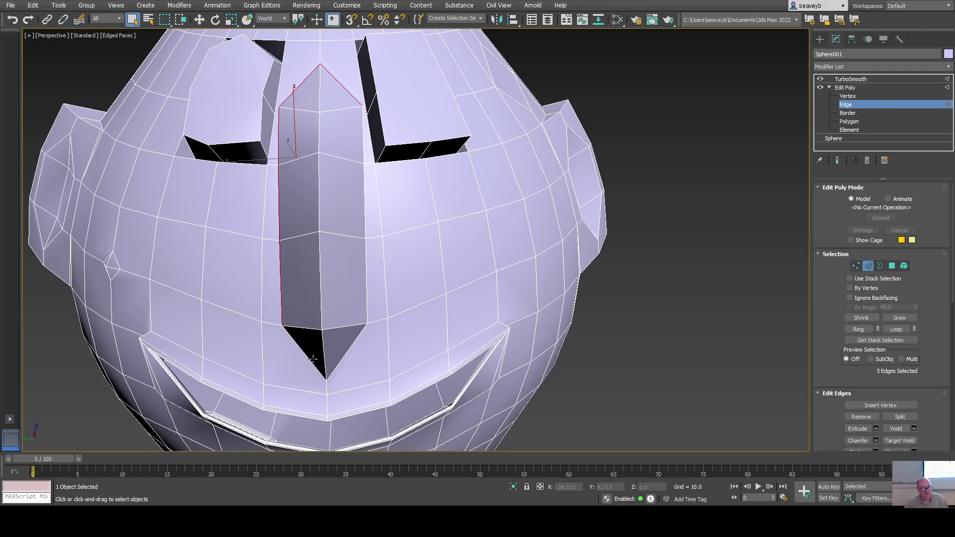
left_click(368, 300, "ctrl")
left_click(363, 210, "ctrl")
left_click(362, 149, "ctrl")
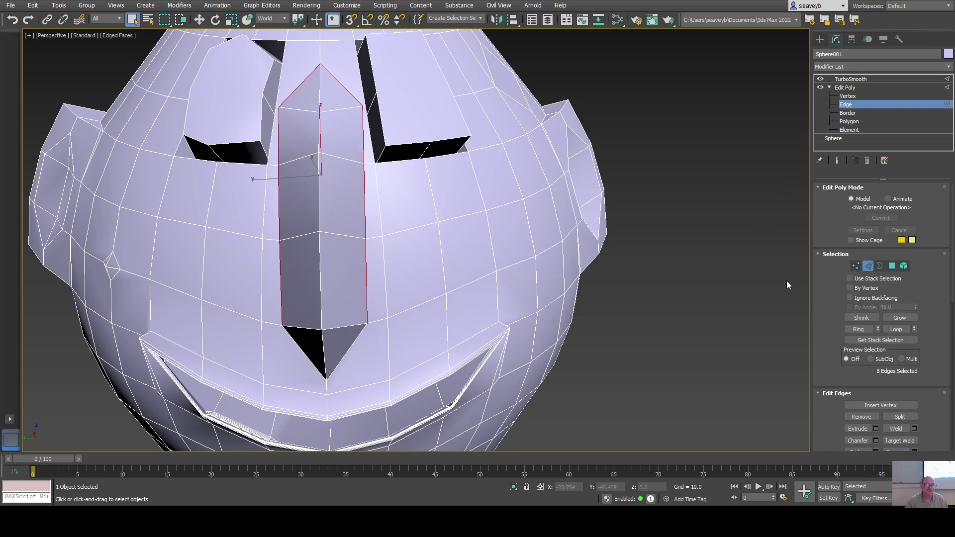
Move the vertex at the nose's lower tip upward to flatten the pointed underside of the nose.
left_click(855, 266)
left_click(326, 382)
key("w")
left_click_drag(325, 343, 331, 285)
middle_click_drag(354, 388, 373, 316, "alt")
left_click(281, 314)
Return to the Edge level and add the two bottom edges of the nose to the outline selection.
left_click(867, 267)
left_click(354, 297, "ctrl")
left_click(309, 298, "ctrl")
middle_click_drag(367, 343, 370, 373, "alt")
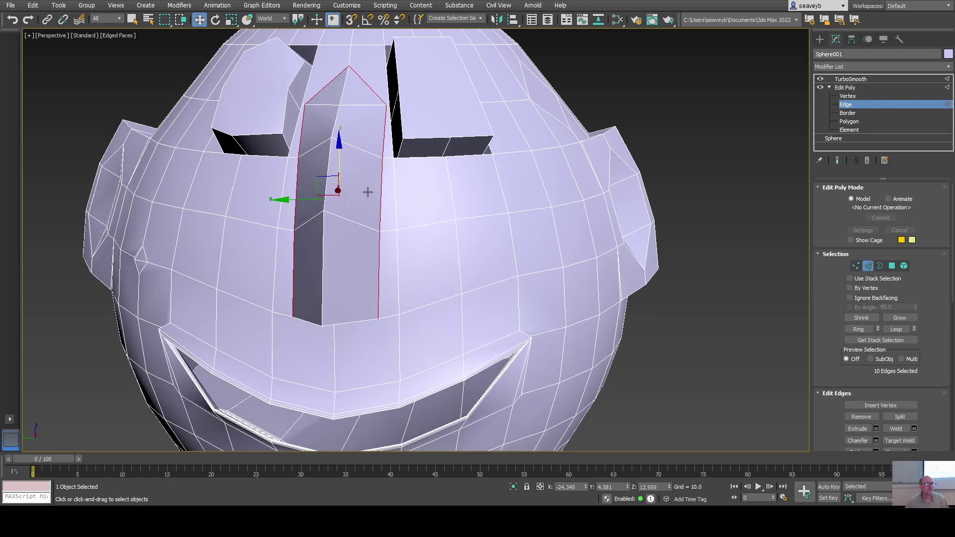
Select the two side vertices near the top of the nose and scale them closer together to narrow the bridge.
left_click(855, 266)
left_click(305, 105)
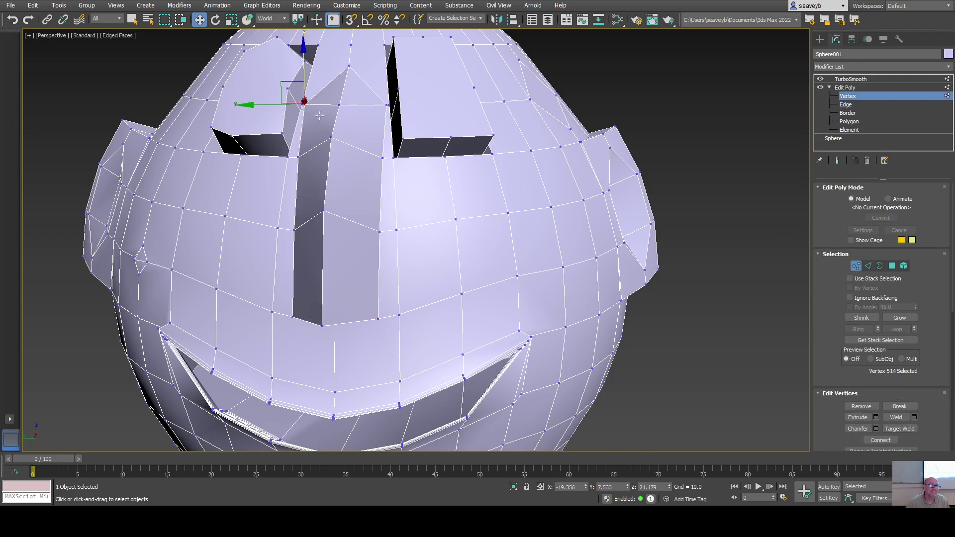
left_click_drag(280, 105, 285, 104)
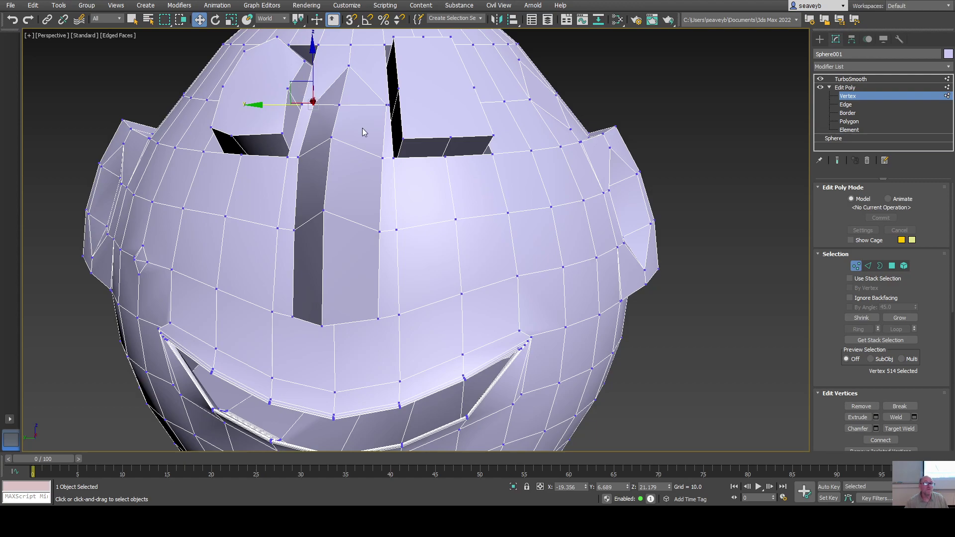
key("ctrl+z")
scroll(383, 106, "up", 4)
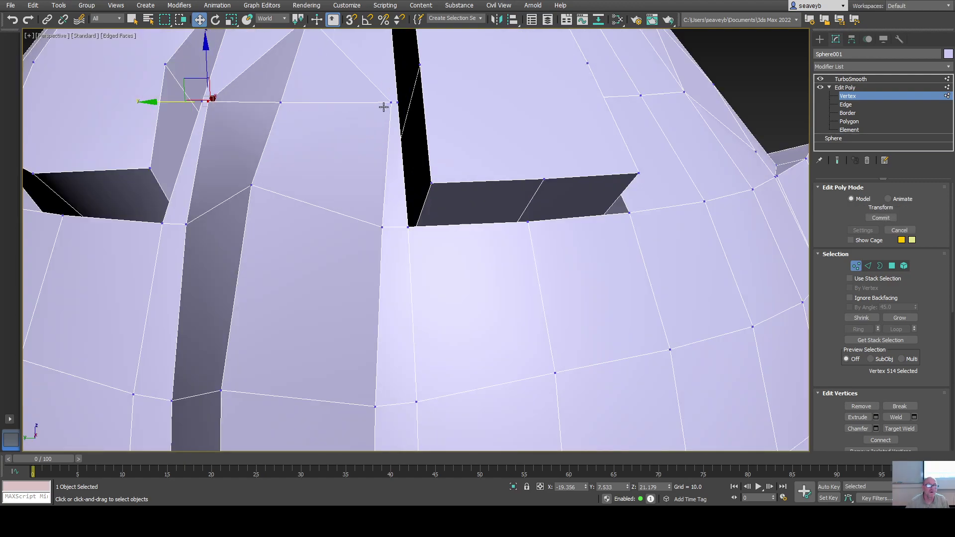
left_click(390, 102, "ctrl")
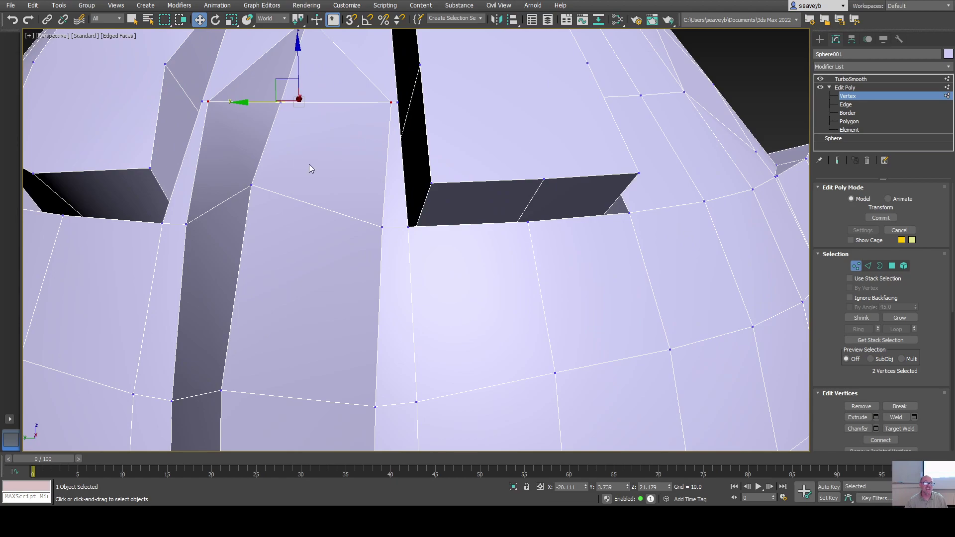
key("r")
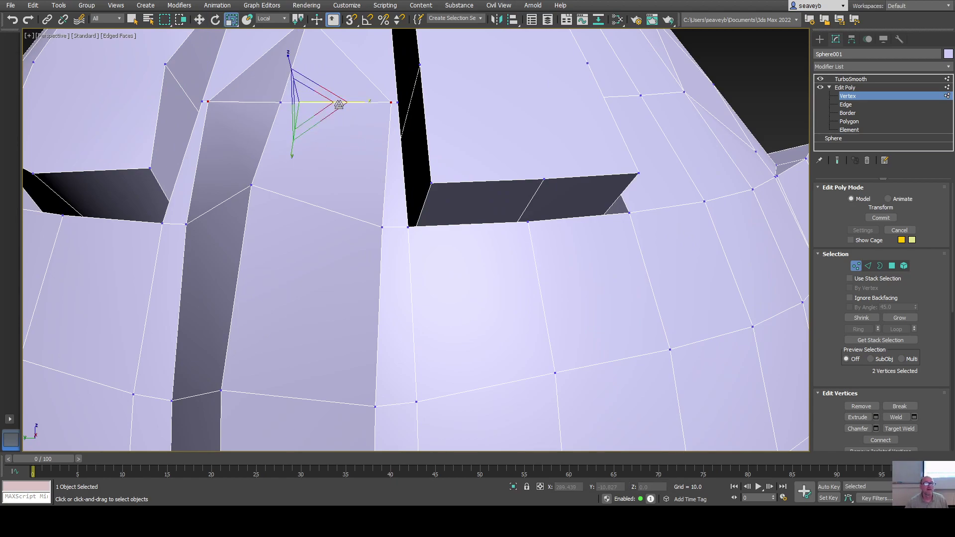
left_click_drag(356, 103, 292, 194)
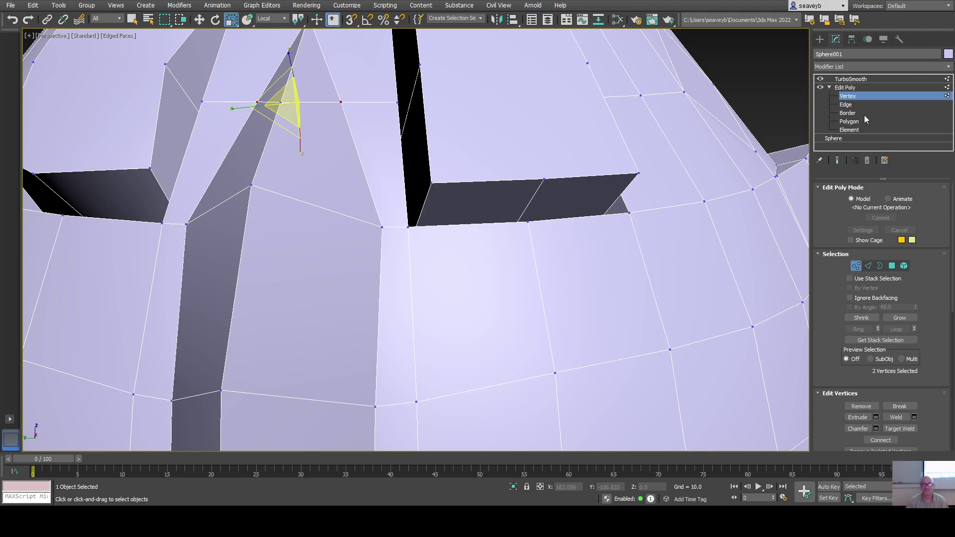
Return to the selected nose outline edges and chamfer them by a small amount with several segments.
left_click(868, 266)
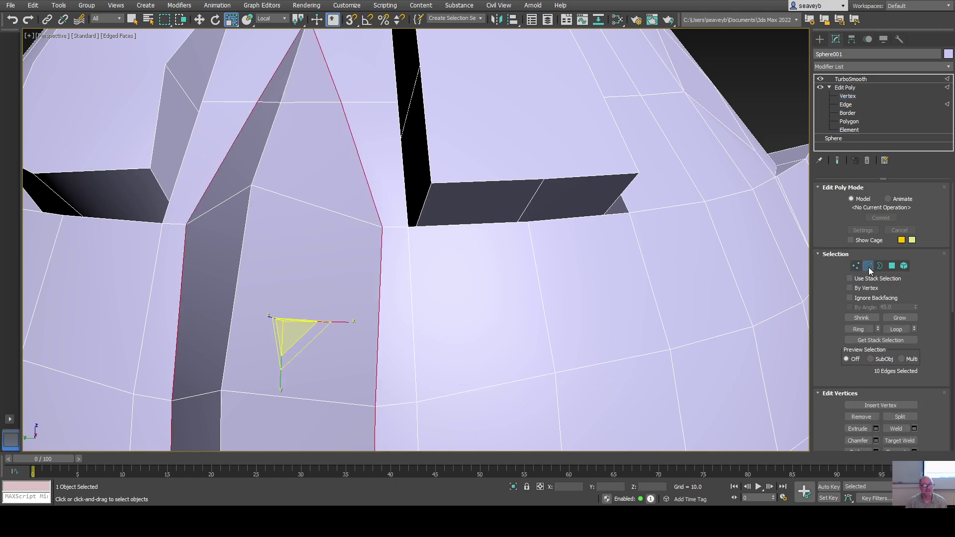
scroll(487, 314, "down", 3)
scroll(490, 310, "up", 2)
middle_click_drag(490, 311, 505, 205)
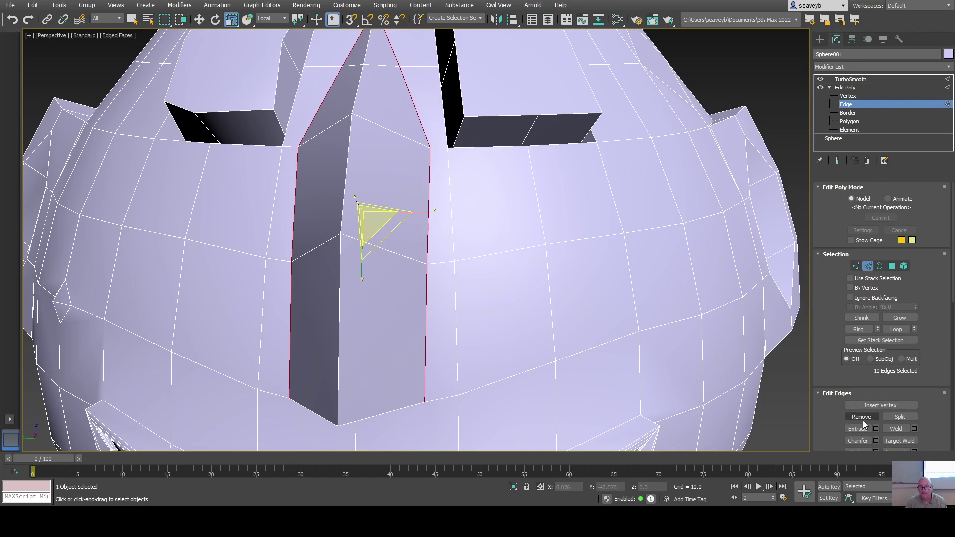
left_click(876, 441)
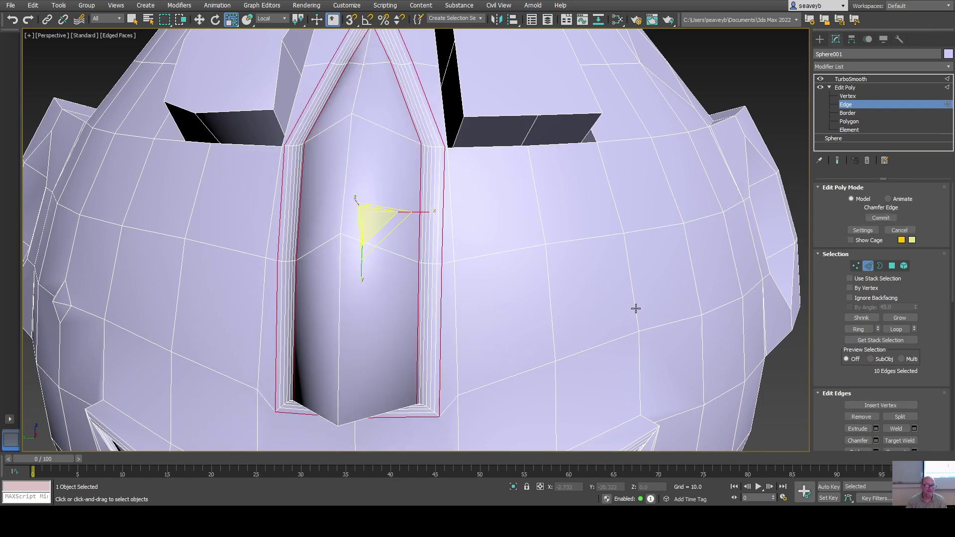
mouse_move(650, 320)
middle_mouse_down("alt")
mouse_move(637, 315)
mouse_move(694, 270)
mouse_move(662, 305)
middle_mouse_up("alt")
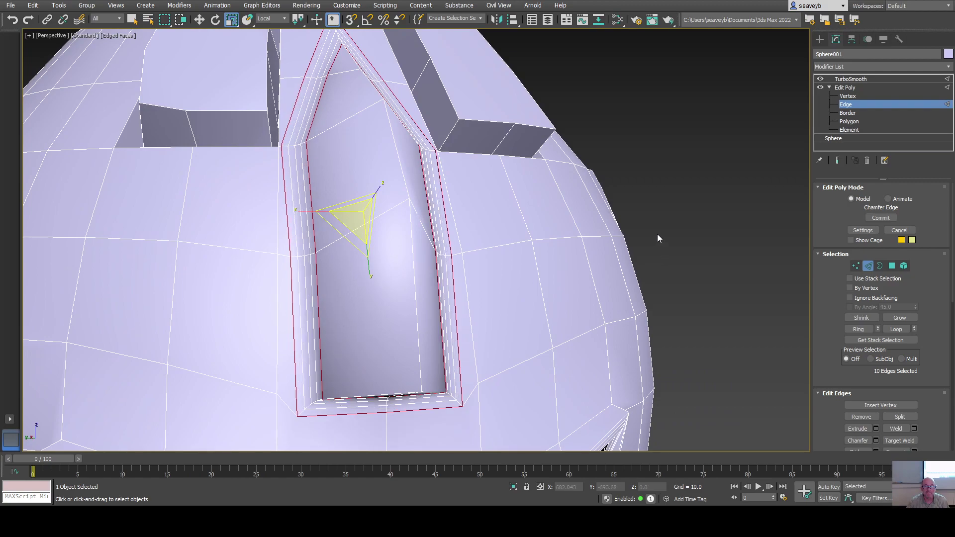
mouse_move(660, 238)
left_mouse_down()
mouse_move(659, 225)
mouse_move(658, 236)
left_mouse_up()
right_click(657, 320)
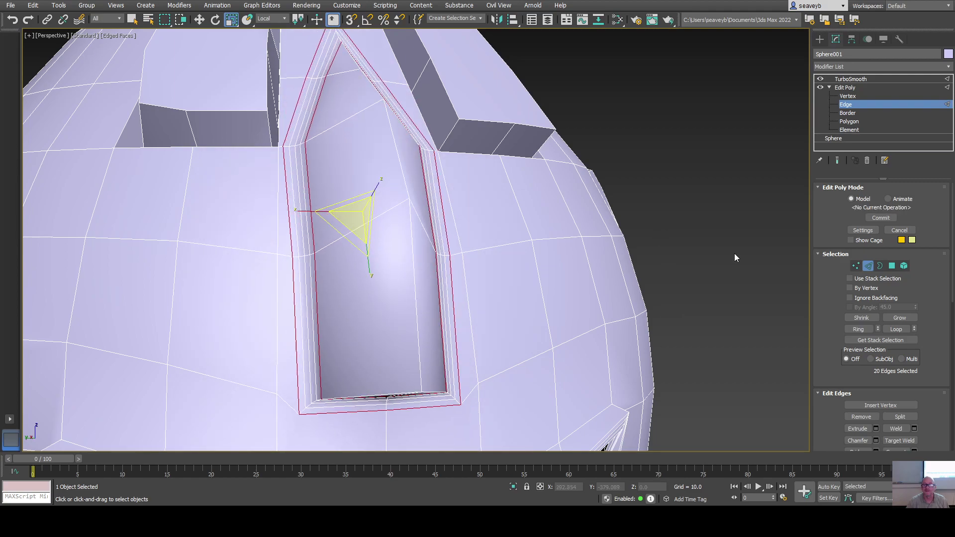
Leave the Edge level, return to the TurboSmooth modifier and examine the smoothed nose and its crease from the side.
left_click(851, 106)
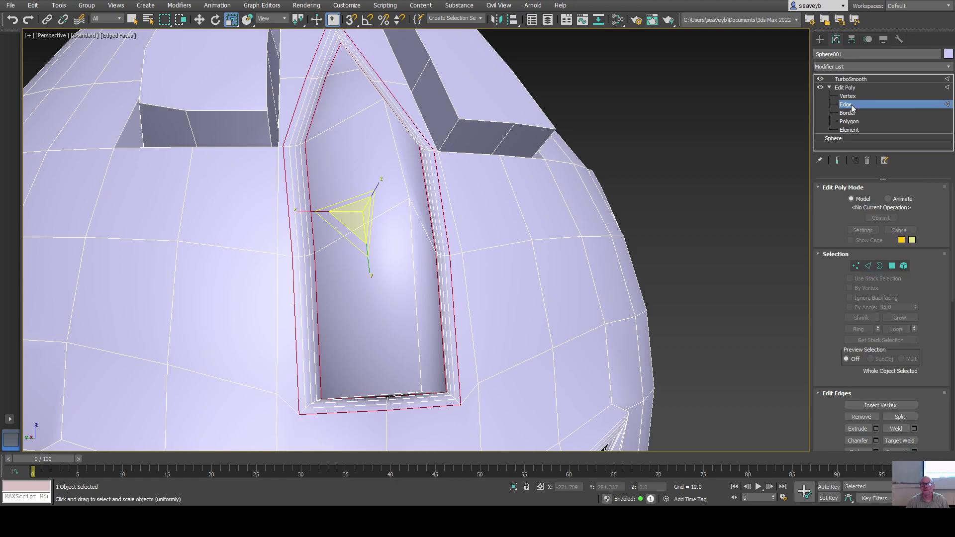
left_click(850, 80)
scroll(429, 297, "up", 4)
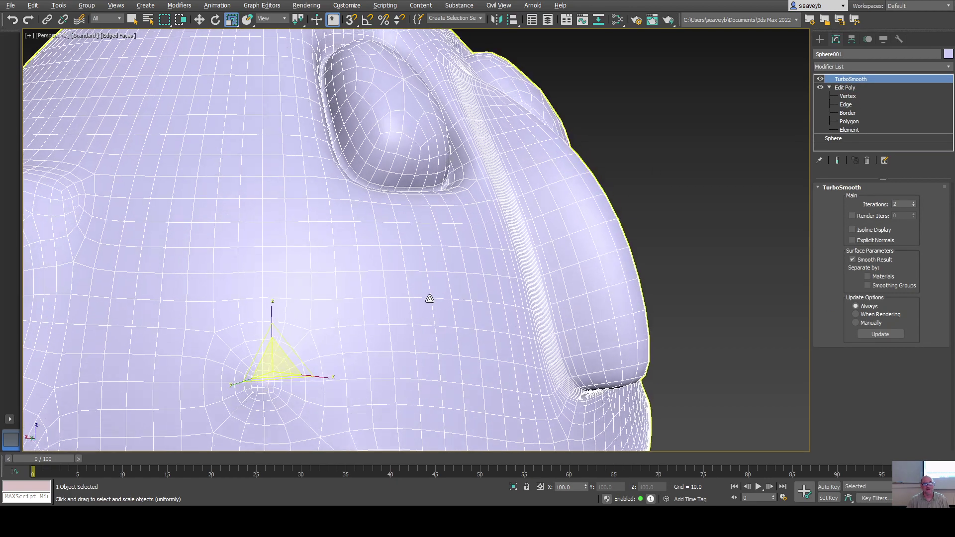
middle_click_drag(429, 298, 426, 313, "alt")
middle_click_drag(518, 328, 500, 320, "alt")
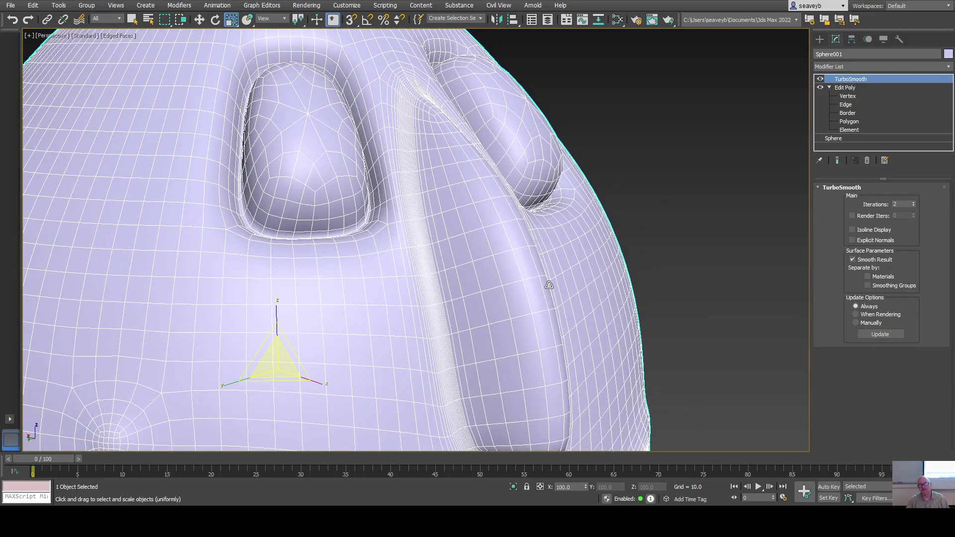